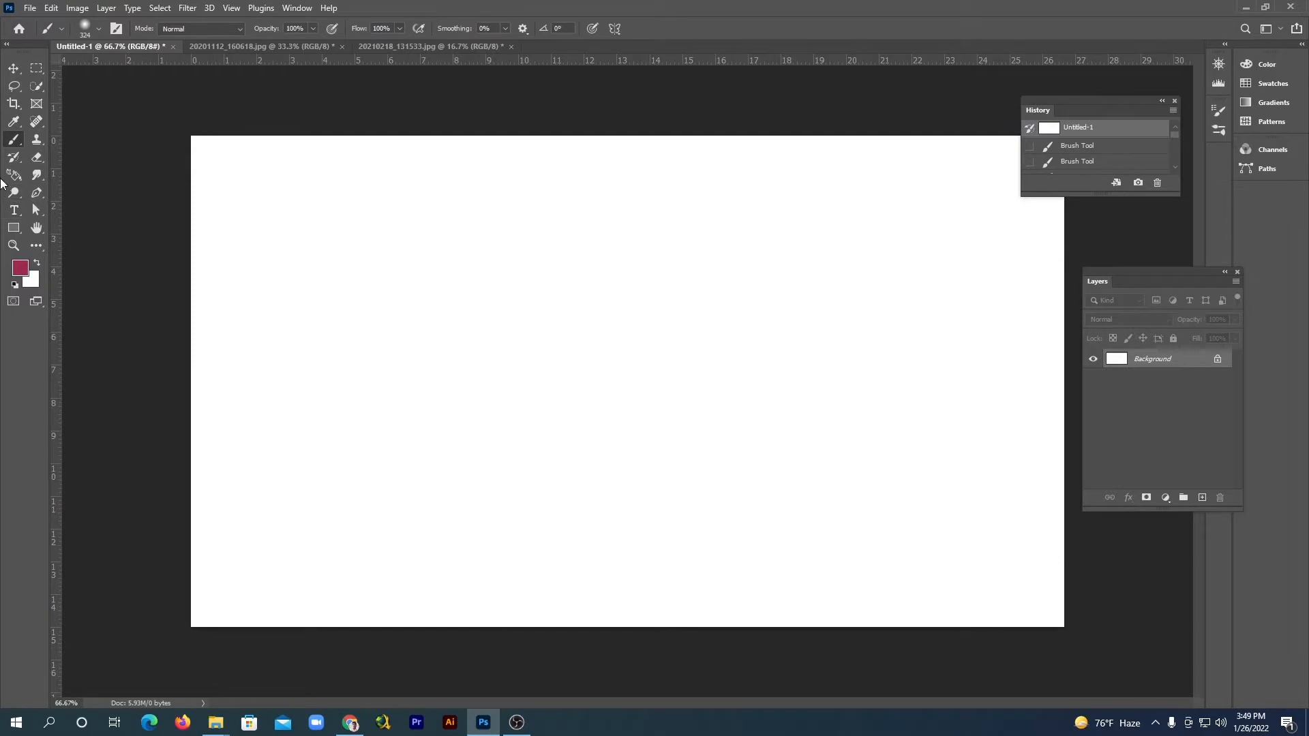
Step: Activate the Brush Tool and set its size to 155 px and its hardness to 100%
right_click(15, 139)
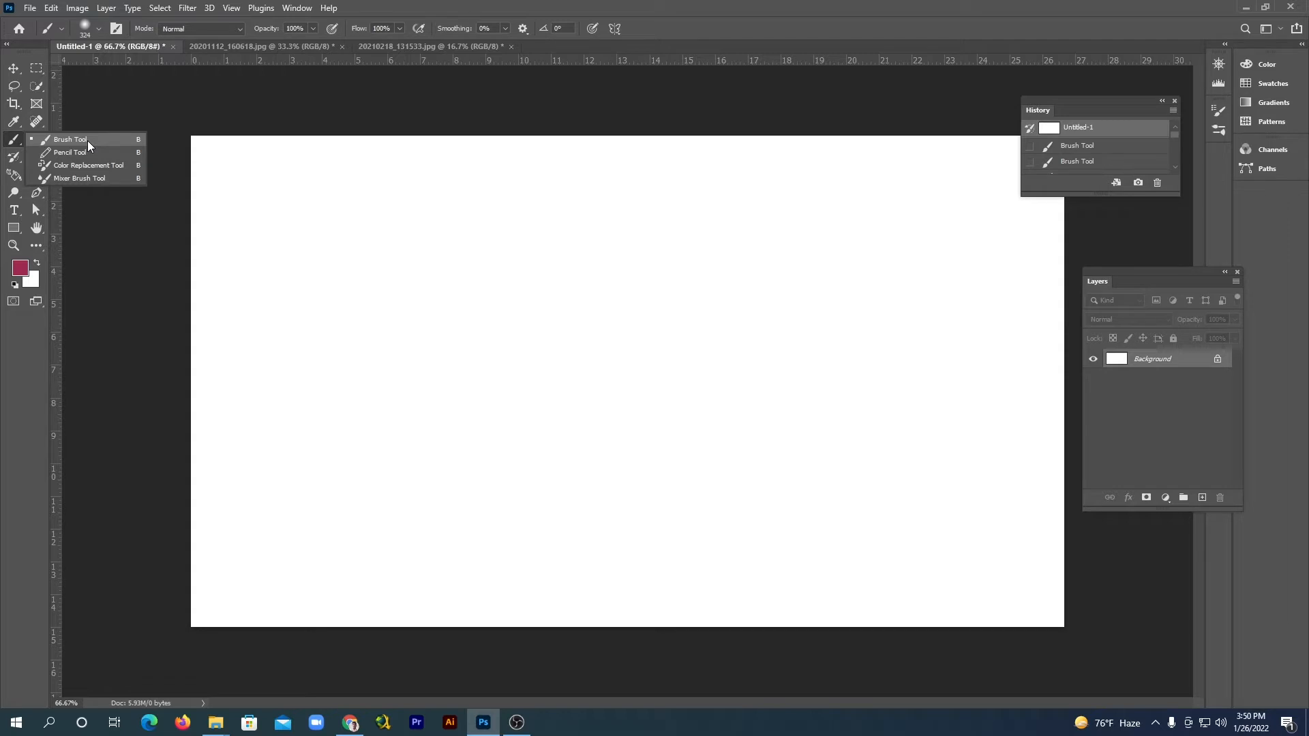
click(120, 141)
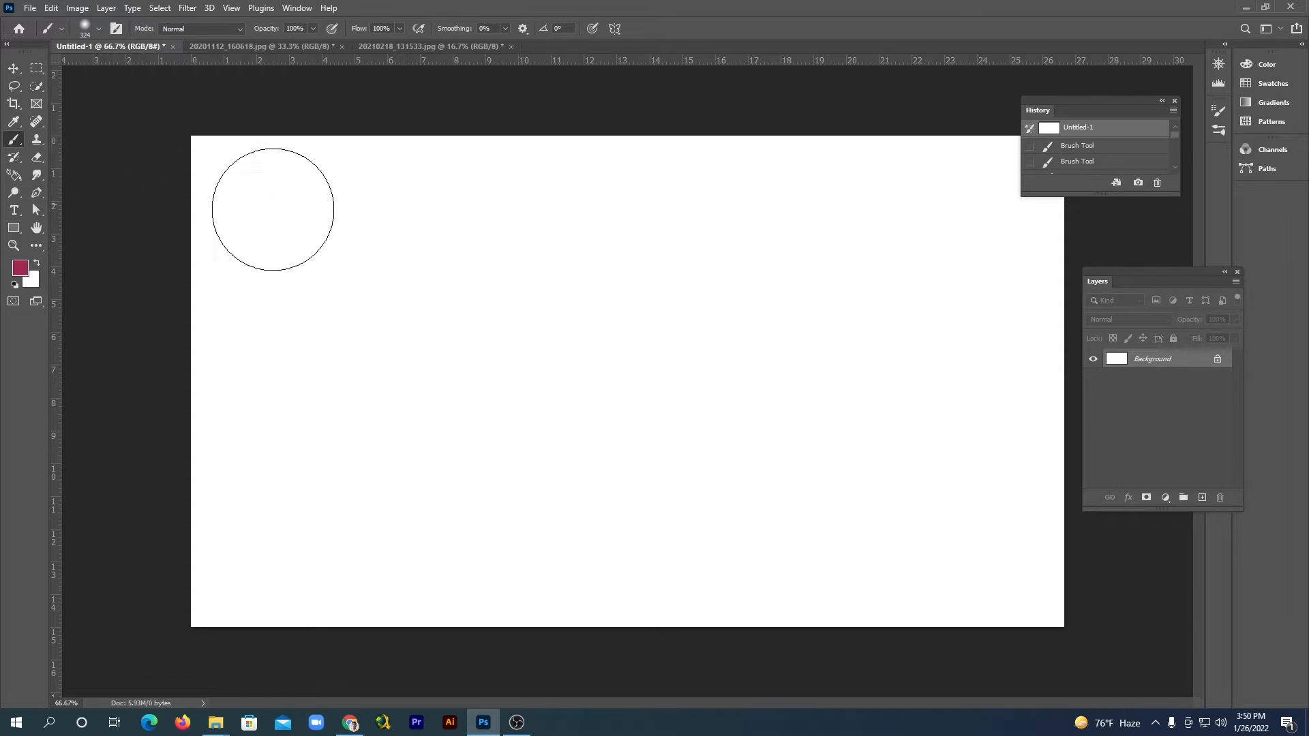
click(98, 28)
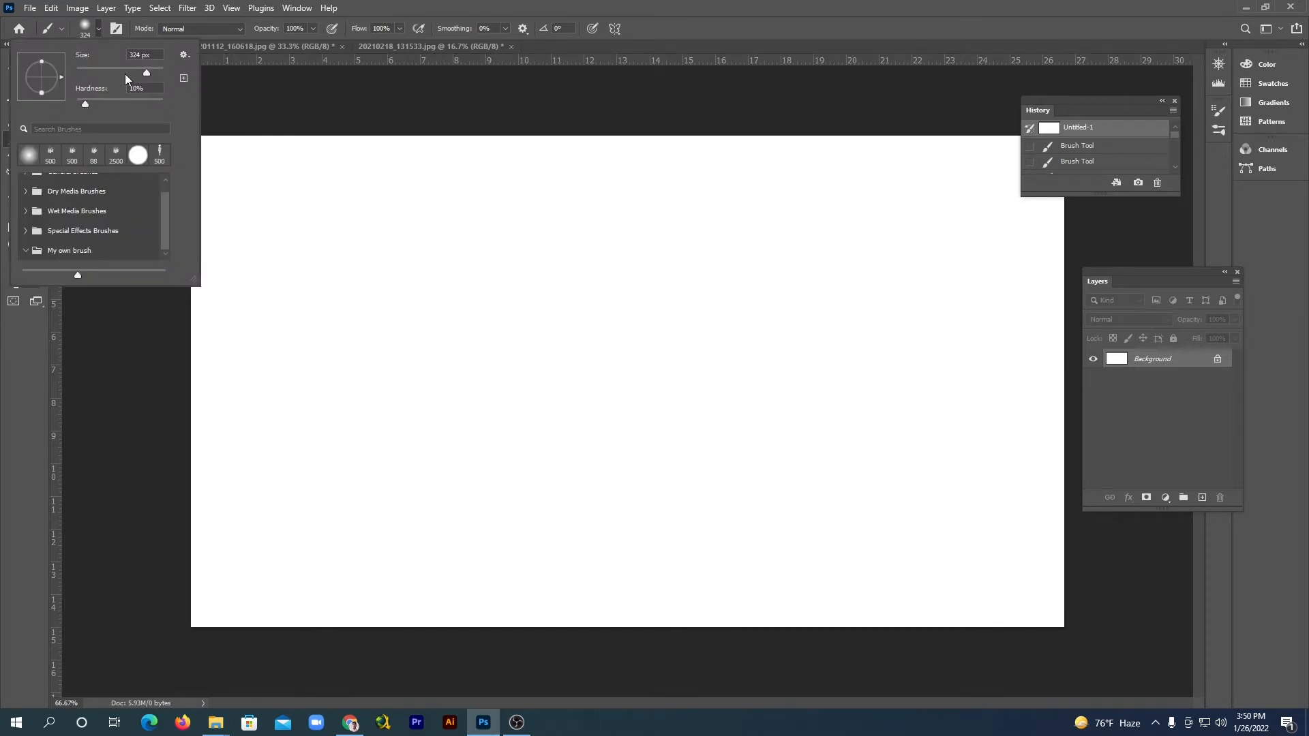
mouse_move(154, 74)
mouse_down()
mouse_move(123, 74)
mouse_move(139, 75)
mouse_move(122, 104)
mouse_move(77, 104)
mouse_move(161, 104)
mouse_up()
key(Tab)
key(Return)
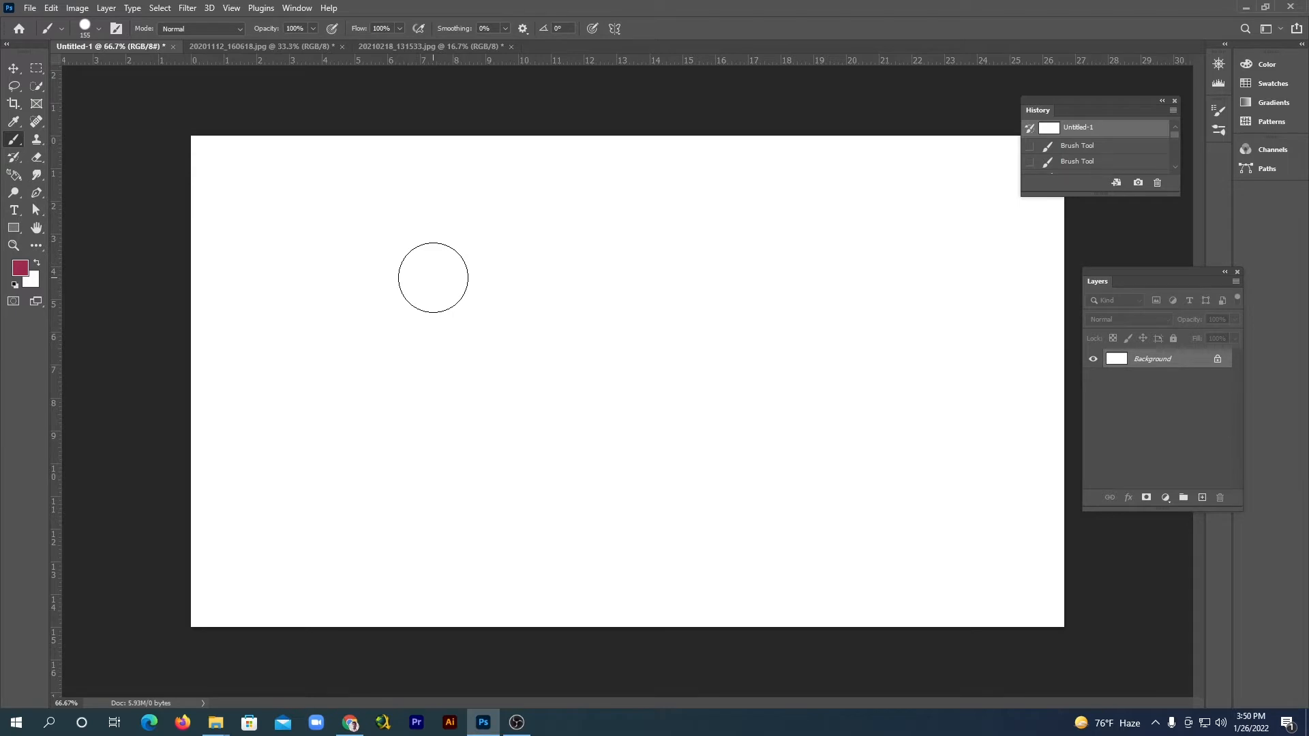
Step: Set the brush size to 78 px and its hardness to 69%, then switch to the Move Tool
right_click(433, 278)
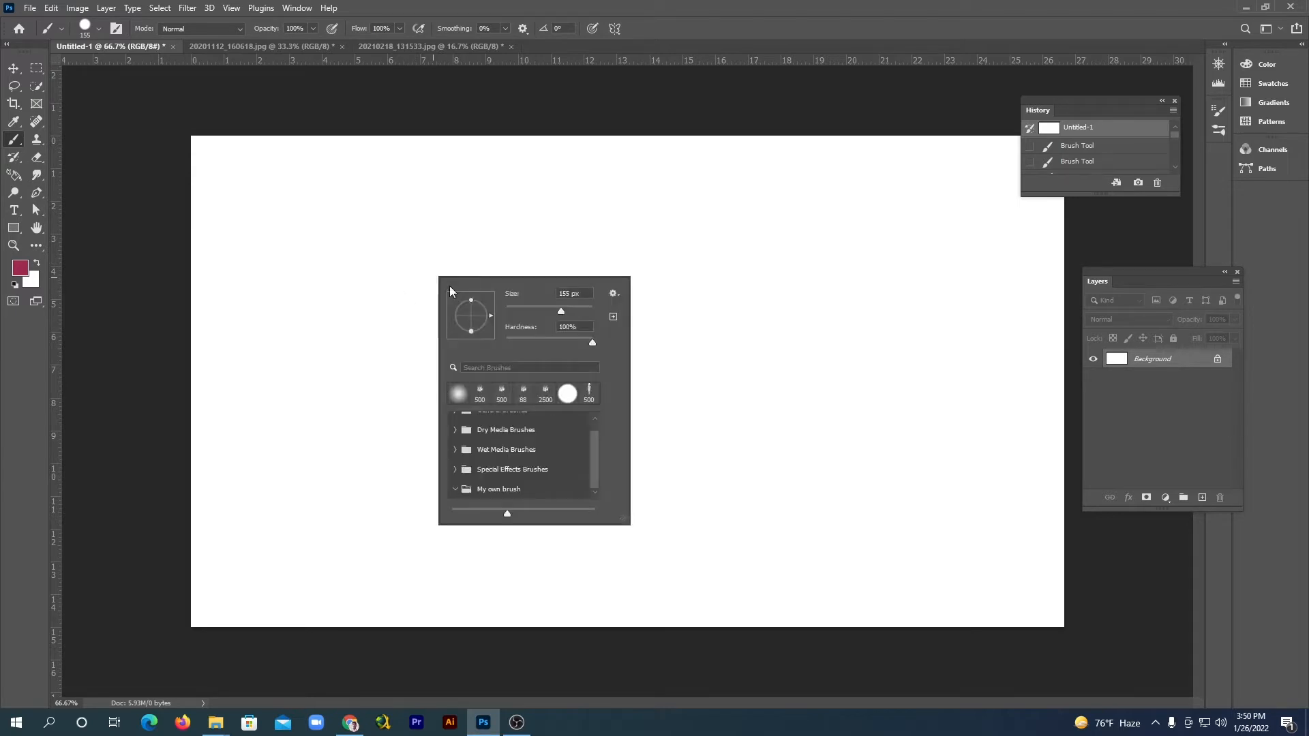
mouse_move(560, 310)
mouse_down()
mouse_move(587, 308)
mouse_move(538, 310)
mouse_move(536, 338)
mouse_move(566, 341)
mouse_up()
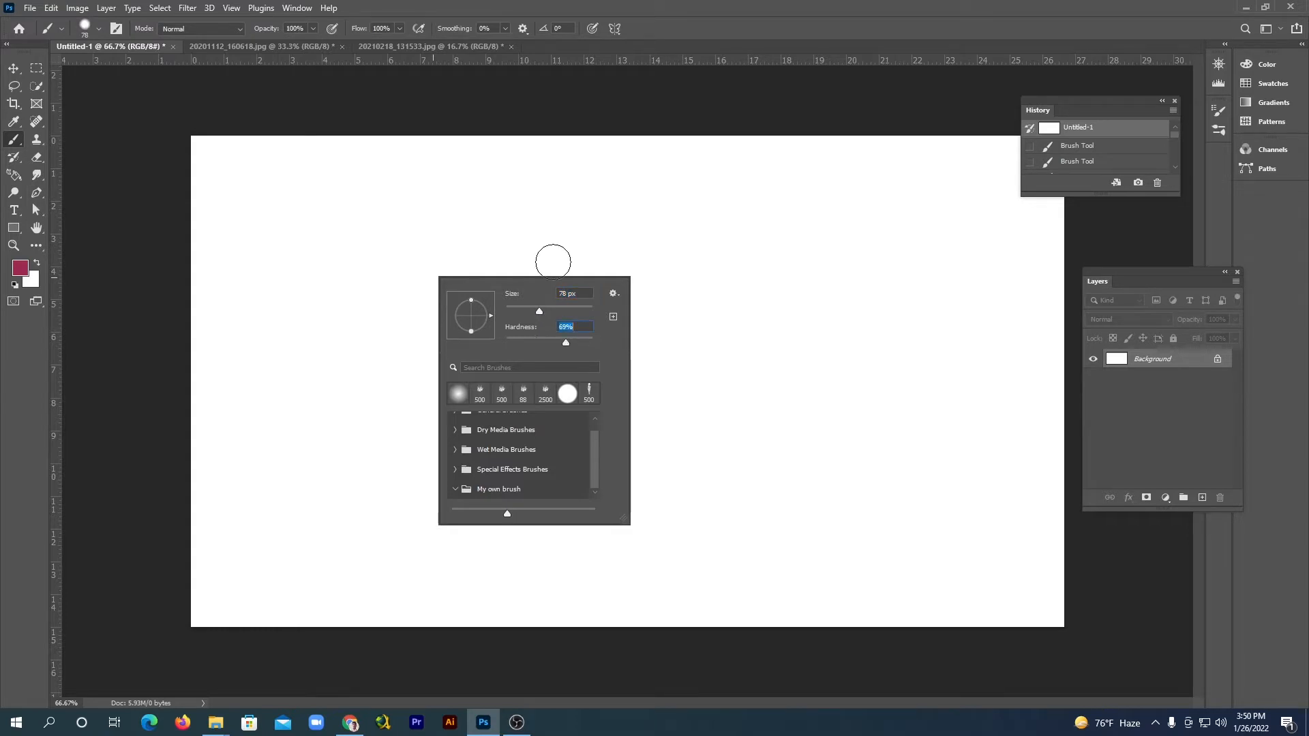
click(14, 68)
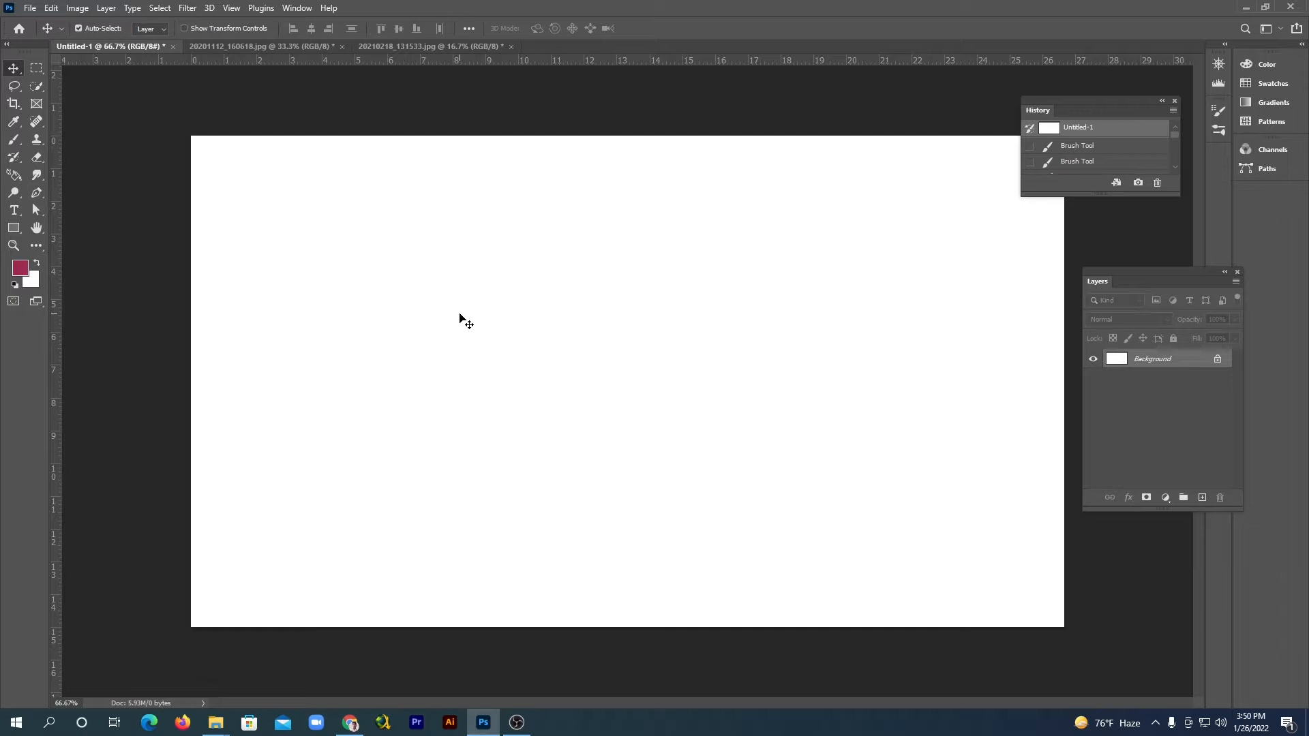
Step: Reactivate the Brush Tool and reduce the brush size stepwise to 45 px
click(15, 141)
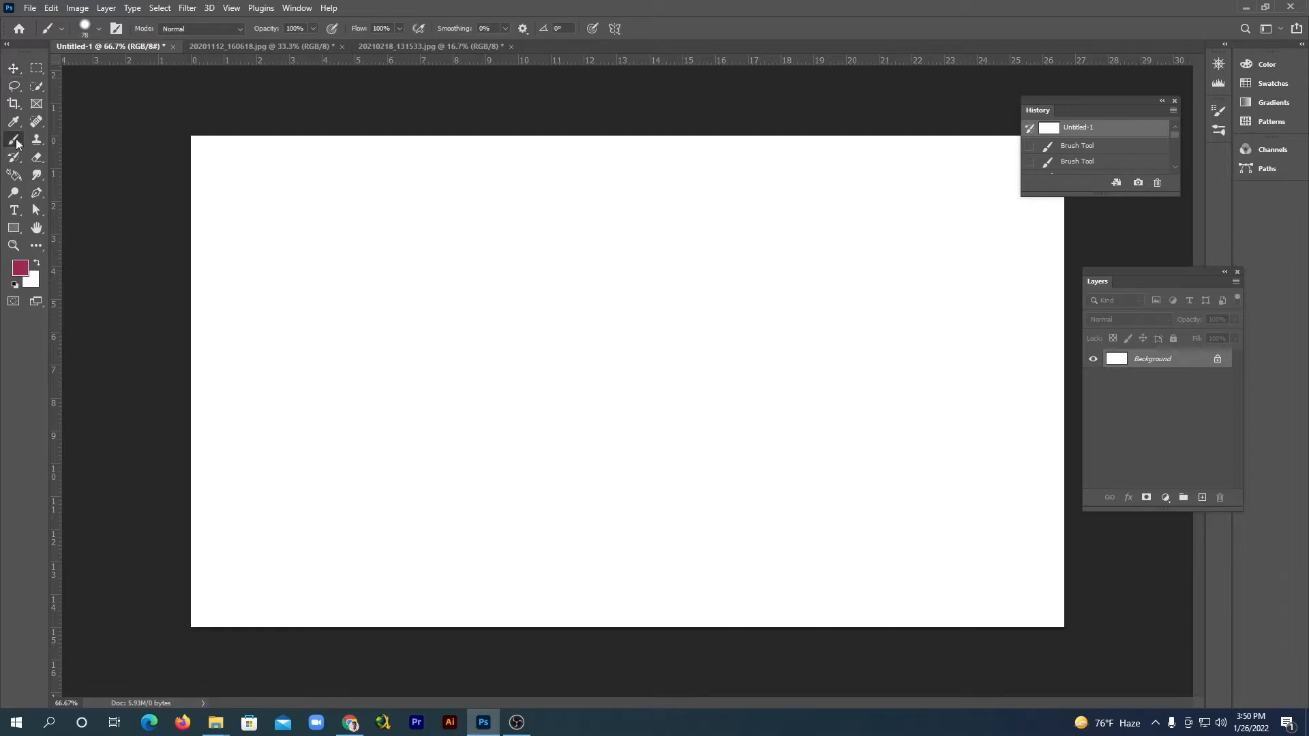
right_click(16, 143)
click(76, 141)
key(bracketleft)
key(bracketleft)
key(bracketleft)
key(bracketleft)
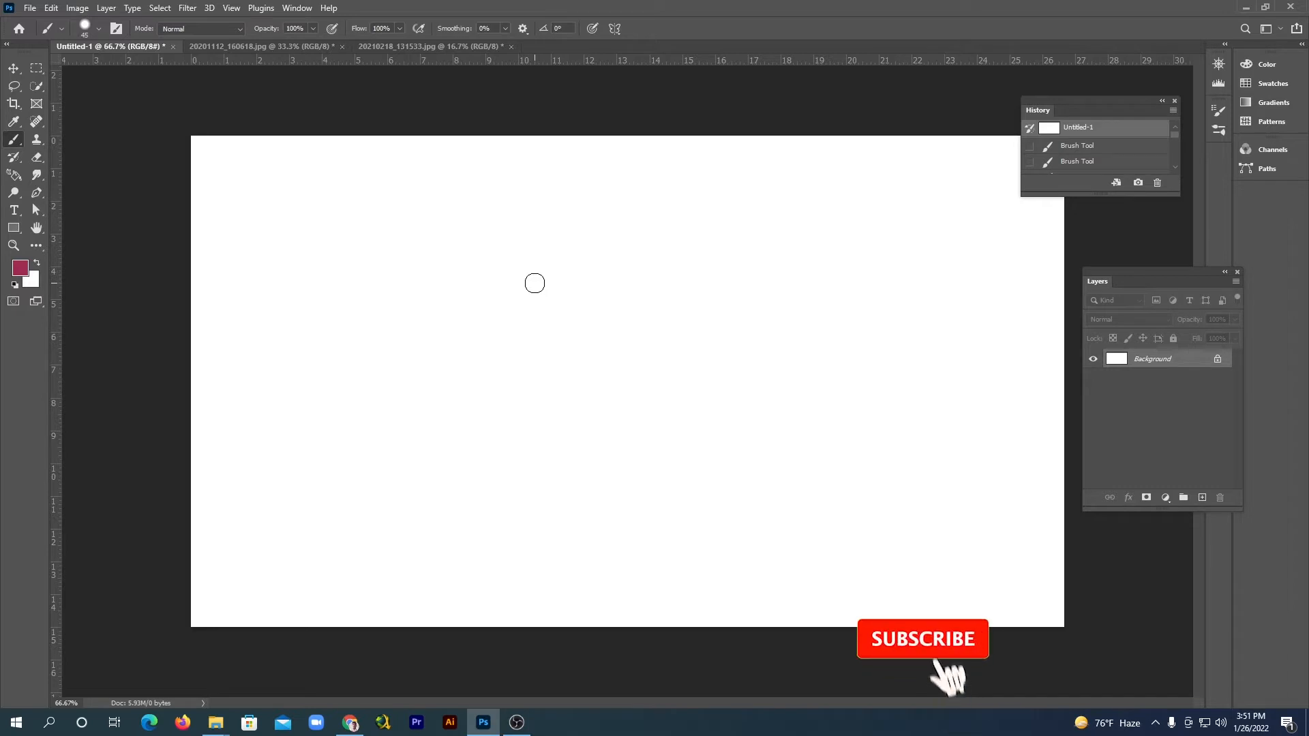
Step: Enlarge the brush stepwise to 200 px and check the size in the brush settings
key(bracketright)
key(bracketright)
key(bracketright)
key(bracketright)
key(bracketright)
key(bracketright)
key(bracketright)
key(bracketright)
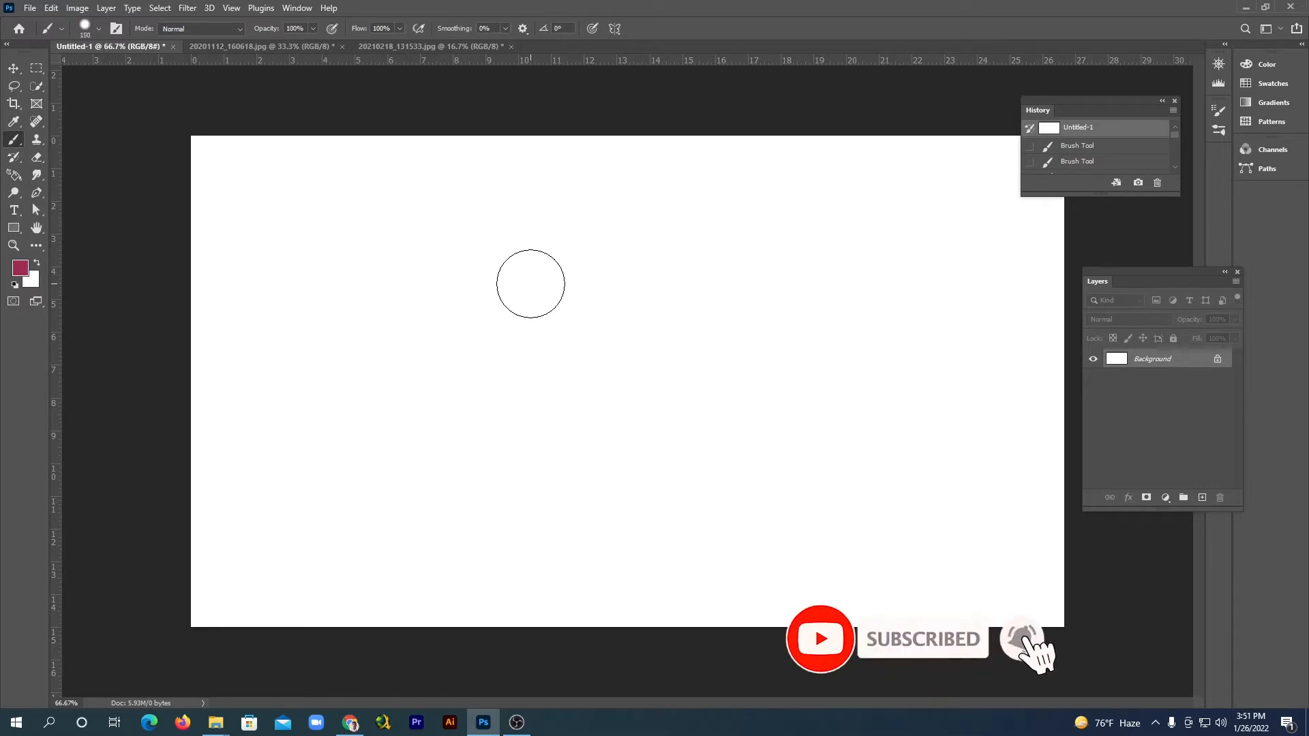
key(bracketright)
key(bracketright)
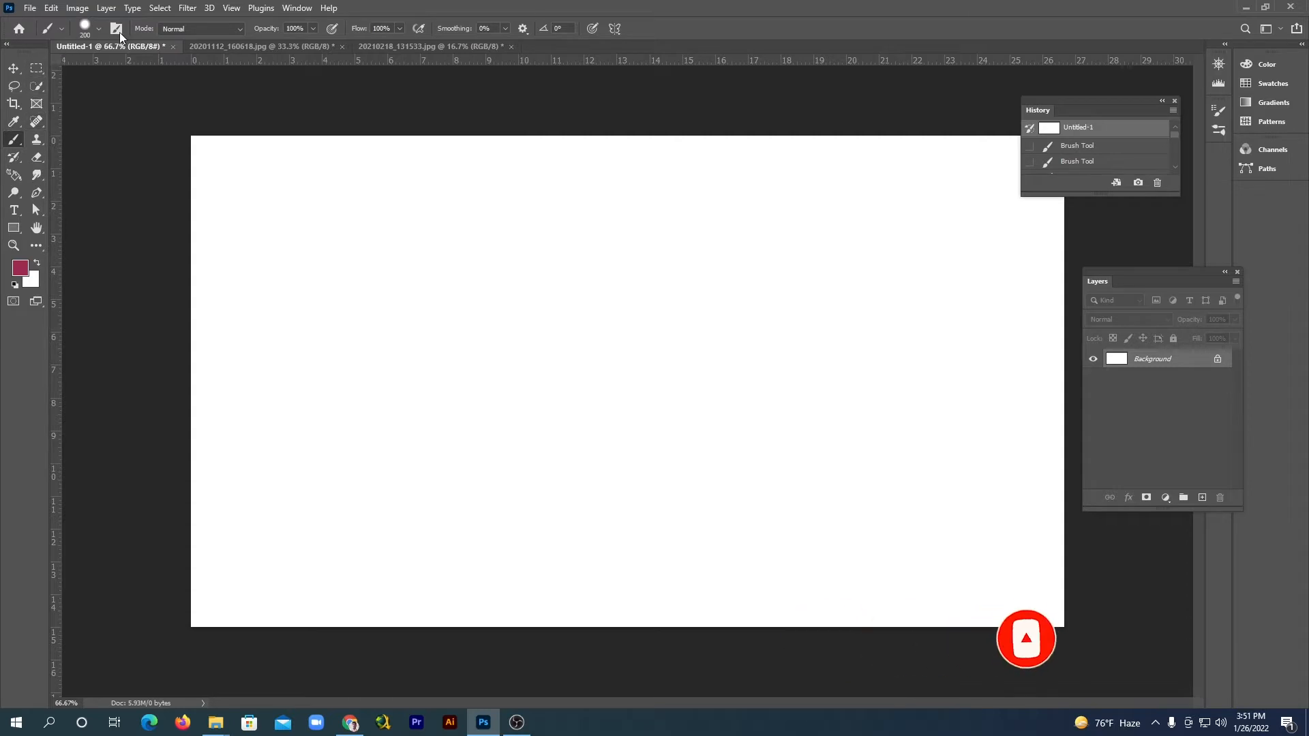
click(100, 29)
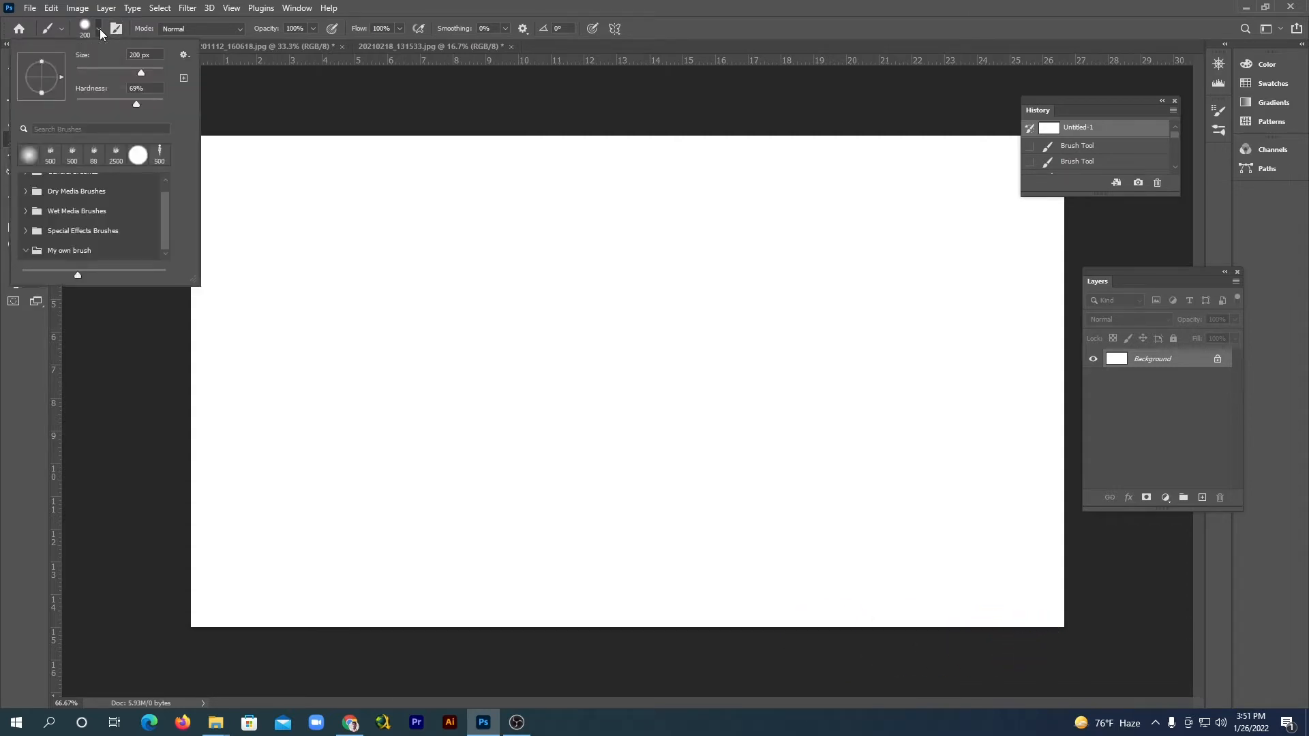
click(101, 27)
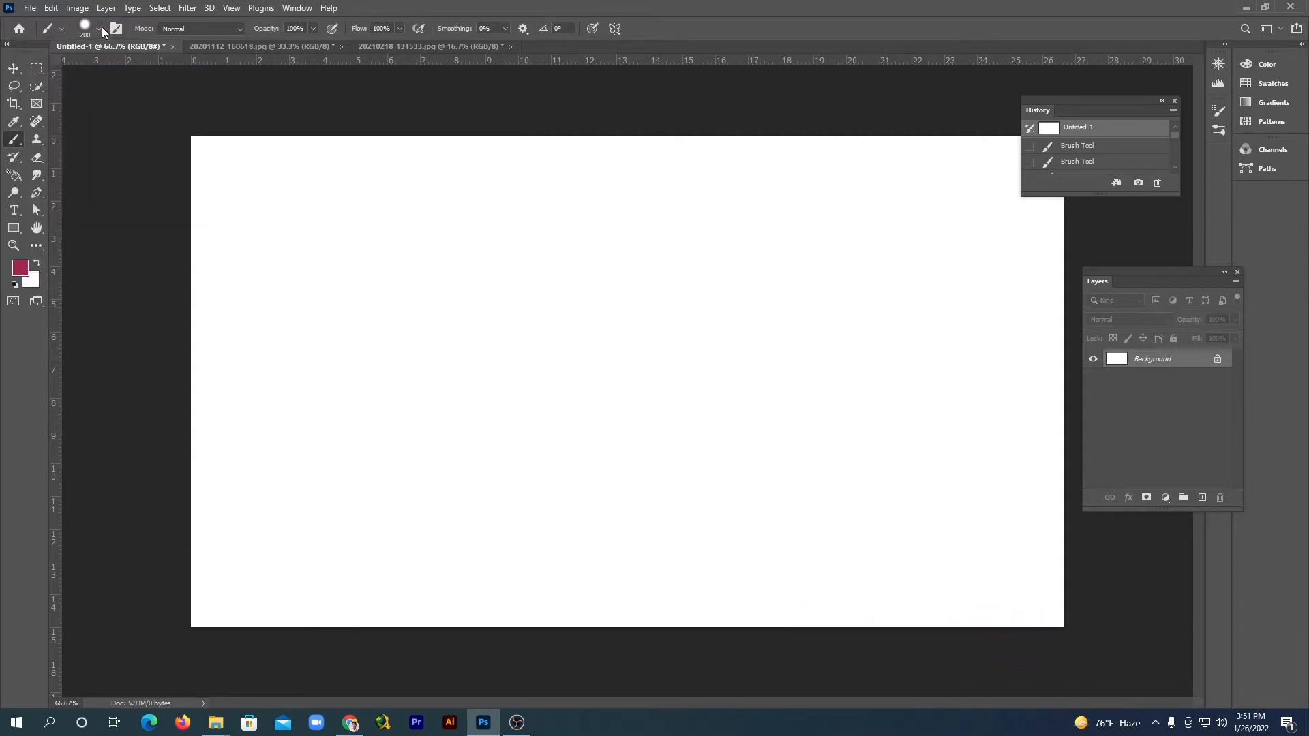
Step: Set the foreground color to a brighter, more saturated pink-red
click(21, 268)
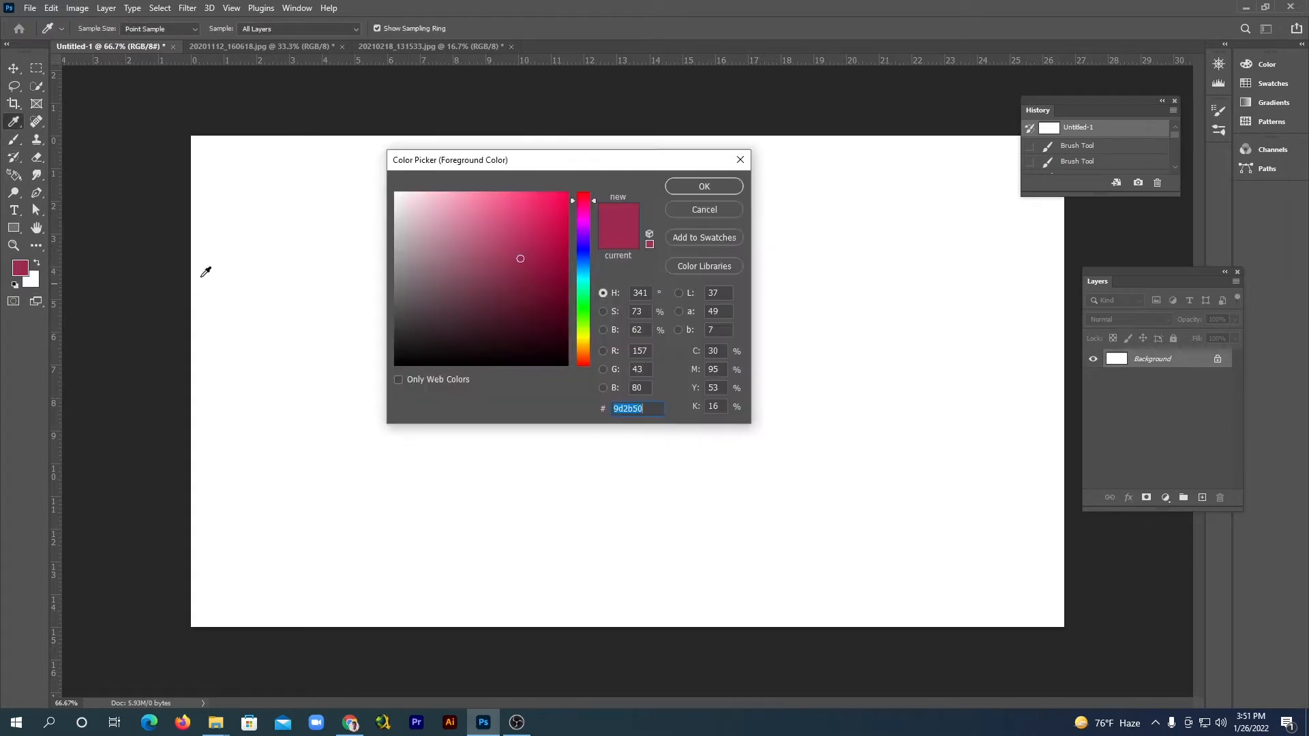
click(552, 204)
click(679, 187)
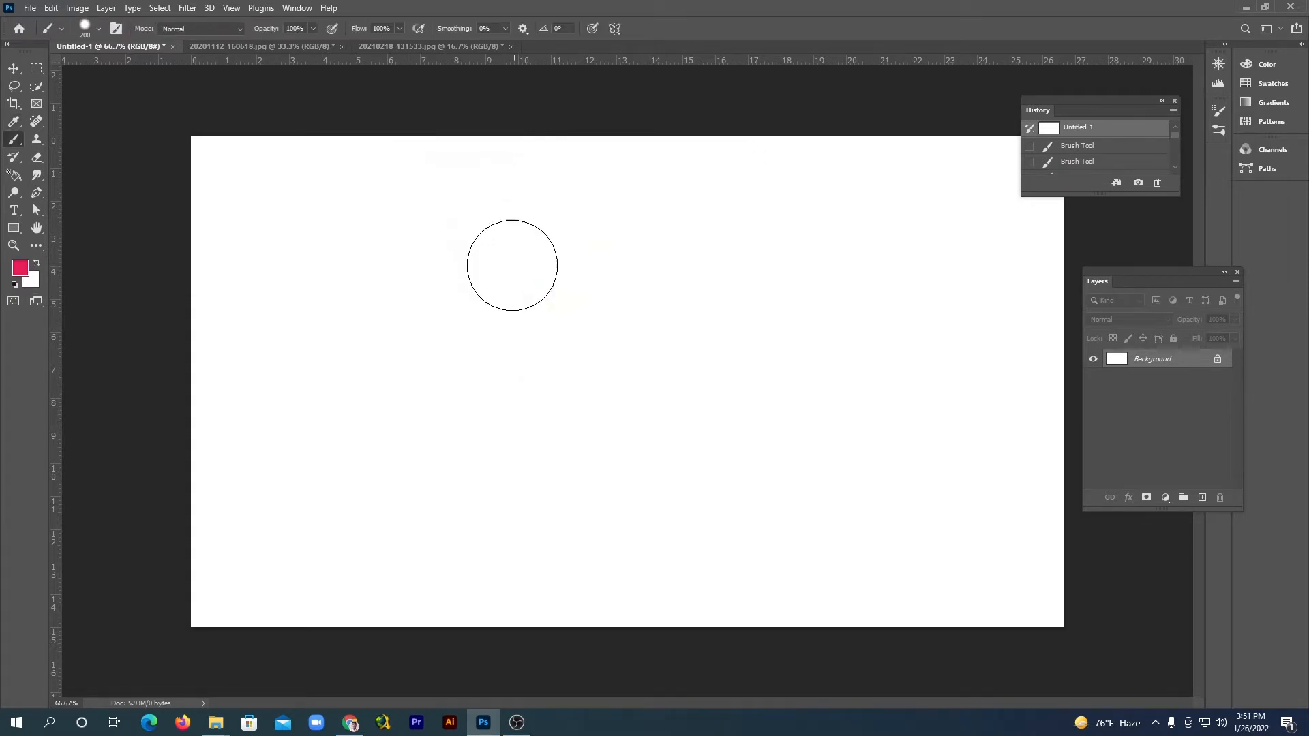
Step: Lower the brush hardness to its minimum, enlarge the brush to 400 px and paint one soft dot near the canvas's left edge
click(99, 29)
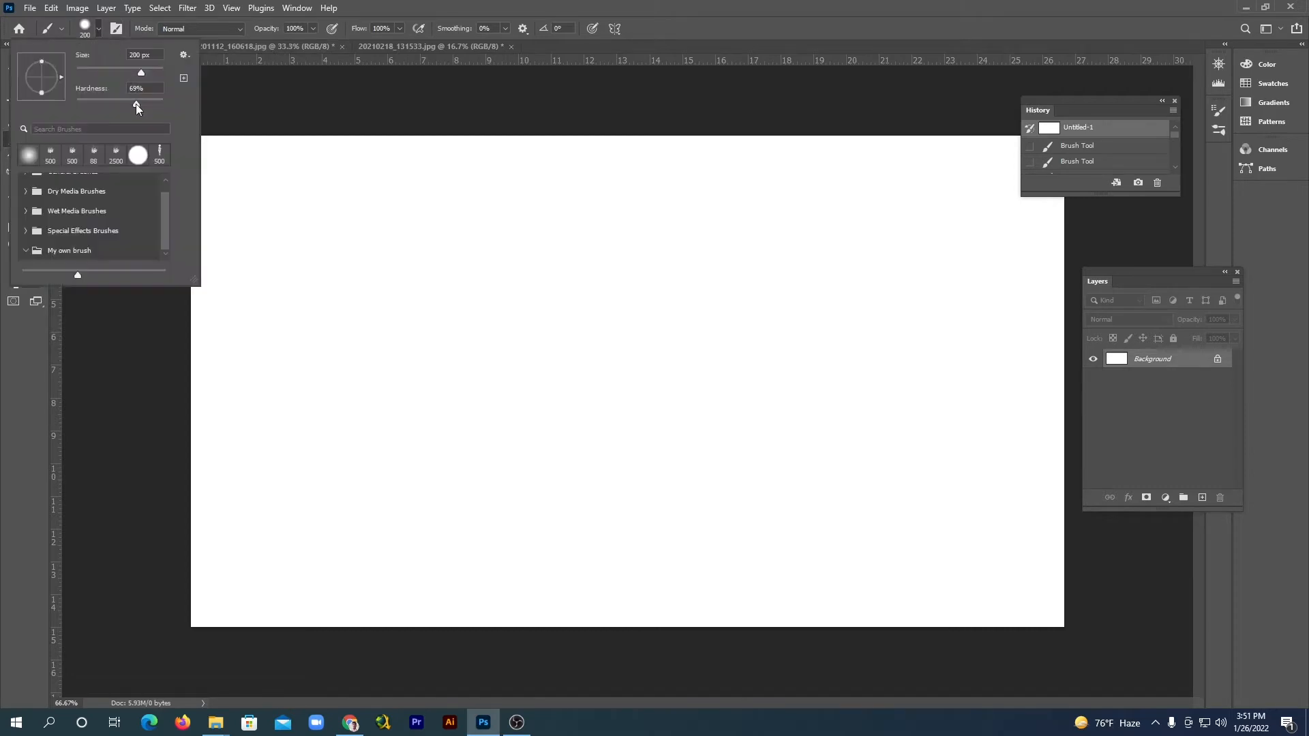
drag(136, 104, 72, 102)
click(348, 9)
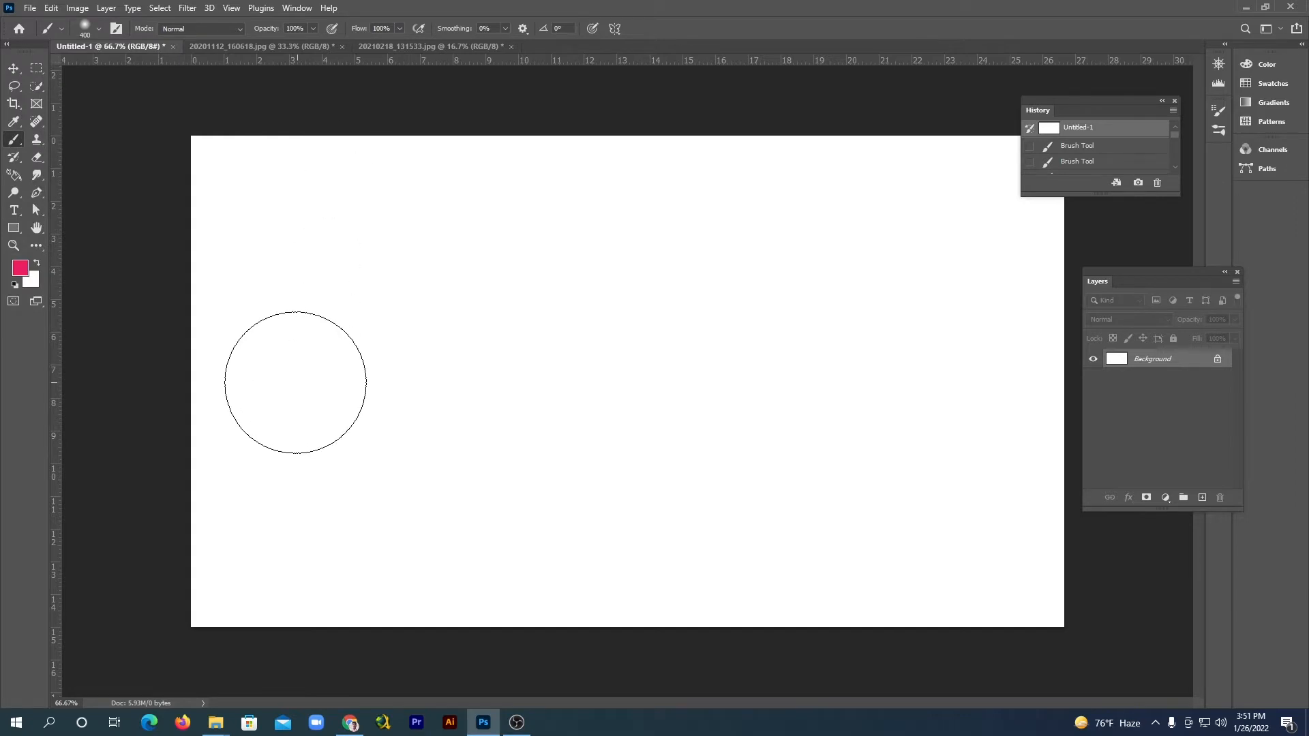
click(289, 378)
key(bracketright)
key(bracketright)
key(bracketright)
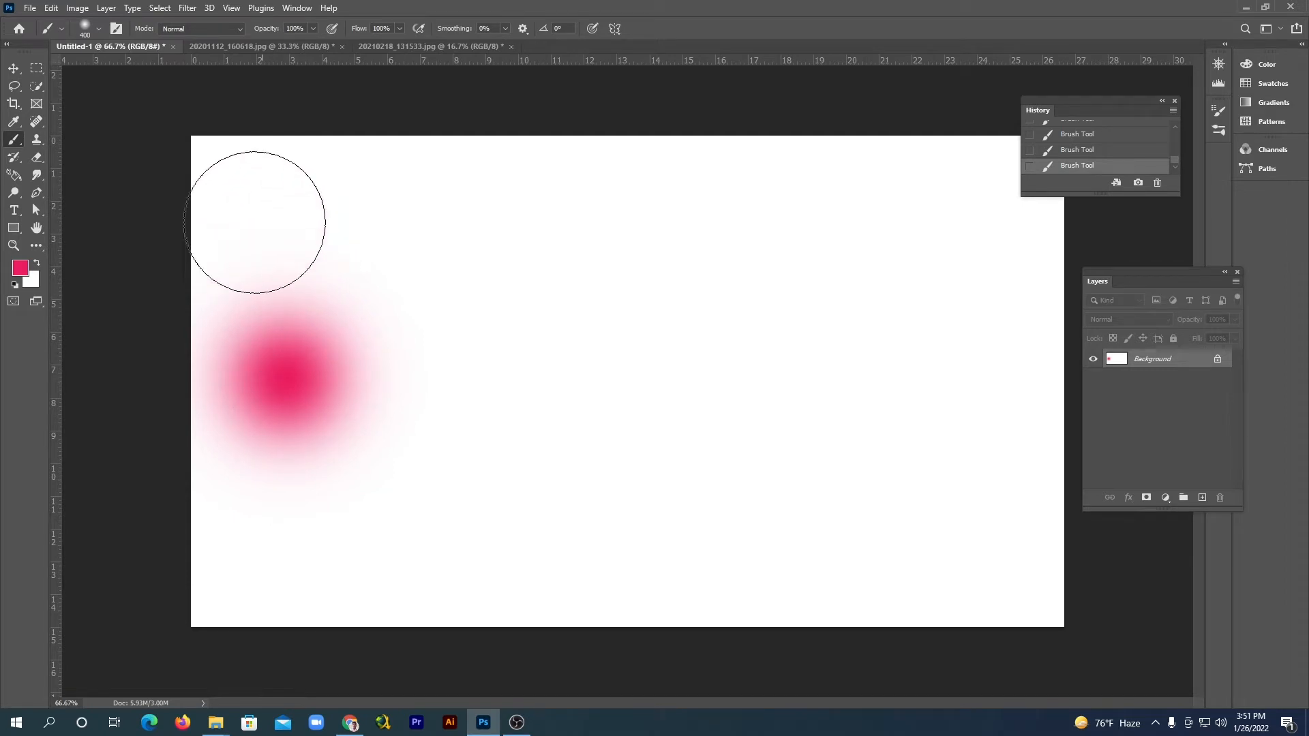
Step: Set the brush hardness to 35% and paint a second dot beside the softest one
click(103, 29)
drag(78, 105, 108, 105)
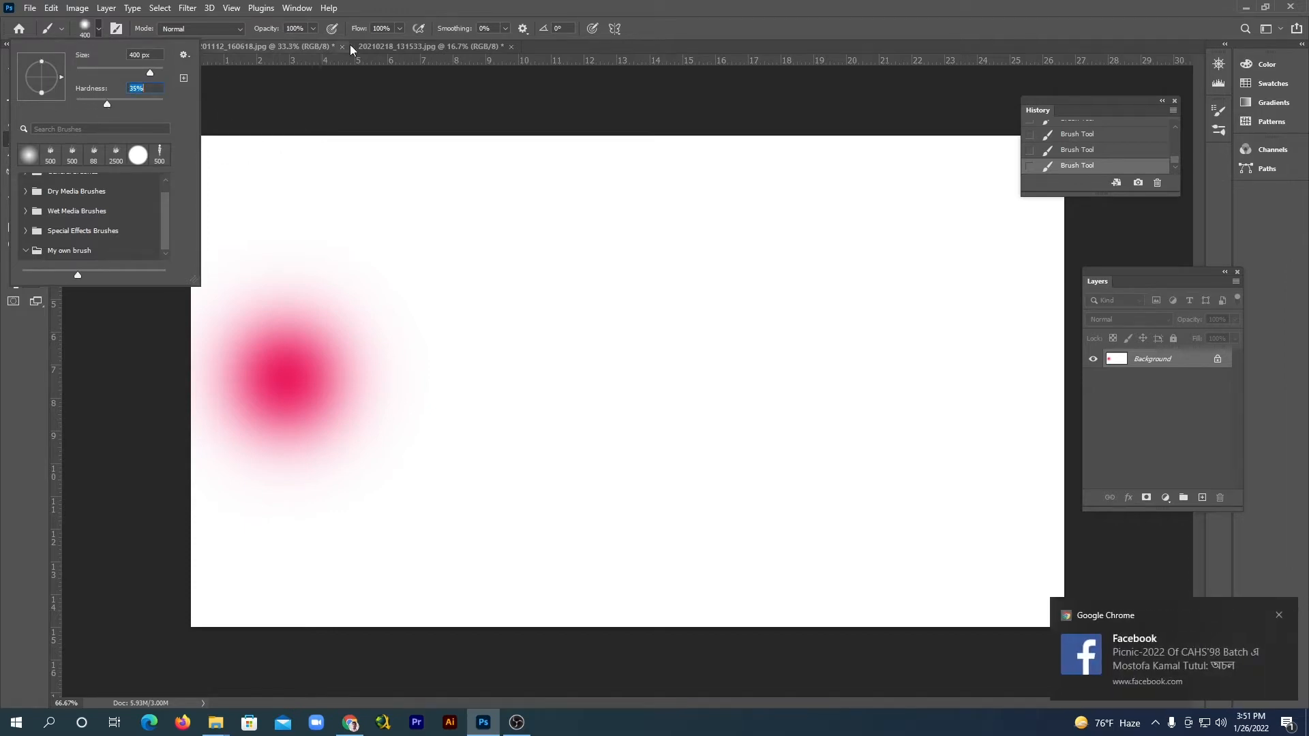
click(375, 6)
click(461, 375)
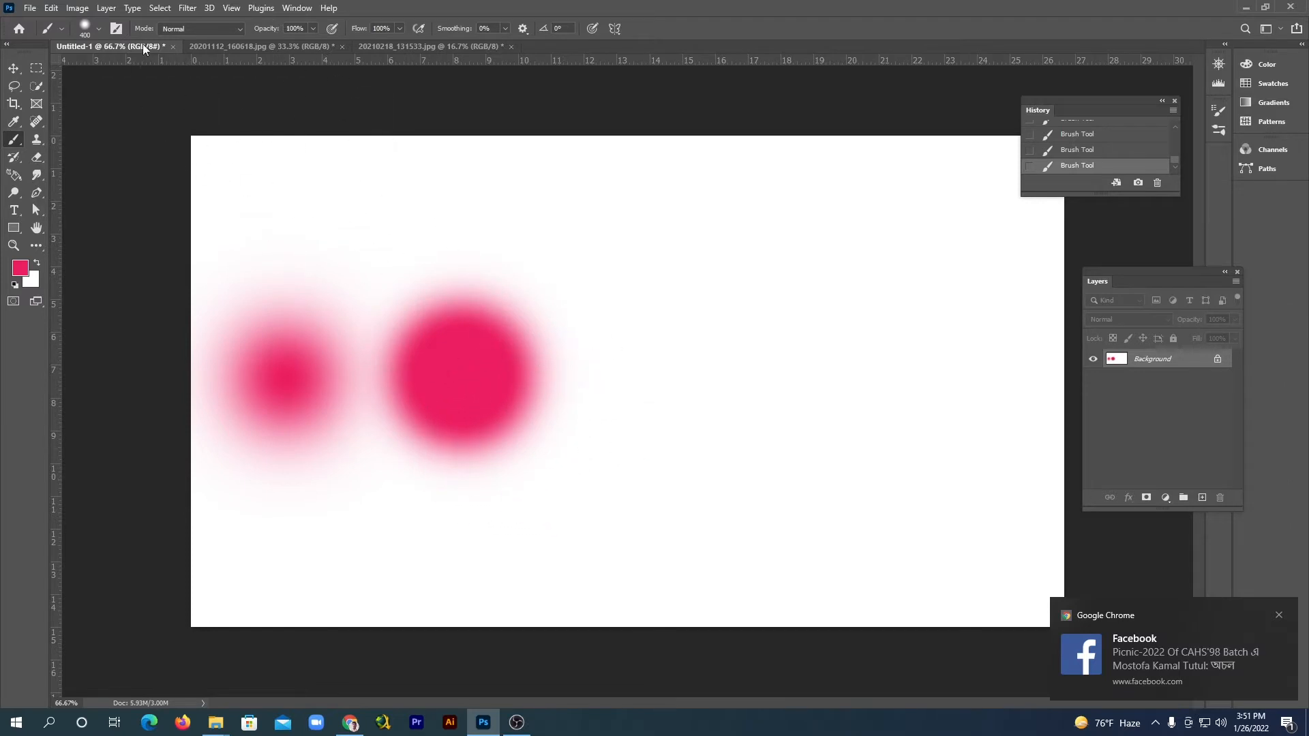
Step: Set the brush hardness to 67% and paint a third dot to the right of the second
click(101, 29)
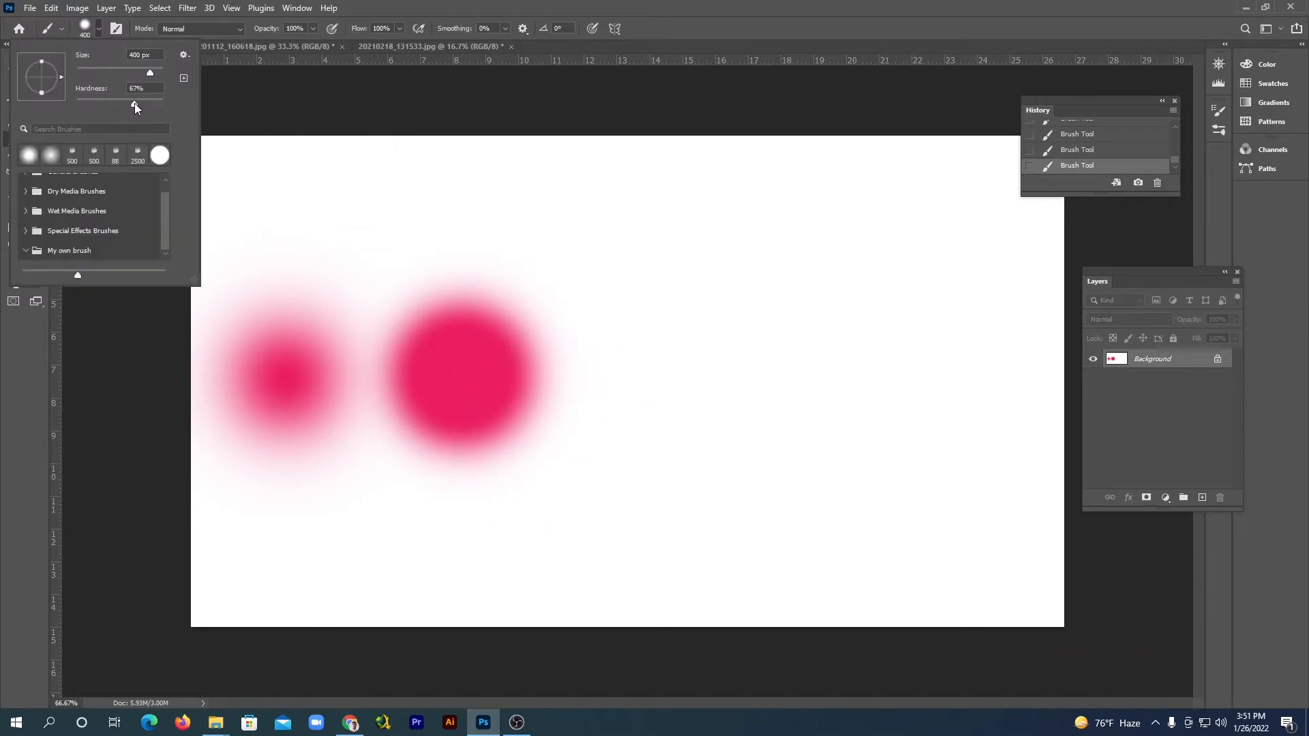
key(Return)
click(671, 393)
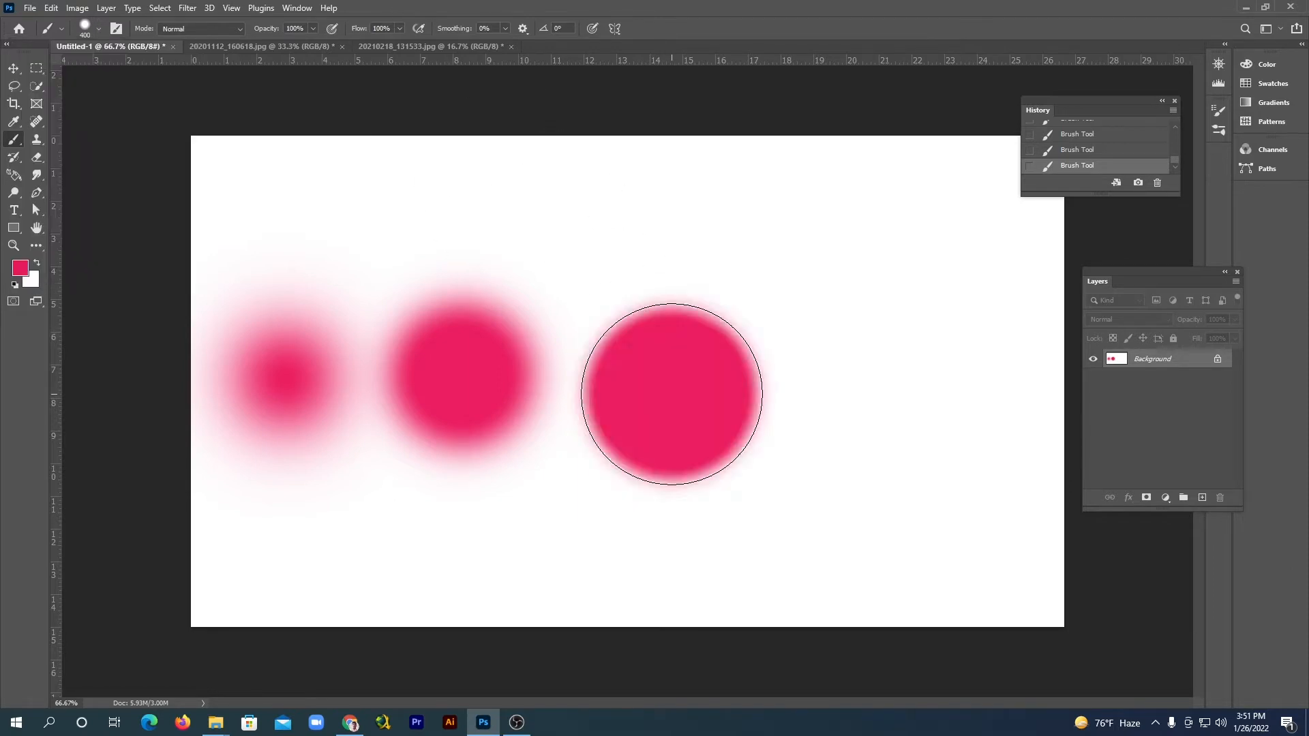
Step: Set the brush hardness to 100% and paint a fourth, hard-edged dot near the canvas's right side
click(100, 30)
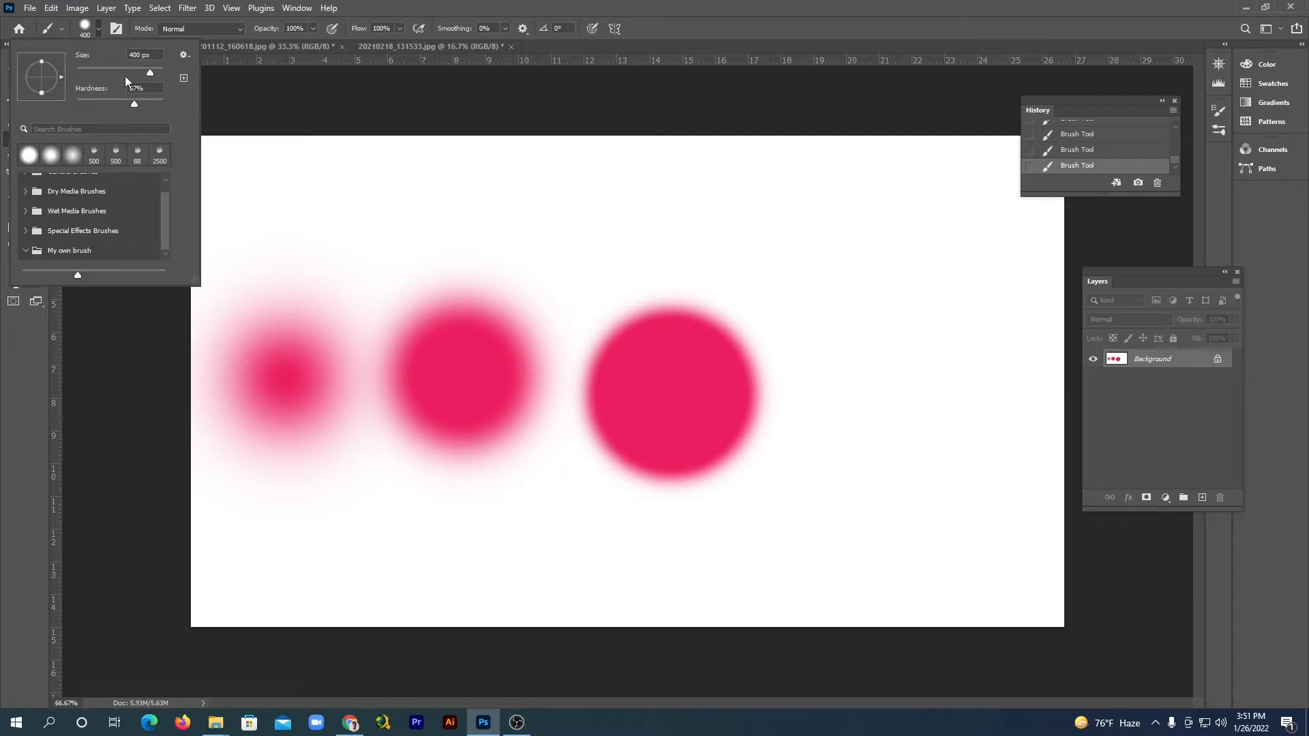
drag(133, 104, 194, 108)
key(Return)
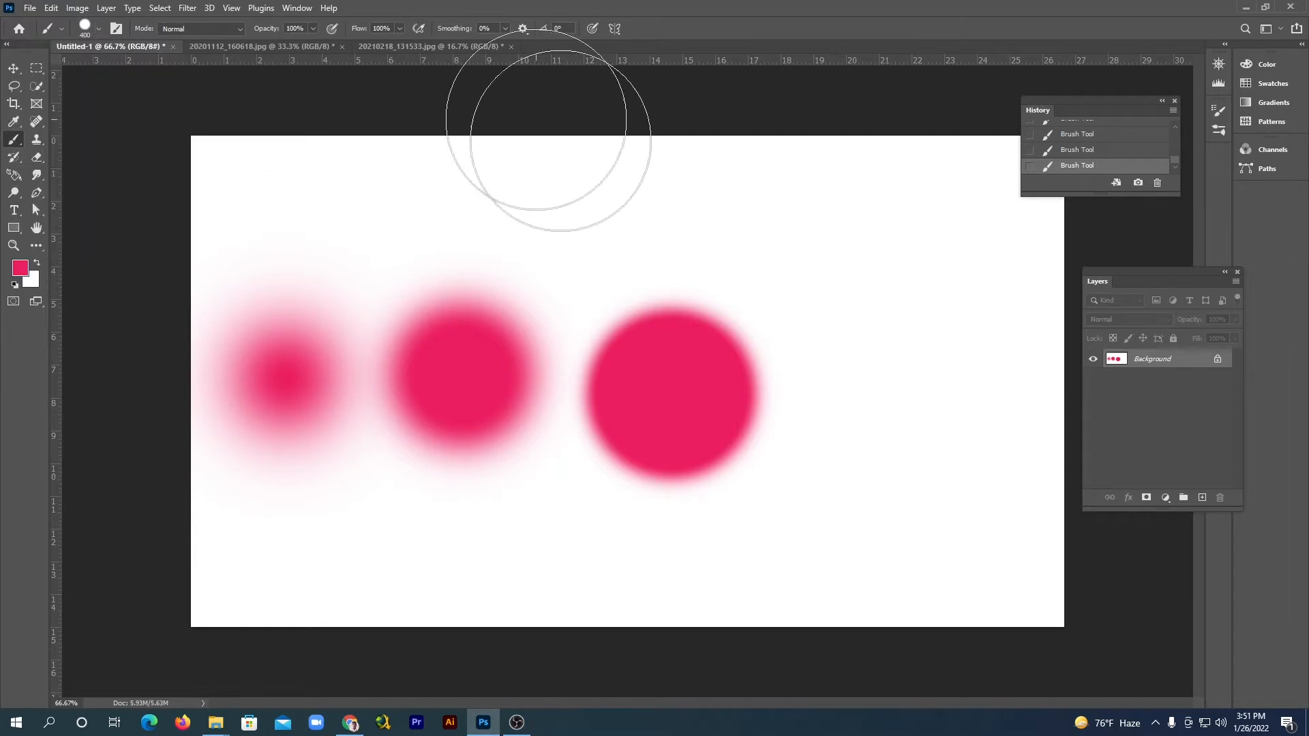
click(908, 379)
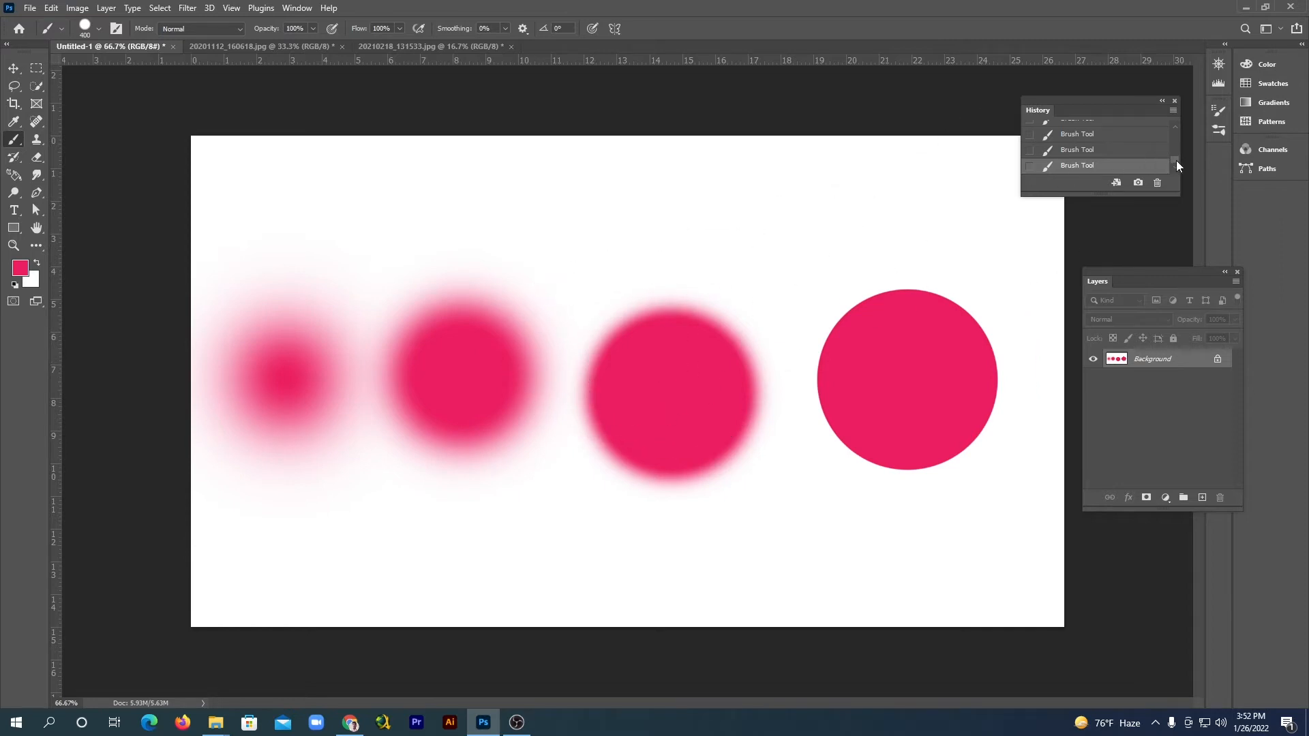
Step: Revert the document to its opening state, Untitled-1, in the history
drag(1176, 161, 1176, 124)
click(1098, 129)
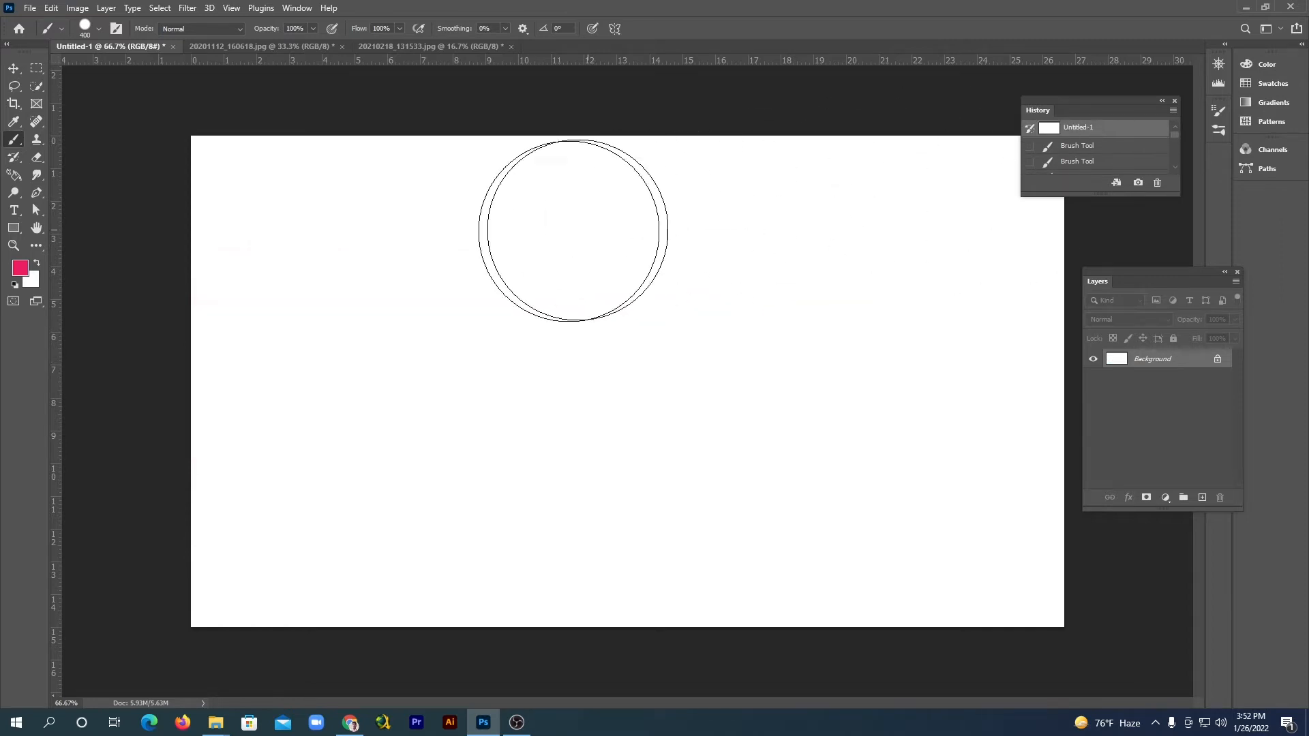
Step: Set the Brush Tool's size to 12 px and draw two wavy freehand strokes across the upper part of the canvas
right_click(13, 142)
click(77, 137)
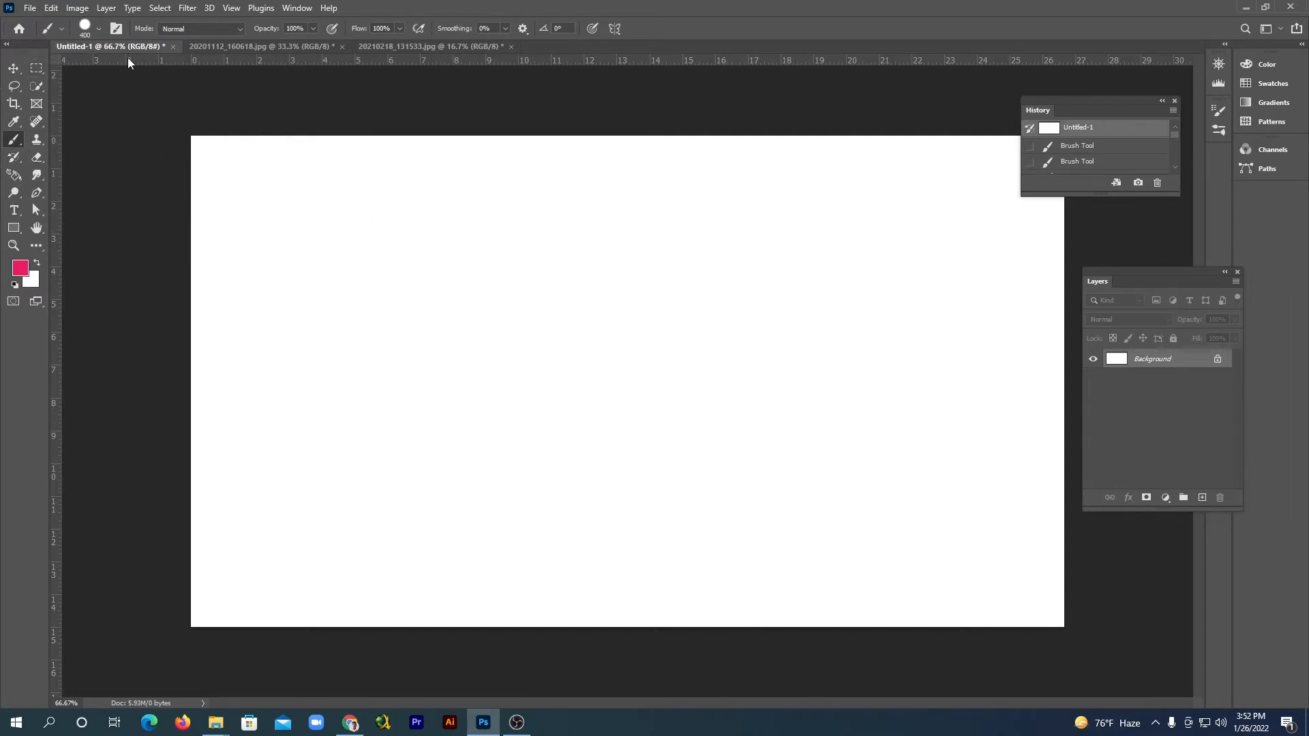
click(100, 29)
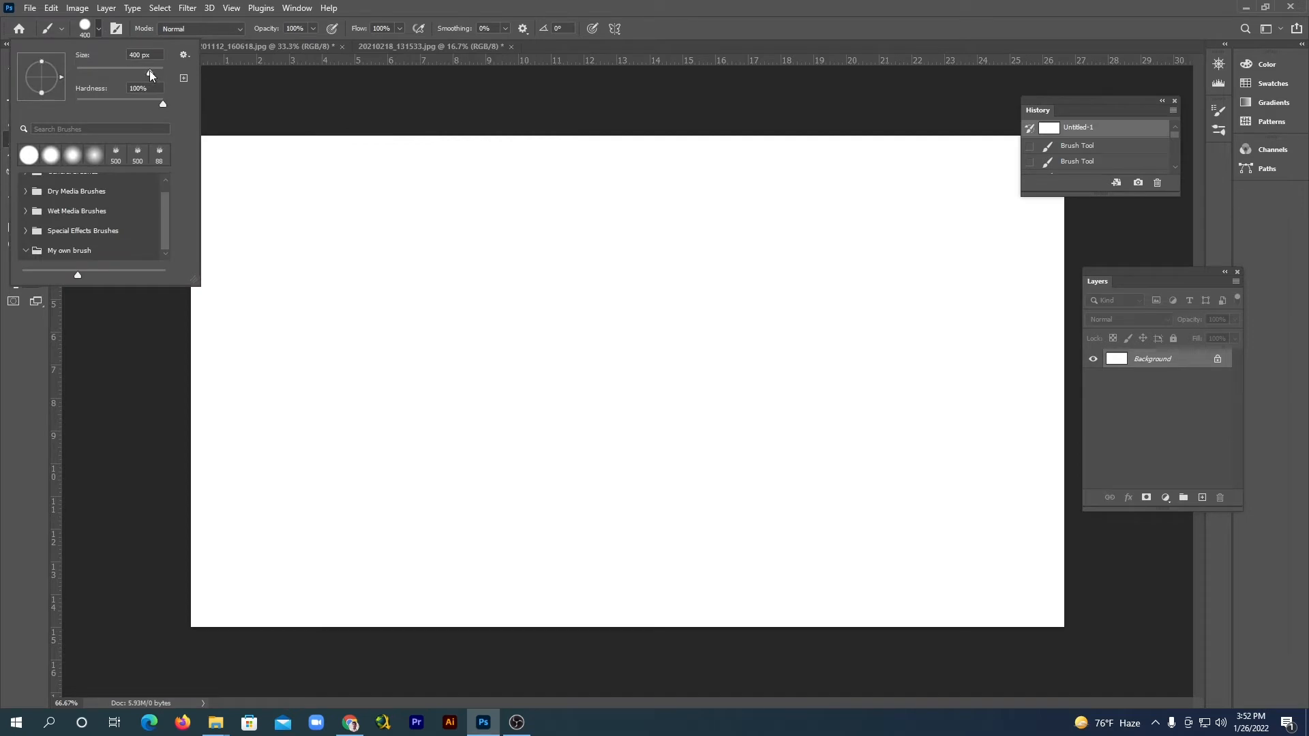
drag(150, 71, 81, 71)
click(374, 4)
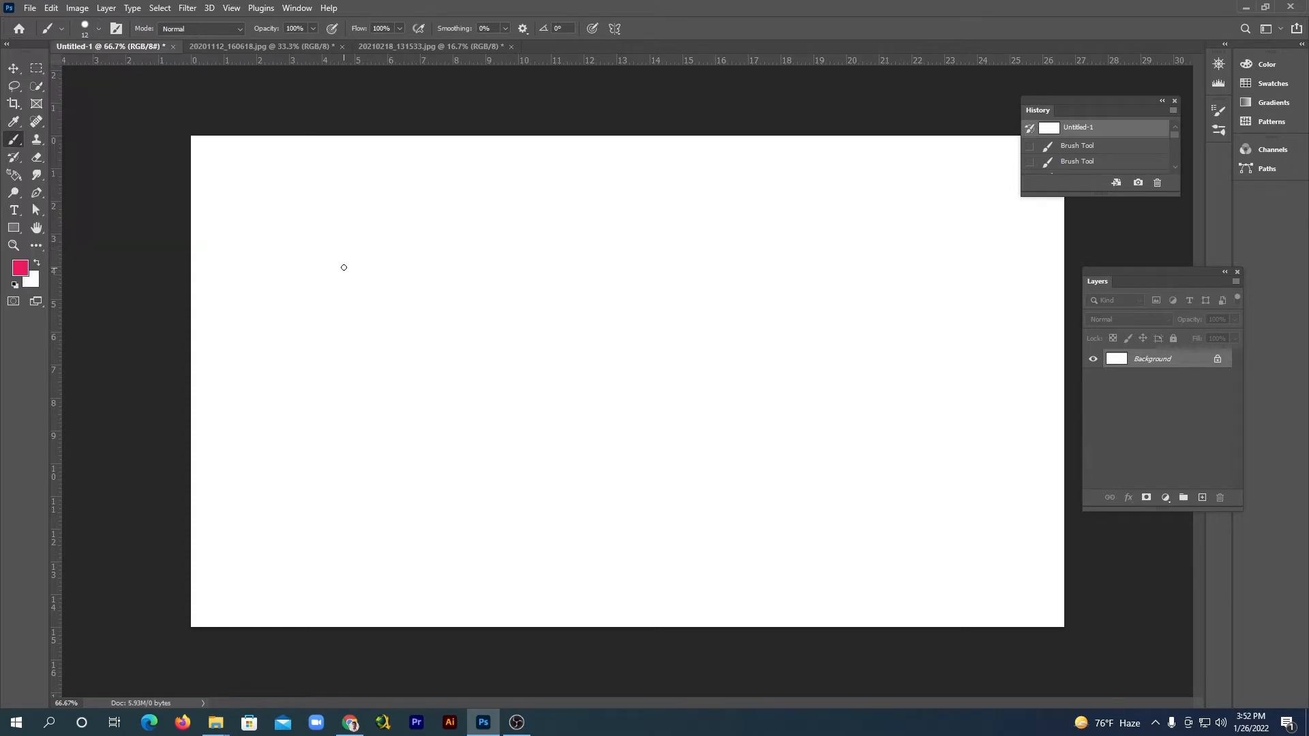
mouse_move(344, 258)
mouse_down()
mouse_move(404, 214)
mouse_move(493, 252)
mouse_move(830, 270)
mouse_up()
mouse_move(300, 274)
mouse_down()
mouse_move(479, 295)
mouse_move(619, 281)
mouse_up()
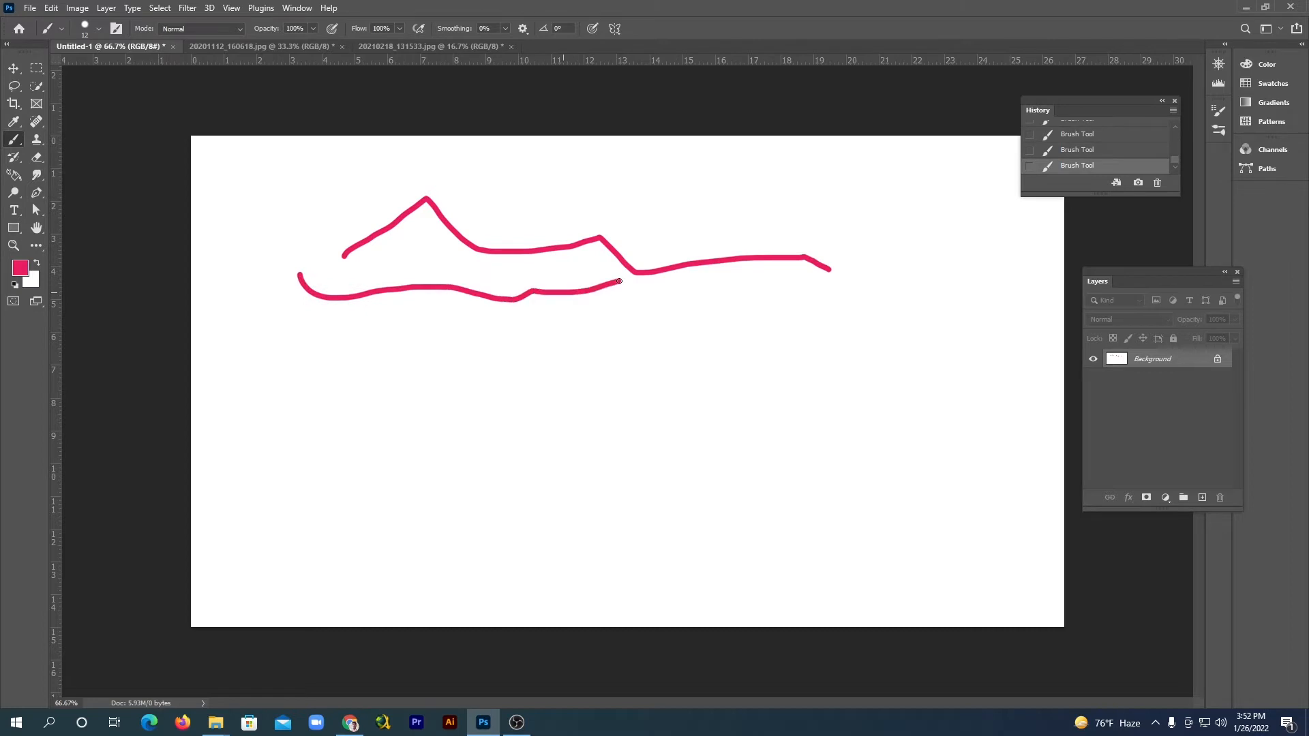
Step: Handwrite the Bengali characters ক and মা below the wavy strokes, with a headline over মা
mouse_move(509, 334)
mouse_down()
mouse_move(452, 357)
mouse_move(522, 421)
mouse_move(550, 351)
mouse_move(534, 374)
mouse_move(545, 366)
mouse_up()
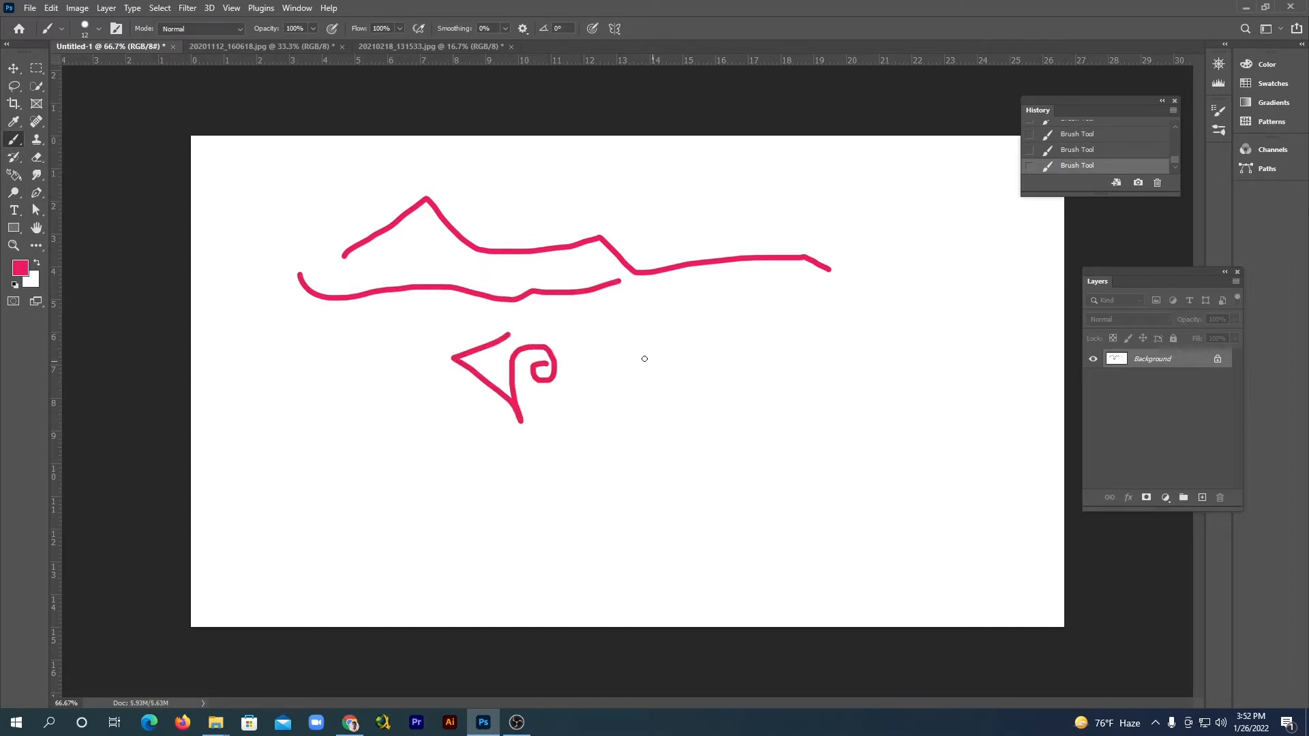
mouse_move(655, 333)
mouse_down()
mouse_move(687, 364)
mouse_move(658, 407)
mouse_move(677, 376)
mouse_move(746, 395)
mouse_move(734, 327)
mouse_move(626, 326)
mouse_move(786, 328)
mouse_move(799, 405)
mouse_up()
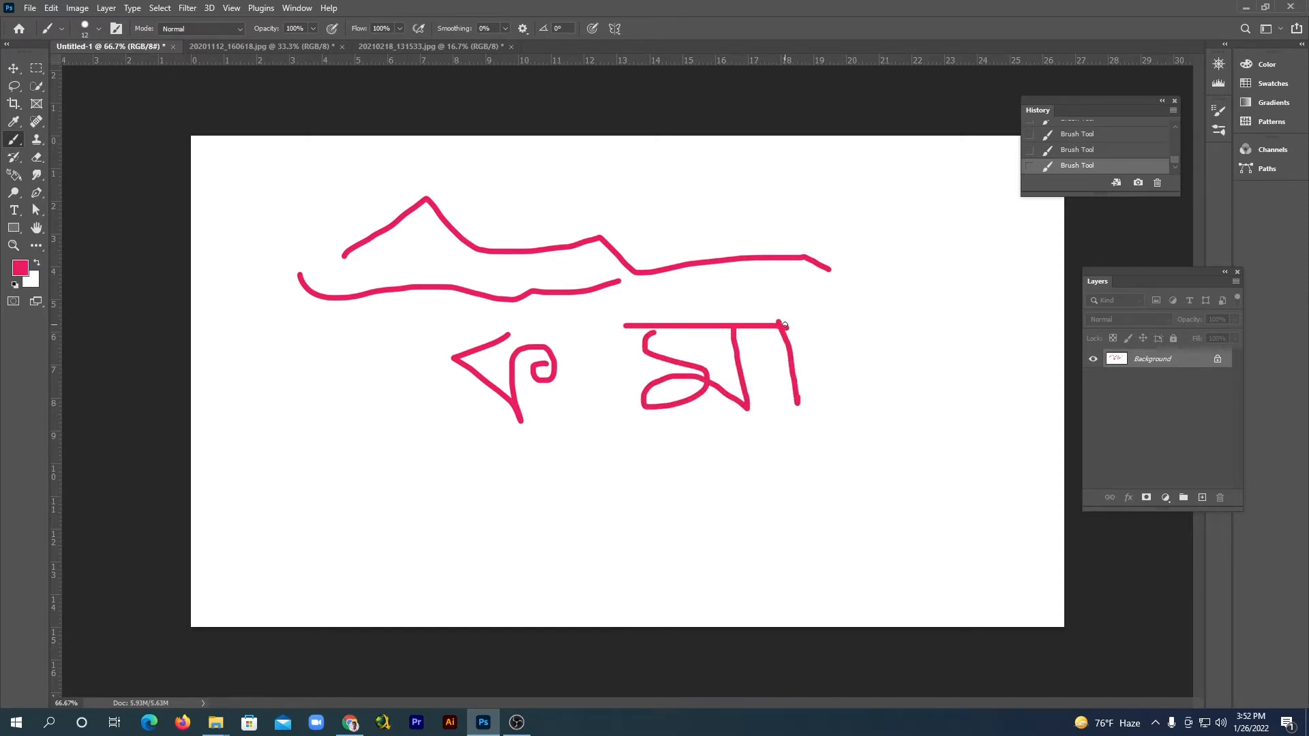
drag(785, 326, 831, 327)
Step: Paint a single dot and a short rising diagonal stroke below the handwritten characters
click(353, 470)
drag(402, 479, 527, 434)
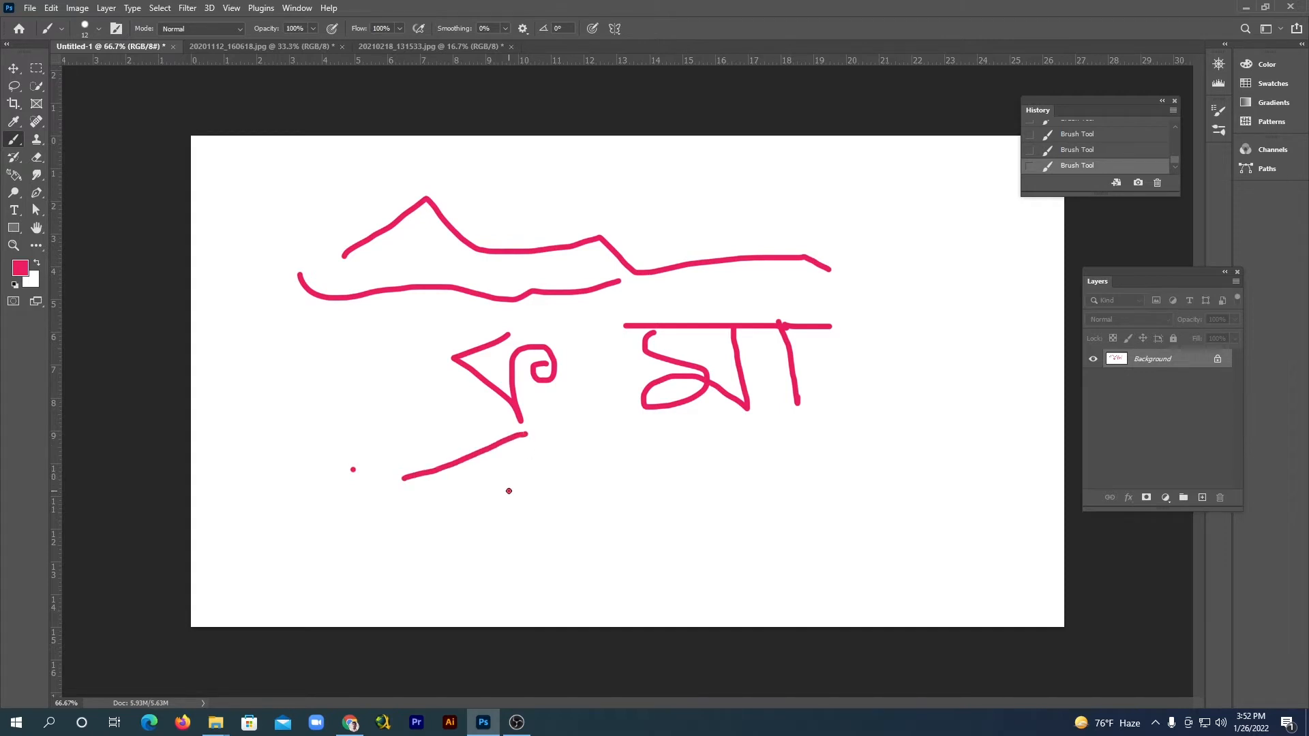
Step: Paint a chain of nine connected straight segments from below the diagonal stroke, around the dot, ending near the character ক
shift+click(659, 483)
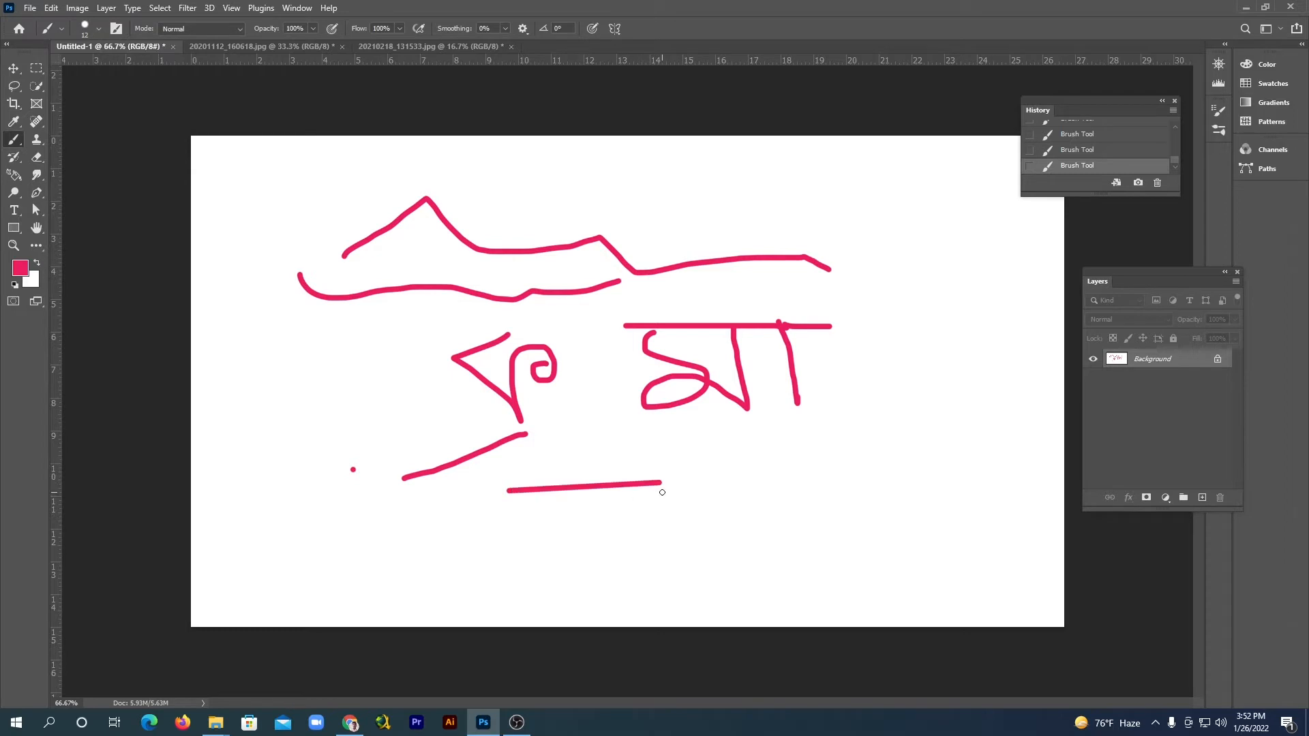
shift+click(652, 542)
shift+click(545, 548)
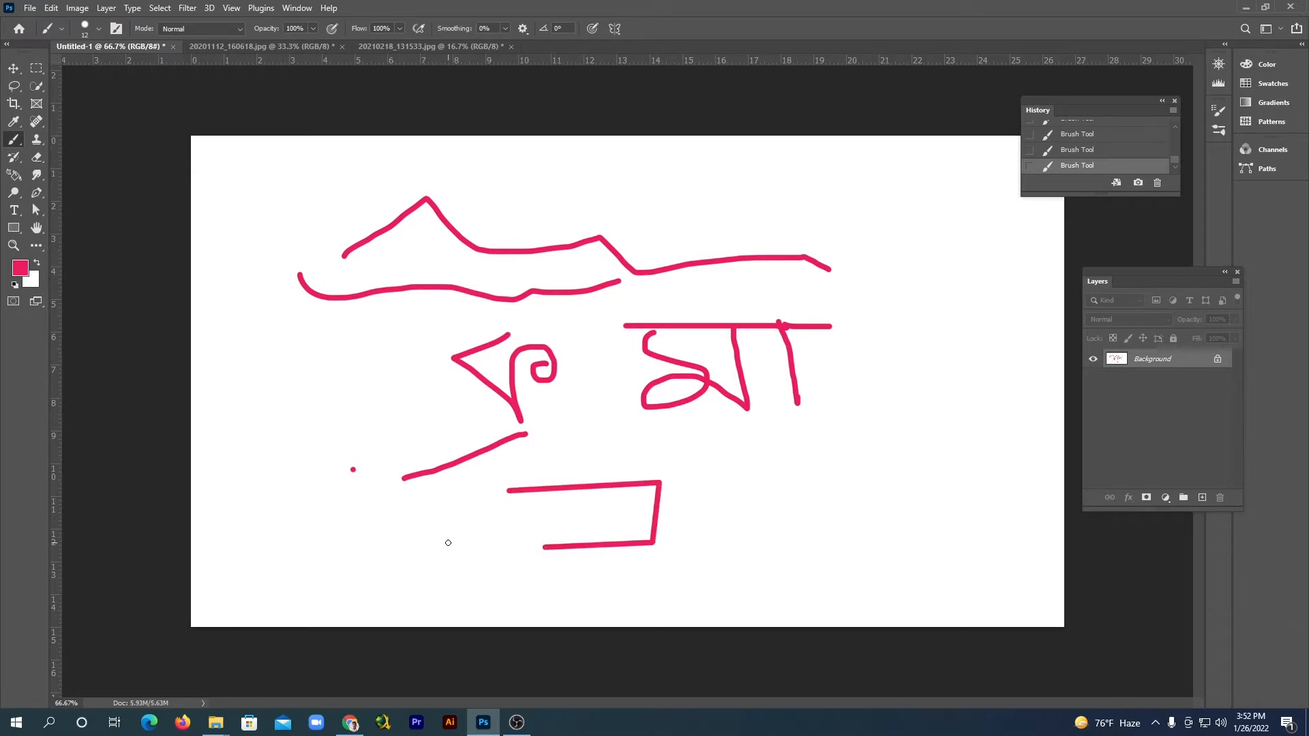
shift+click(420, 544)
shift+click(281, 510)
shift+click(281, 397)
shift+click(343, 385)
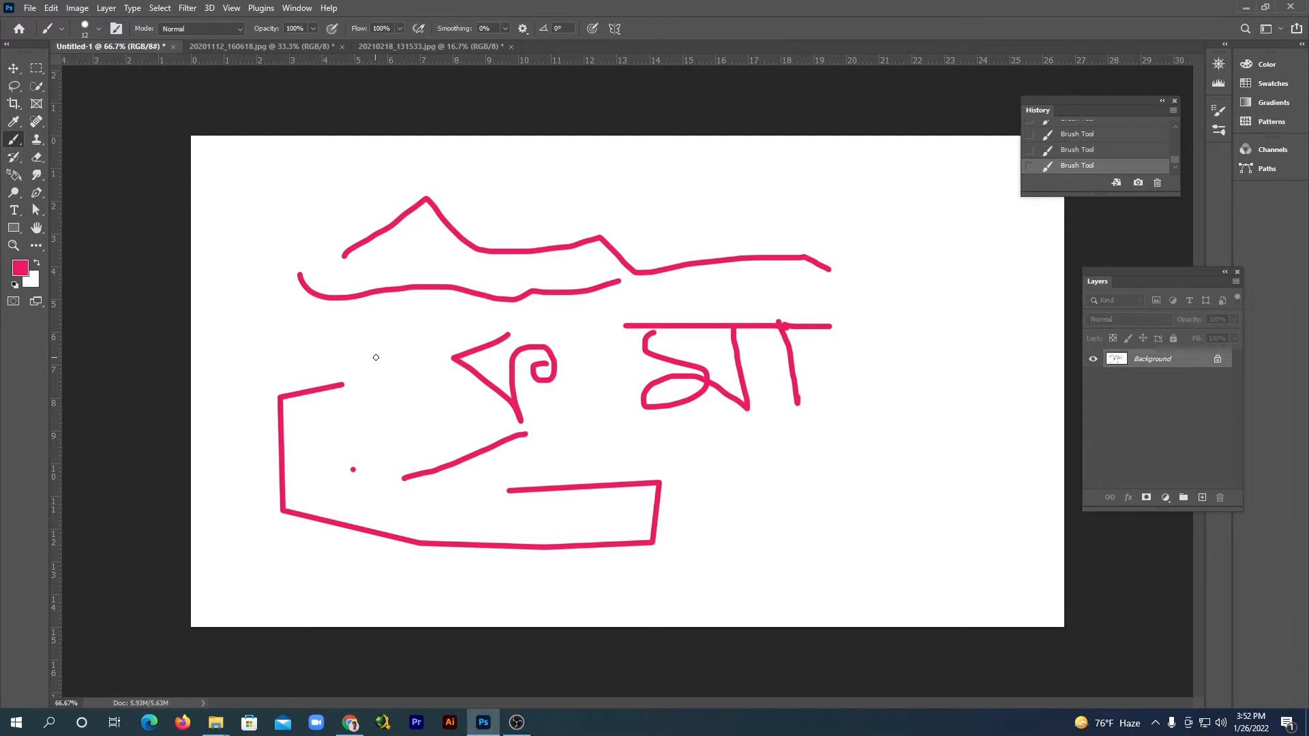
shift+click(391, 330)
shift+click(429, 413)
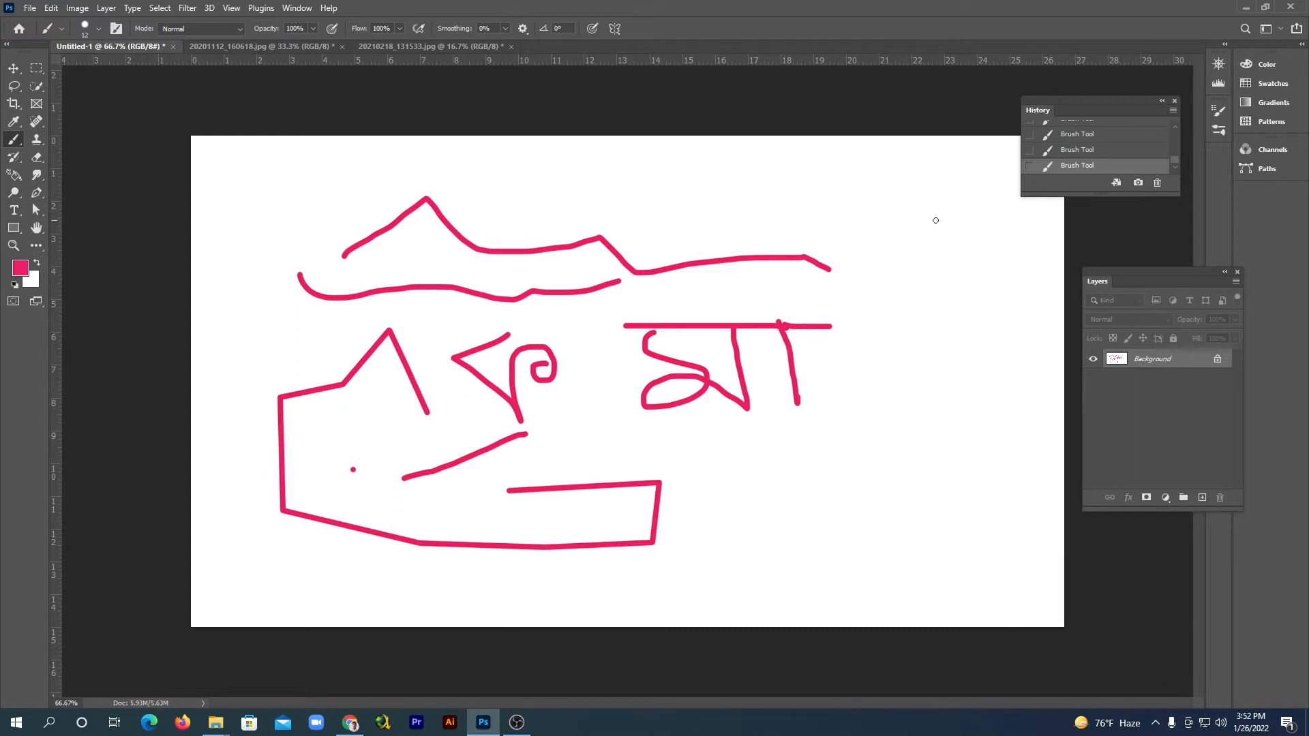
Step: Revert Untitled-1 to its opening state in the history and switch to the photo 20201112_160618.jpg
drag(1177, 159, 1176, 117)
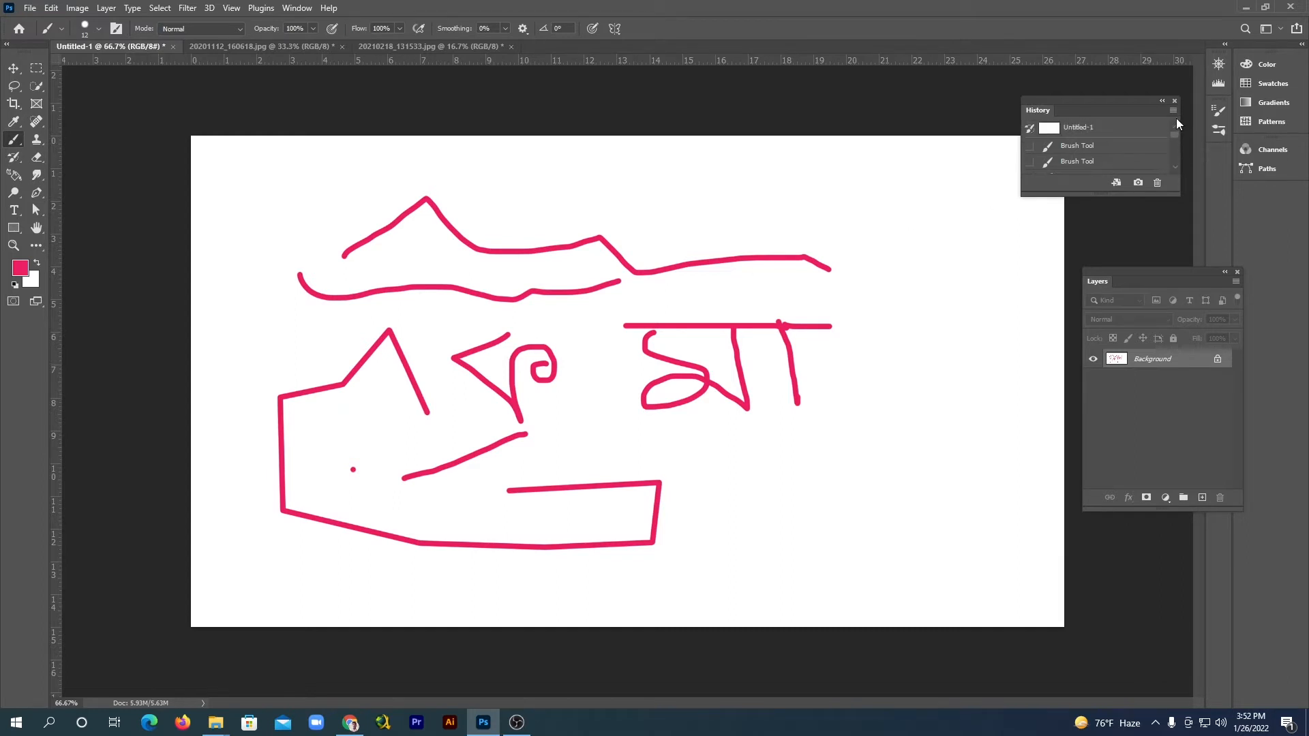
click(1101, 128)
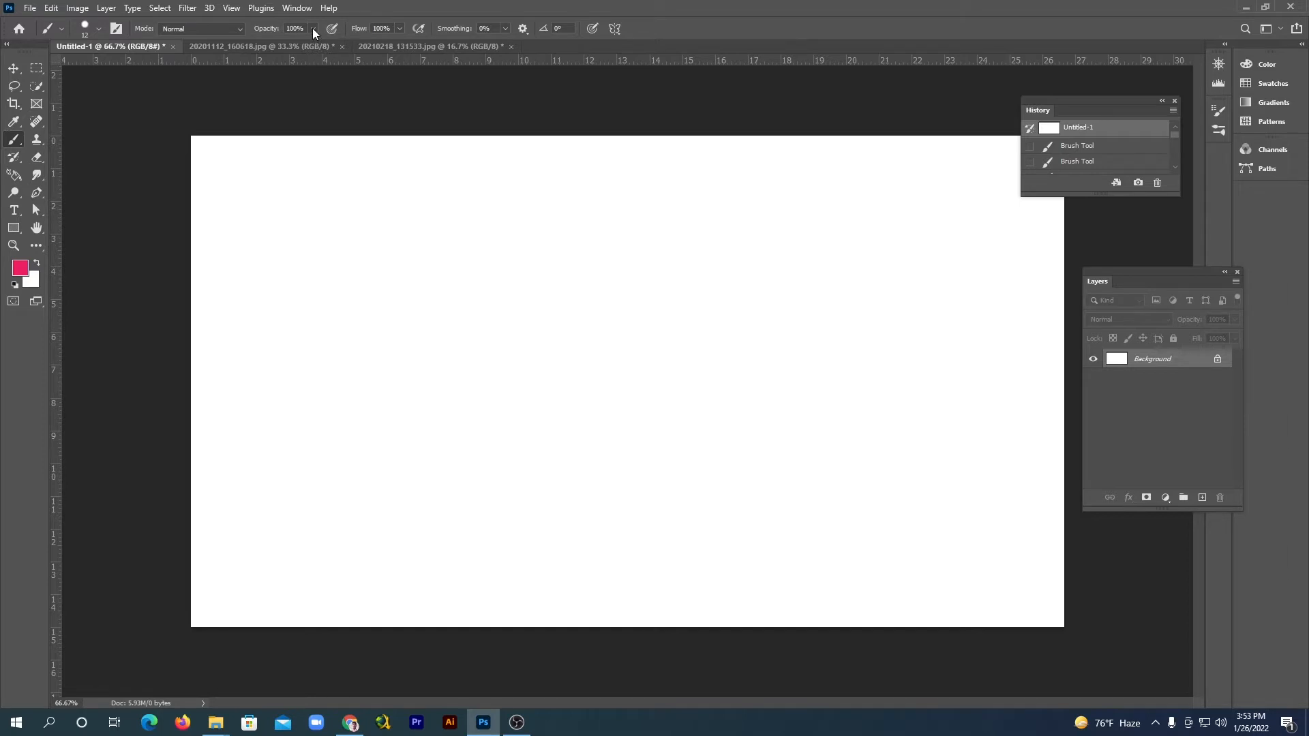
click(288, 46)
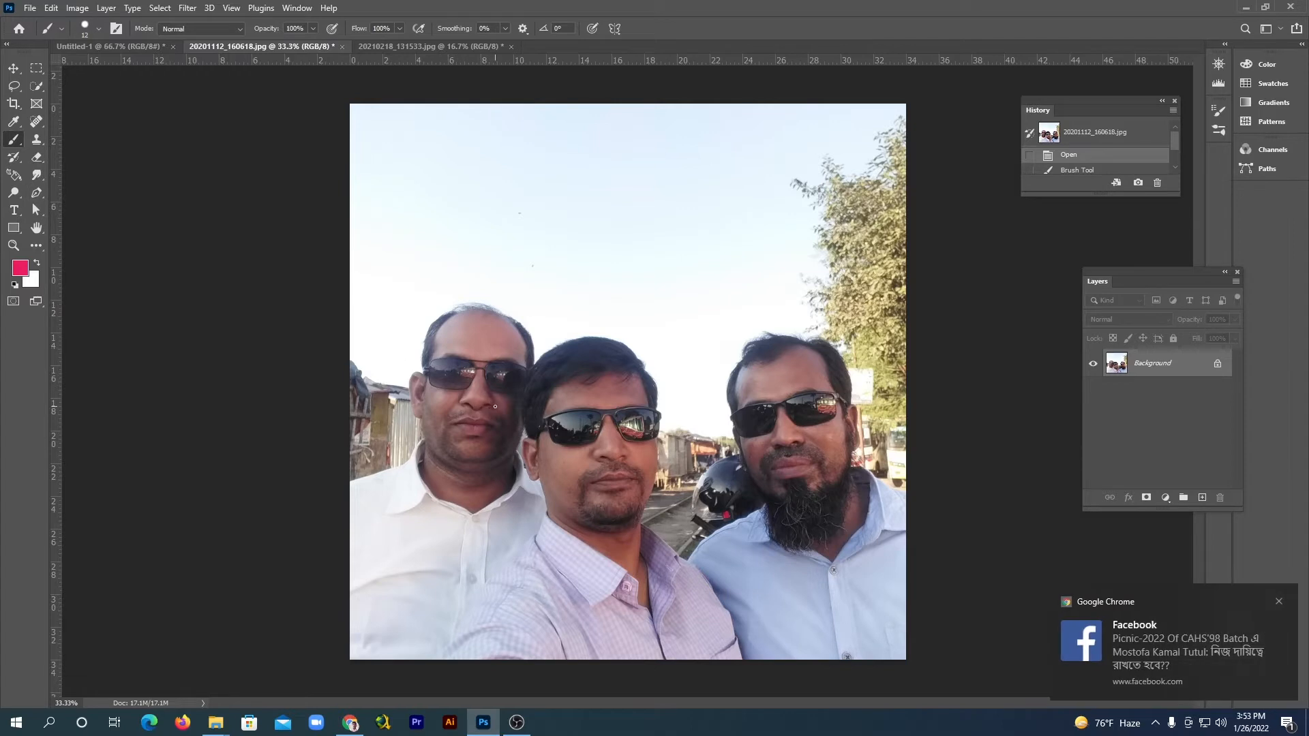
Step: Enlarge the brush to 600 px and paint two overlapping opaque pink bands across the faces in the photo
key(bracketright)
key(bracketright)
key(bracketright)
key(bracketright)
key(bracketright)
key(bracketright)
key(bracketright)
key(bracketright)
key(bracketright)
key(bracketright)
drag(395, 445, 893, 451)
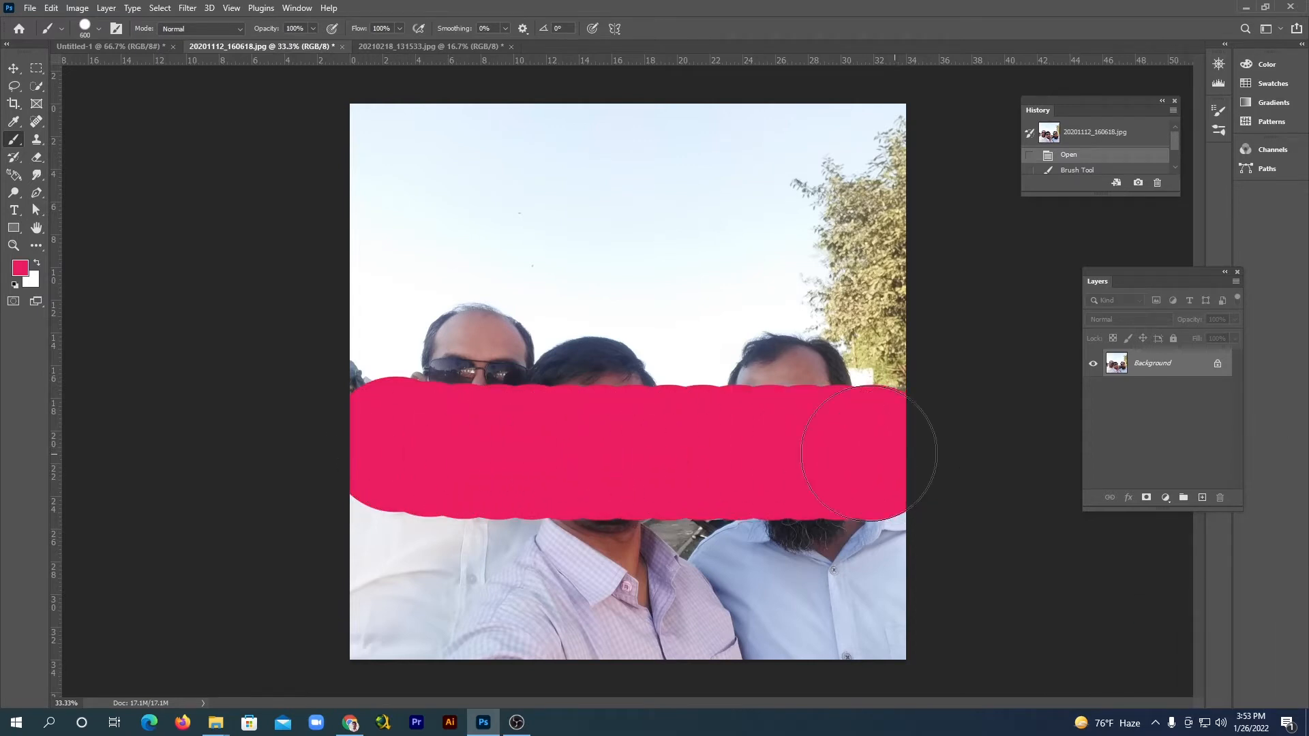
mouse_move(505, 456)
mouse_down()
mouse_move(368, 484)
mouse_move(929, 497)
mouse_up()
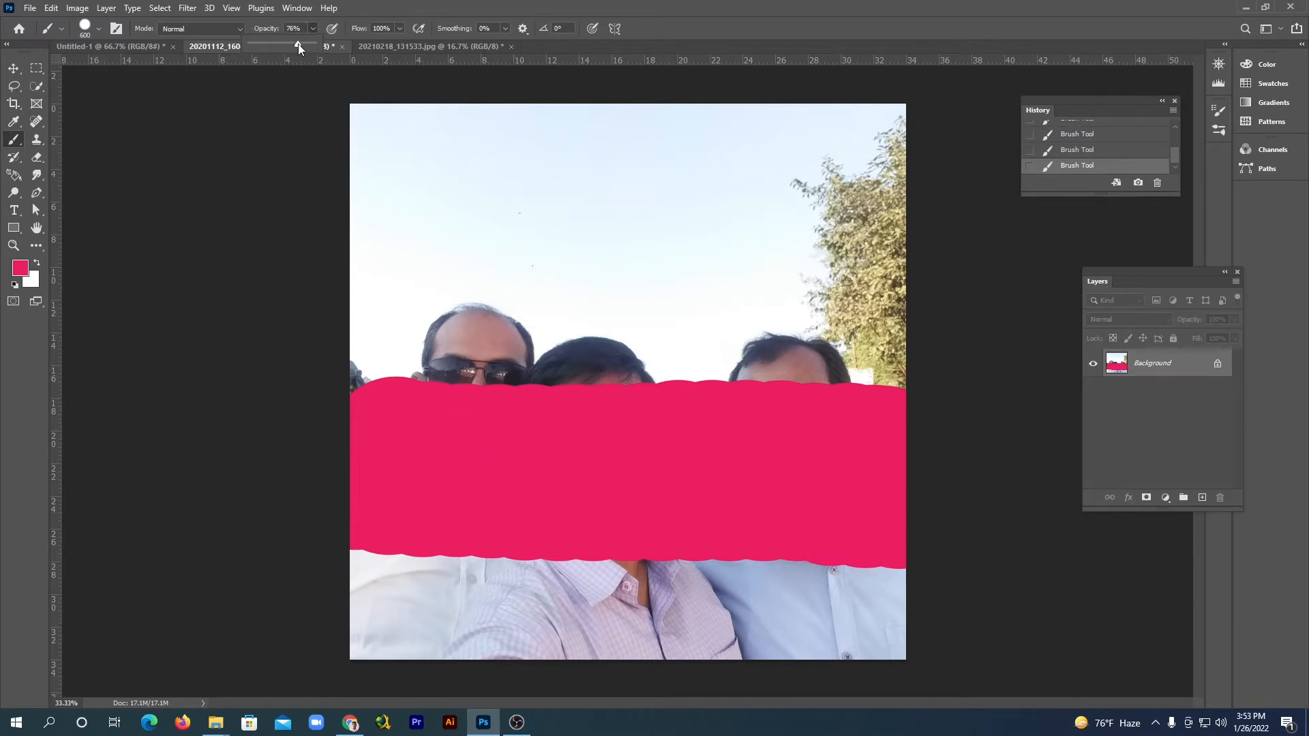
Step: Paint a band over the foreheads at 76% brush opacity and another above it at a lower opacity
click(361, 6)
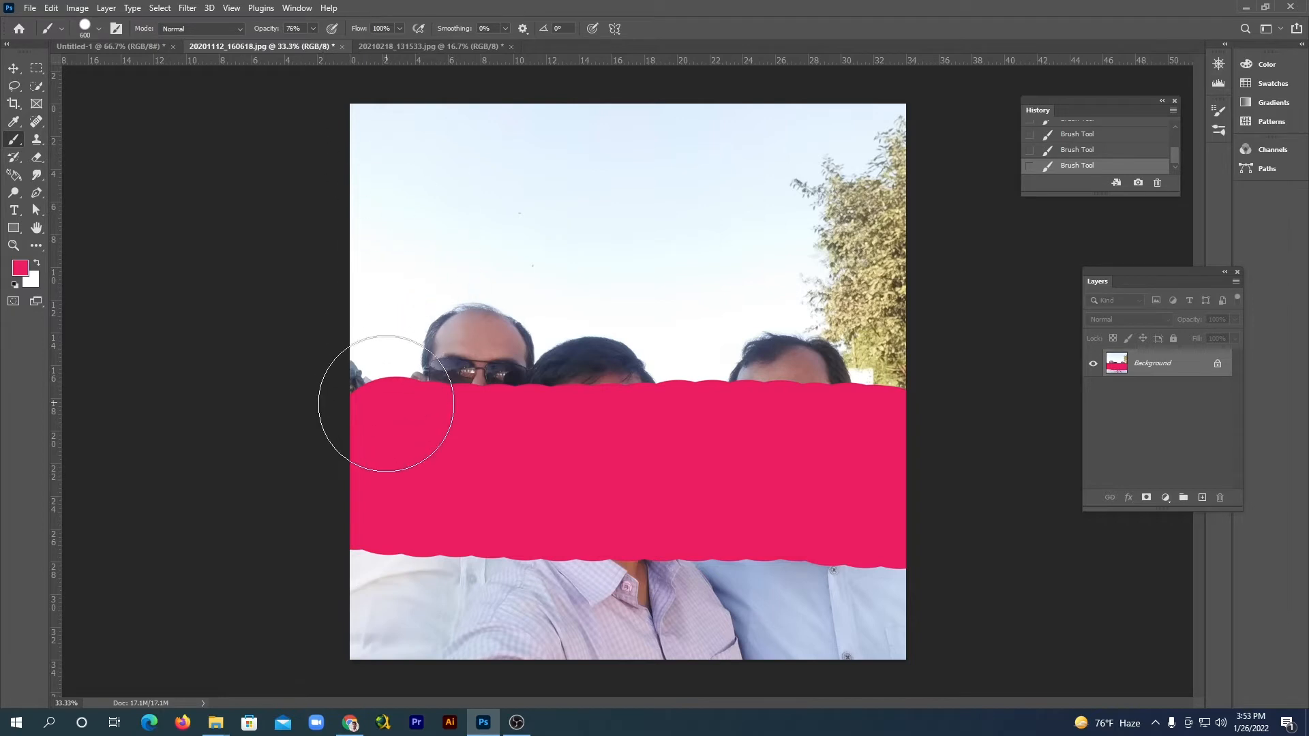
mouse_move(386, 404)
mouse_down()
mouse_move(501, 439)
mouse_move(667, 450)
mouse_move(887, 425)
mouse_move(381, 418)
mouse_up()
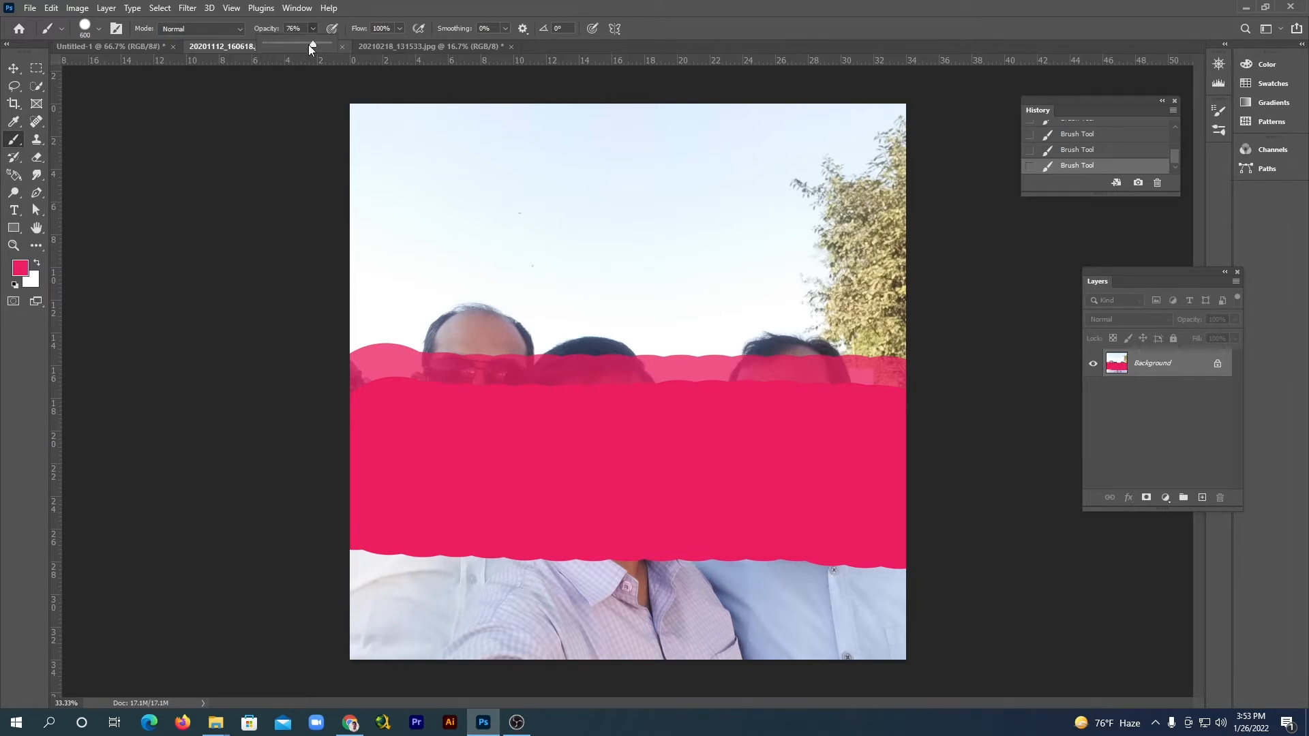
drag(297, 43, 295, 43)
click(382, 344)
drag(443, 351, 870, 349)
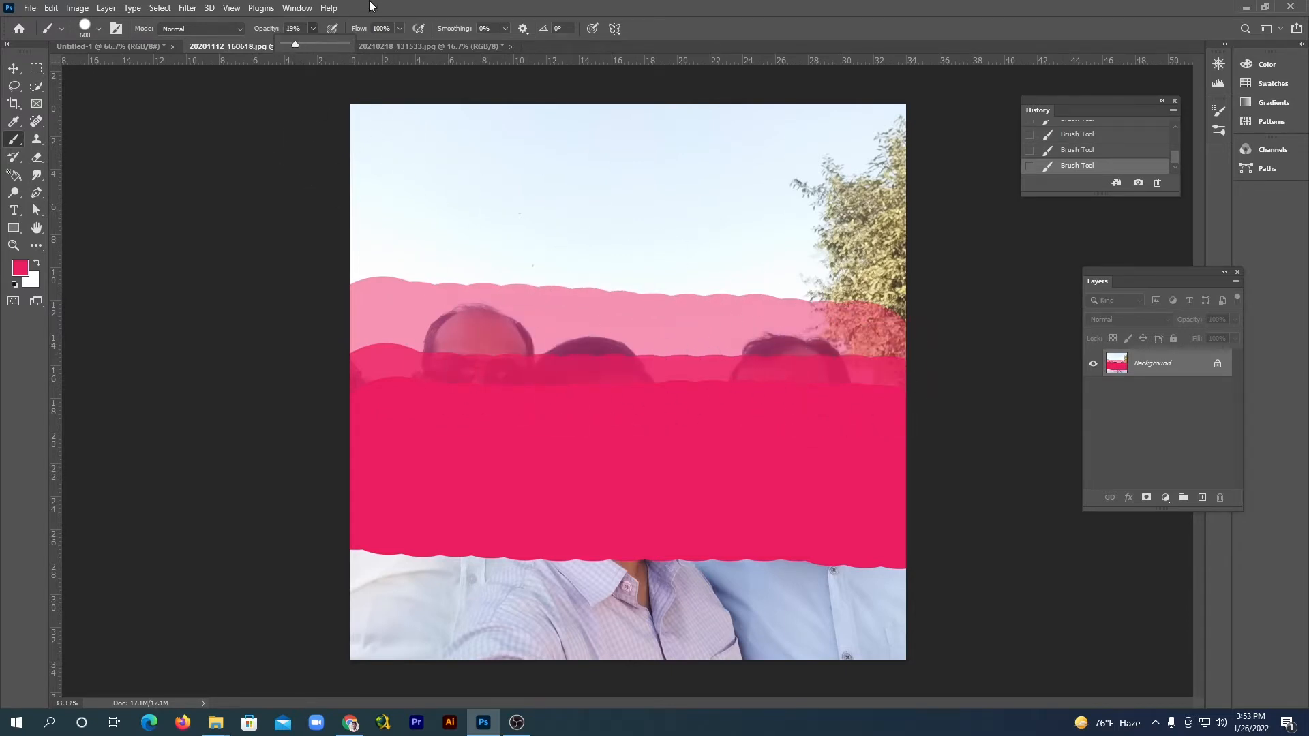
Step: Paint a translucent band above the heads at 19% brush opacity and a fainter one across the sky at 4%
mouse_move(368, 286)
mouse_down()
mouse_move(776, 299)
mouse_move(891, 278)
mouse_up()
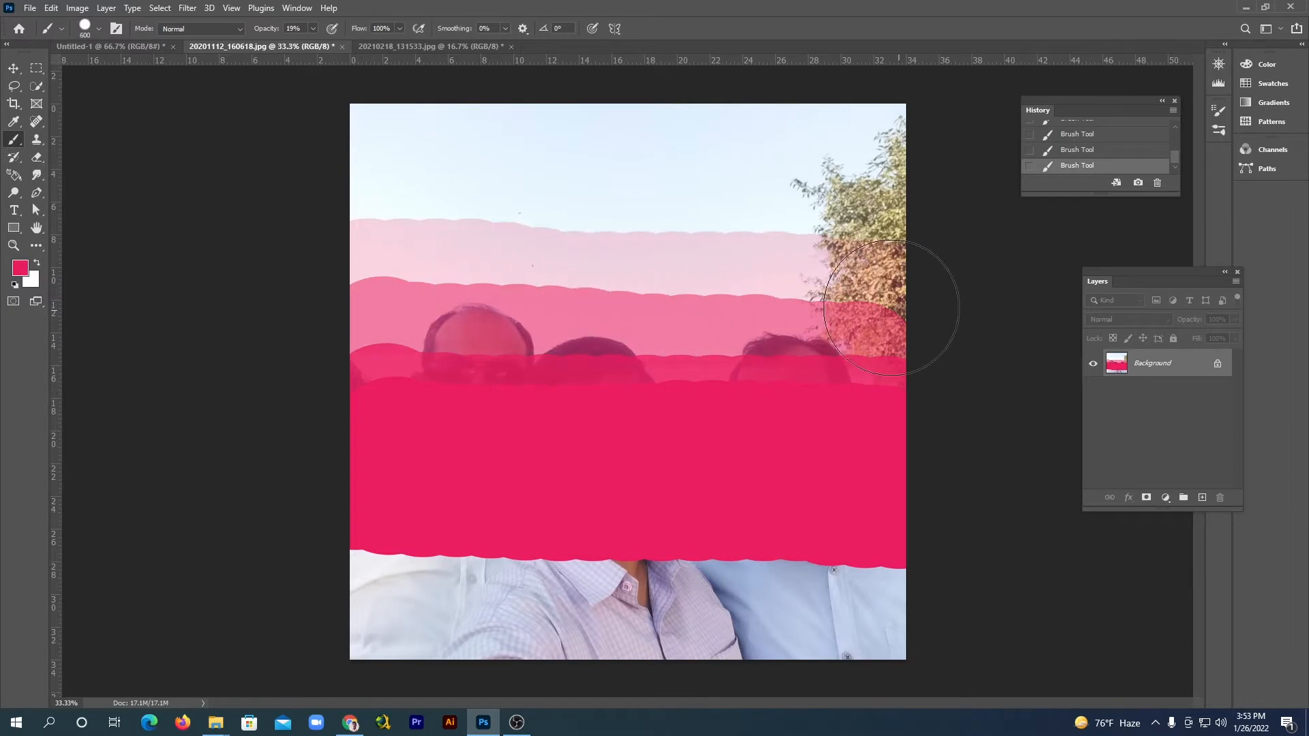
click(311, 29)
click(304, 43)
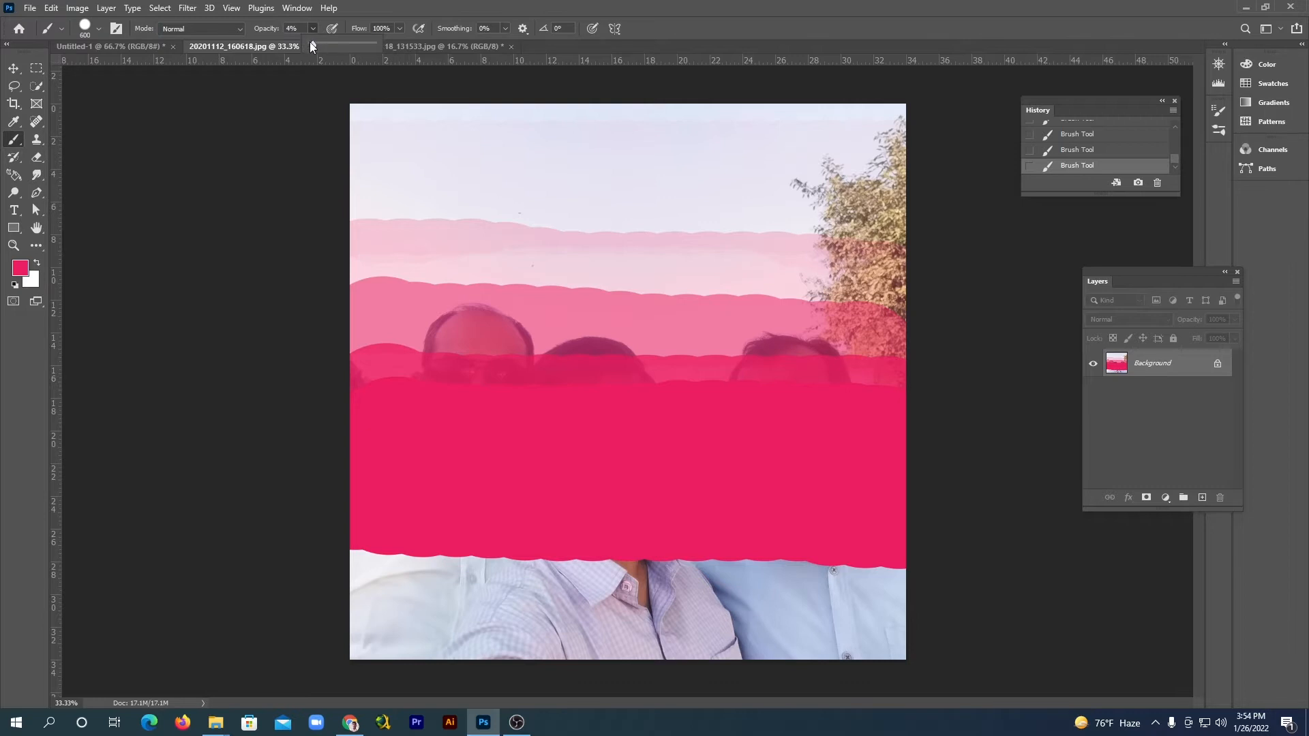
Step: In Untitled-1, paint a solid cloud-shaped blob on the left side with a 175 px brush at 100% opacity and flow
drag(309, 43, 382, 2)
click(137, 48)
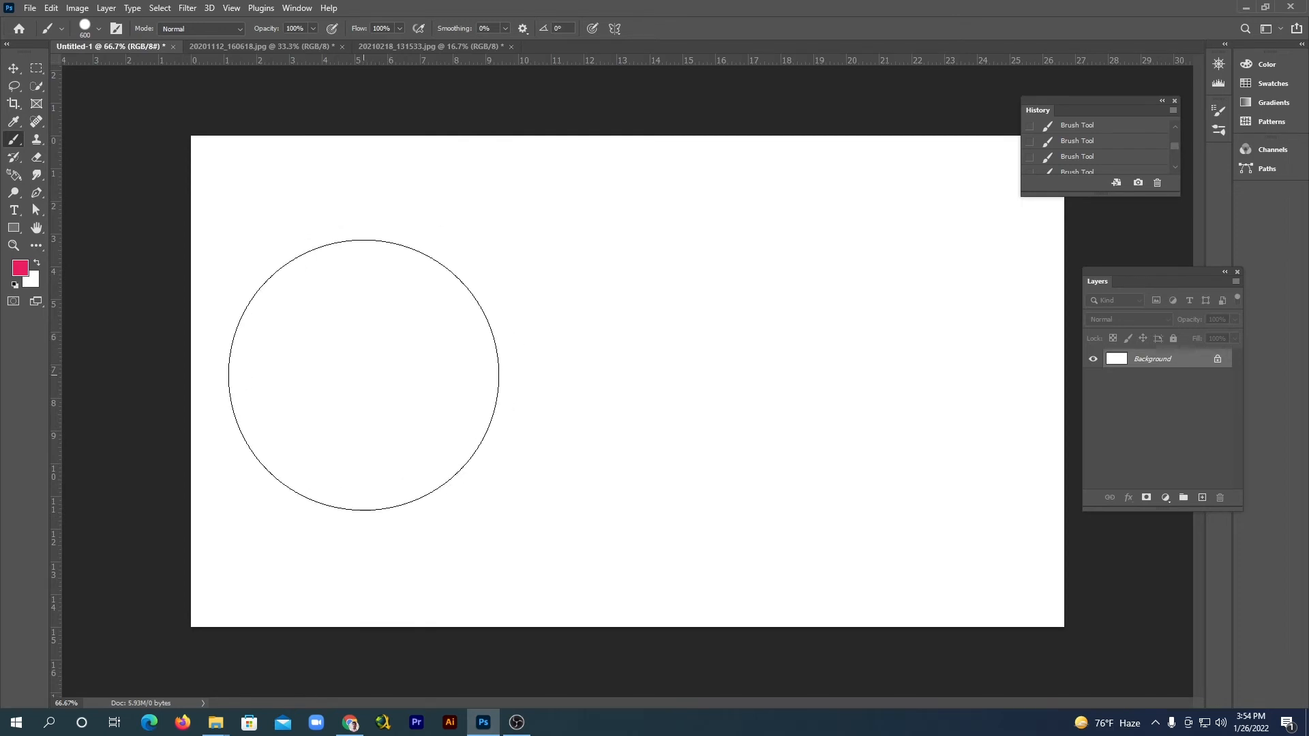
key(bracketleft)
key(bracketleft)
key(bracketleft)
key(bracketleft)
key(bracketleft)
key(bracketleft)
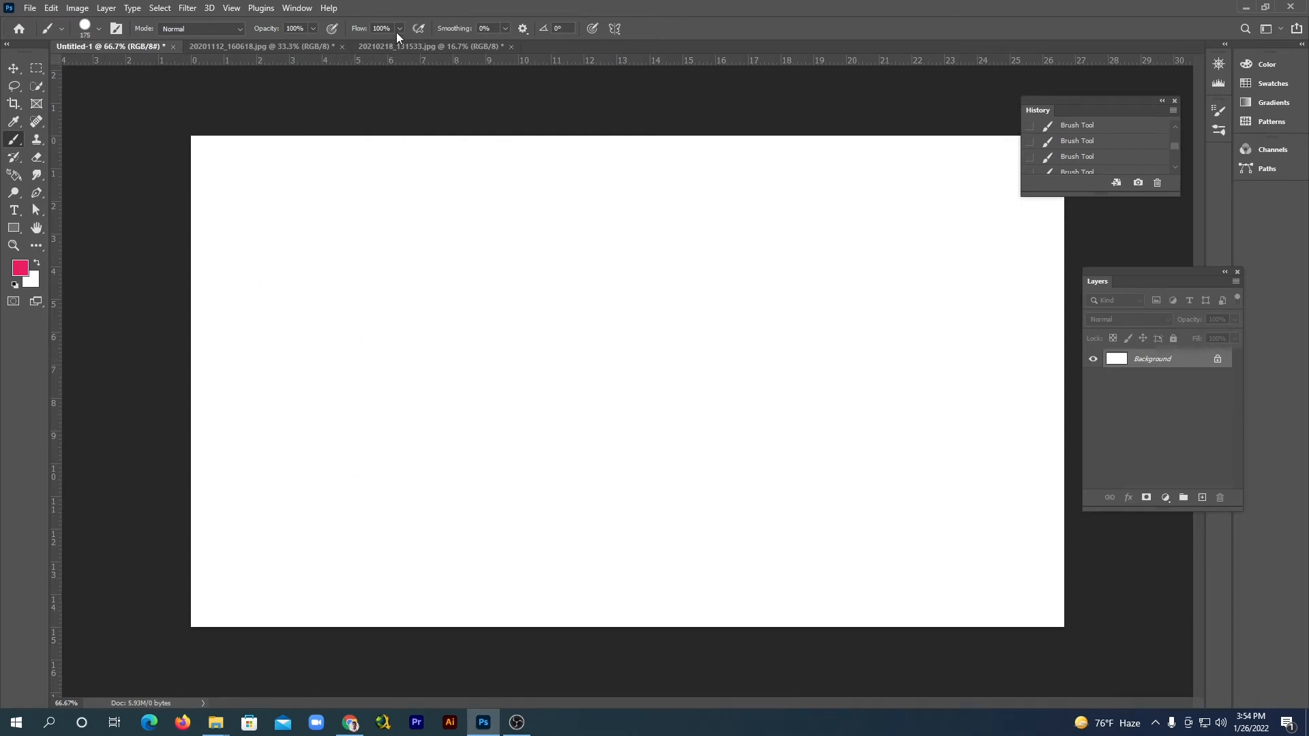
mouse_move(228, 358)
mouse_down()
mouse_move(317, 333)
mouse_move(422, 359)
mouse_move(358, 310)
mouse_move(293, 390)
mouse_move(312, 372)
mouse_move(454, 390)
mouse_up()
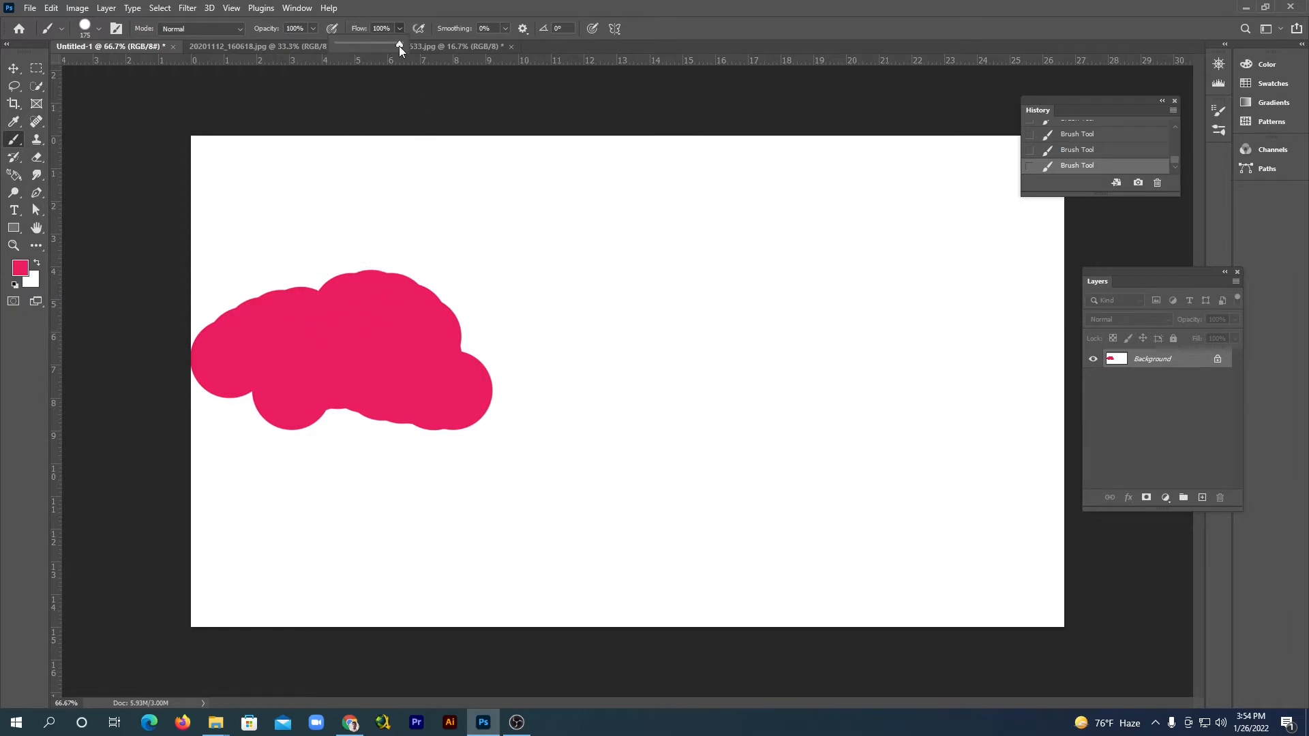
Step: Paint a blob near the canvas's upper middle at 74% flow and a hooked stroke on the right at 43% flow
drag(388, 45, 383, 44)
mouse_move(469, 200)
mouse_down()
mouse_move(429, 216)
mouse_move(564, 221)
mouse_move(600, 266)
mouse_move(593, 293)
mouse_move(673, 224)
mouse_move(523, 251)
mouse_up()
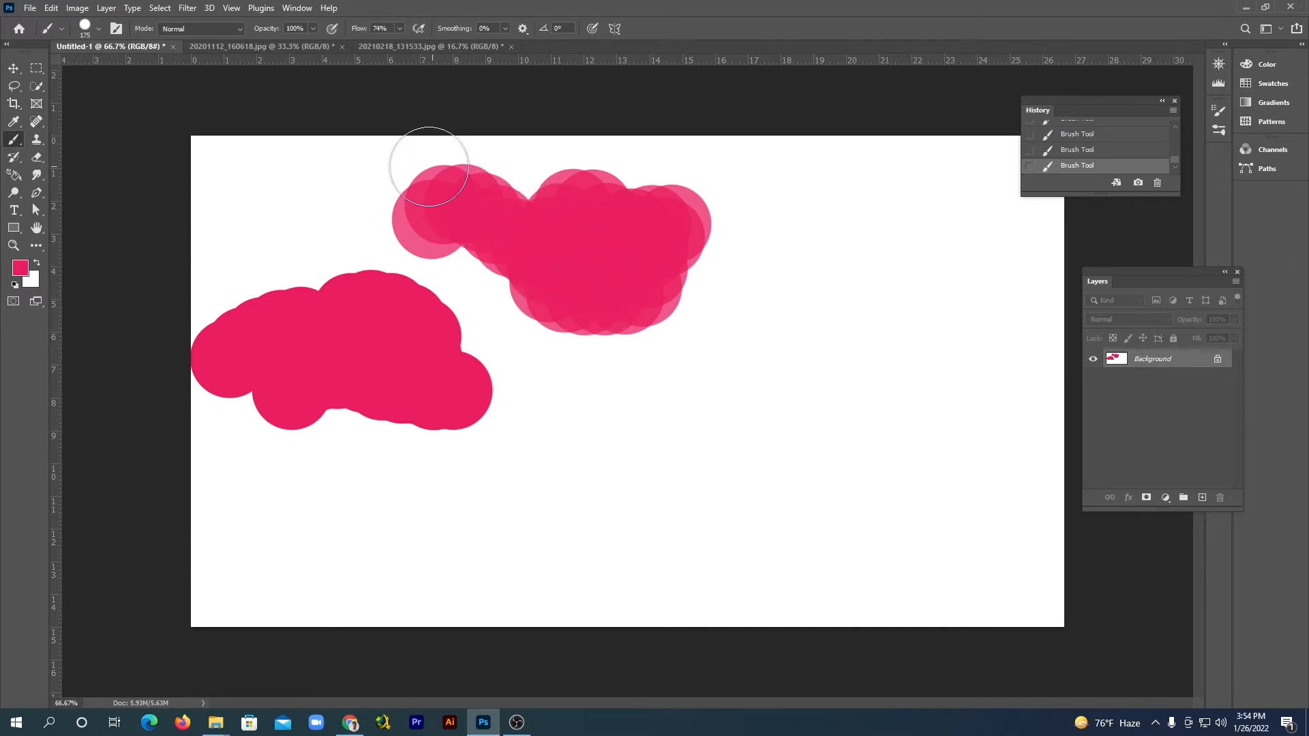
click(400, 29)
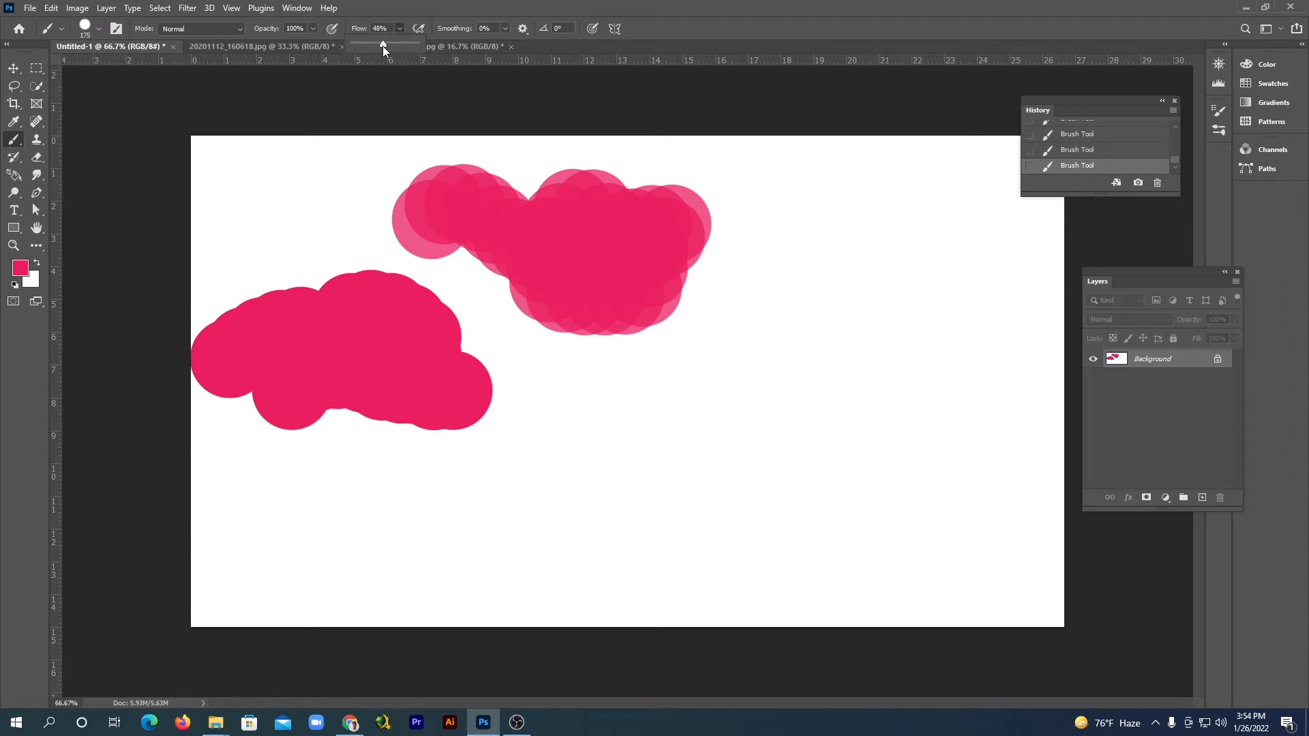
click(383, 7)
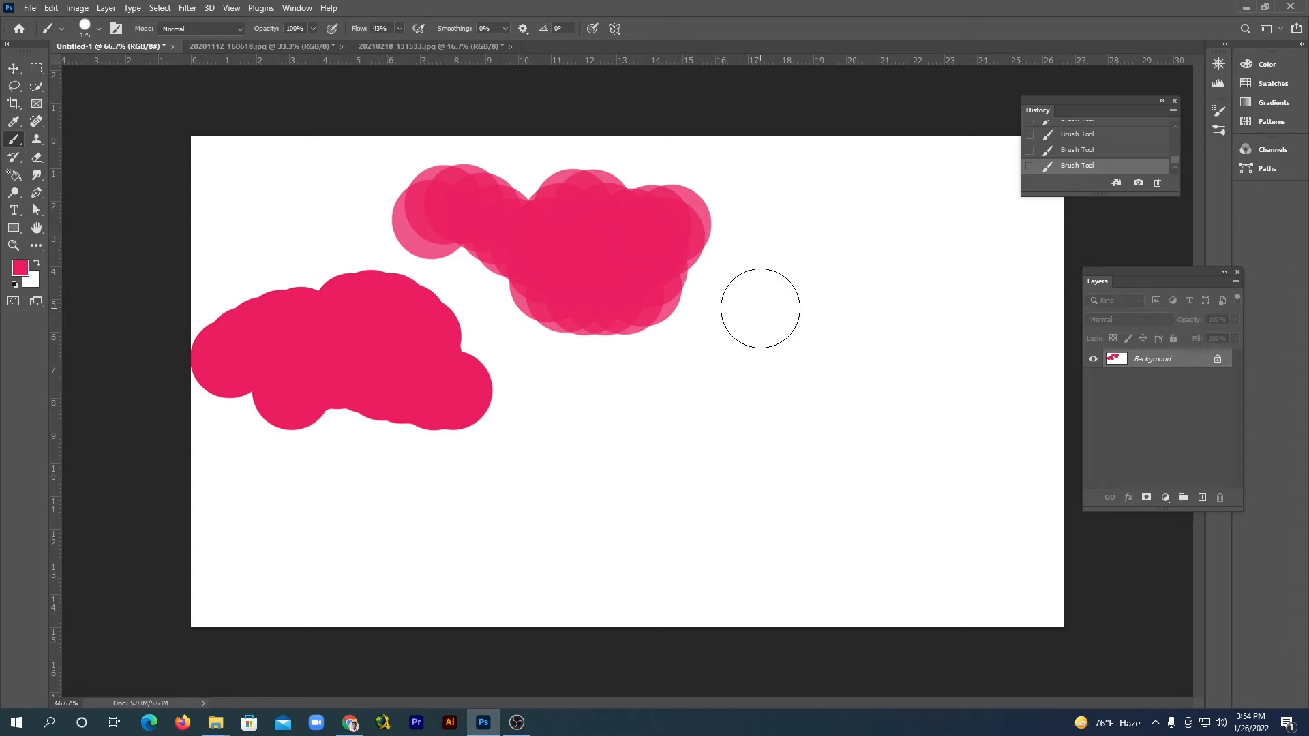
mouse_move(687, 387)
mouse_down()
mouse_move(722, 355)
mouse_move(845, 343)
mouse_move(856, 299)
mouse_move(896, 280)
mouse_move(923, 347)
mouse_move(918, 383)
mouse_move(894, 430)
mouse_move(842, 431)
mouse_up()
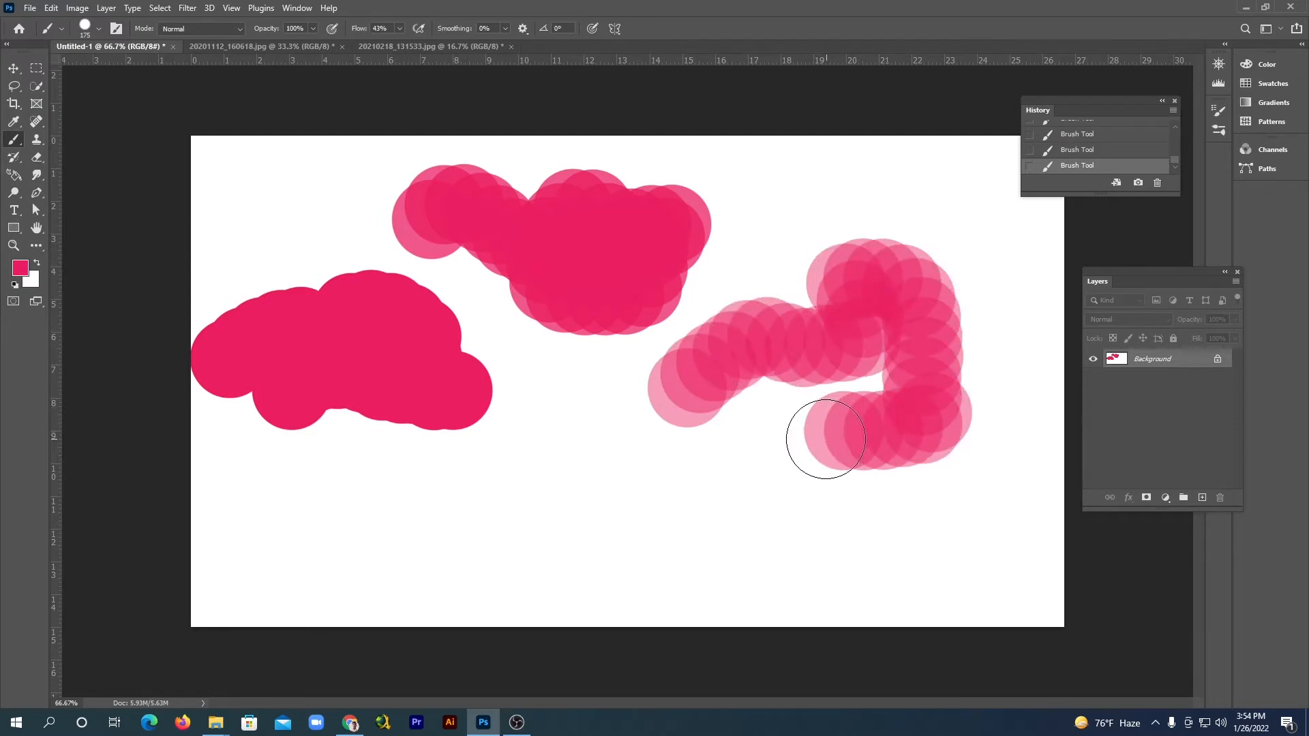
Step: Paint a horizontal stroke along the lower canvas at 22% flow and a rising stroke to its left at 5% flow
click(399, 28)
drag(552, 506, 888, 541)
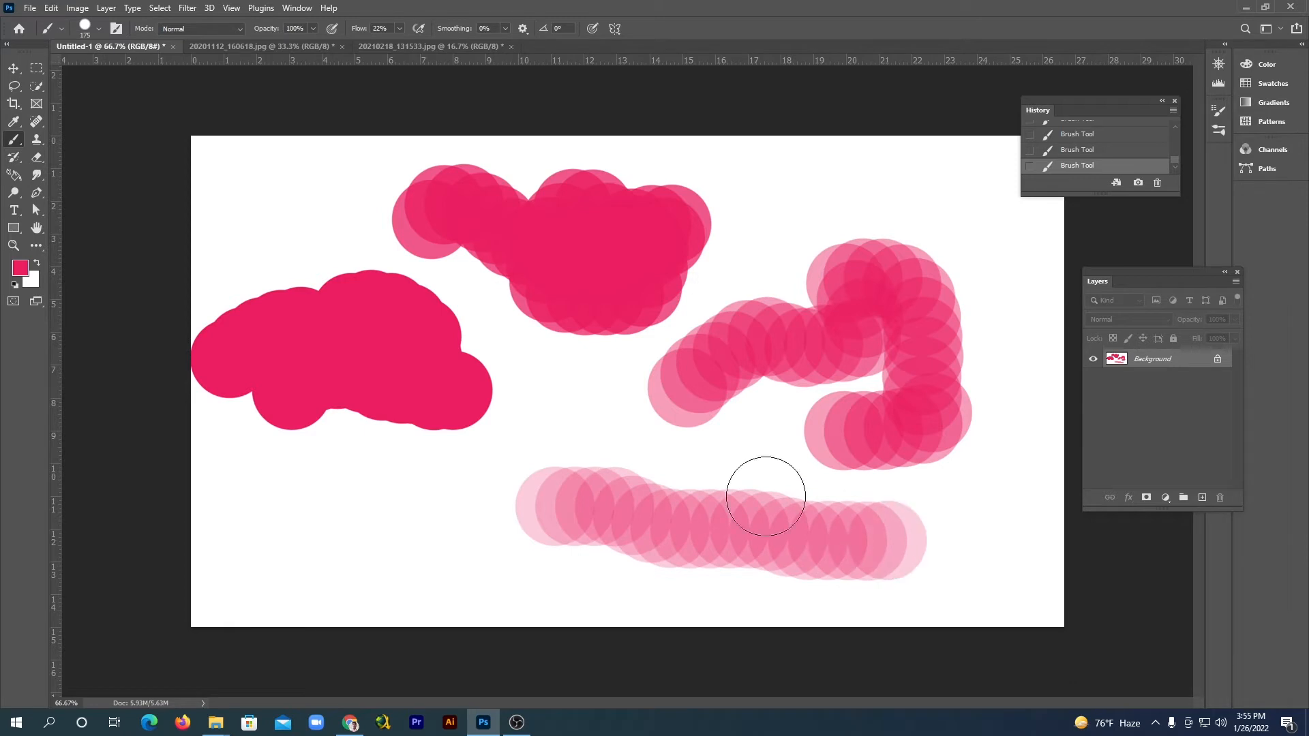
click(398, 27)
drag(399, 43, 389, 43)
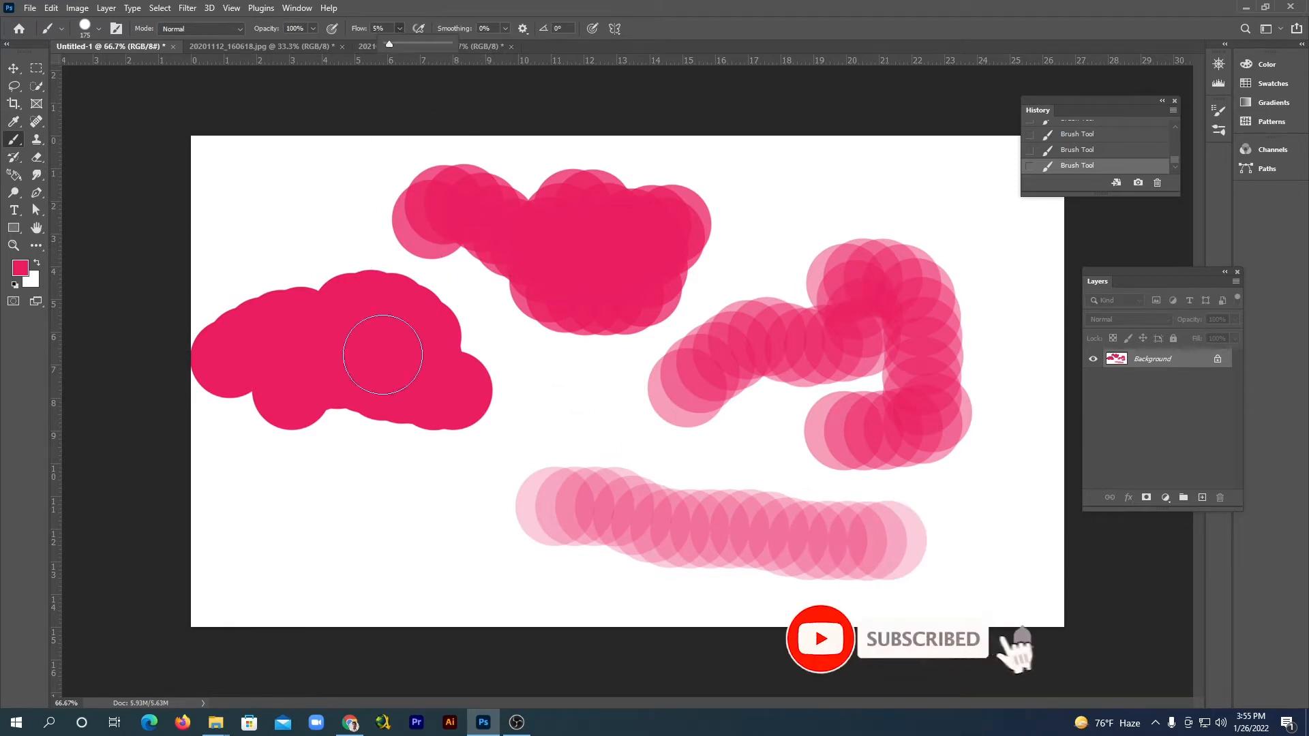
mouse_move(280, 552)
mouse_down()
mouse_move(399, 510)
mouse_move(546, 431)
mouse_move(579, 394)
mouse_move(522, 358)
mouse_up()
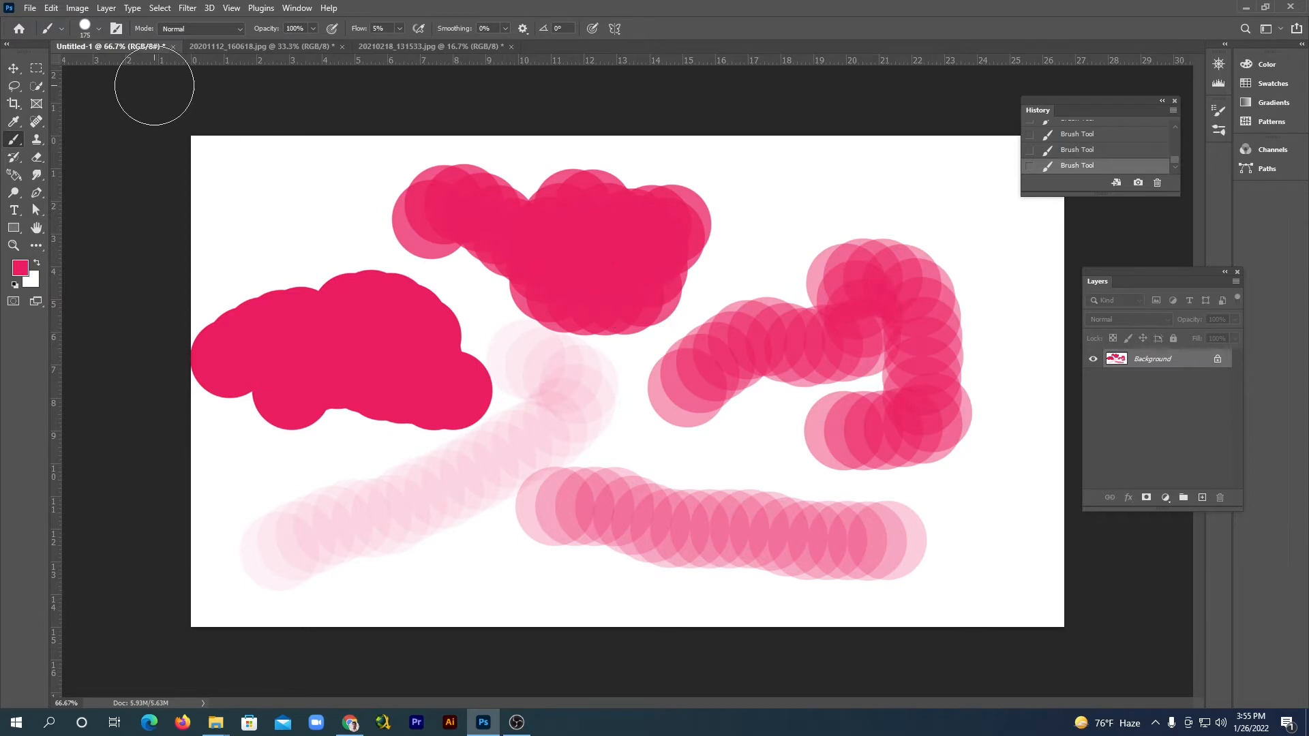
Step: Choose the Hard Round brush from General Brushes and paint three faint dots in the canvas's upper-left corner
click(98, 28)
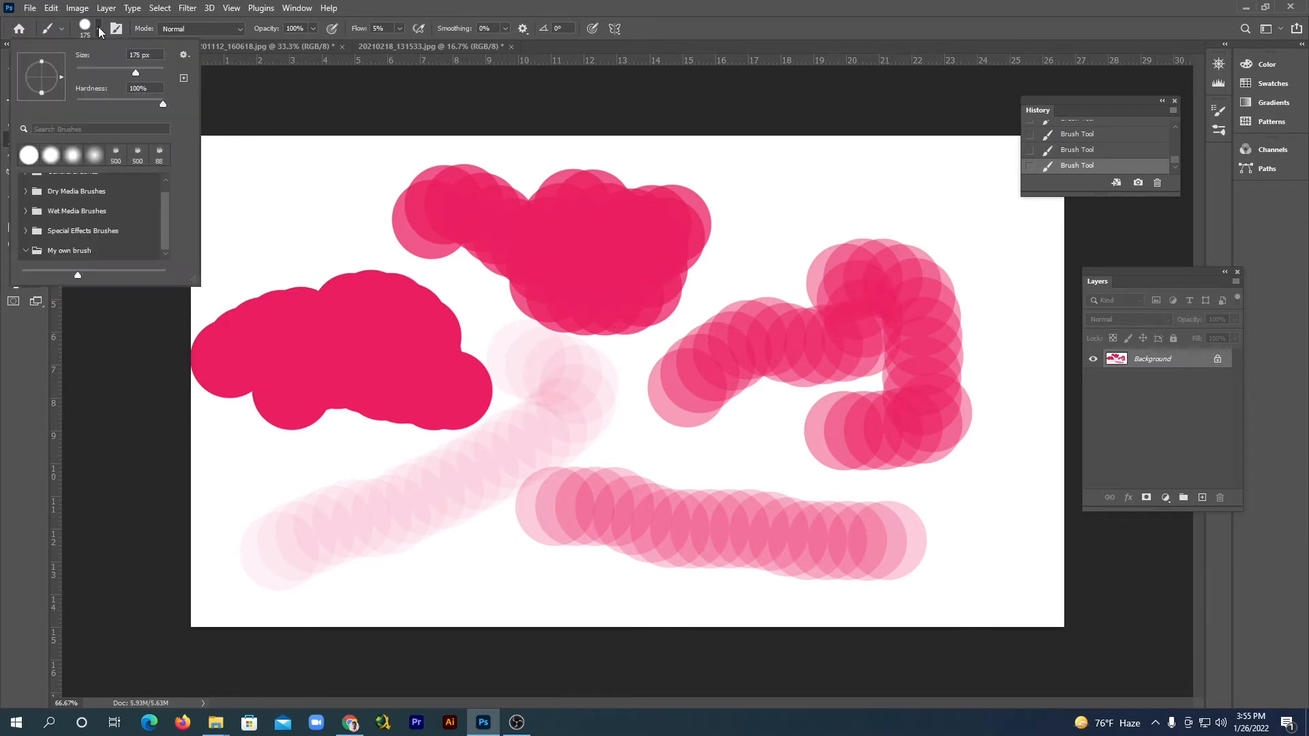
drag(167, 221, 165, 177)
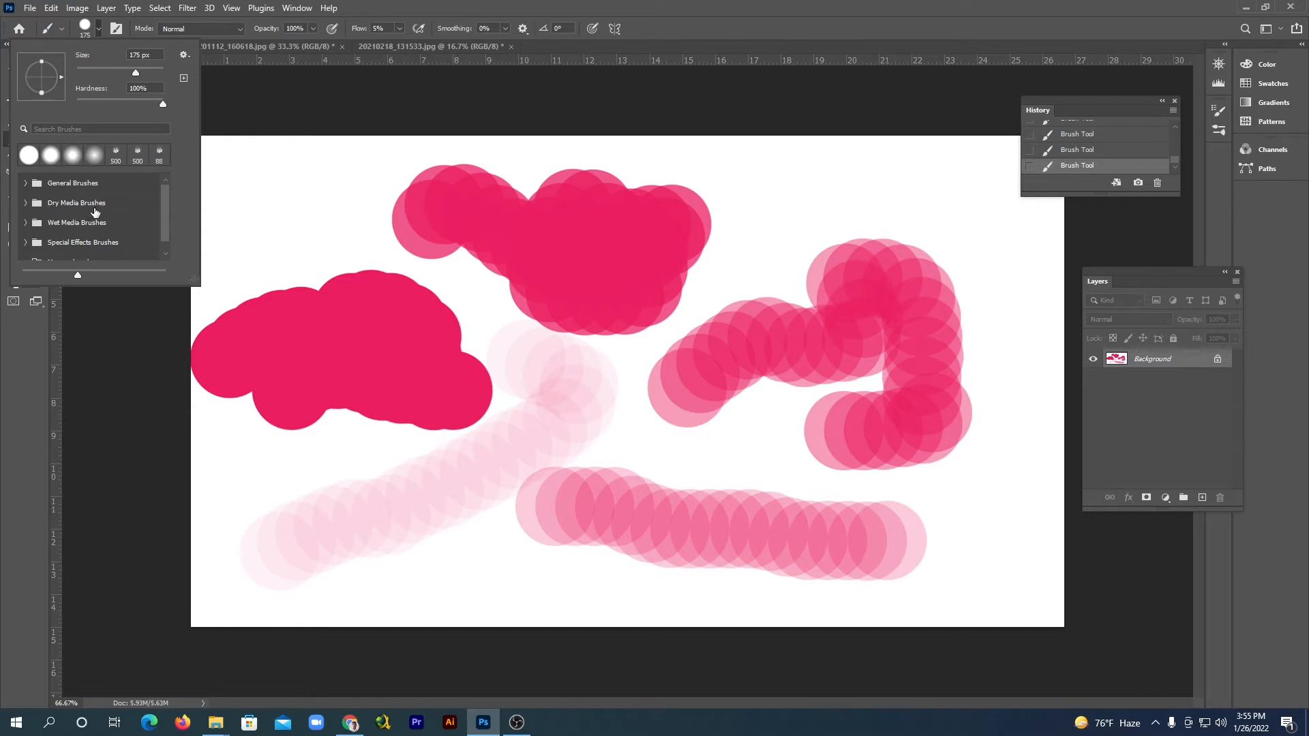
click(26, 184)
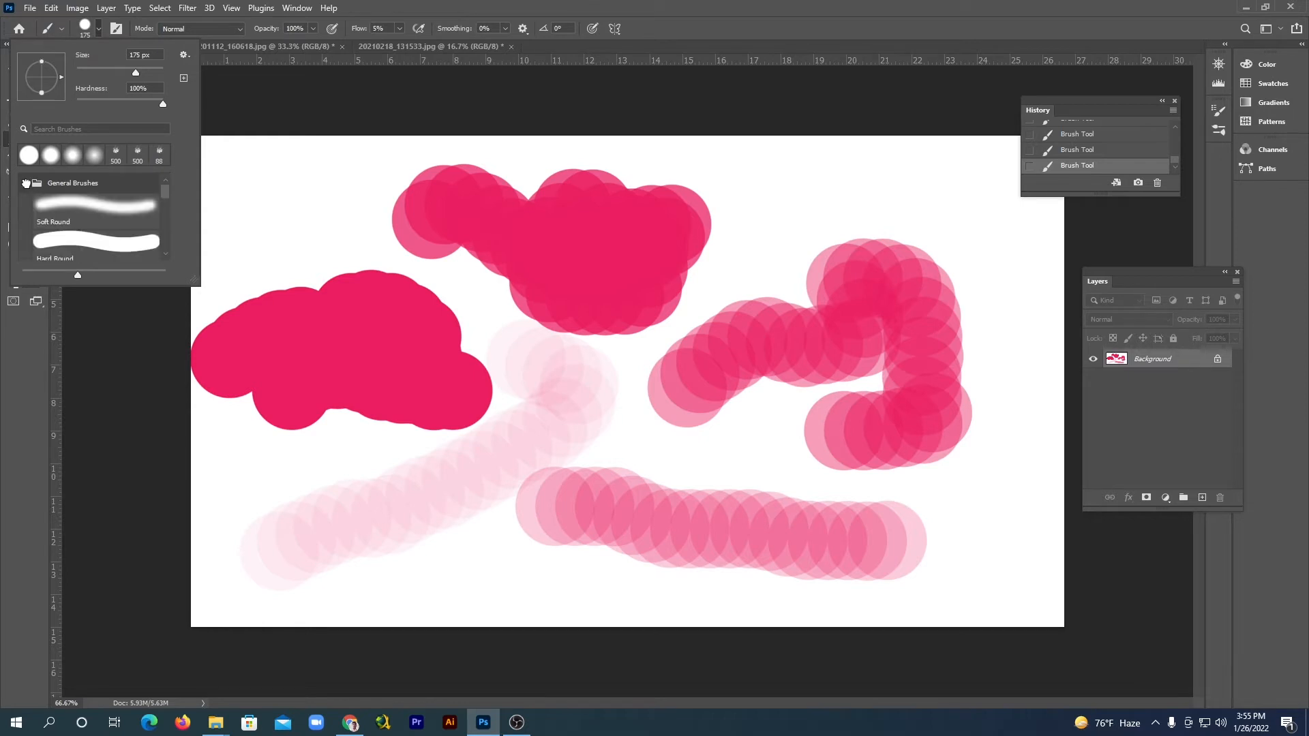
click(87, 210)
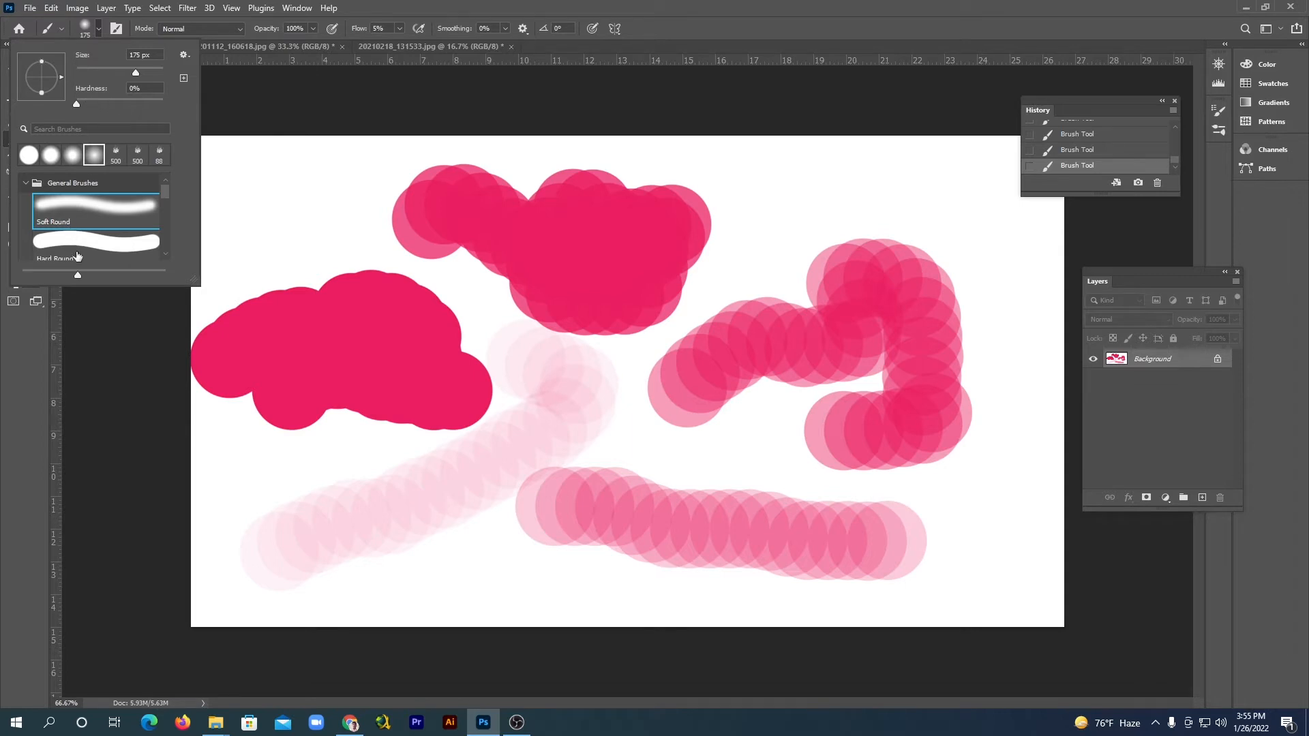
click(276, 195)
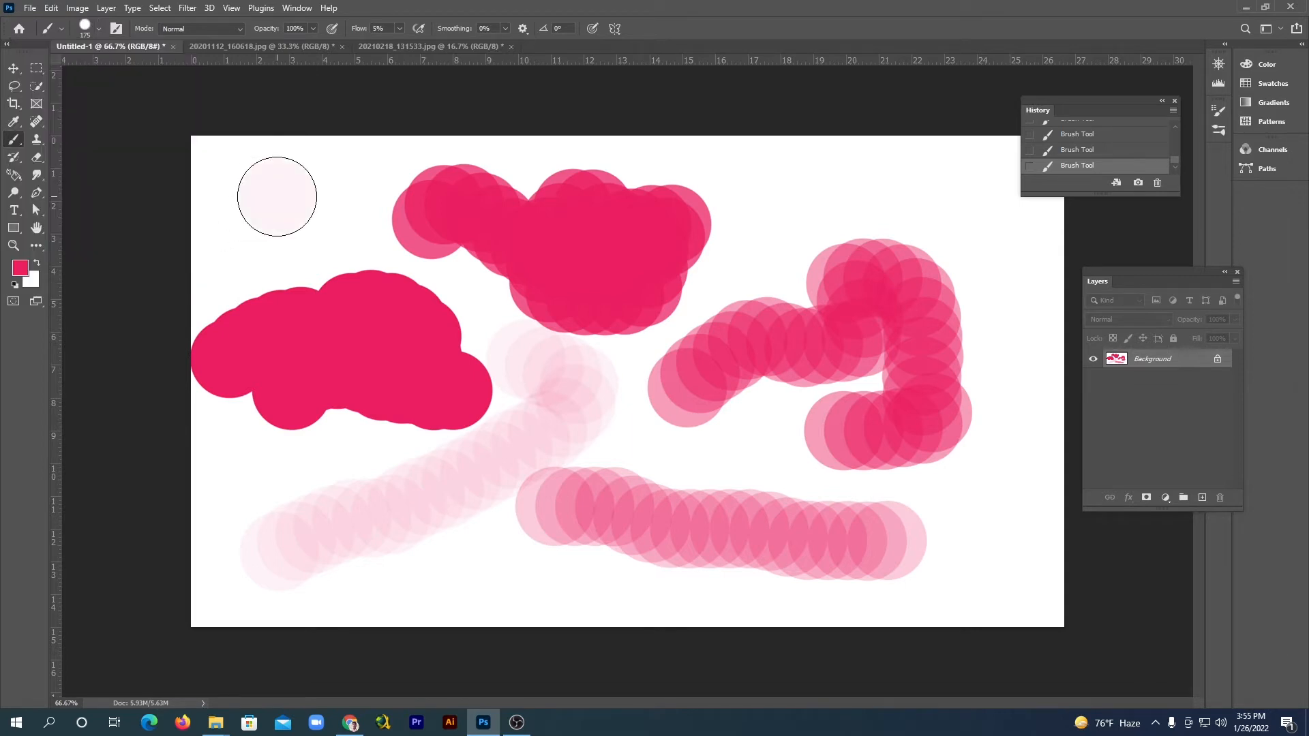
click(257, 247)
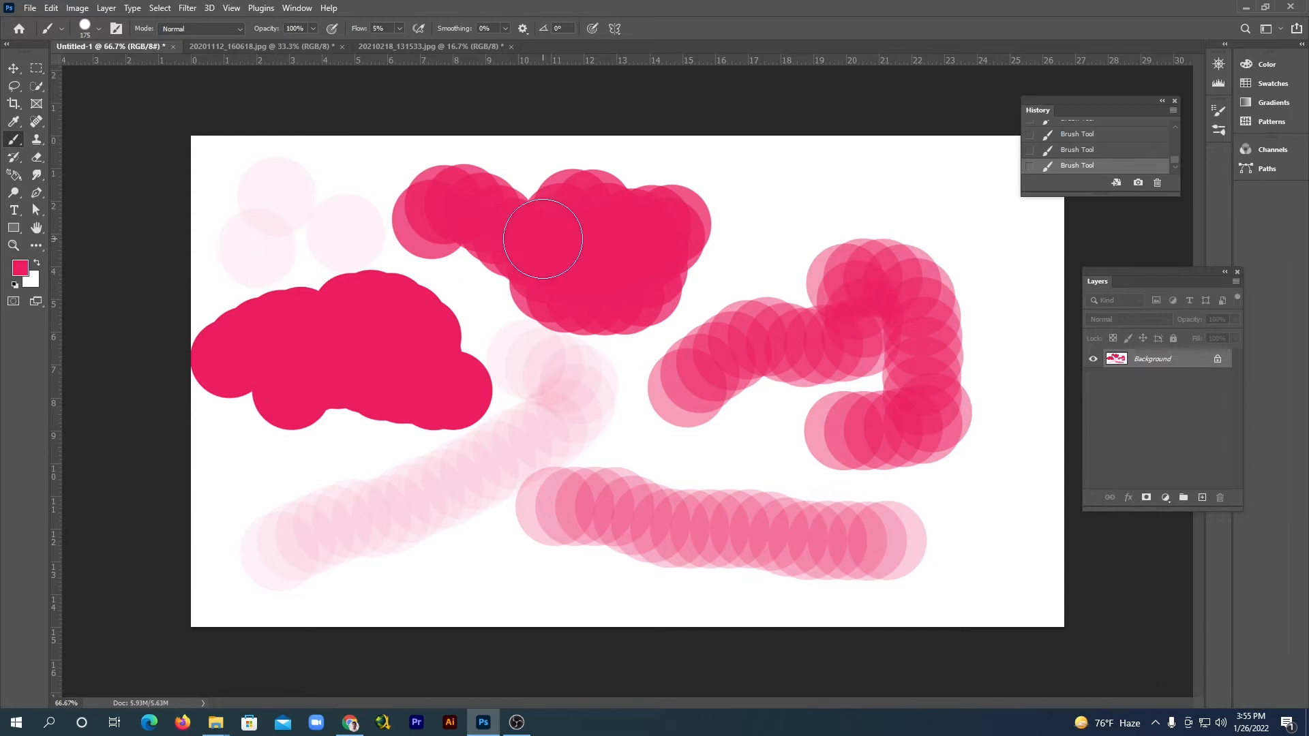
Step: Clear all the flow test strokes by returning to the Untitled-1 snapshot in the history
drag(1173, 163, 1175, 133)
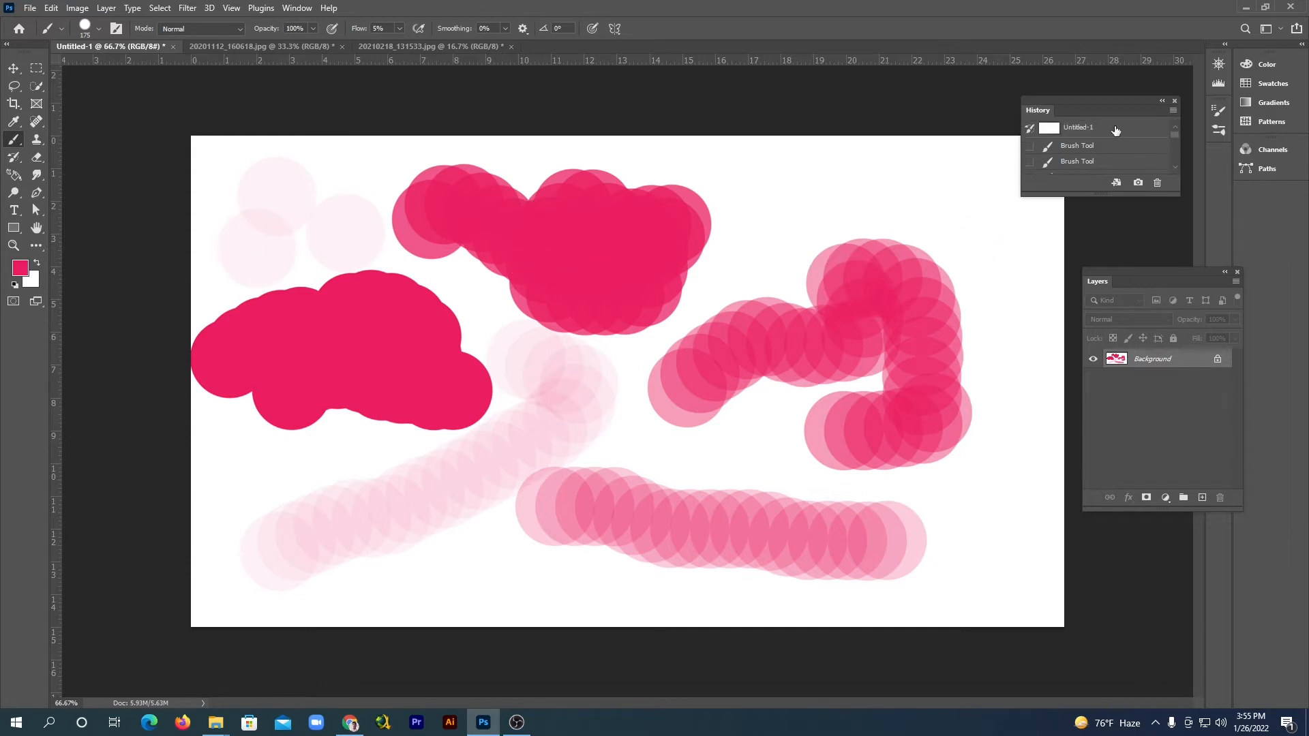
click(1089, 129)
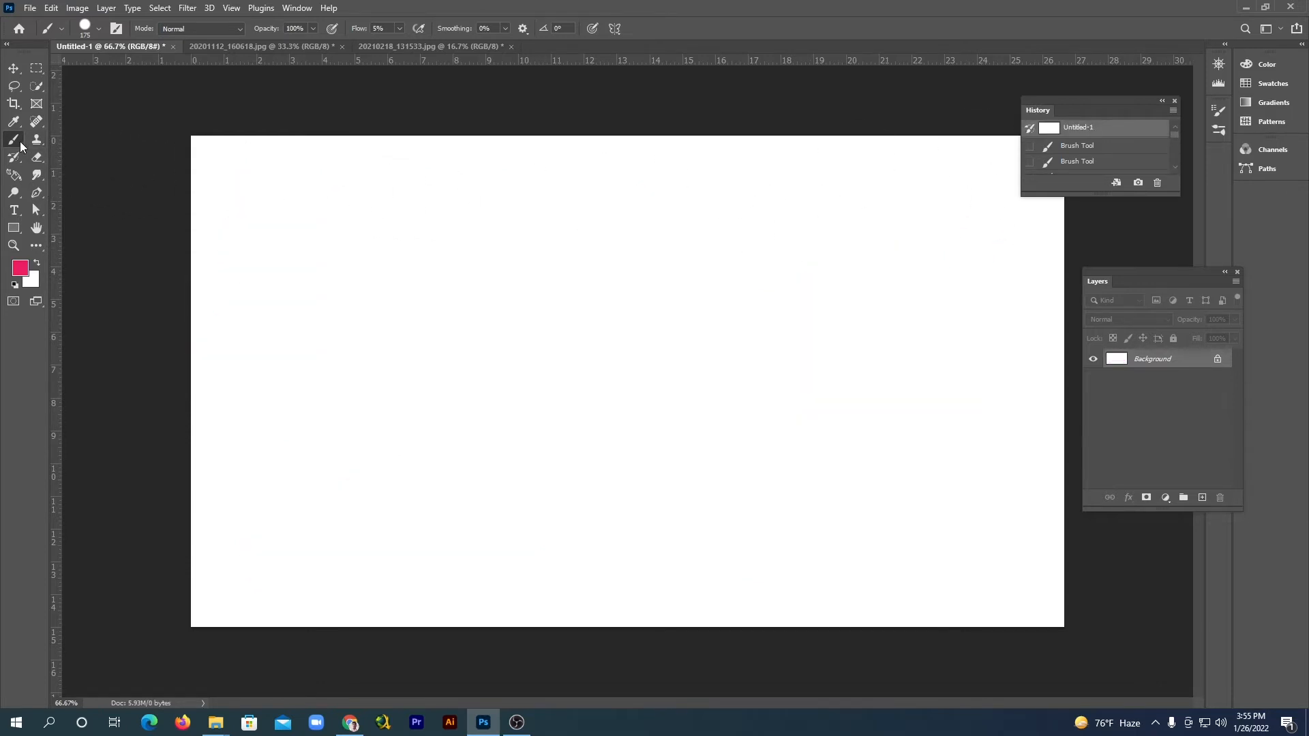
Step: Delete the My own brush group and its brushes from the brush presets
click(100, 30)
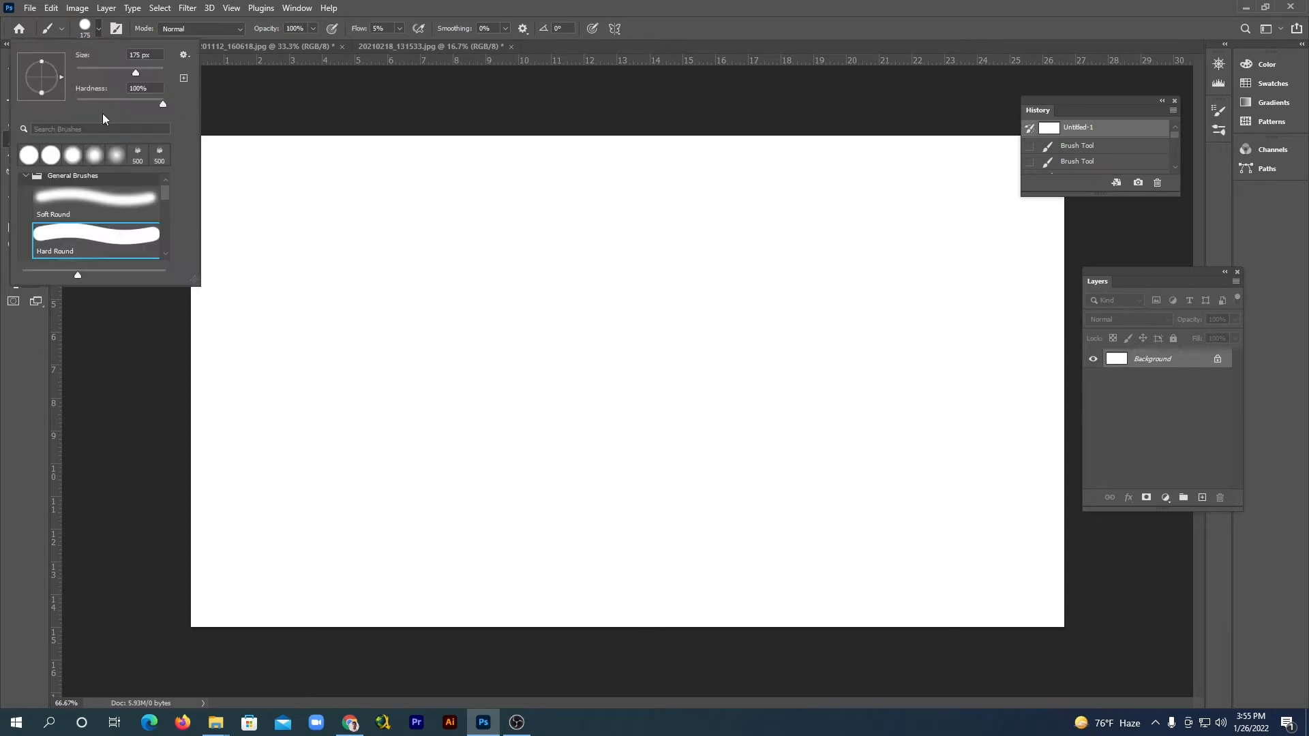
click(25, 178)
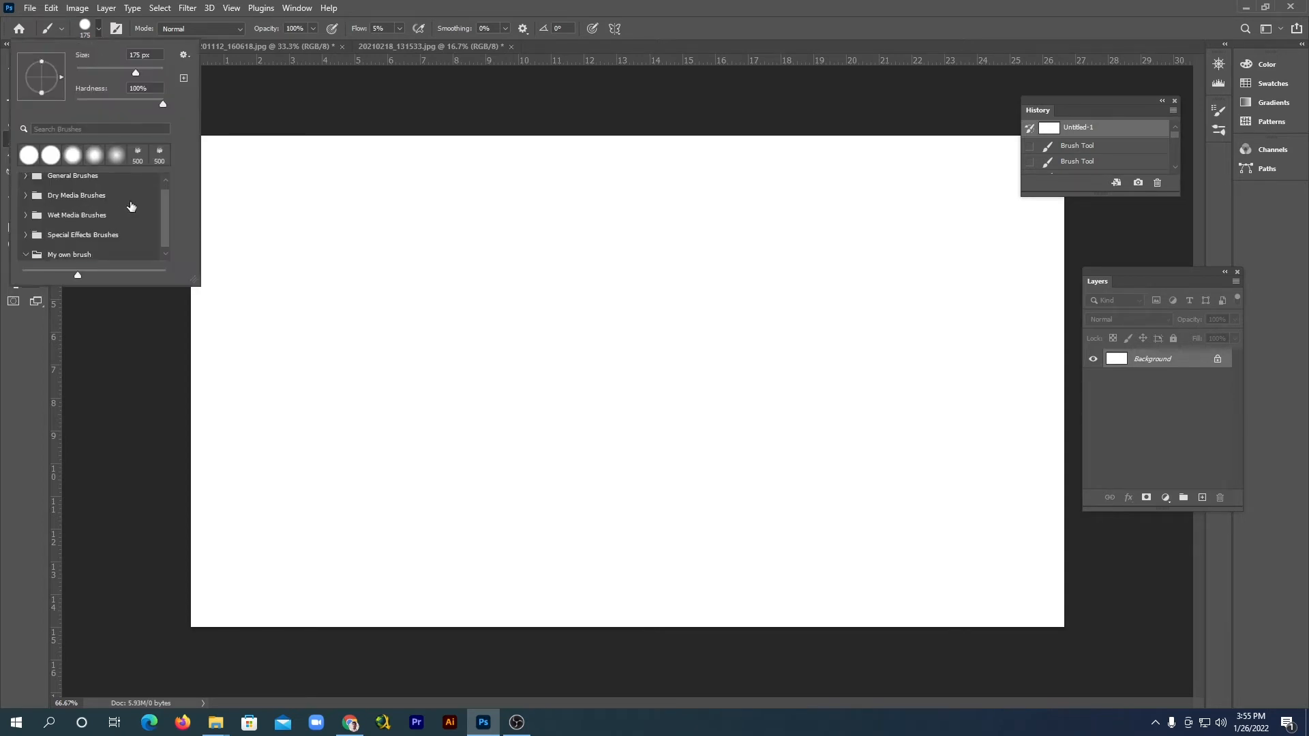
drag(161, 213, 162, 225)
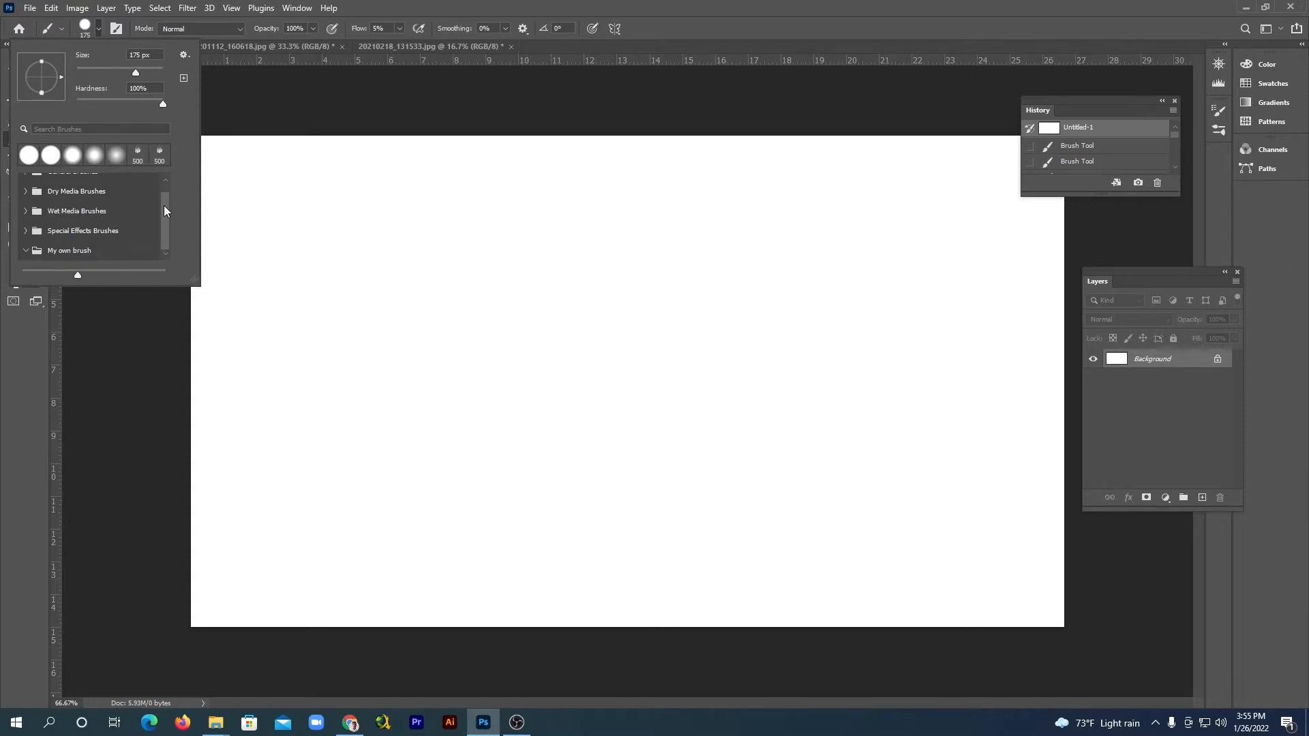
mouse_move(166, 207)
mouse_down()
mouse_move(166, 190)
mouse_move(162, 218)
mouse_up()
click(74, 250)
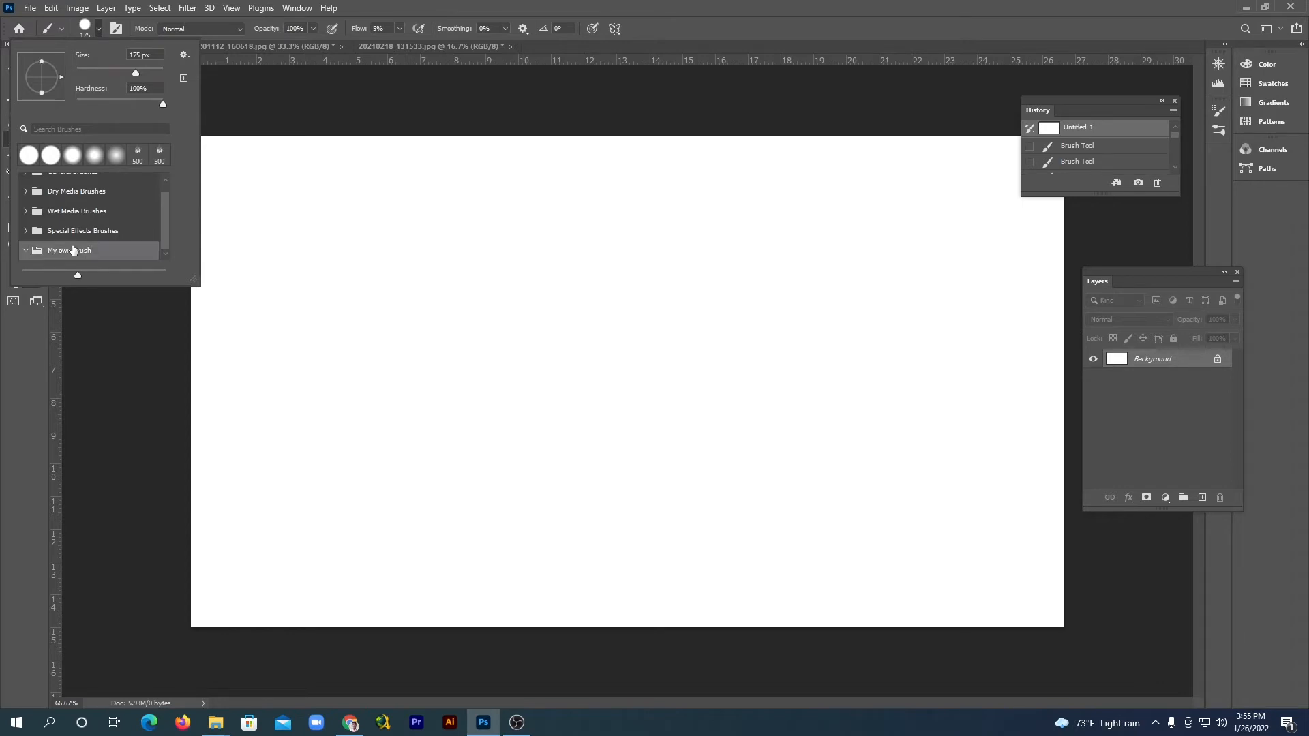
right_click(74, 250)
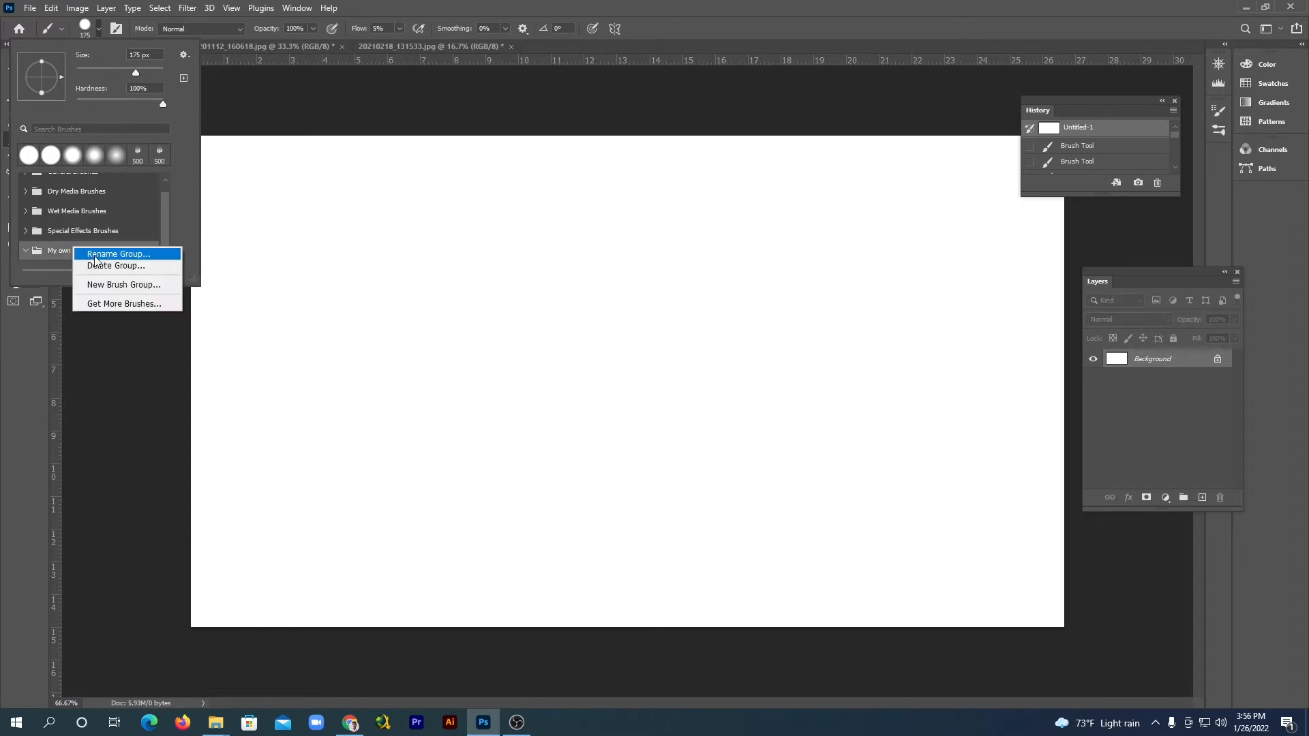
click(109, 266)
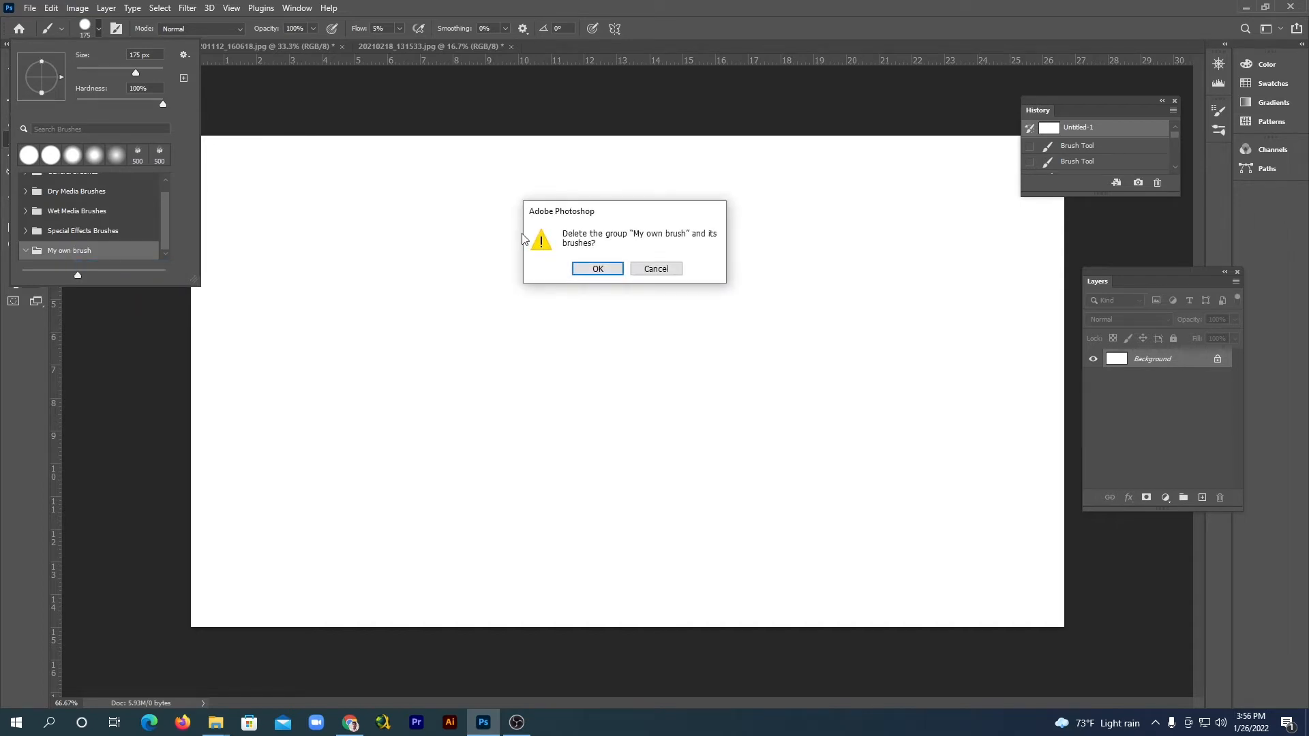
click(600, 268)
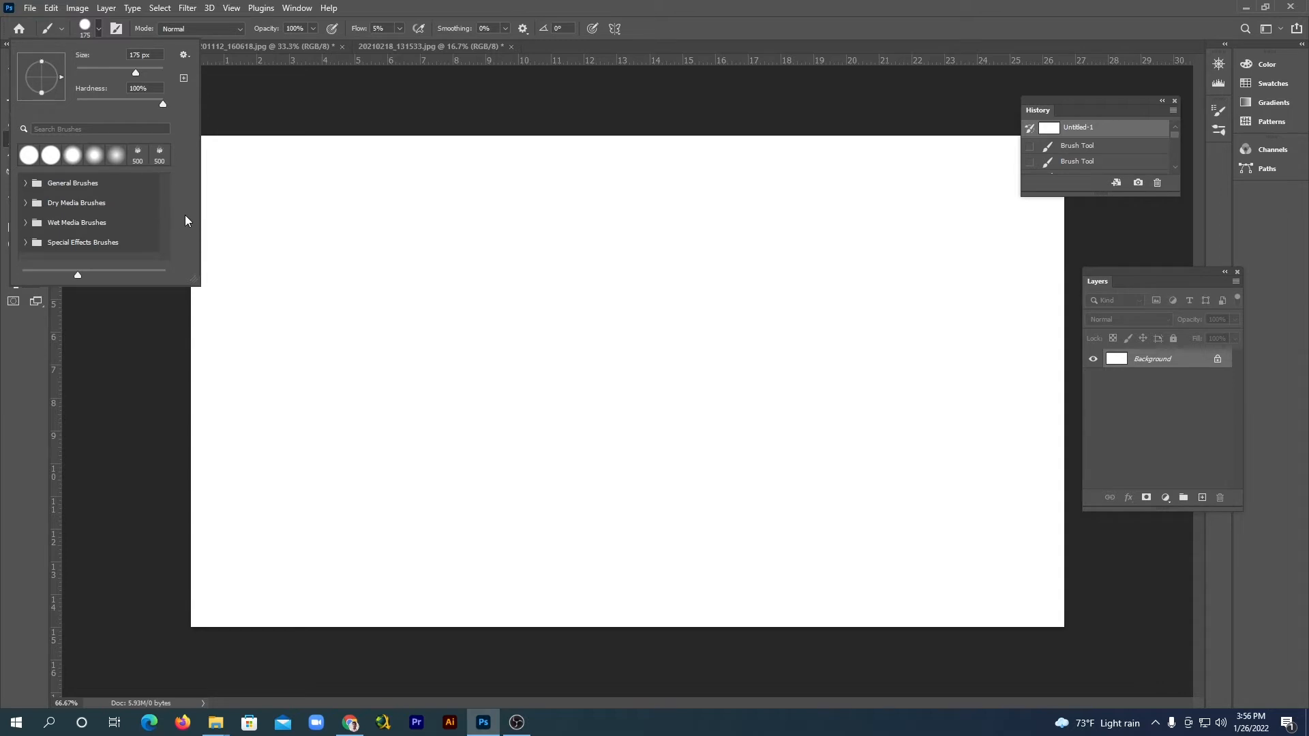
click(377, 6)
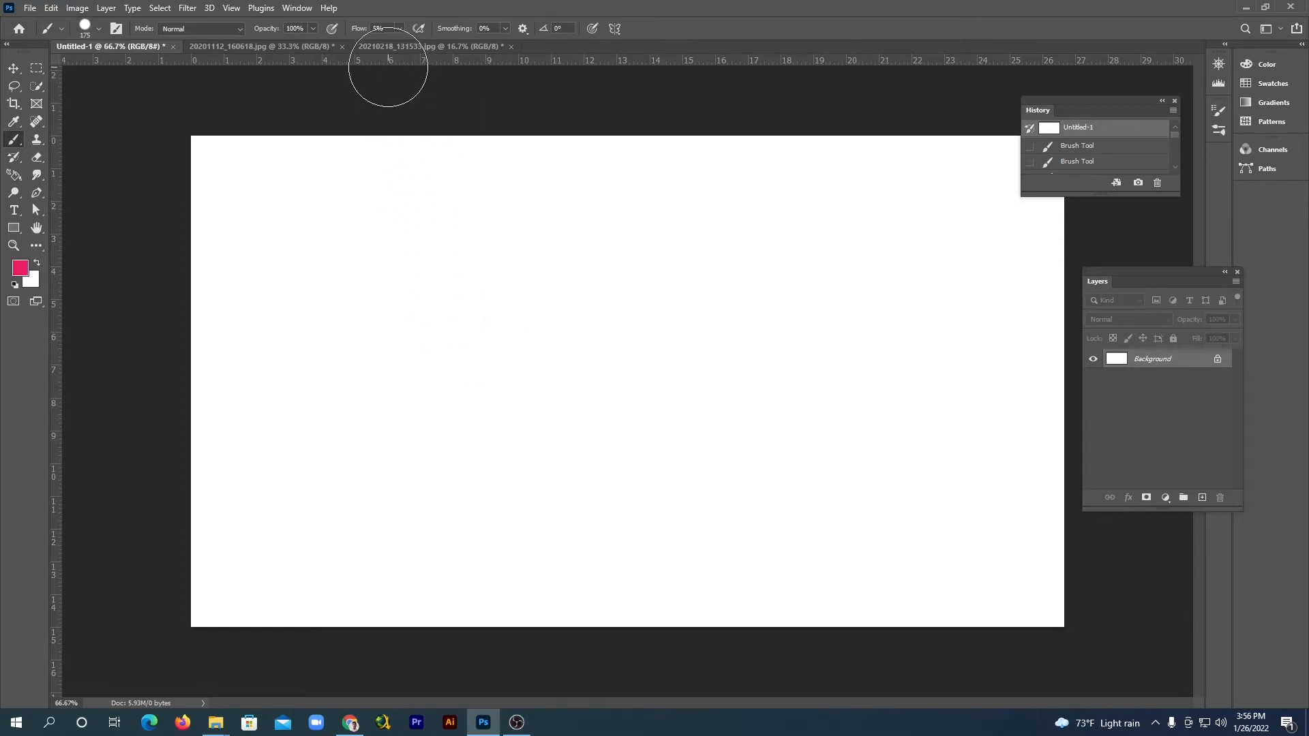
Step: Select the boy in 20210218_131533.jpg with a 90 px Quick Selection brush, subtracting the stray area beside his elbow
click(377, 47)
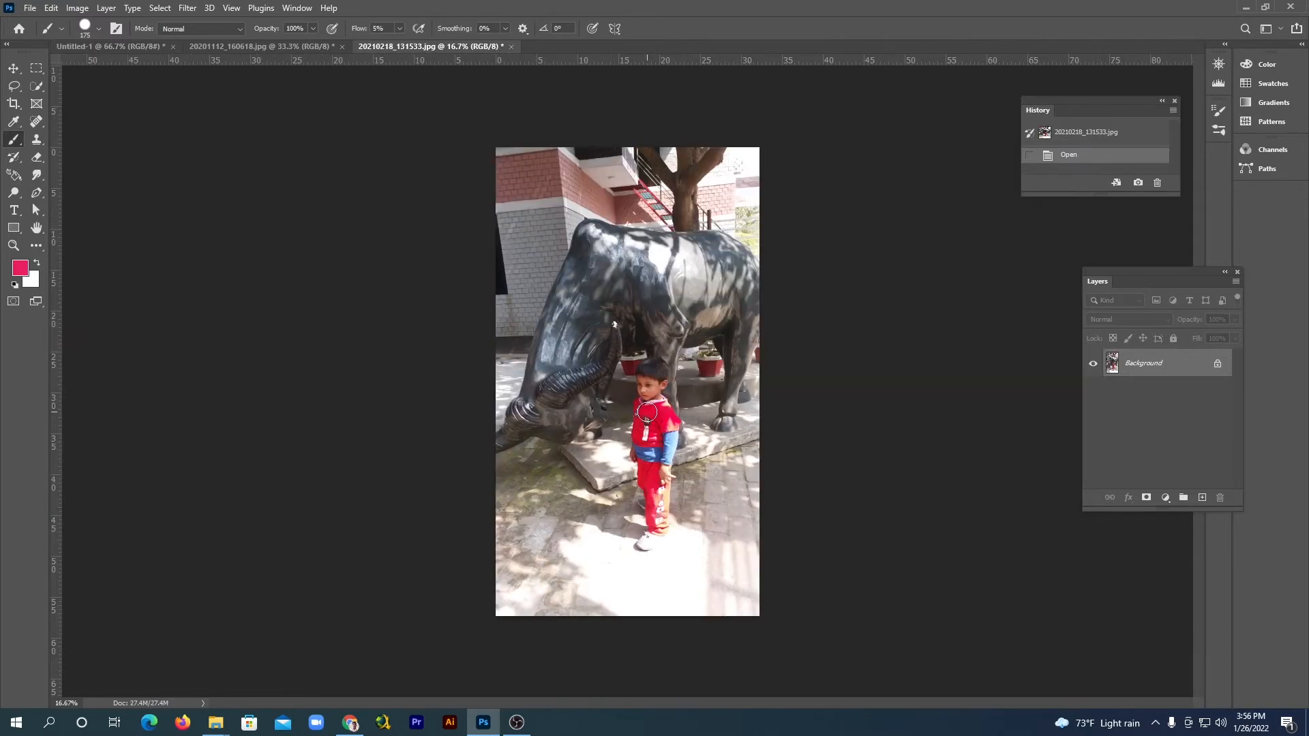
scroll(645, 463, up, 3)
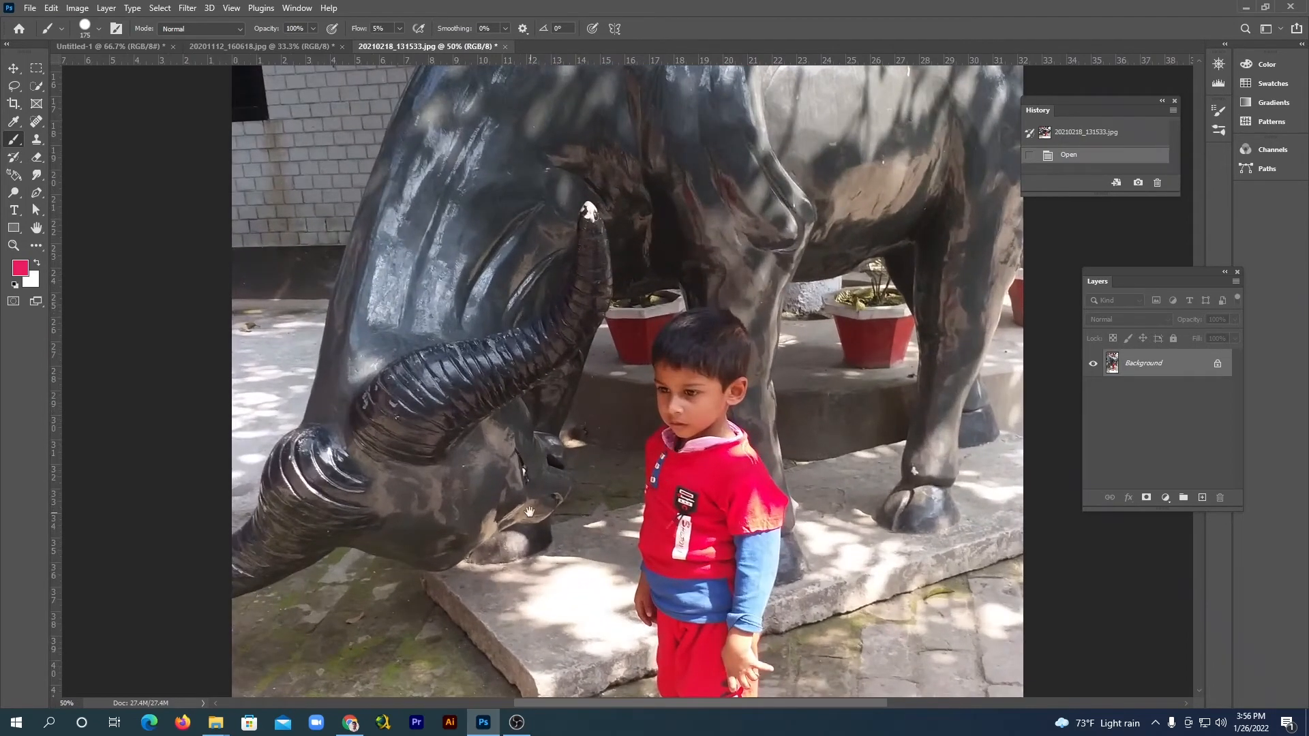
drag(529, 512, 394, 306)
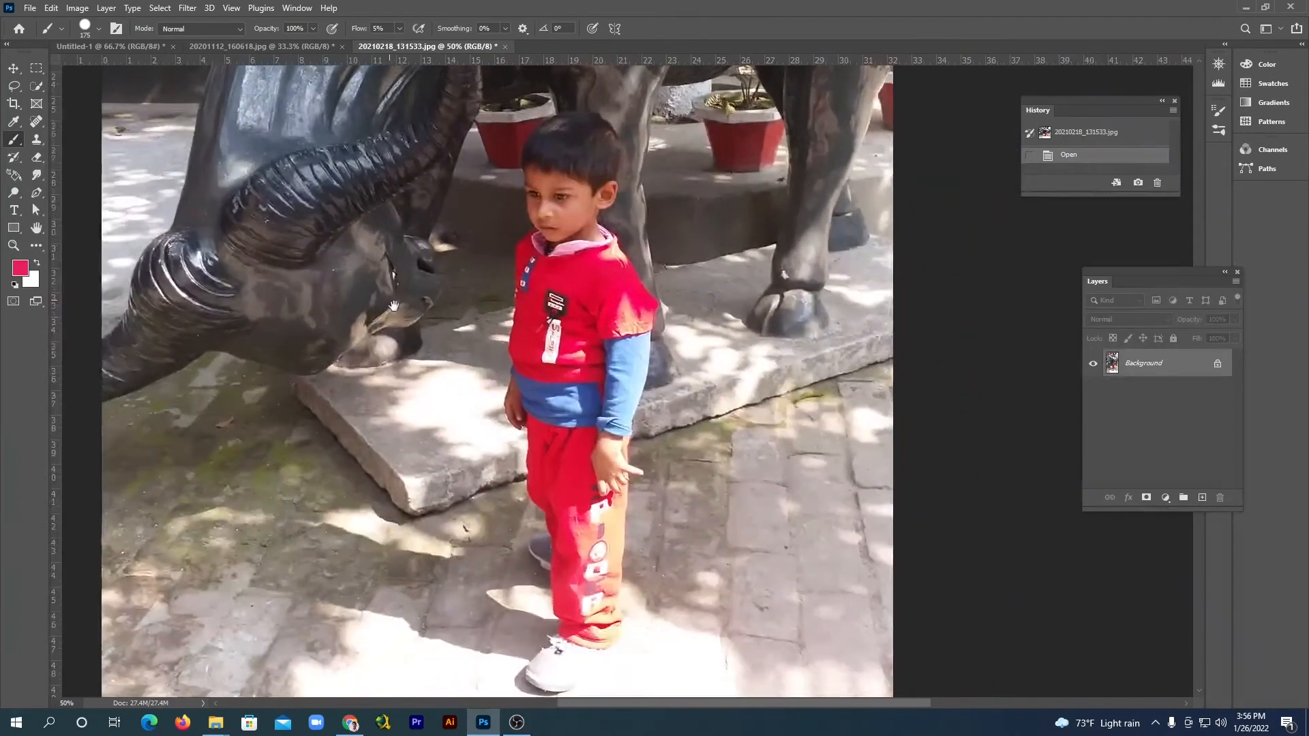
mouse_move(399, 459)
mouse_down()
mouse_move(556, 461)
mouse_move(389, 421)
mouse_move(342, 460)
mouse_up()
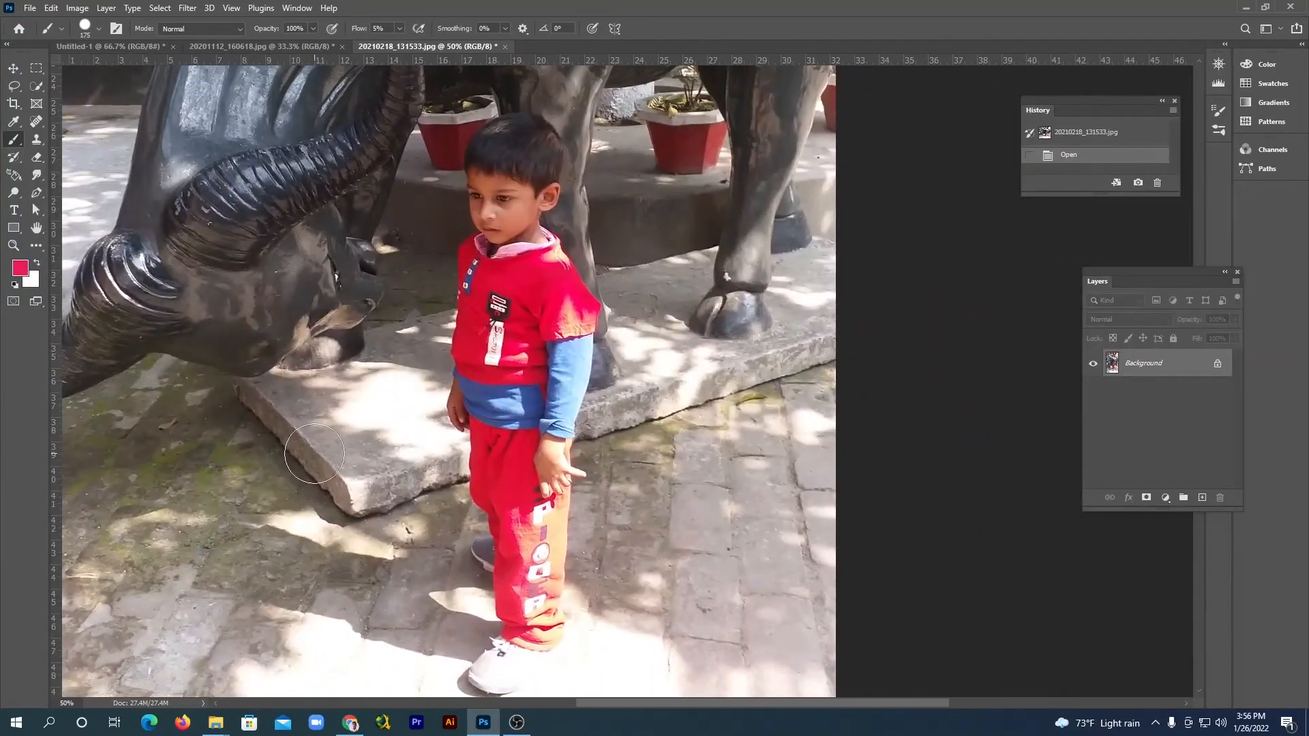
click(37, 88)
click(95, 104)
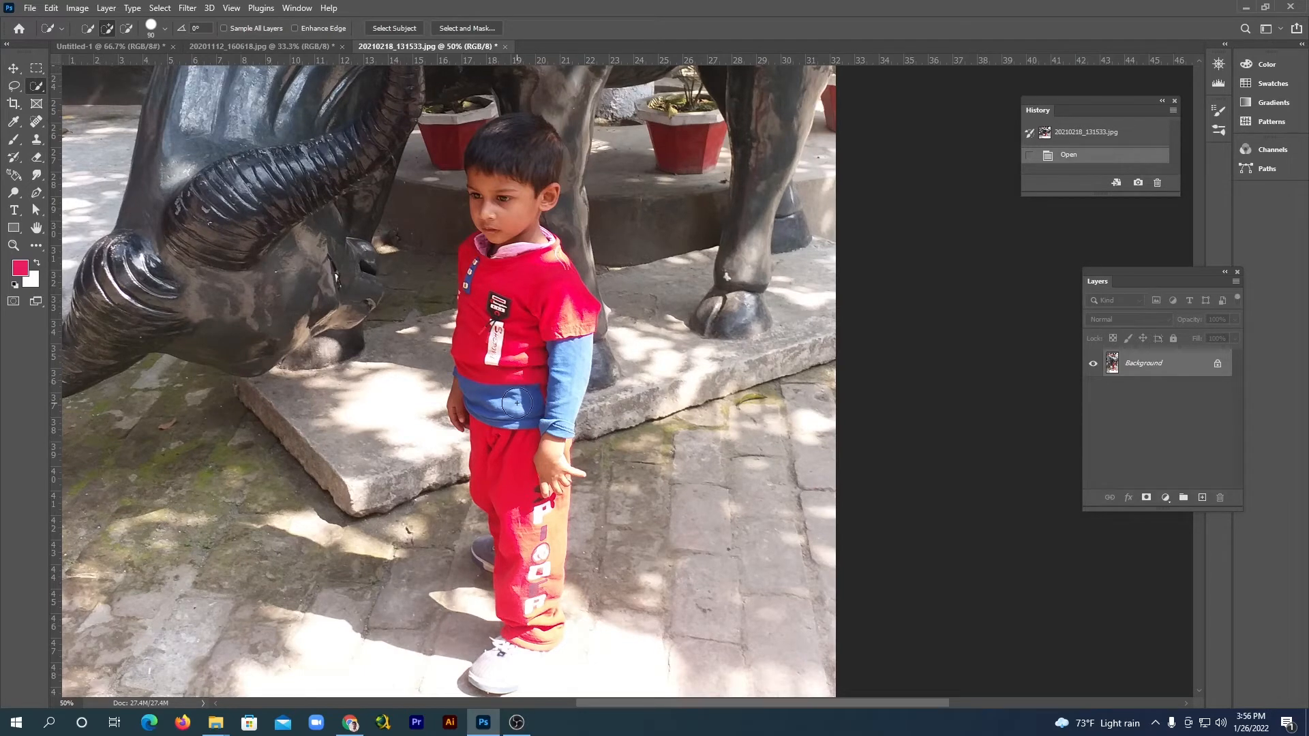
mouse_move(518, 441)
mouse_down()
mouse_move(532, 549)
mouse_move(531, 638)
mouse_move(508, 658)
mouse_up()
mouse_move(529, 496)
mouse_down()
mouse_move(534, 392)
mouse_move(497, 283)
mouse_move(508, 150)
mouse_up()
drag(468, 349, 468, 375)
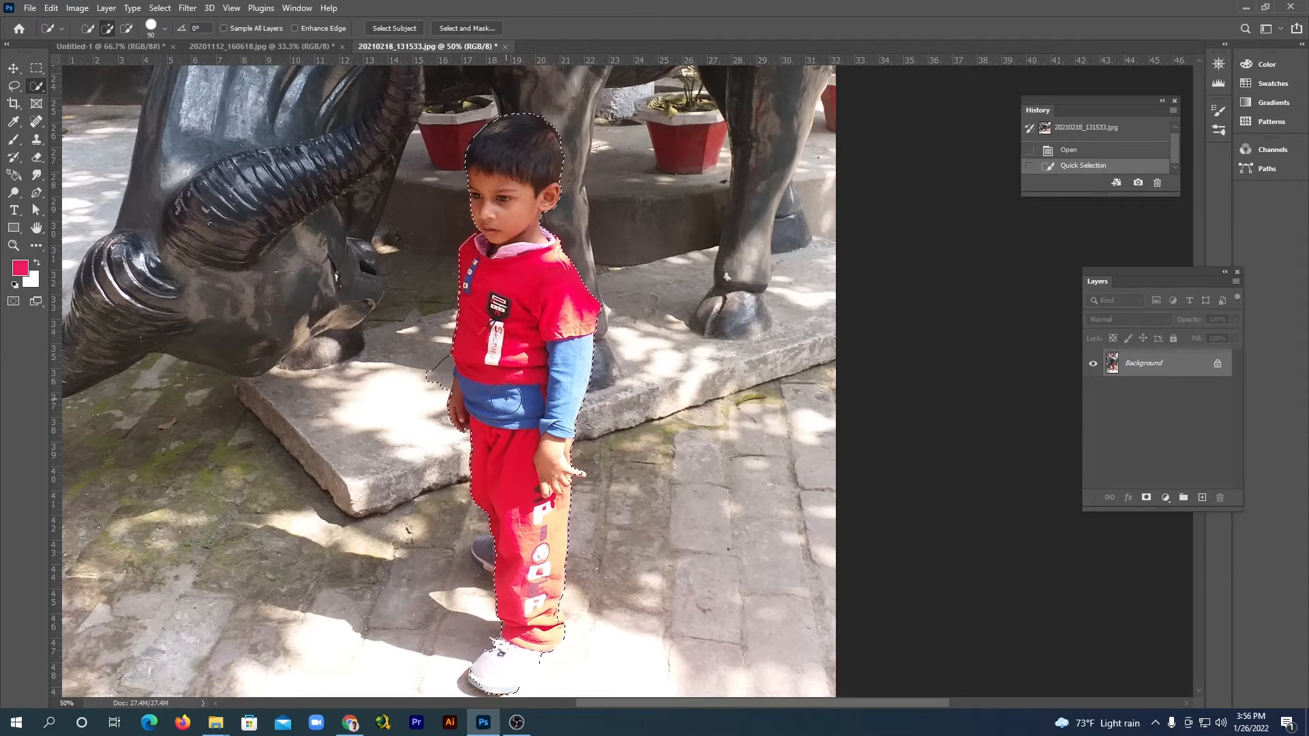
alt+click(438, 377)
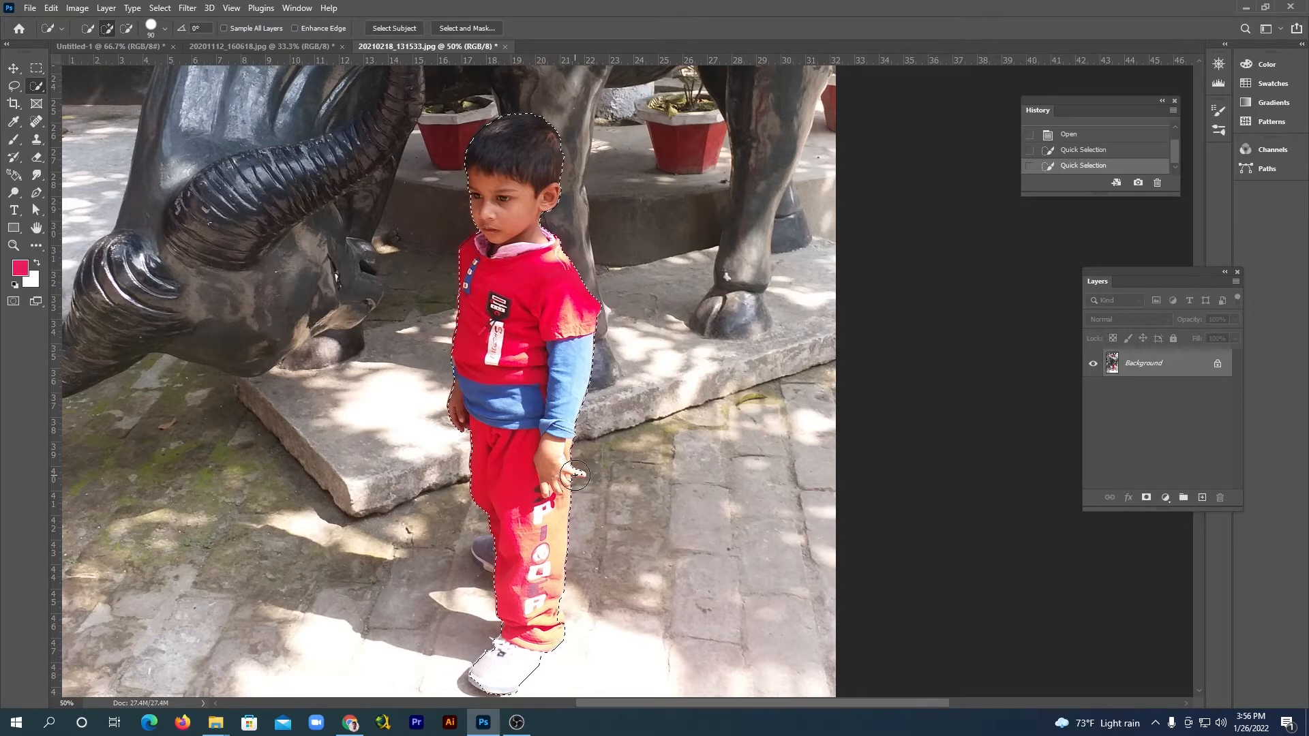
Step: Refine the selection around the boy's outstretched fingertip using a 20 px Quick Selection brush
key(bracketleft)
key(bracketleft)
key(bracketleft)
key(bracketleft)
key(bracketleft)
key(ctrl+plus)
key(ctrl+plus)
key(space)
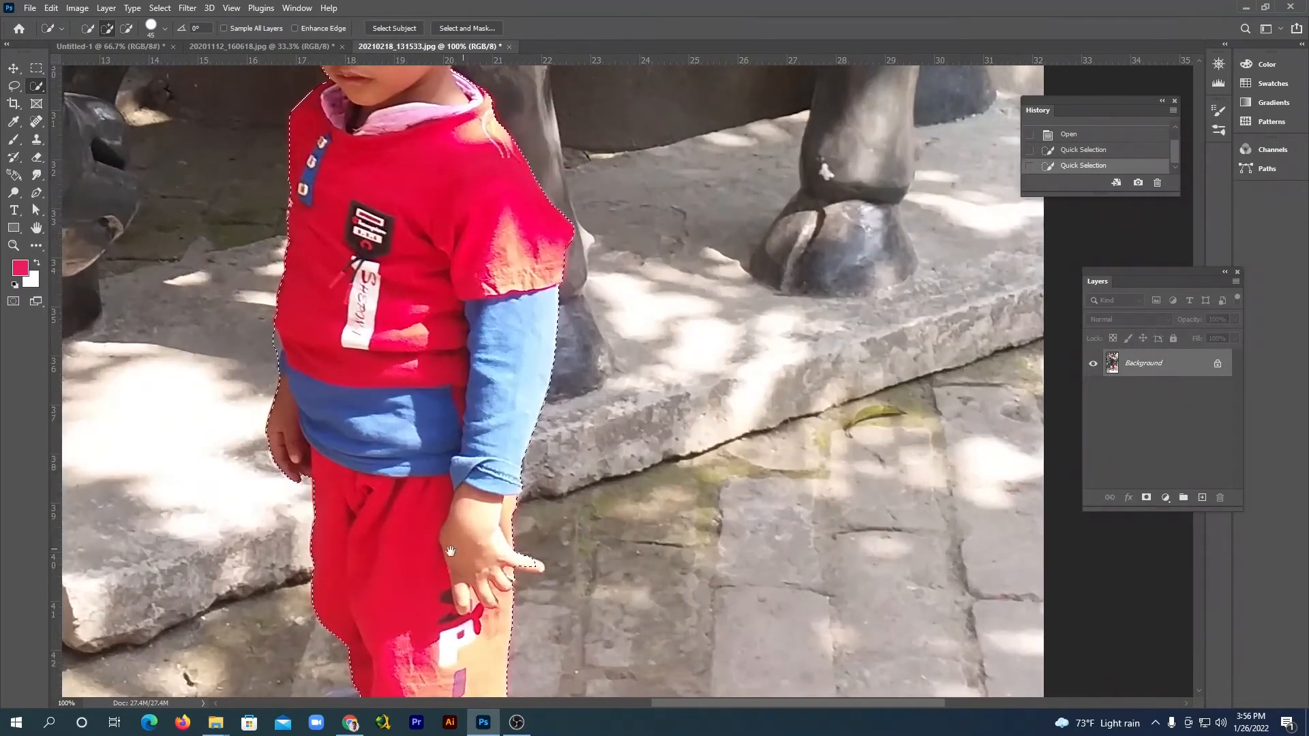
drag(450, 551, 419, 377)
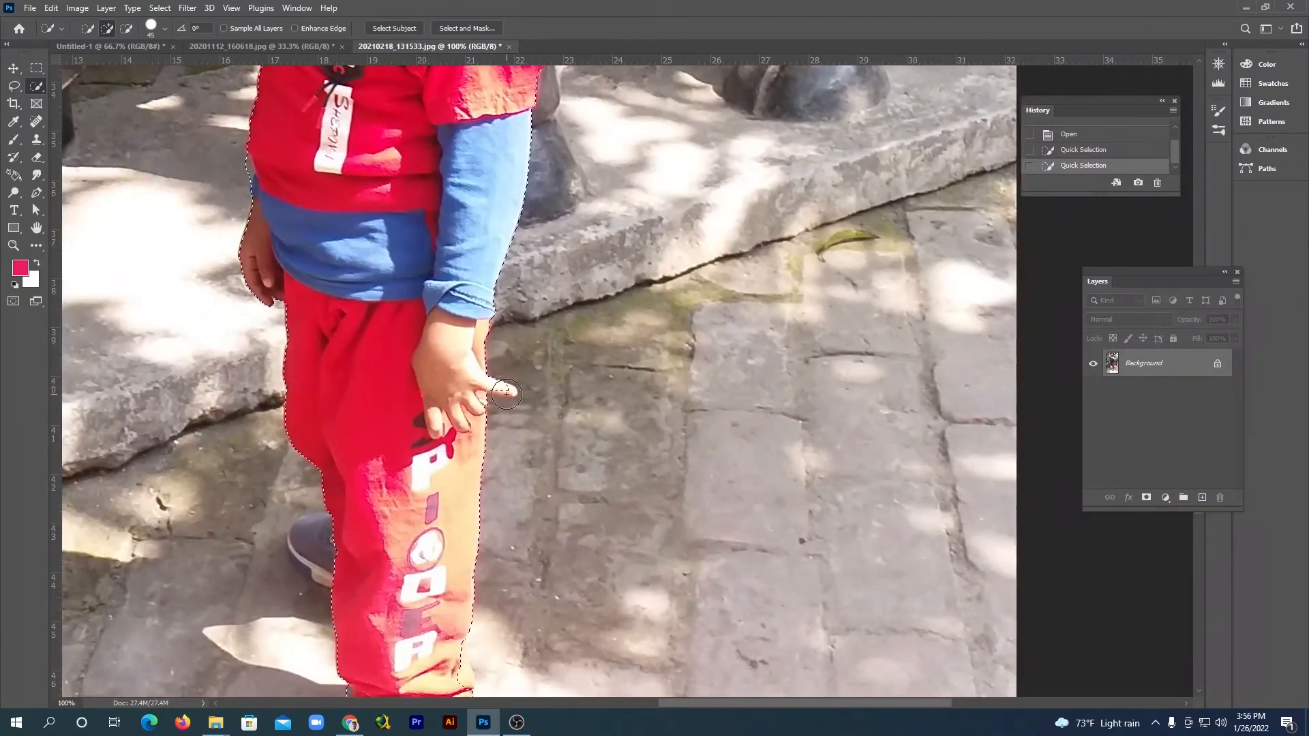
key(bracketleft)
key(bracketleft)
key(bracketleft)
click(505, 389)
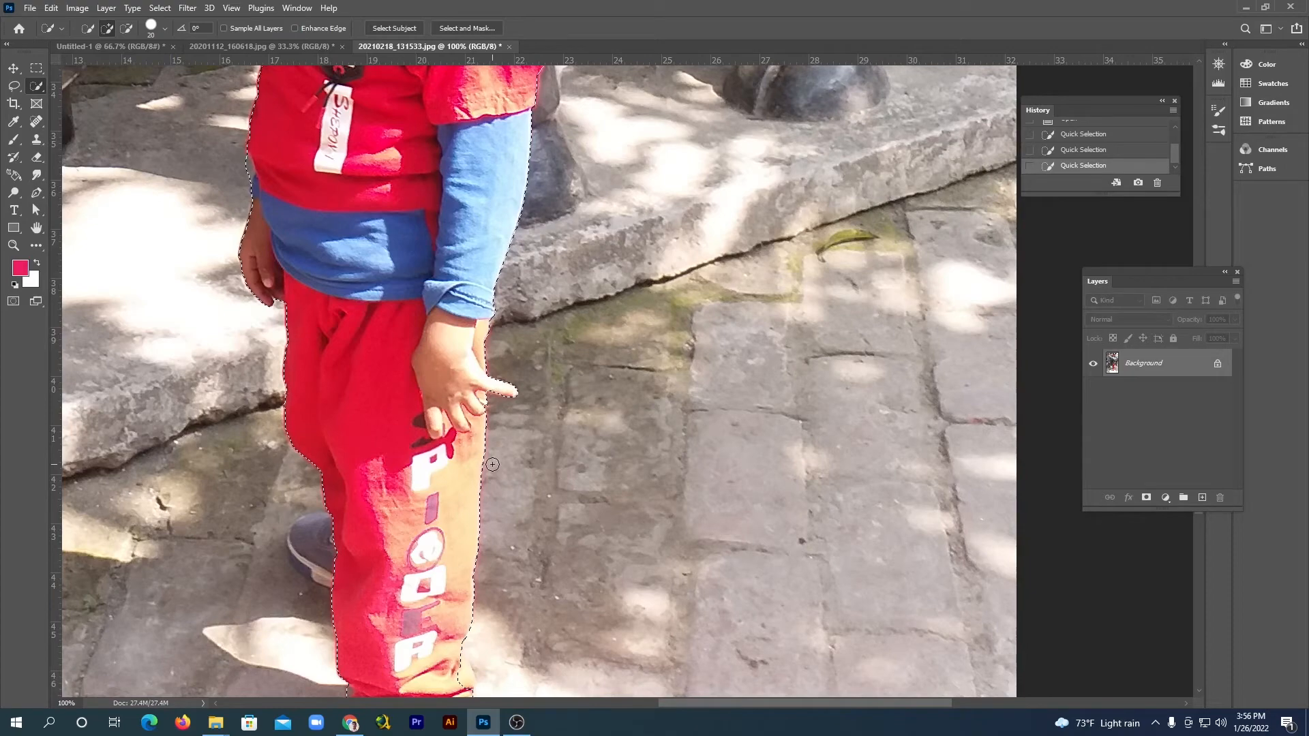
Step: Define the selected boy as a brush preset named My brush
key(ctrl+0)
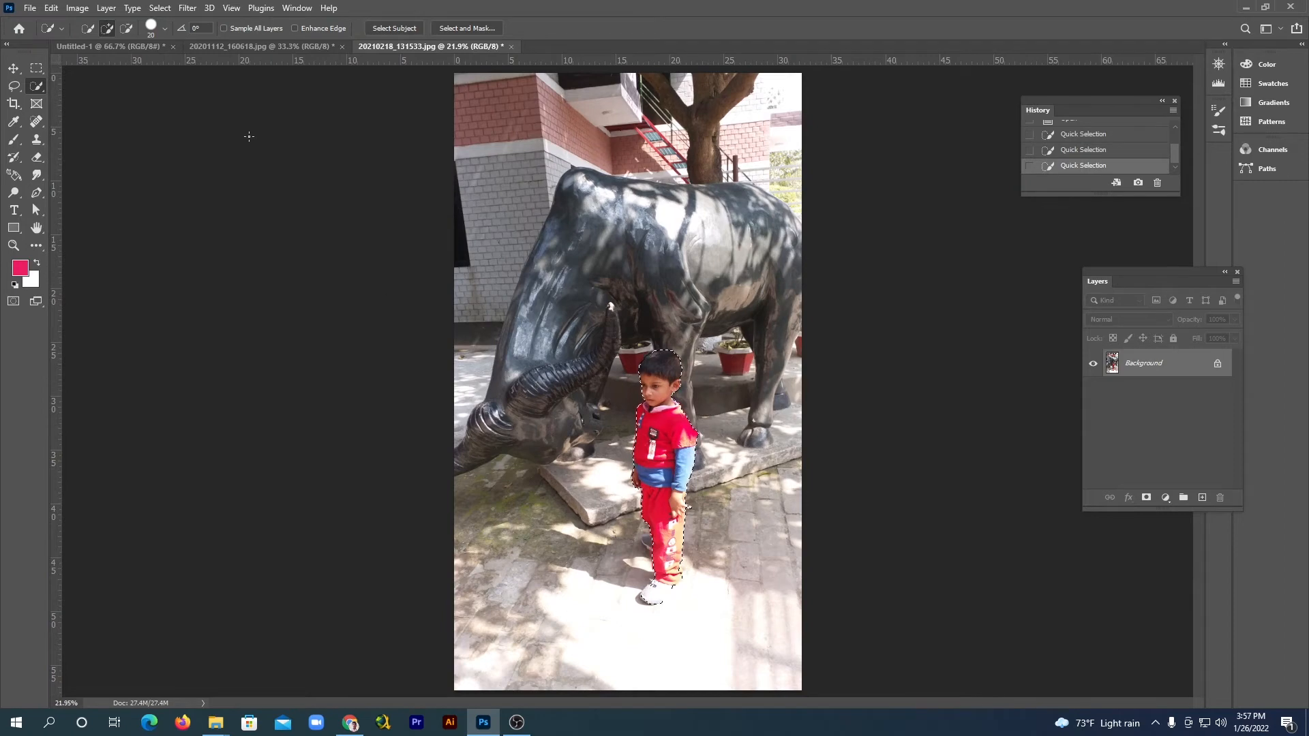
click(51, 7)
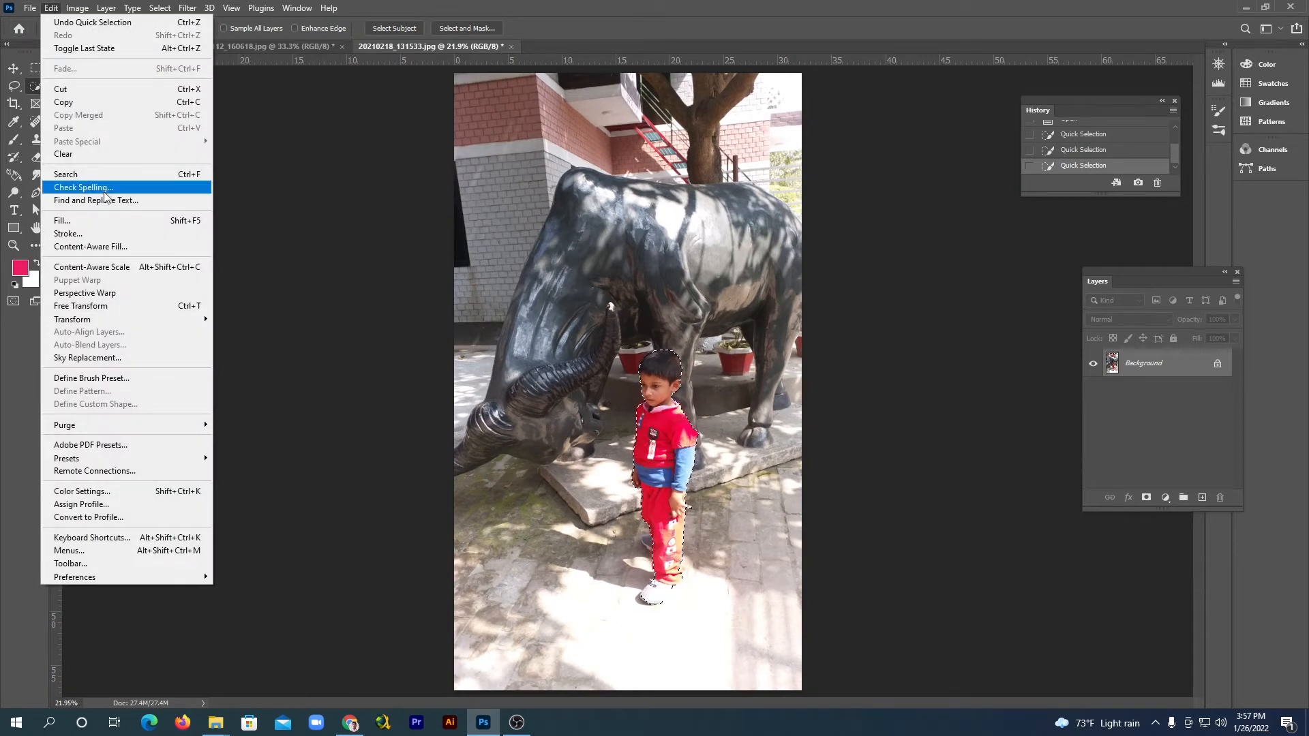
click(107, 380)
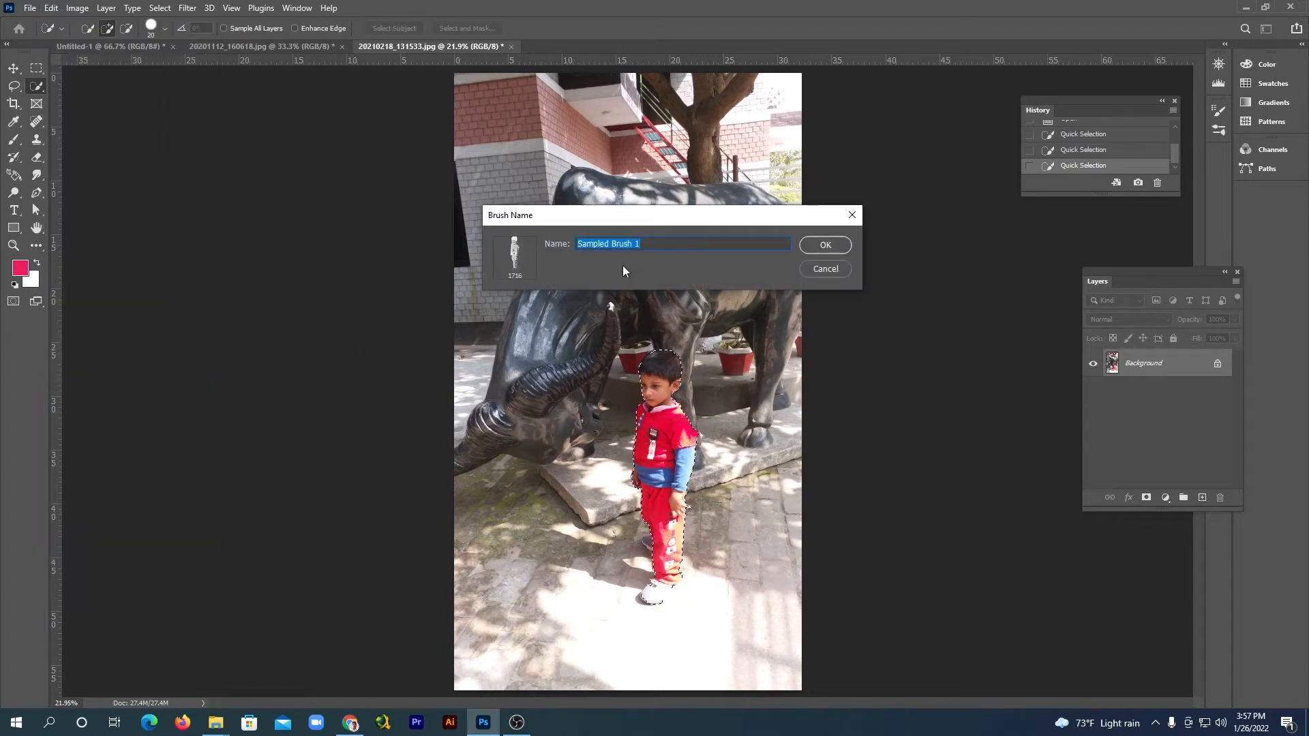
text(My brush)
click(826, 245)
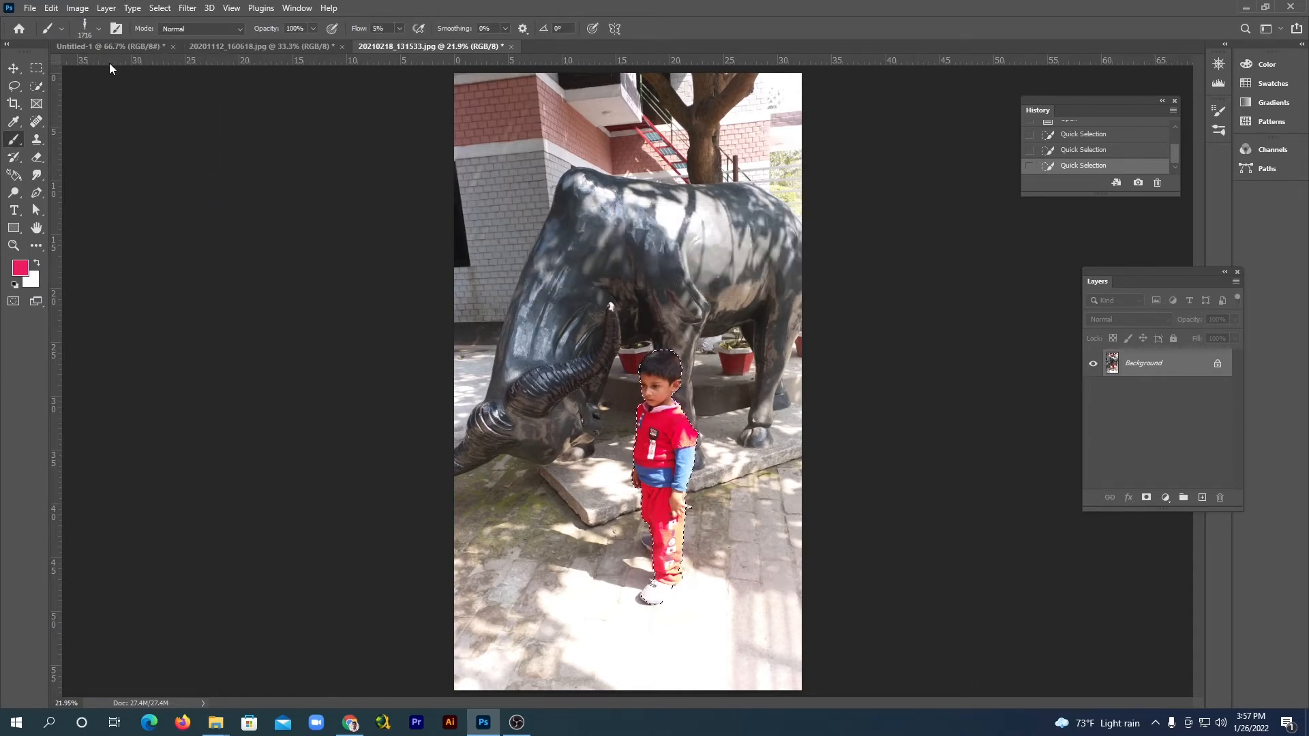
Step: Switch to the Untitled-1 document, reduce My brush to 92 px and stamp it once left of the canvas centre
click(100, 29)
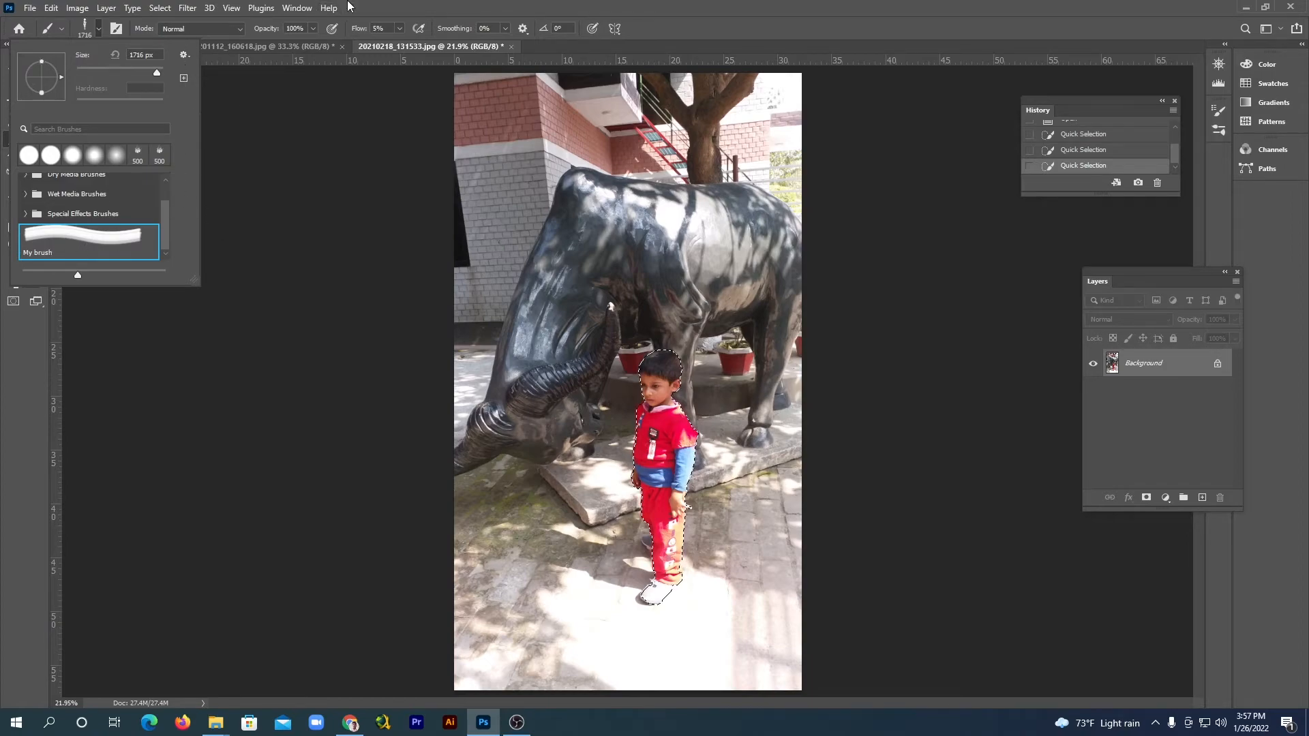
key(Escape)
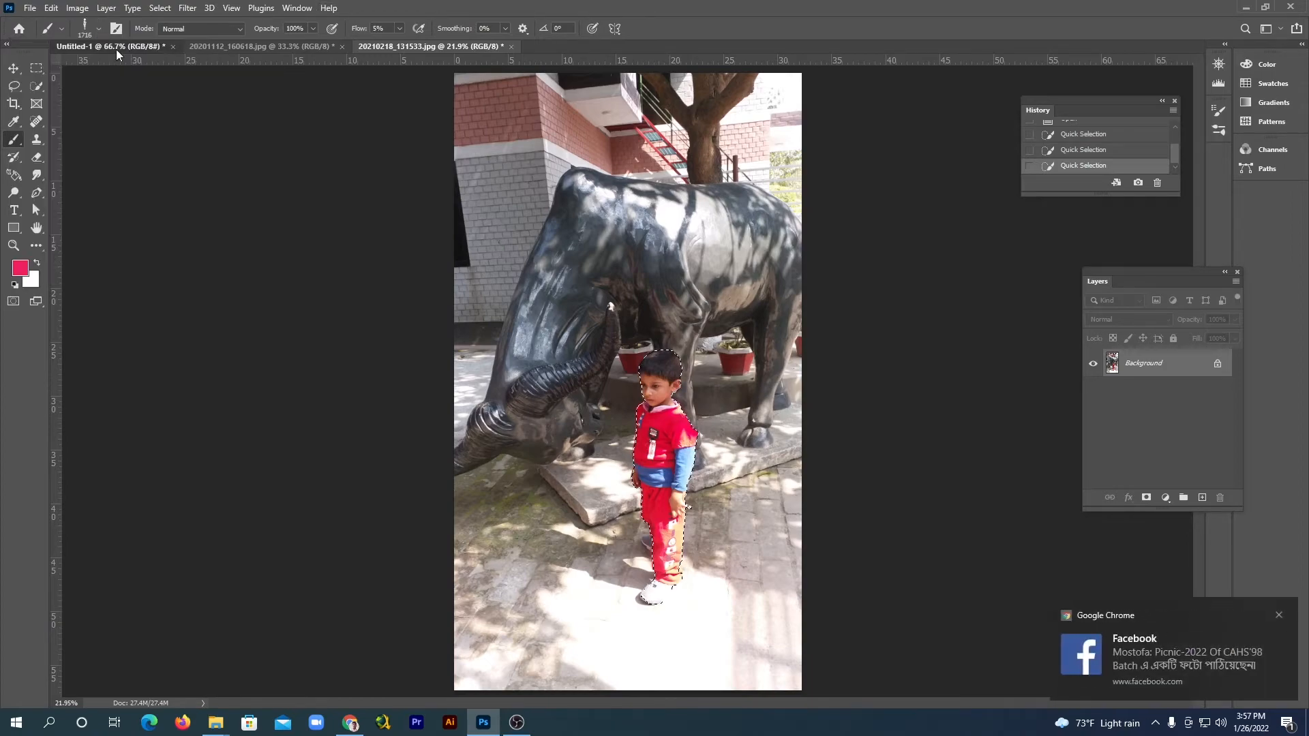
click(115, 47)
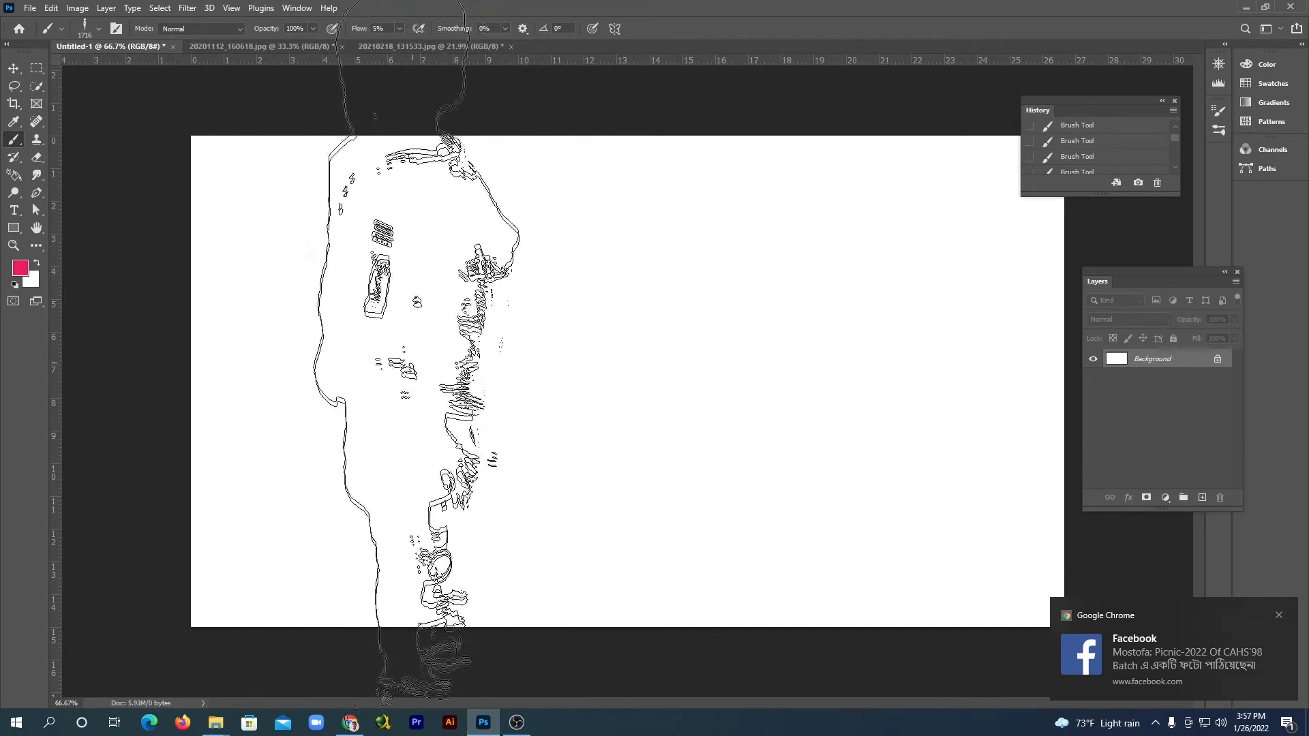
click(99, 28)
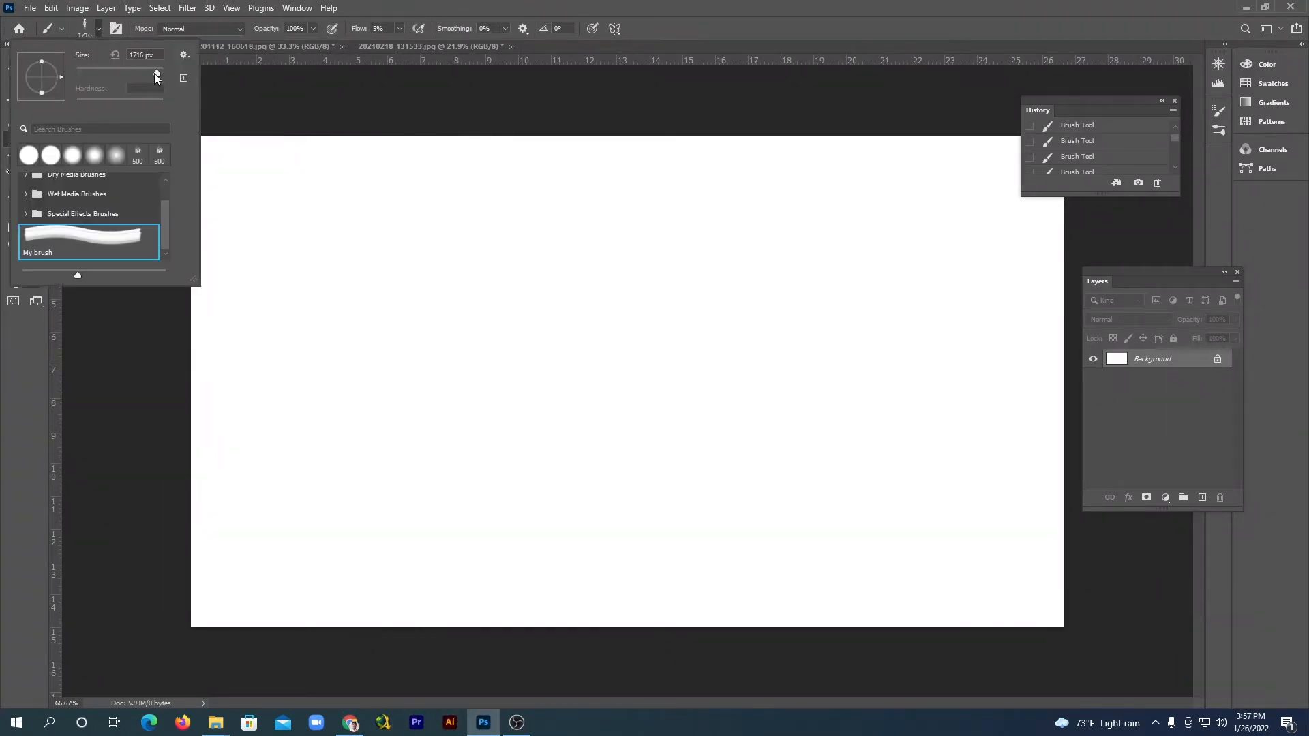
drag(154, 73, 128, 73)
click(407, 9)
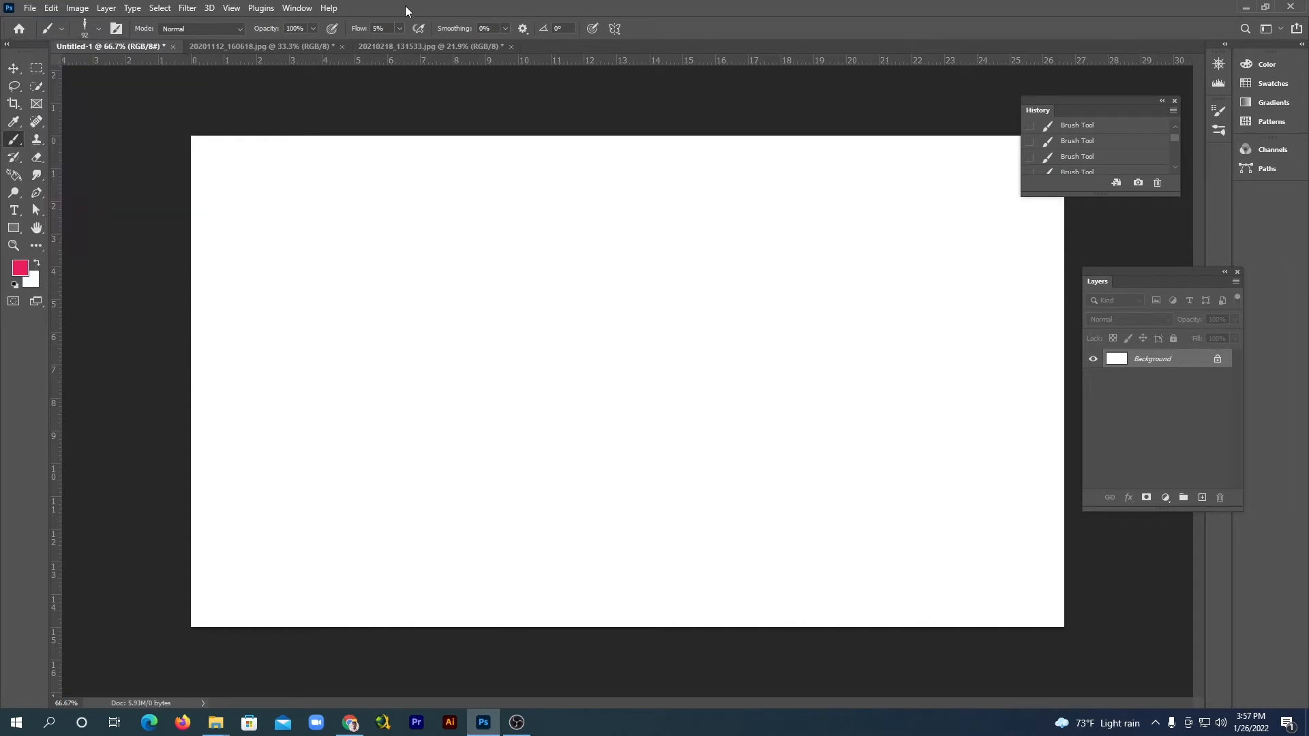
click(420, 345)
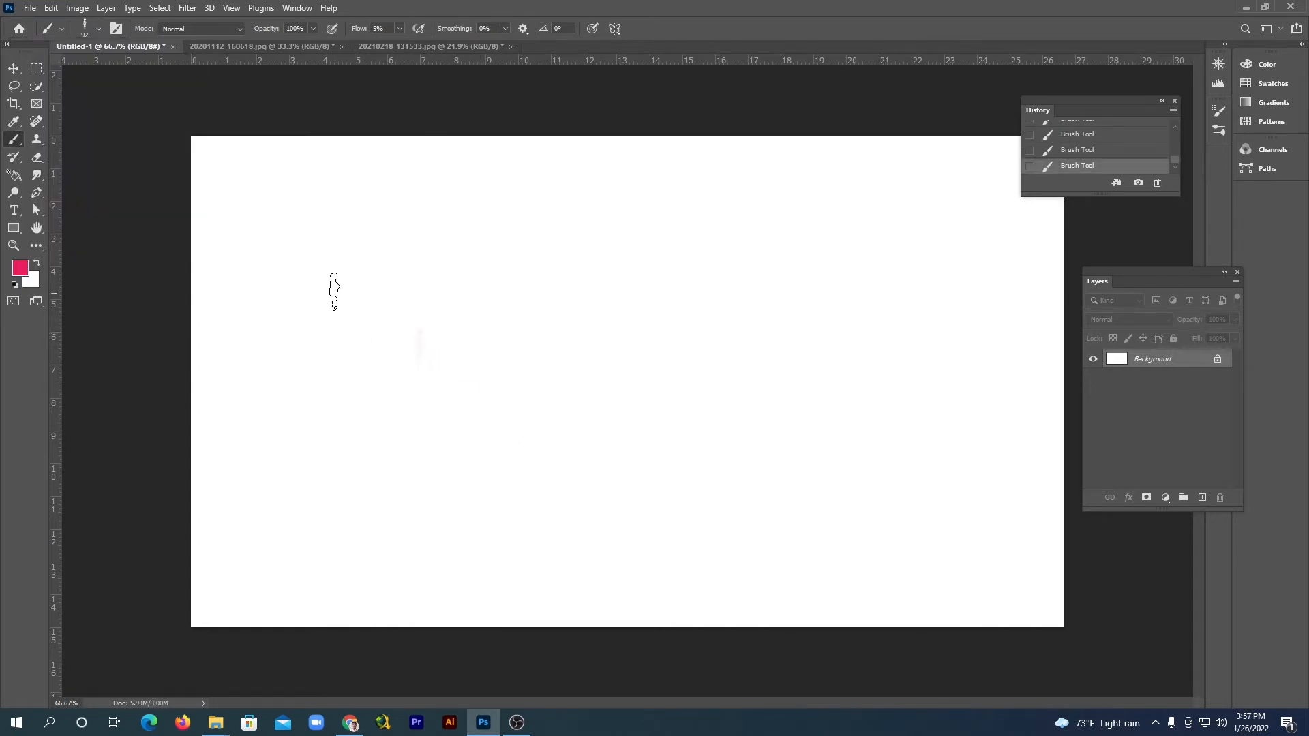
Step: Set the brush flow to 100%, enlarge the brush to 600 px and stamp the boy figure left of the canvas centre
click(398, 30)
drag(398, 42, 494, 48)
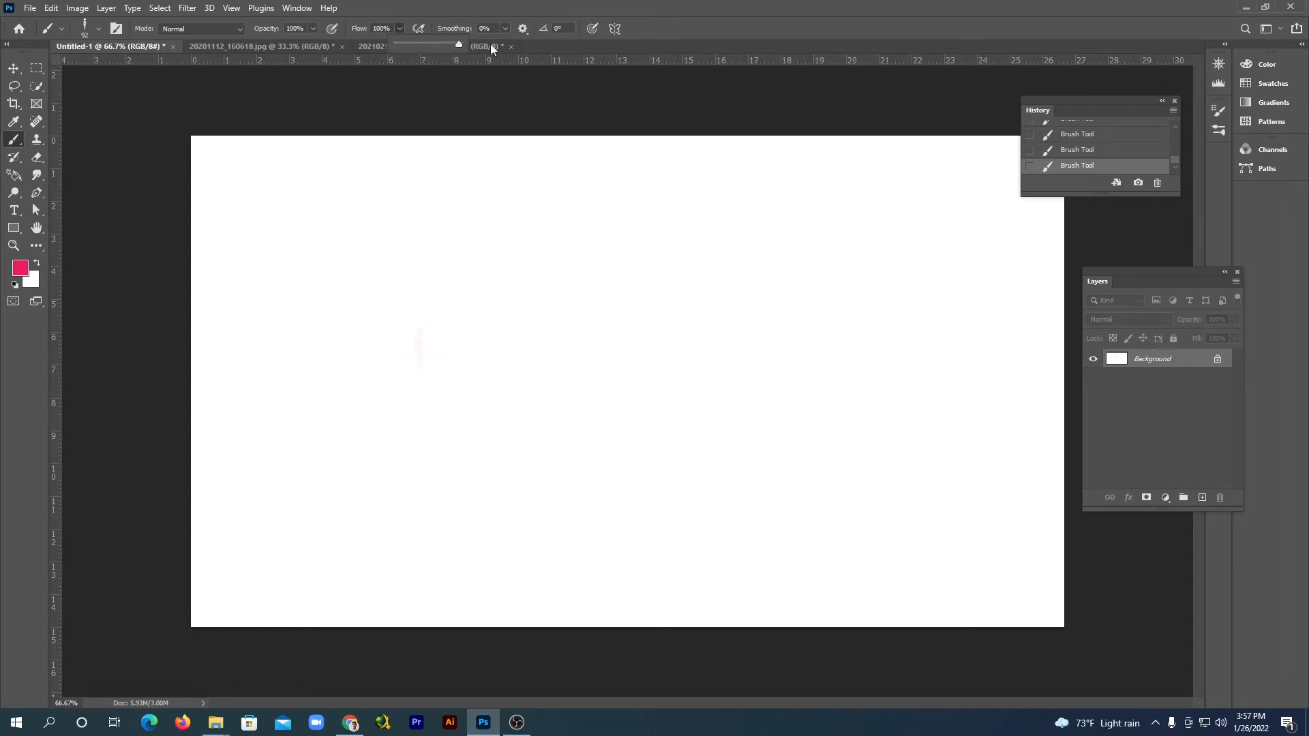
key(bracketright)
key(bracketright)
key(bracketright)
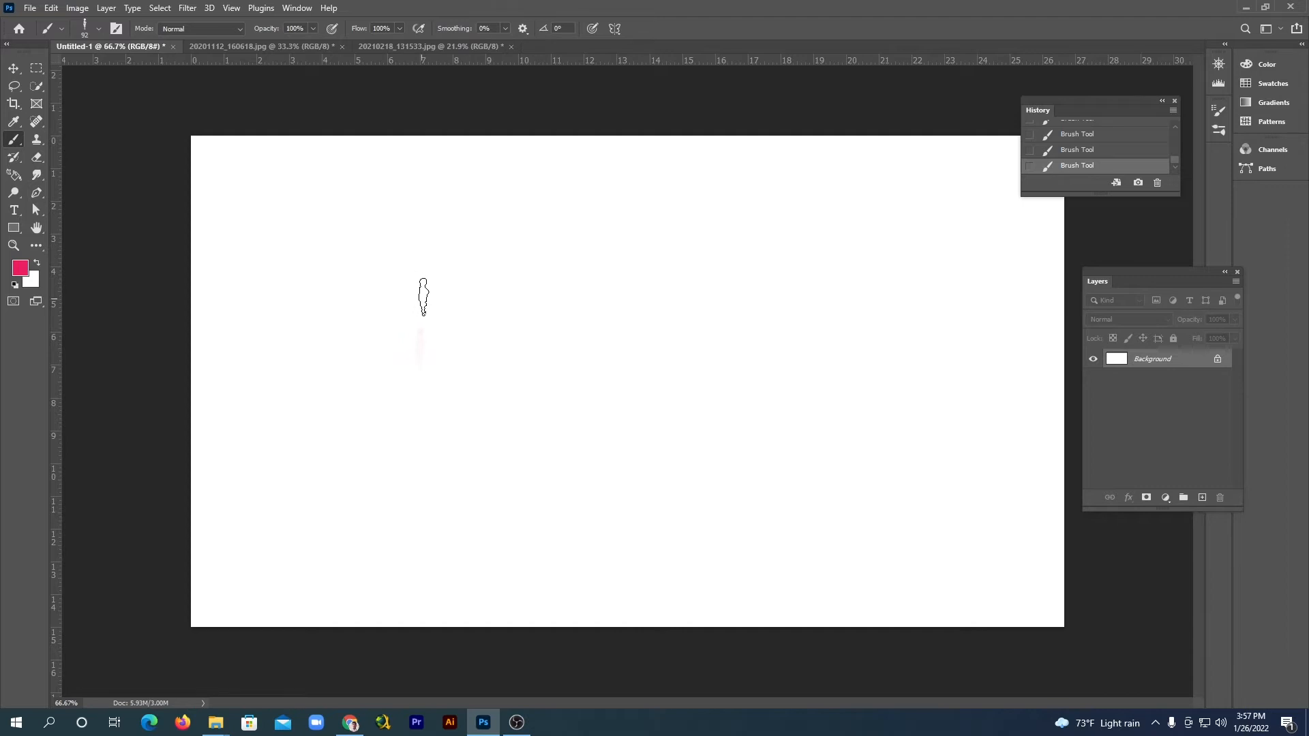
key(bracketright)
key(bracketright)
key(bracketright)
key(bracketright)
key(bracketright)
key(bracketright)
key(bracketright)
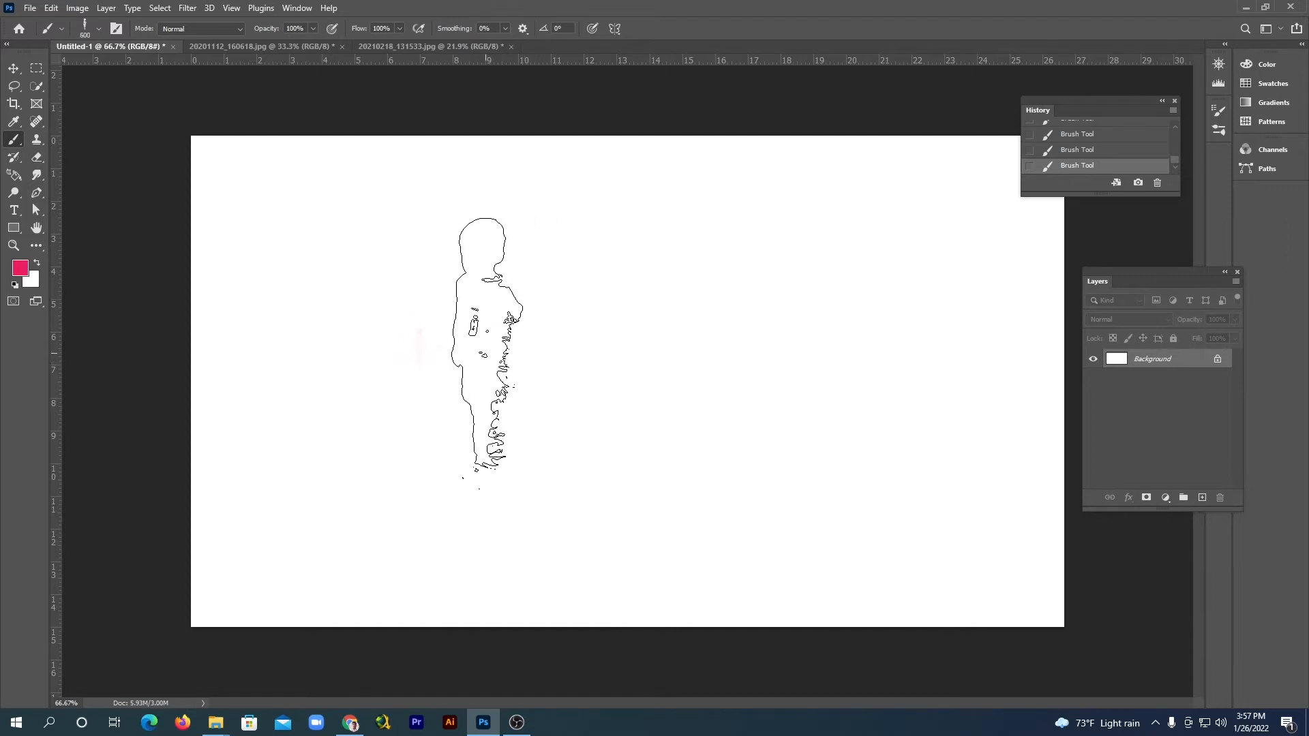
click(487, 353)
Step: Enlarge the brush to 900 px and stamp a bigger boy figure just right of the first one
key(bracketright)
key(bracketright)
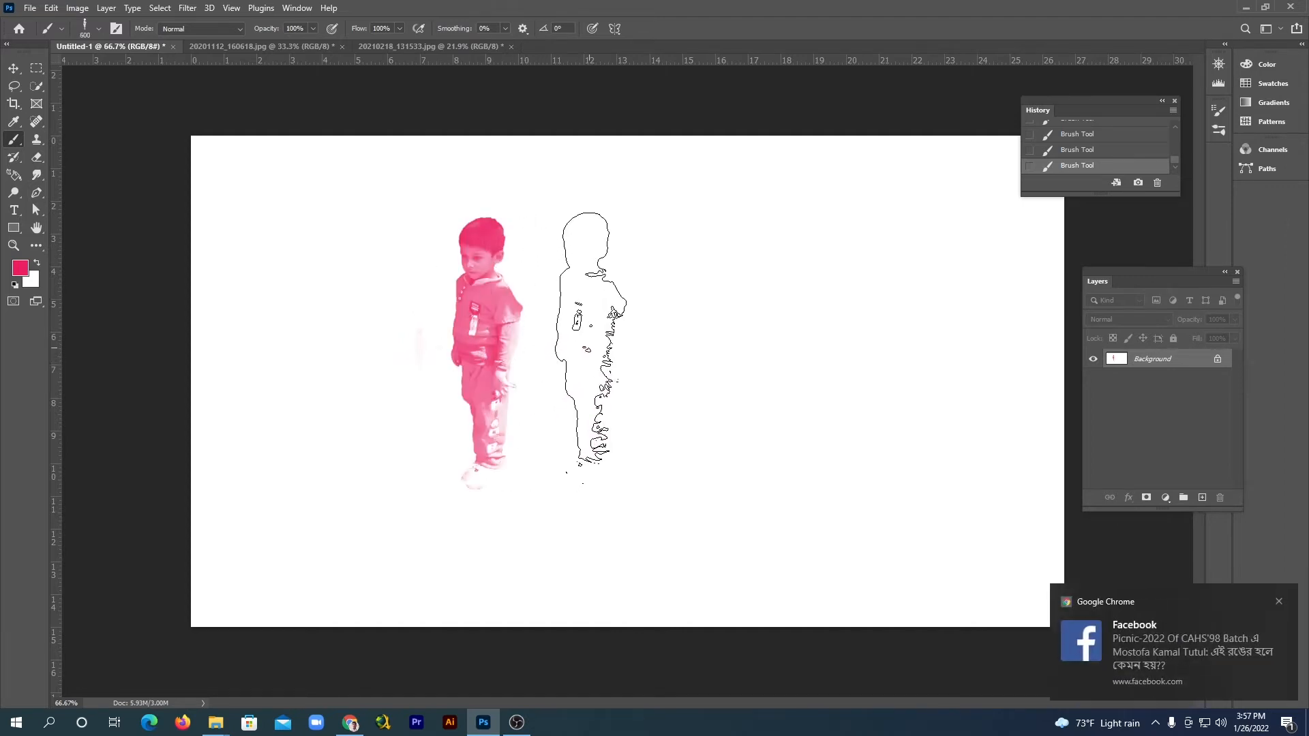
key(bracketright)
click(617, 354)
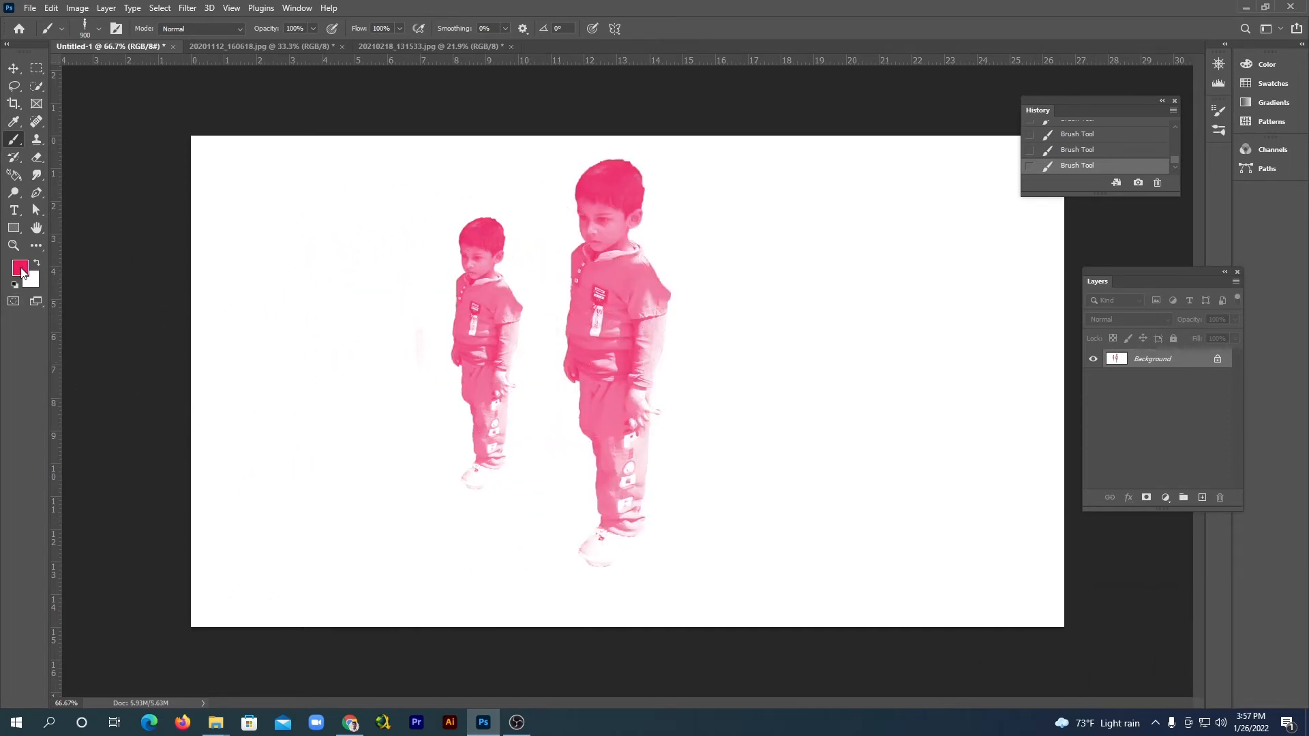
Step: Set the foreground colour to green 1ac336 and stamp the 900 px boy figure right of the large pink one
click(20, 269)
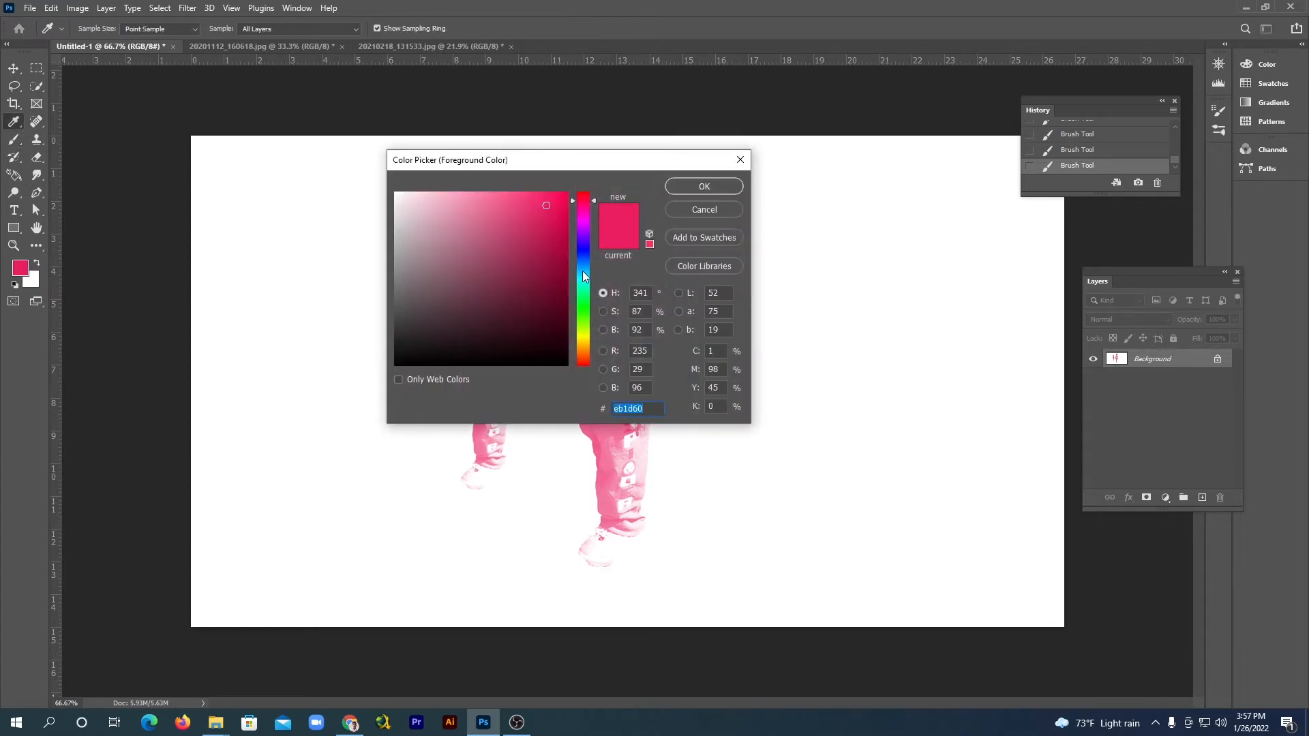
click(583, 303)
click(546, 234)
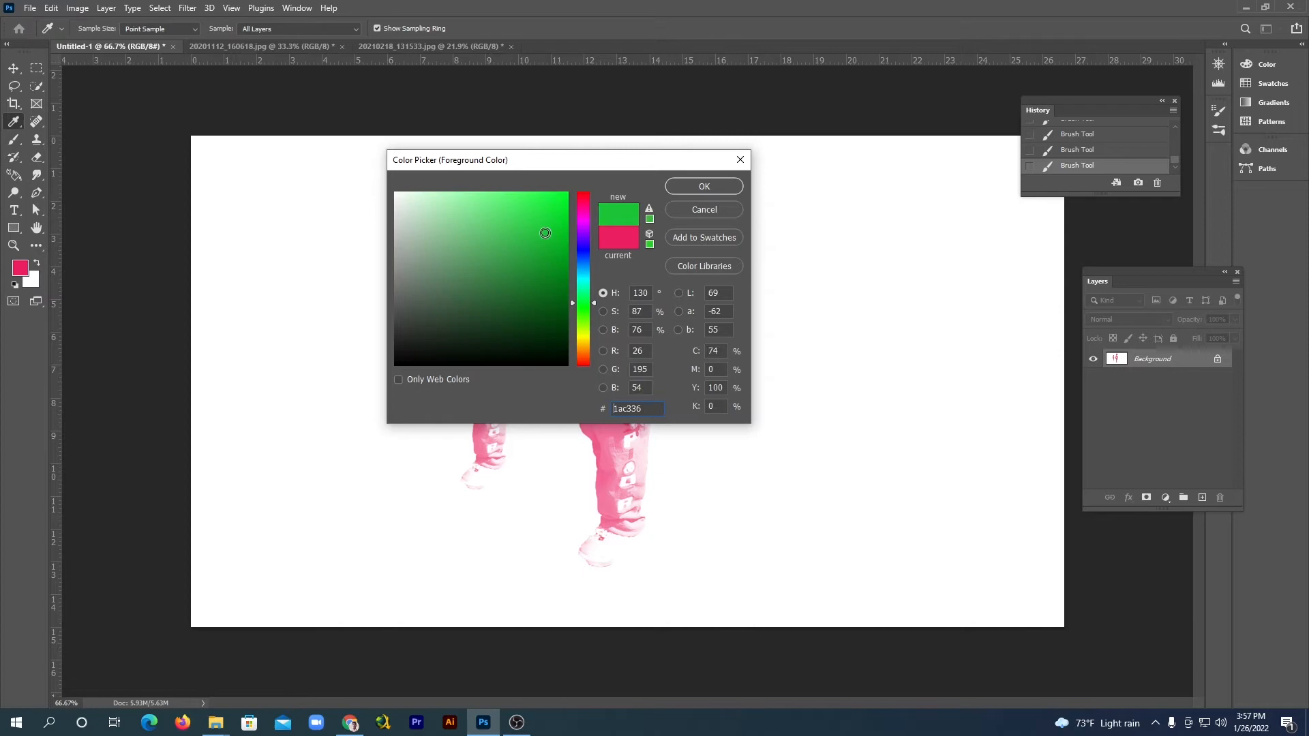
click(704, 186)
key(b)
click(763, 351)
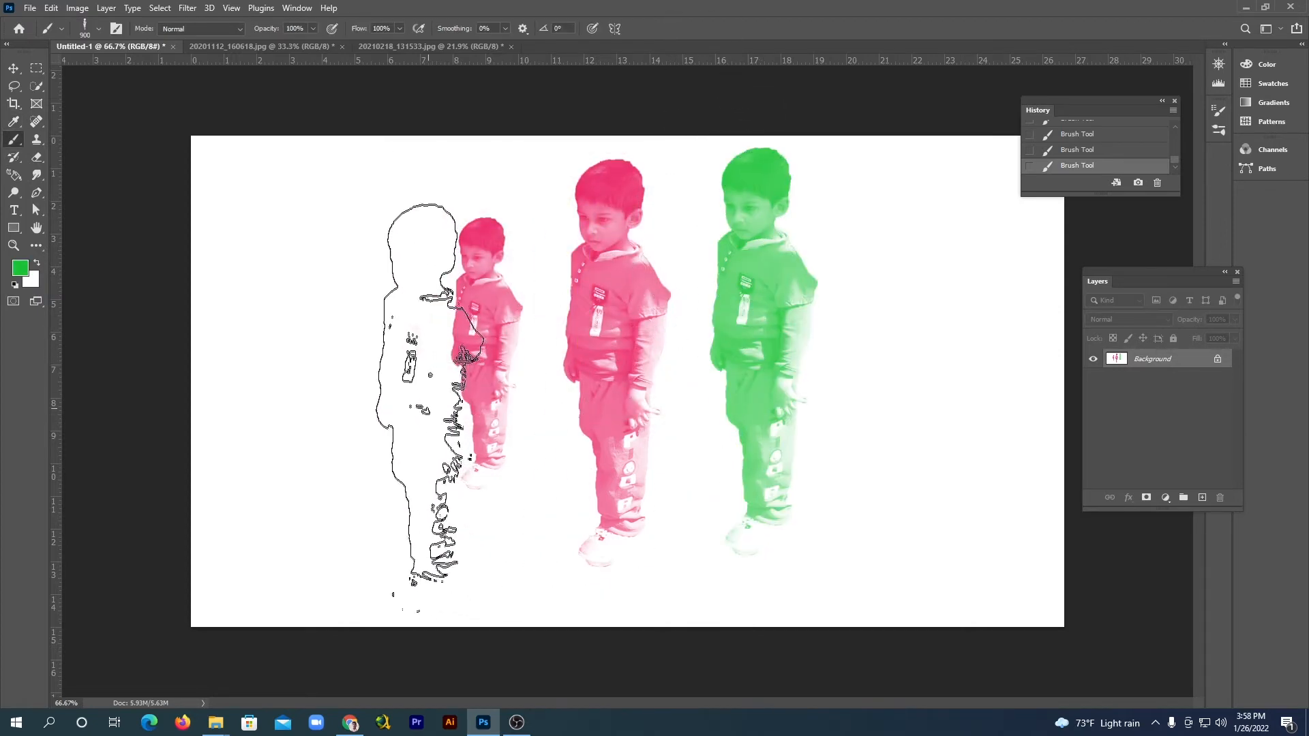
Step: Reduce the brush to 250 px and stamp a small green boy figure left of the smaller pink one
key(bracketleft)
key(bracketleft)
key(bracketleft)
key(bracketleft)
key(bracketleft)
key(bracketleft)
key(bracketleft)
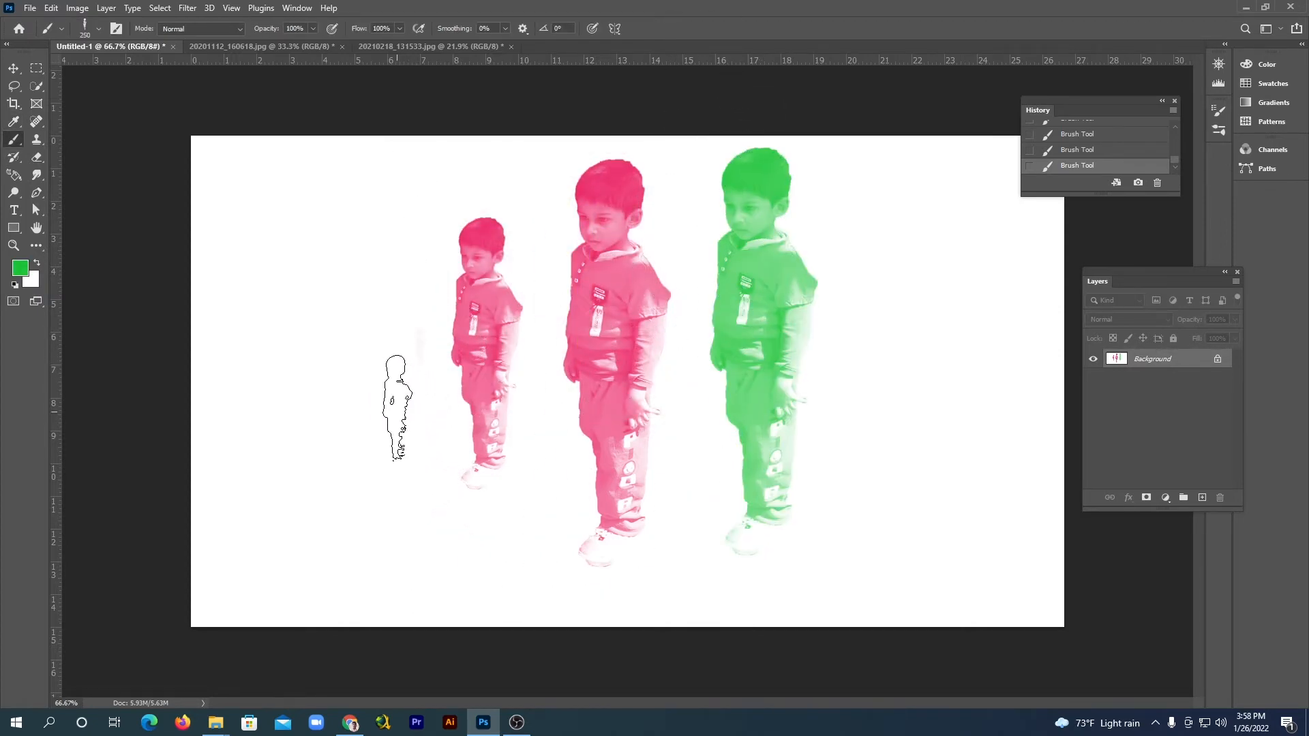
click(397, 408)
Step: Change the foreground colour to bright blue and stamp two small boy figures left of the small green one
click(21, 268)
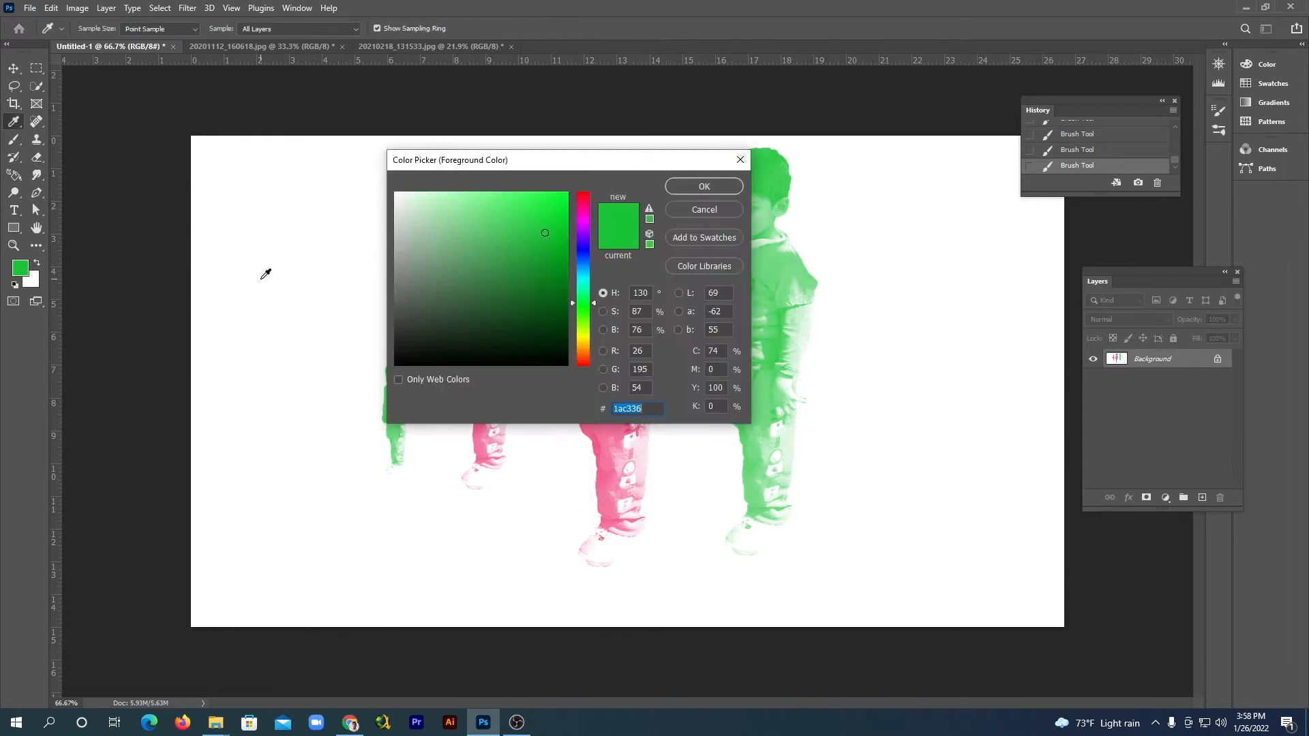
click(580, 256)
click(553, 206)
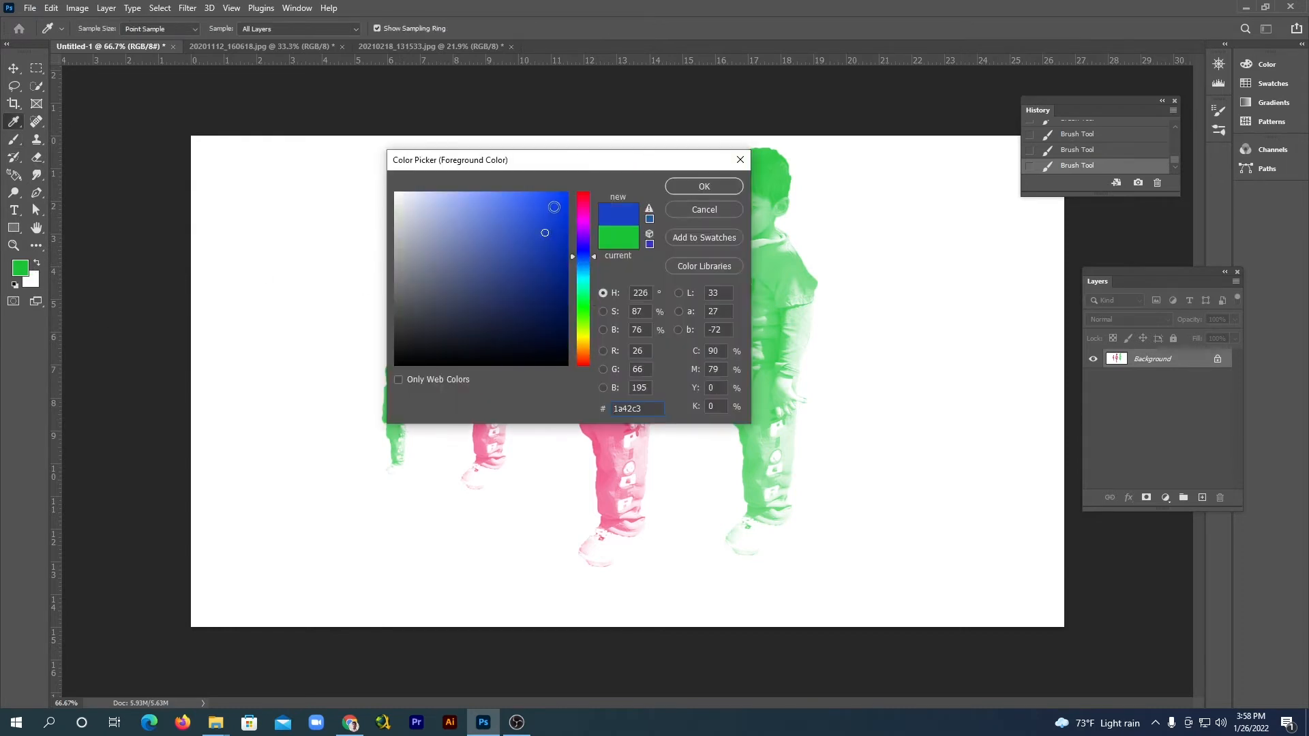
click(692, 184)
click(353, 453)
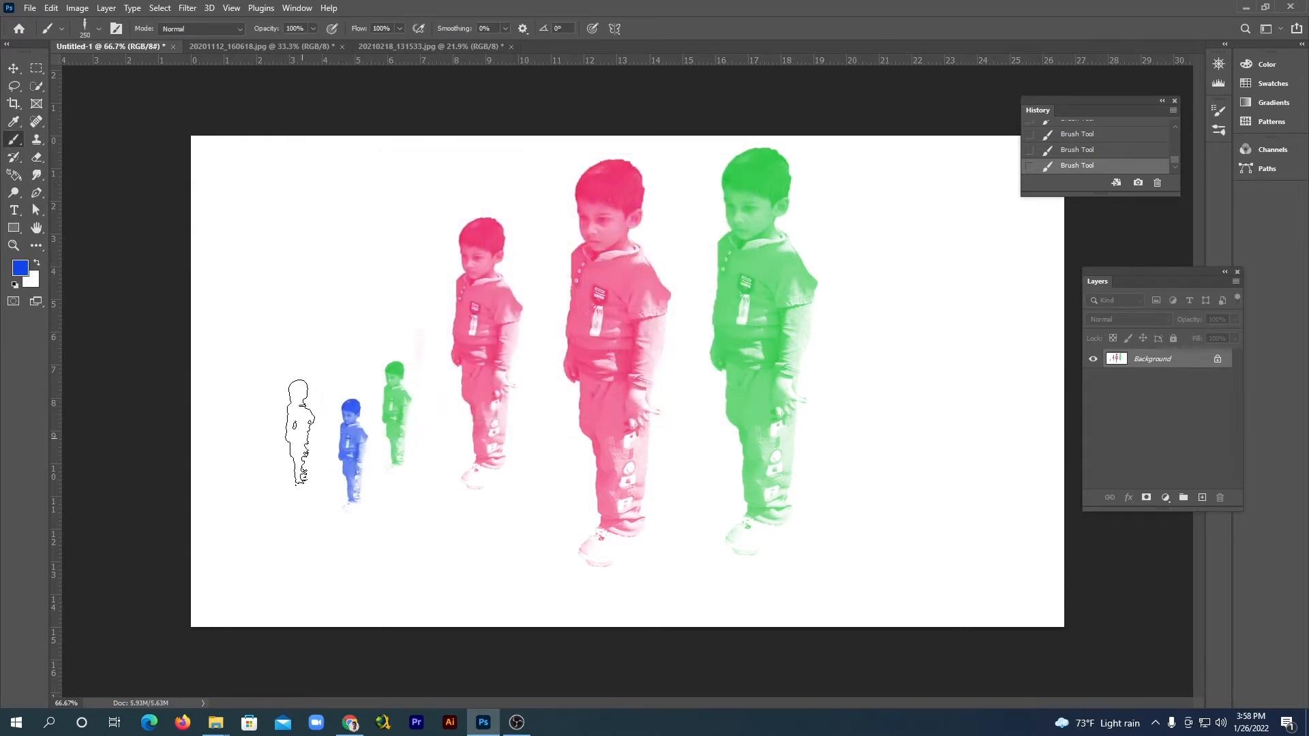
click(298, 434)
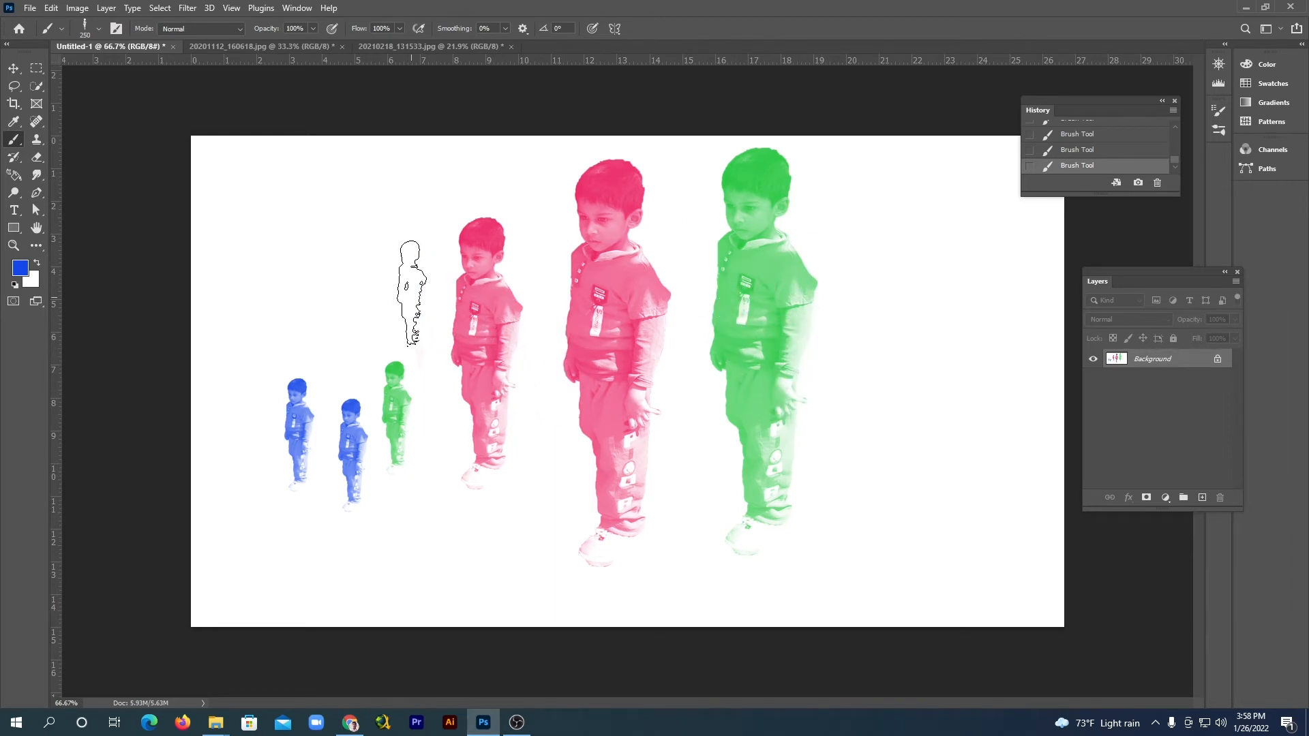
Step: Move the selected boy from 20210218_131533.jpg into Untitled-1 with the Move tool, and delete the resulting layer
click(379, 47)
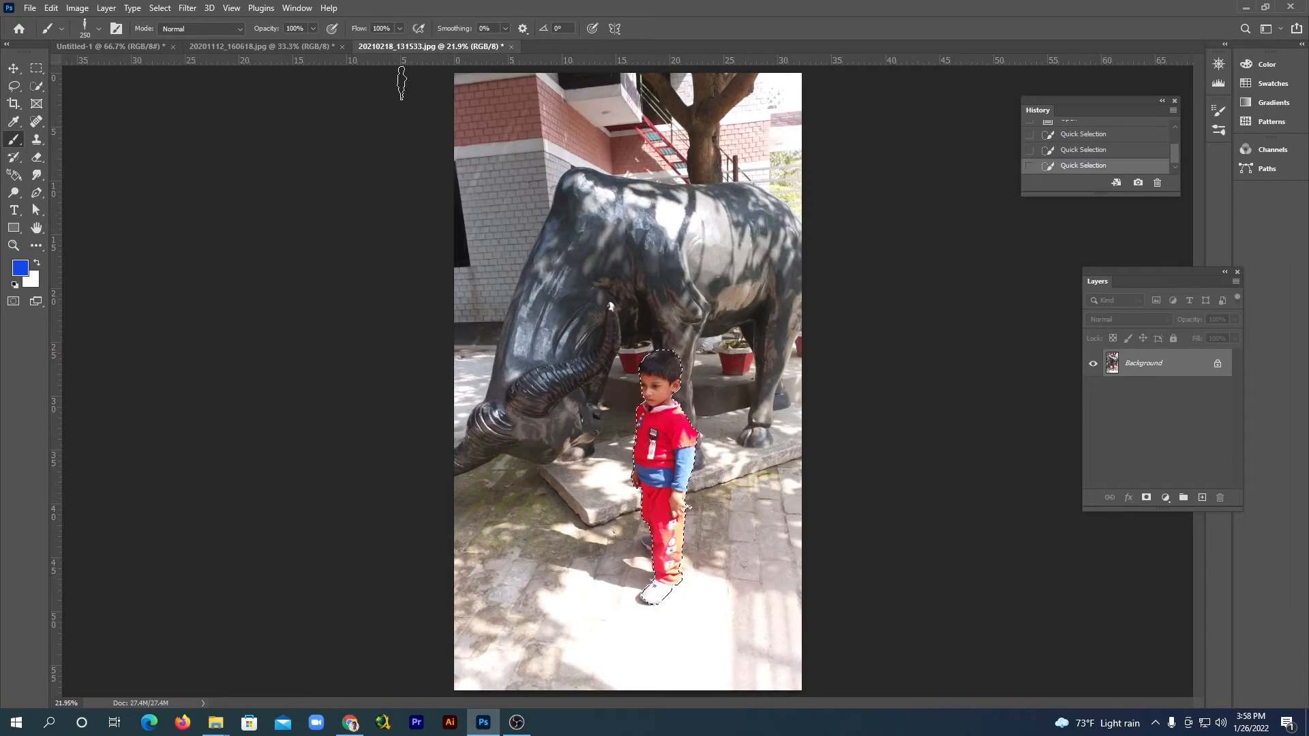
click(14, 69)
drag(668, 437, 423, 305)
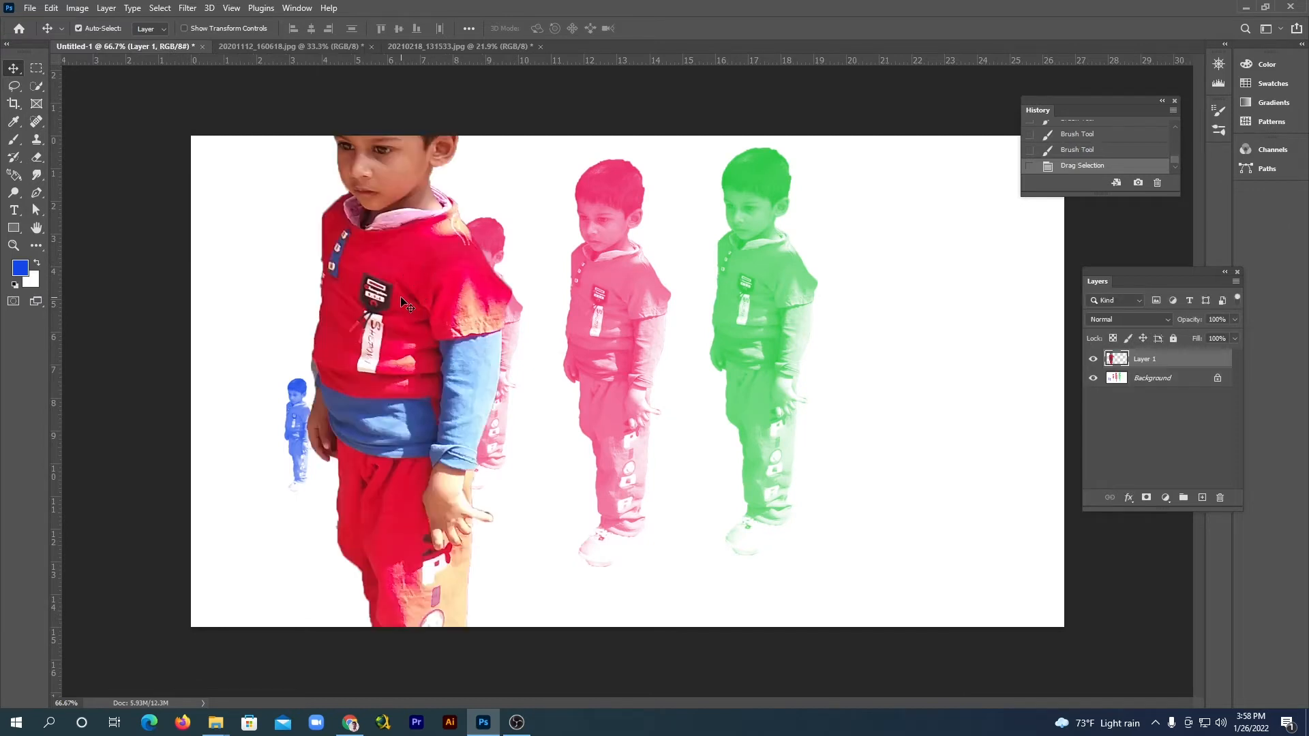
key(ctrl+t)
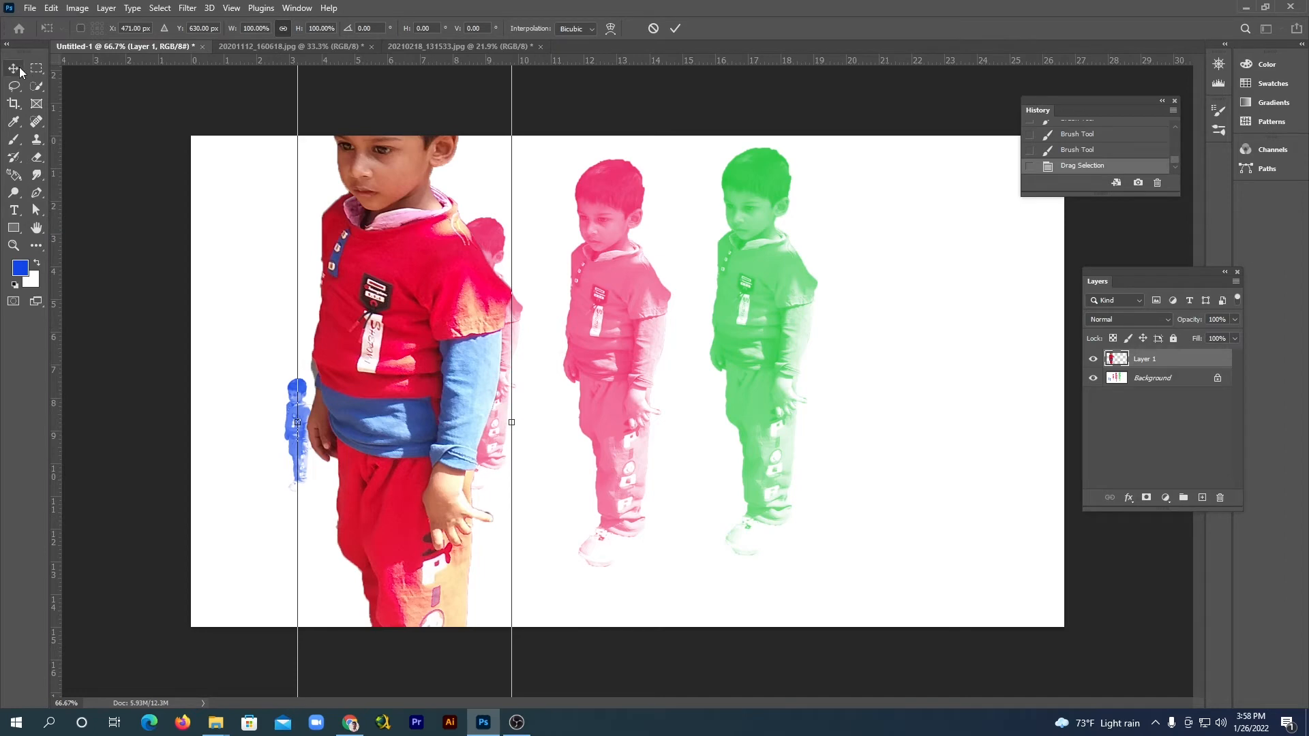
key(Return)
key(Delete)
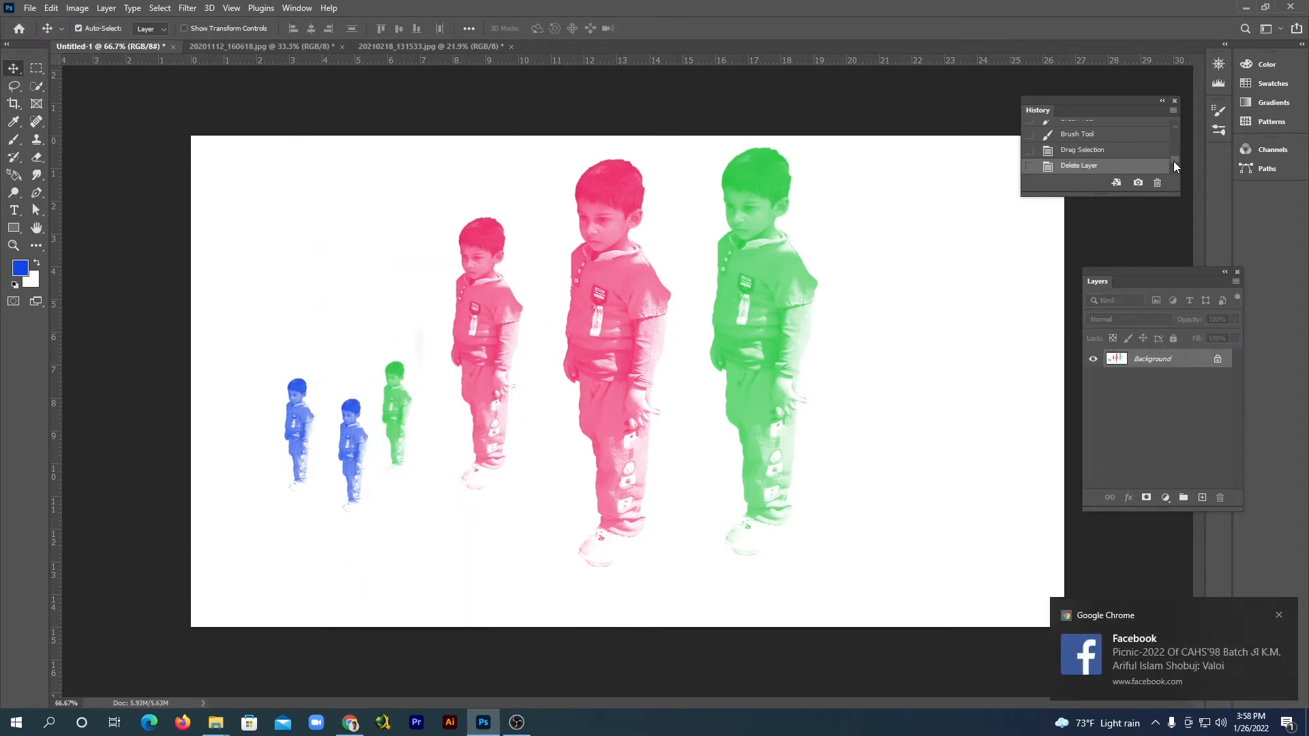
Step: Revert Untitled-1 to its initial blank history state and activate the Brush tool
drag(1173, 164, 1176, 123)
click(1110, 129)
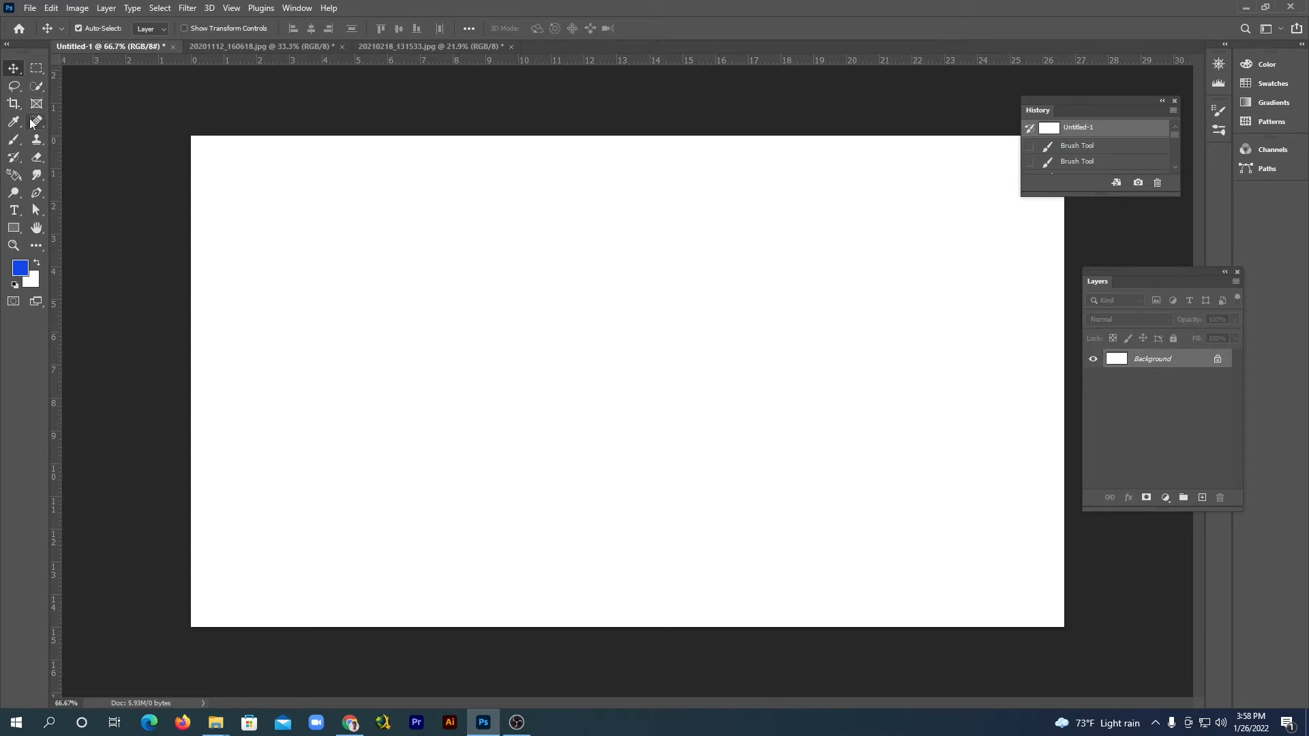
click(14, 139)
click(89, 140)
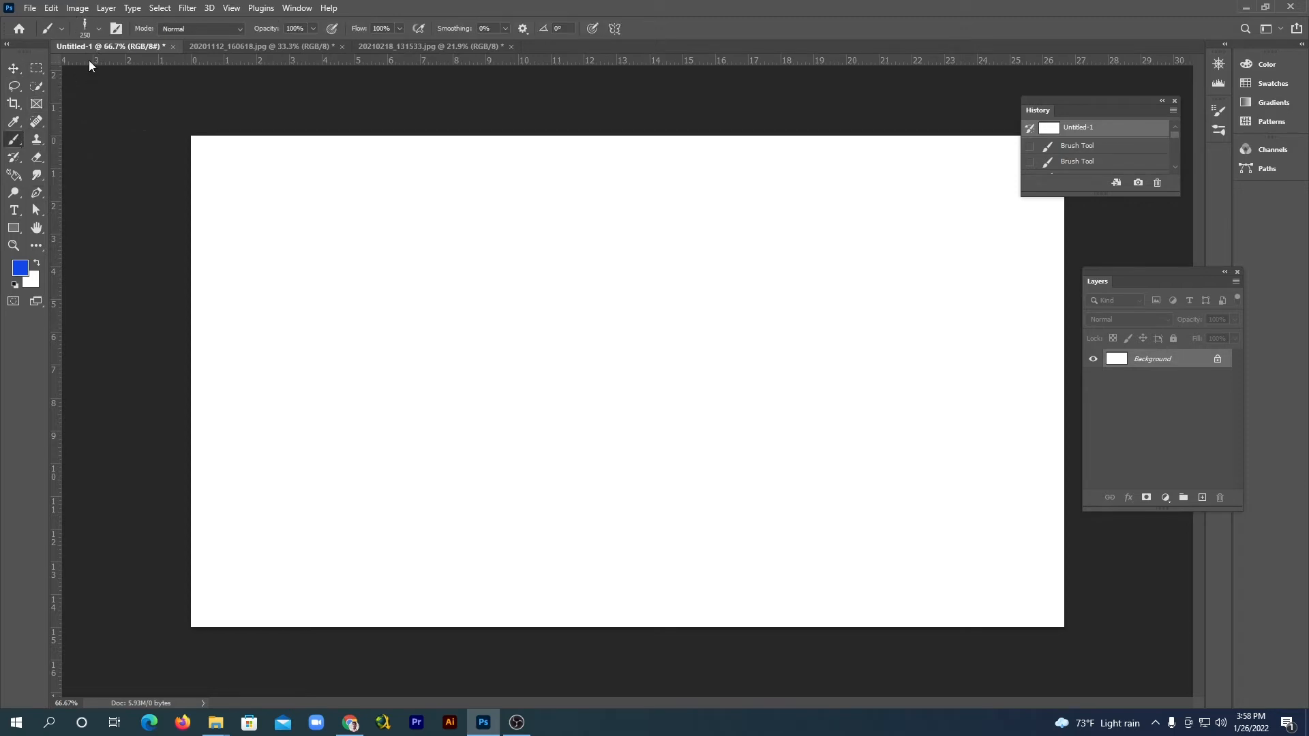
Step: Select the My brush preset and export it to the Desktop as an ABR file named My brush
click(99, 28)
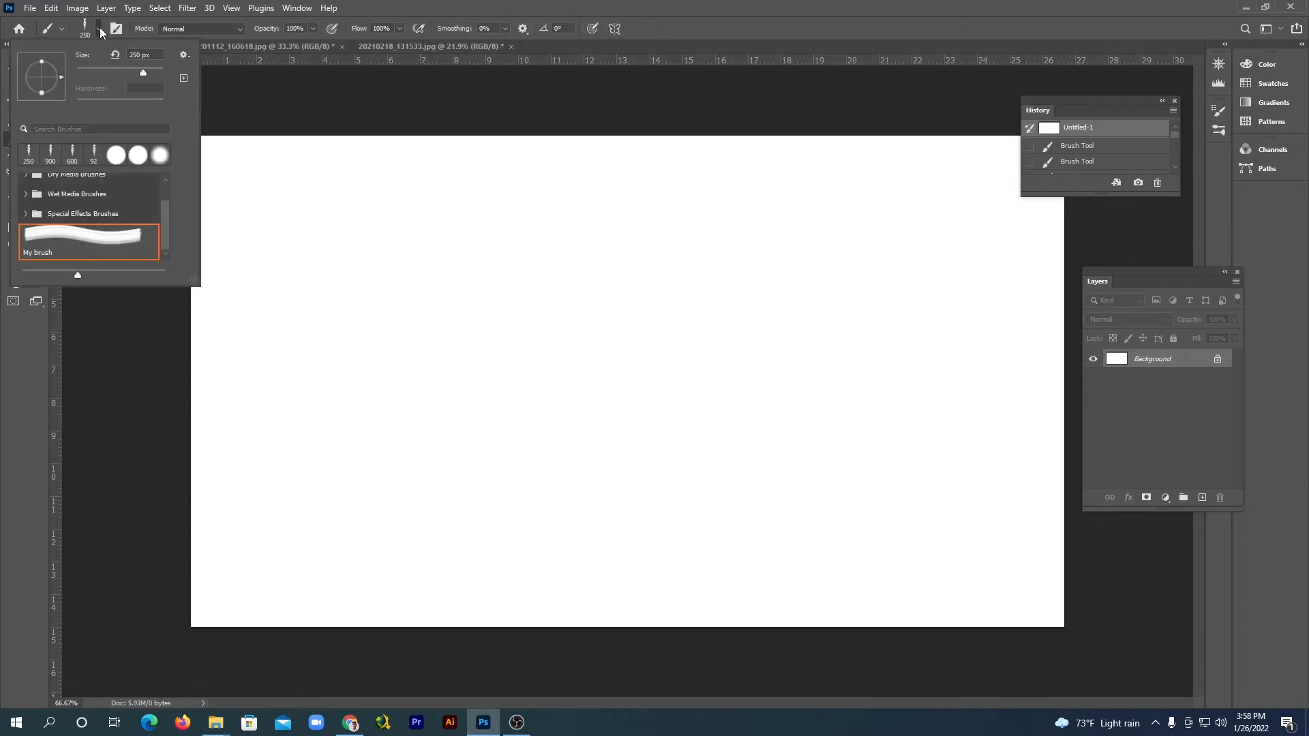
click(67, 237)
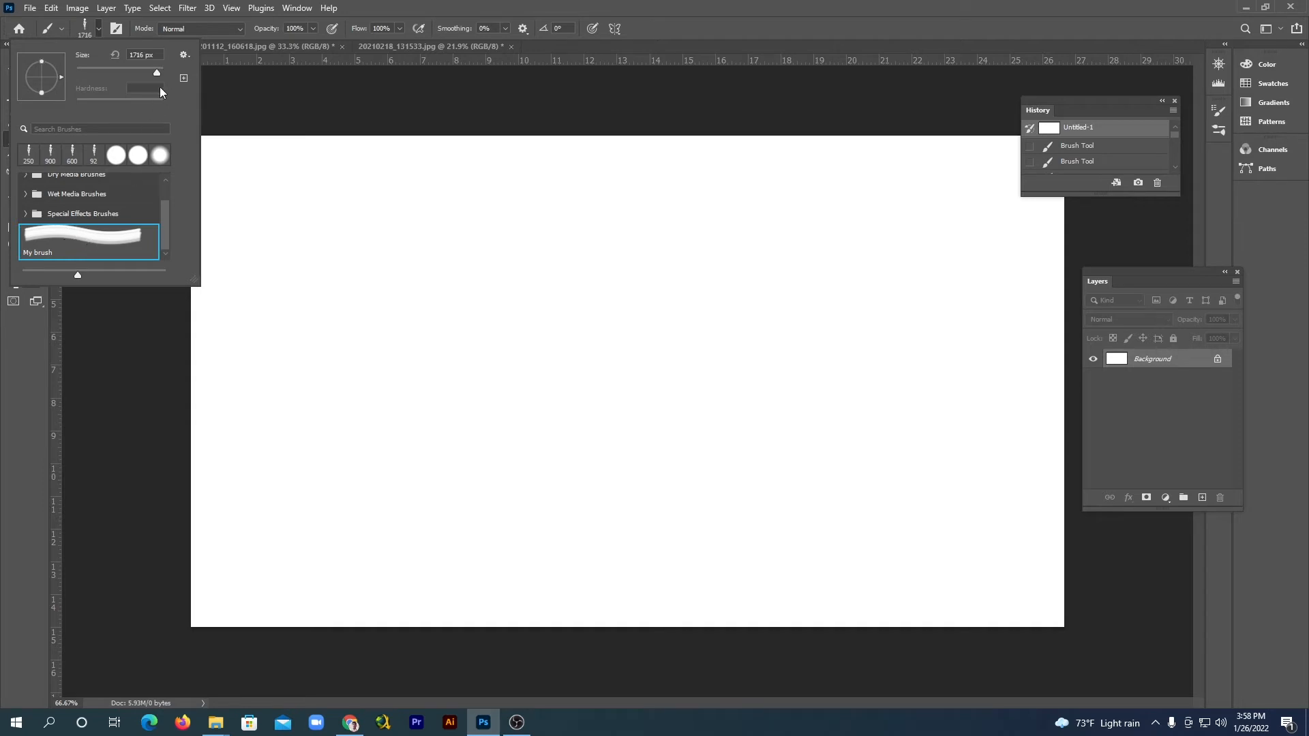
click(183, 53)
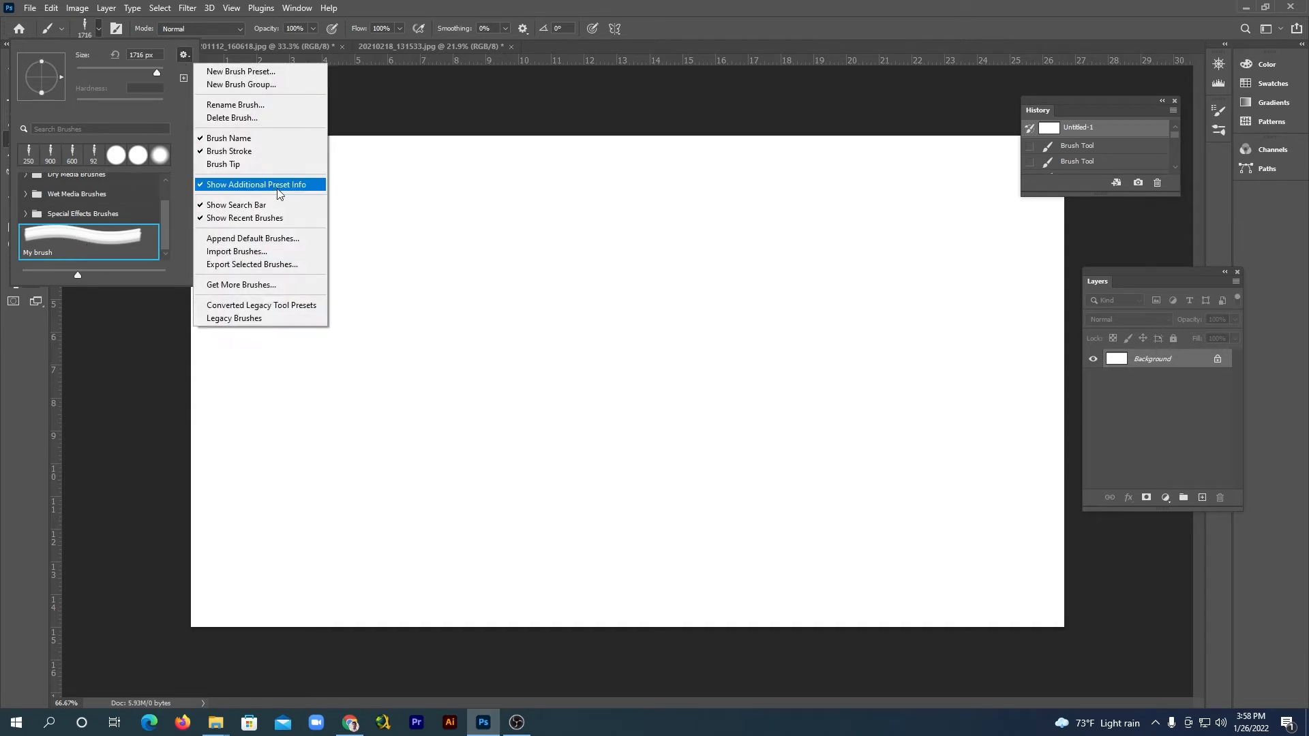
click(272, 264)
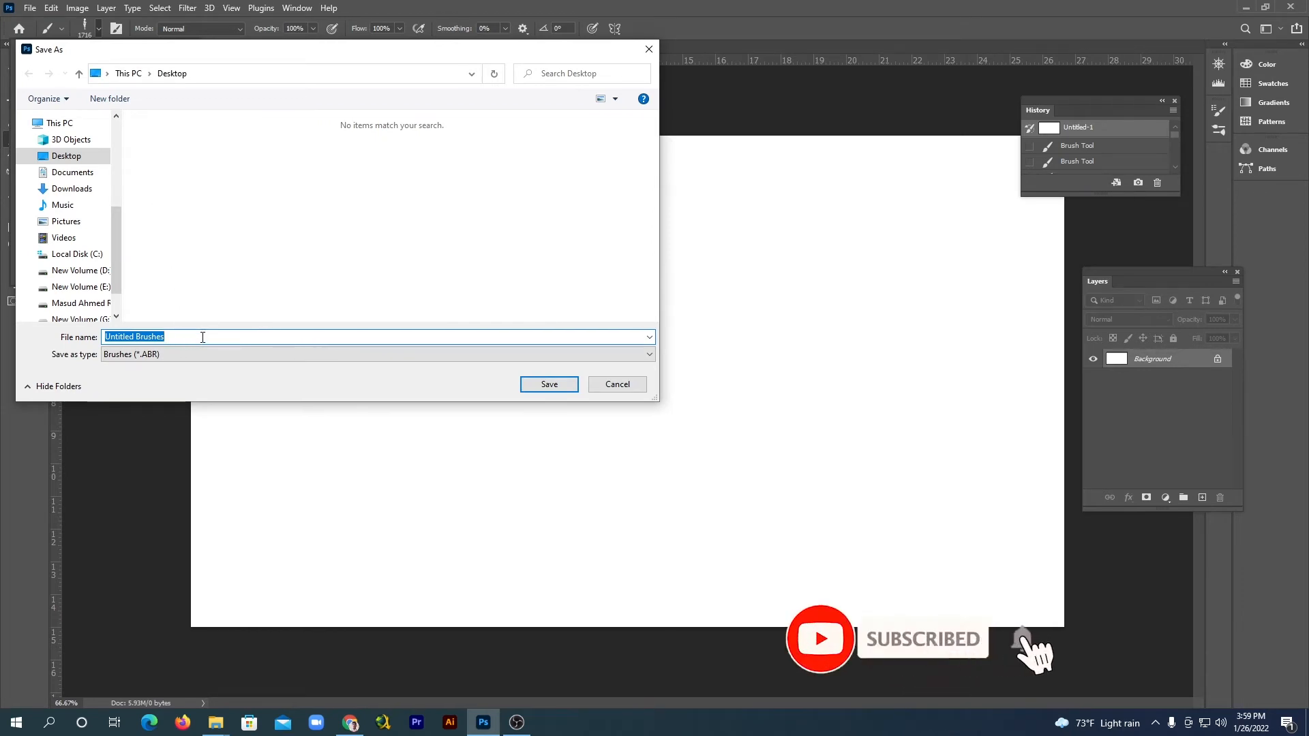
text(My b)
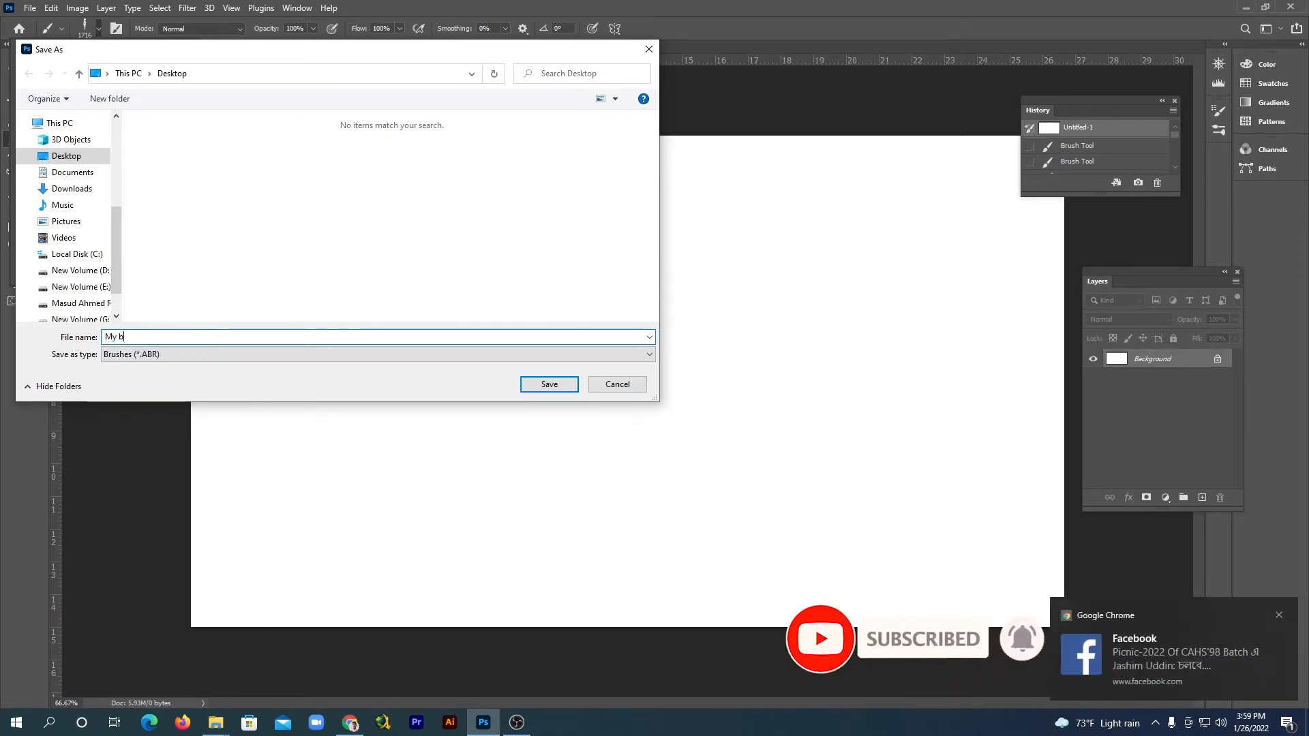
text(rush)
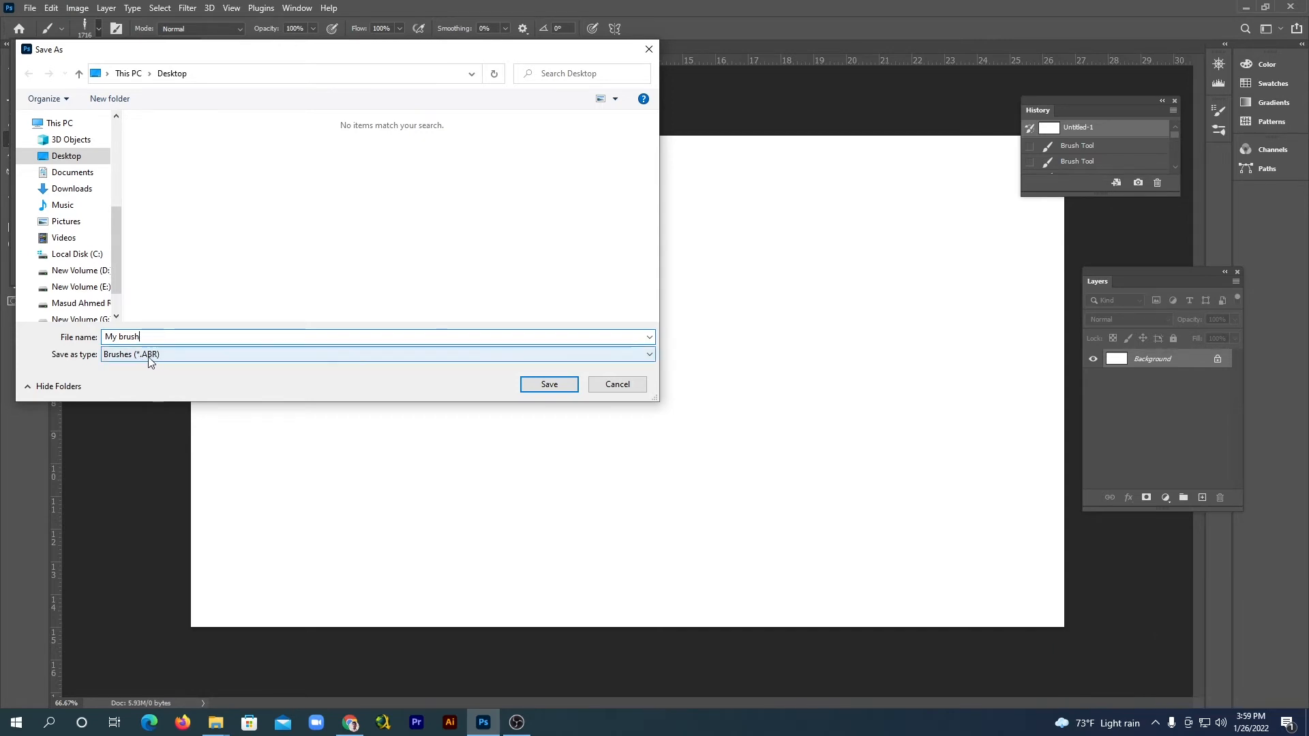
click(549, 384)
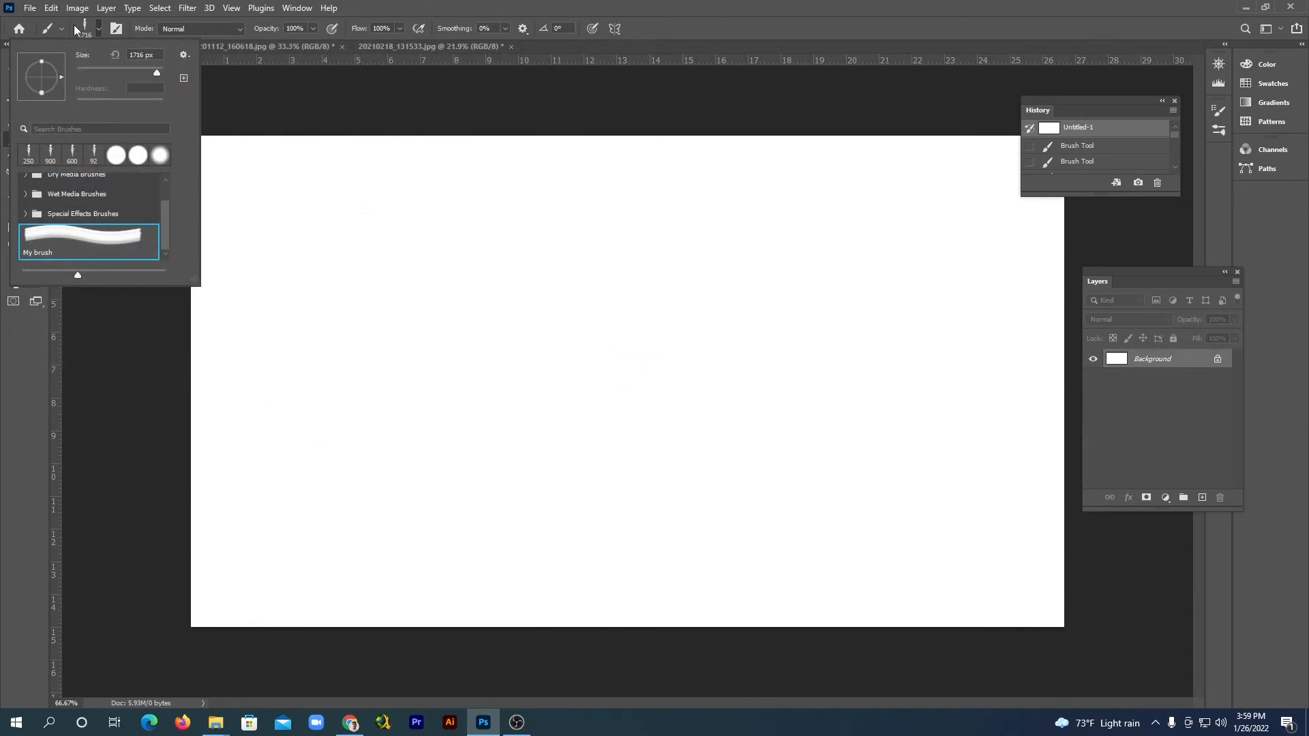
Step: Delete the My brush preset from the brush presets and close the preset list
click(98, 28)
click(97, 28)
right_click(73, 242)
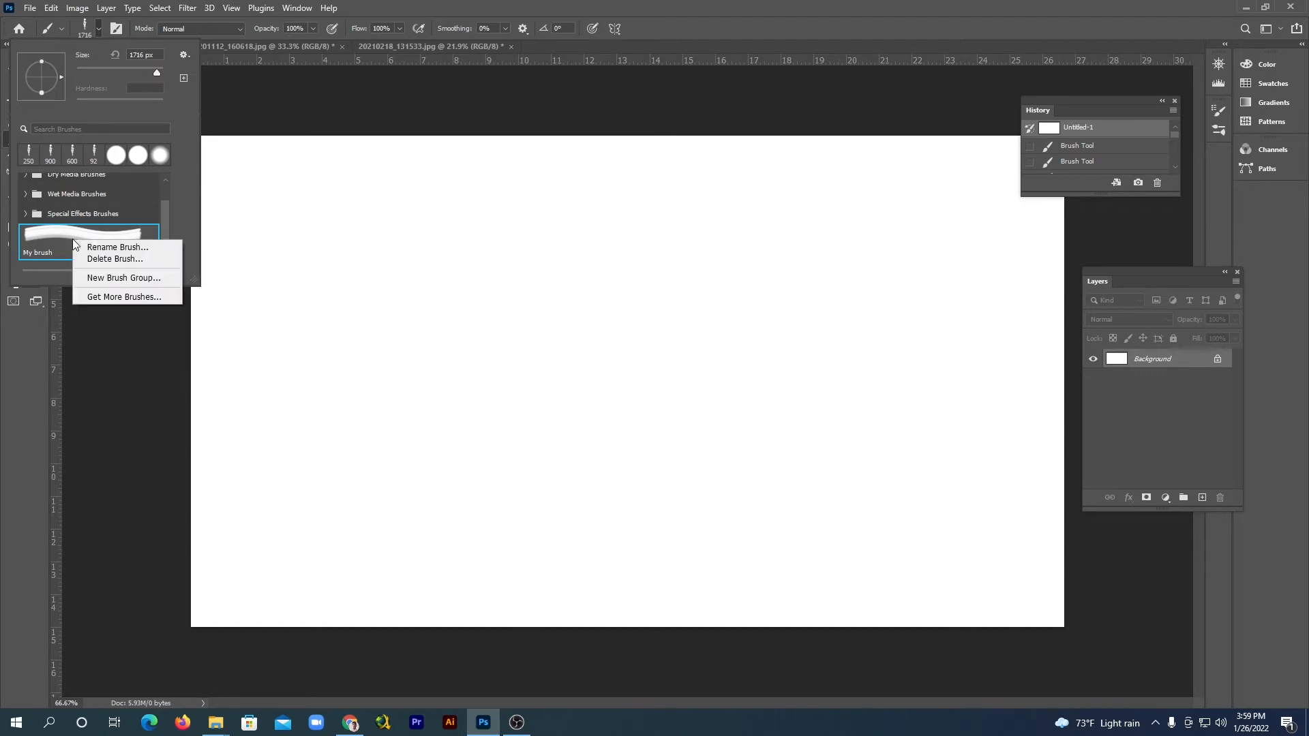
click(115, 259)
click(591, 269)
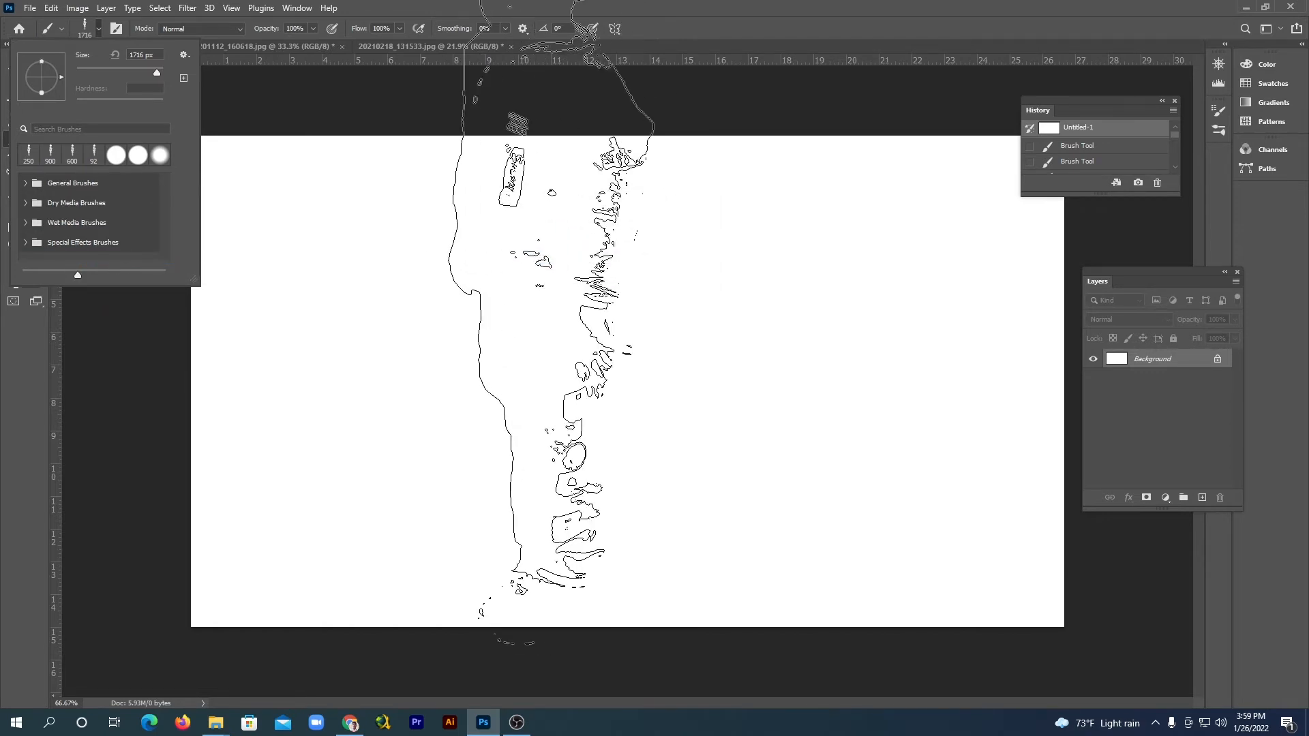
click(98, 26)
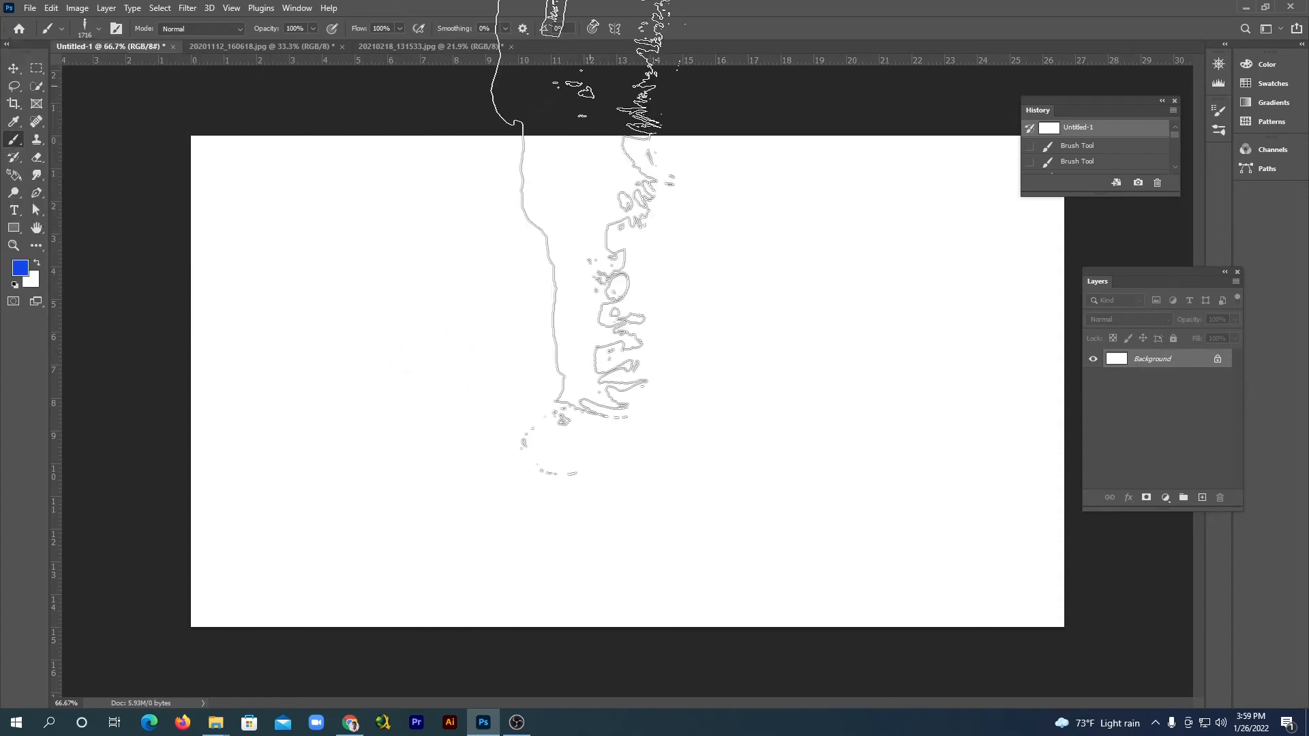
Step: Check the exported brush file on the desktop, return to Photoshop and import My brush from the Desktop into the brush presets
click(1247, 6)
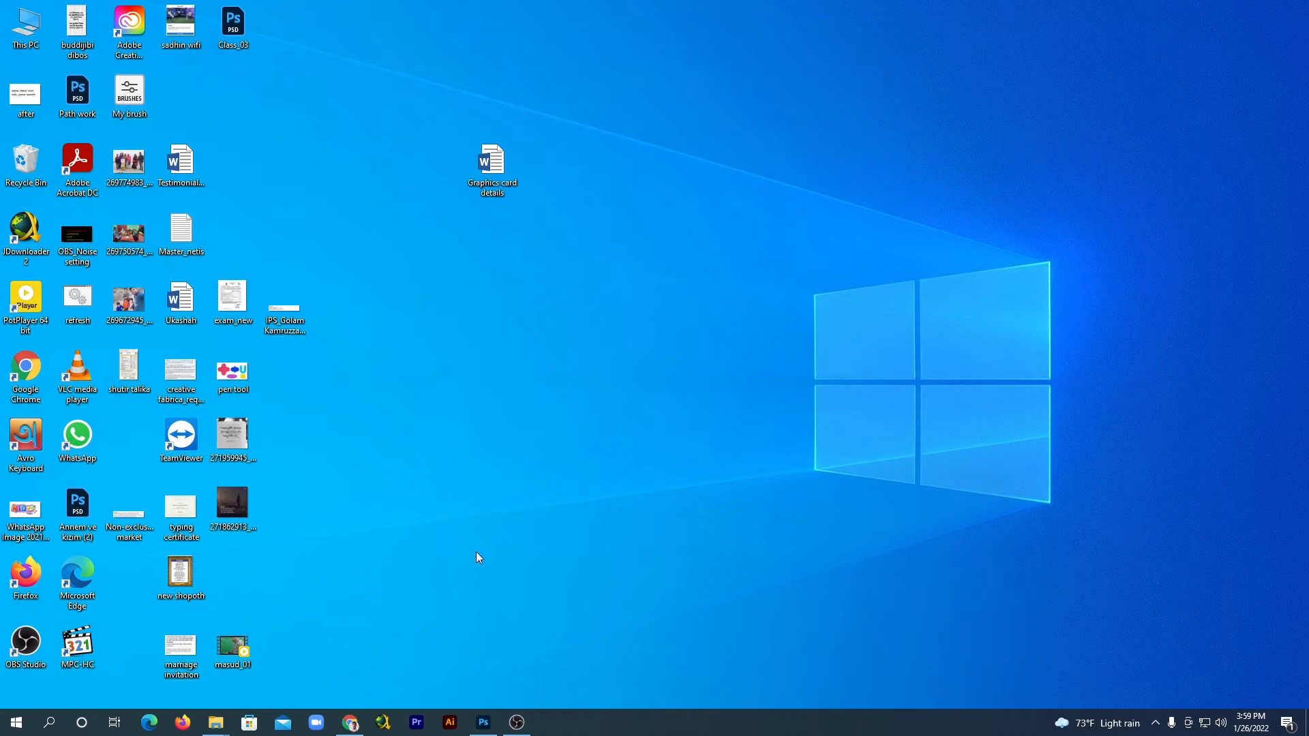
click(483, 722)
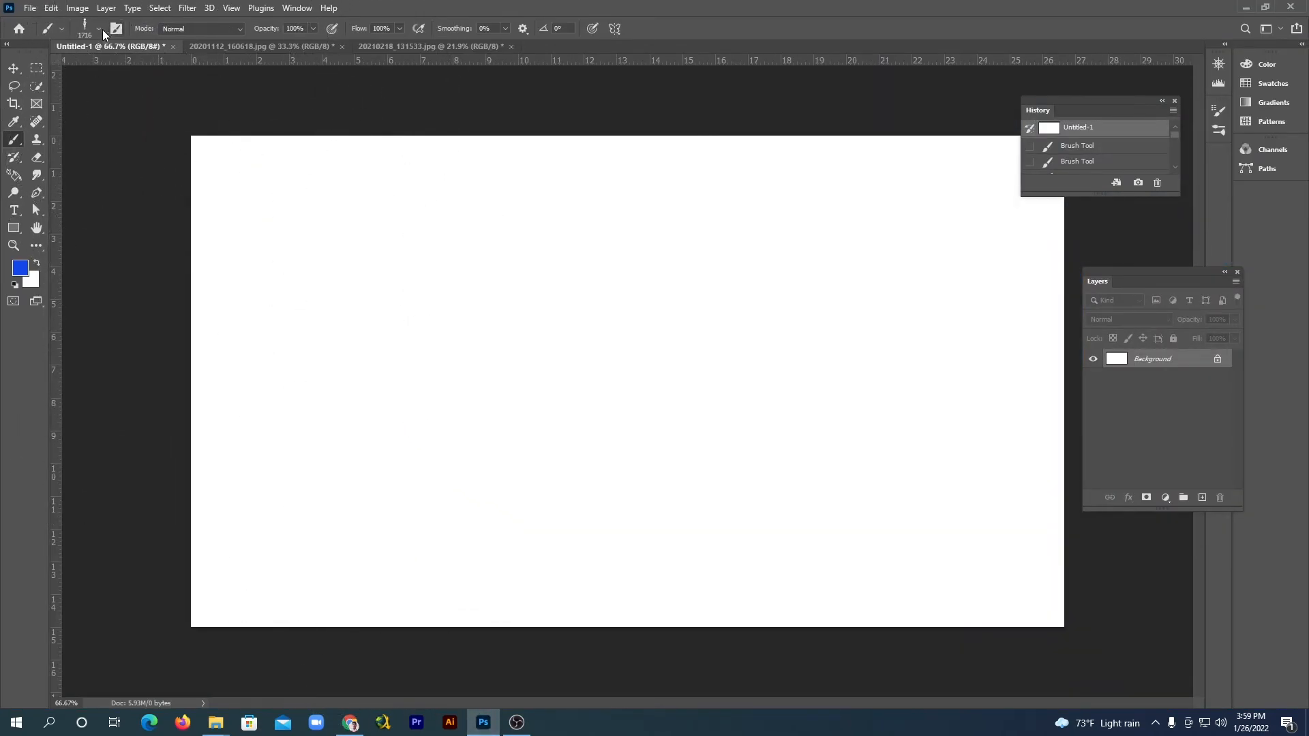
click(101, 29)
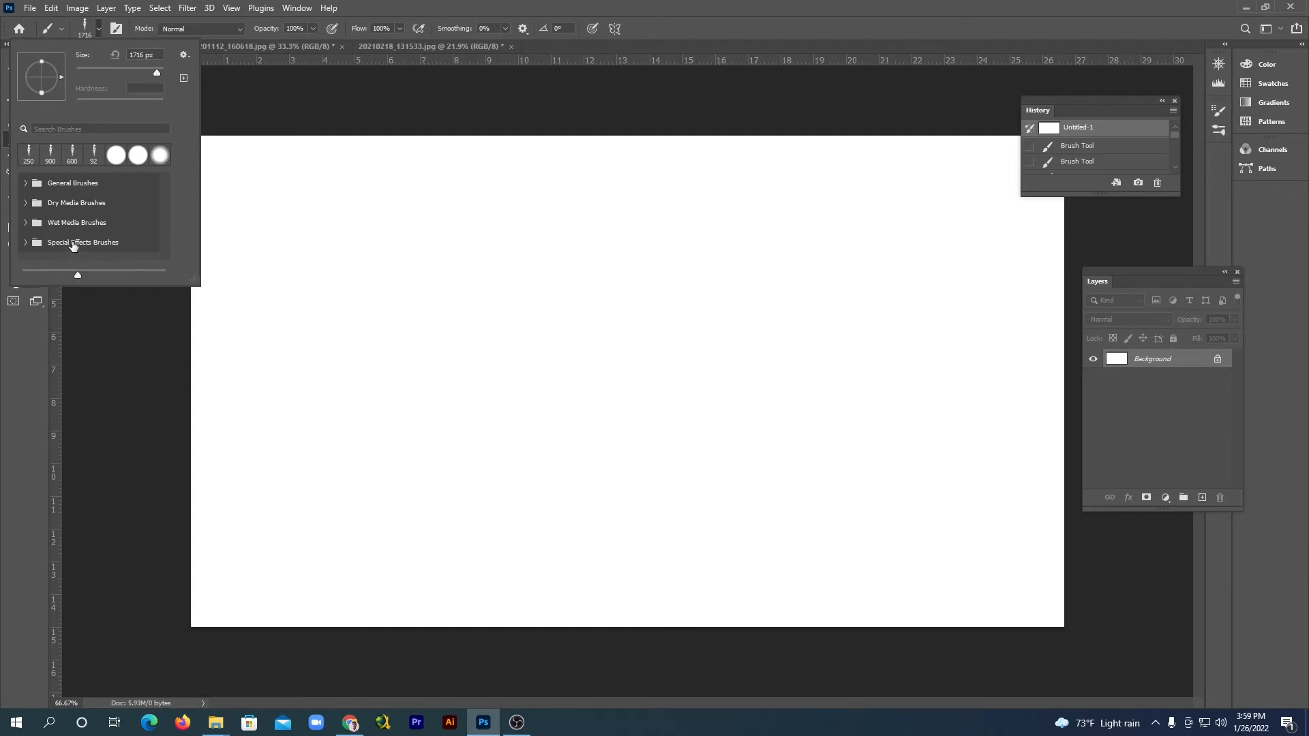
click(183, 55)
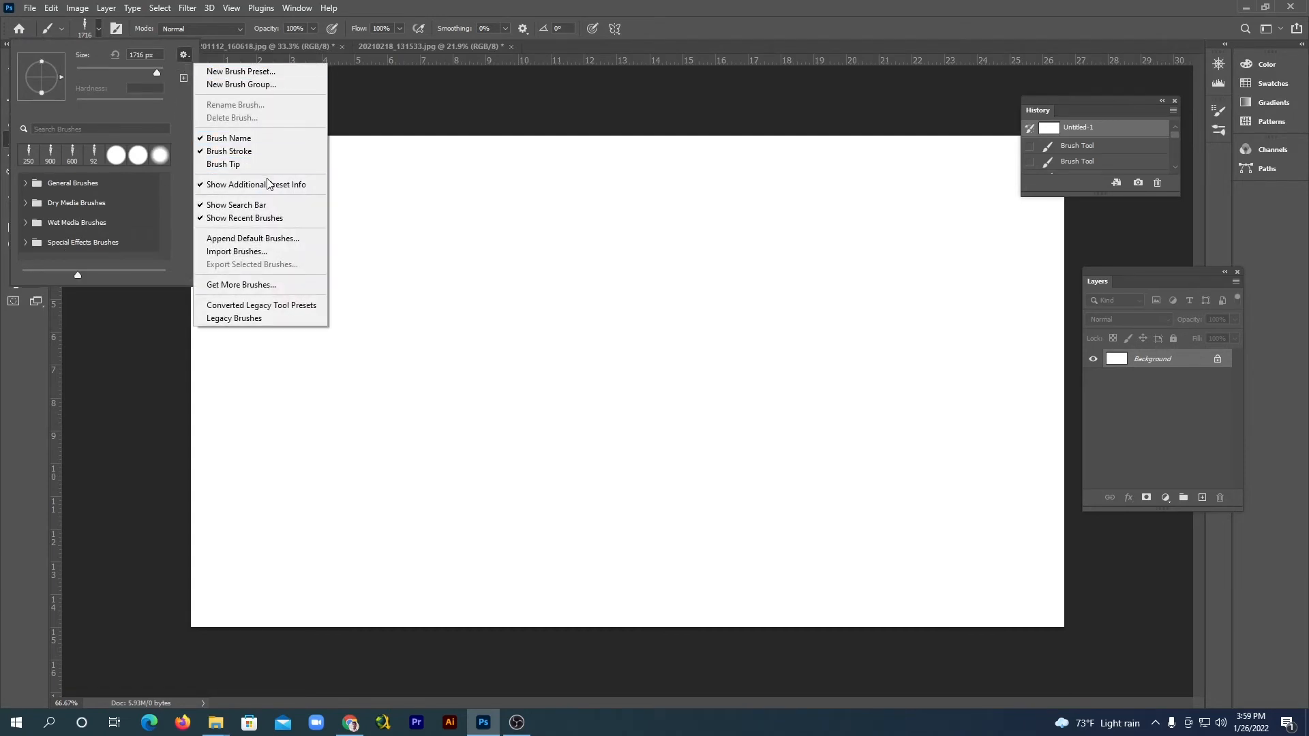
click(238, 253)
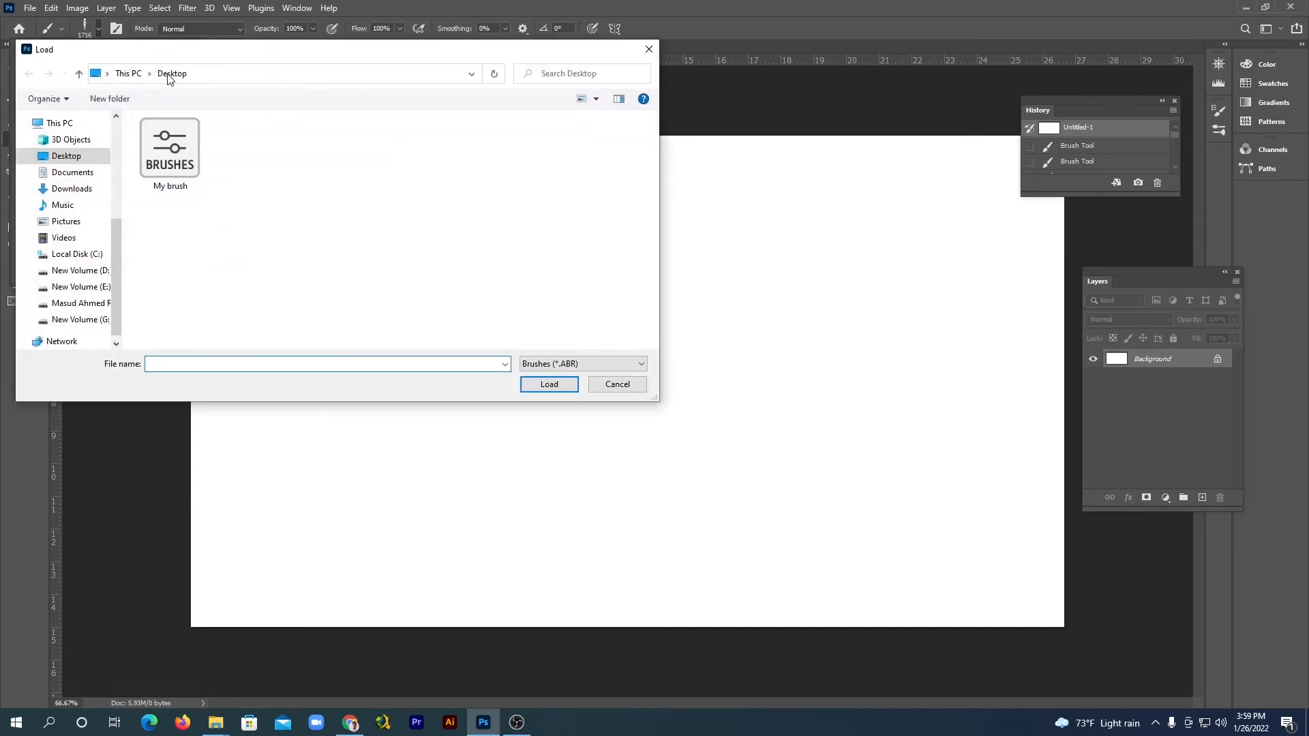
click(166, 150)
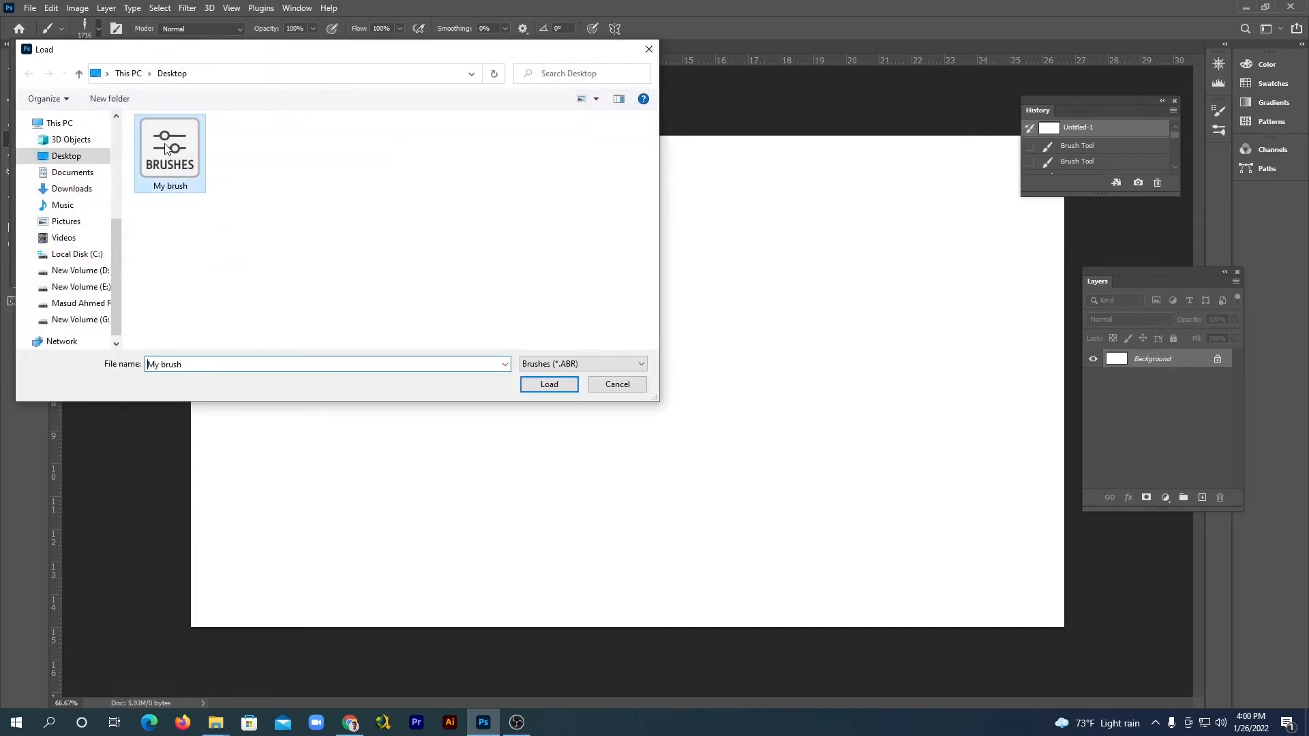
click(549, 384)
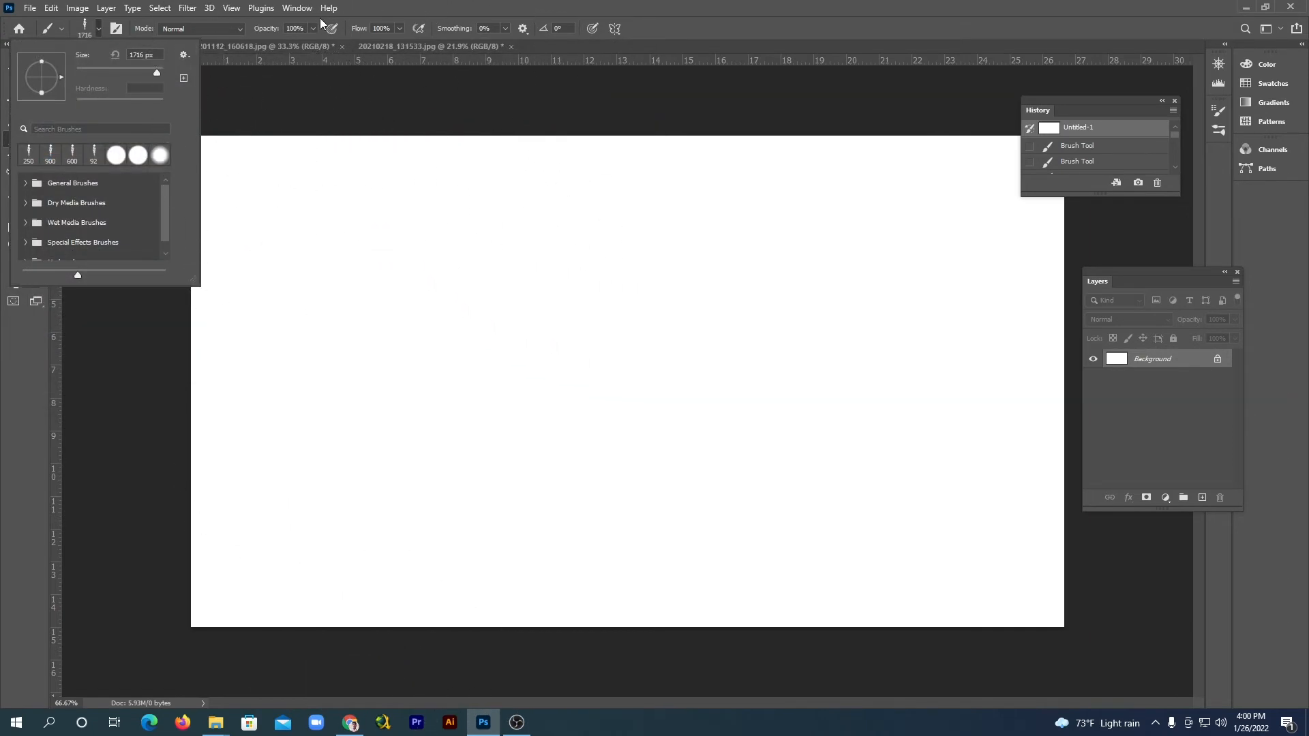
click(359, 10)
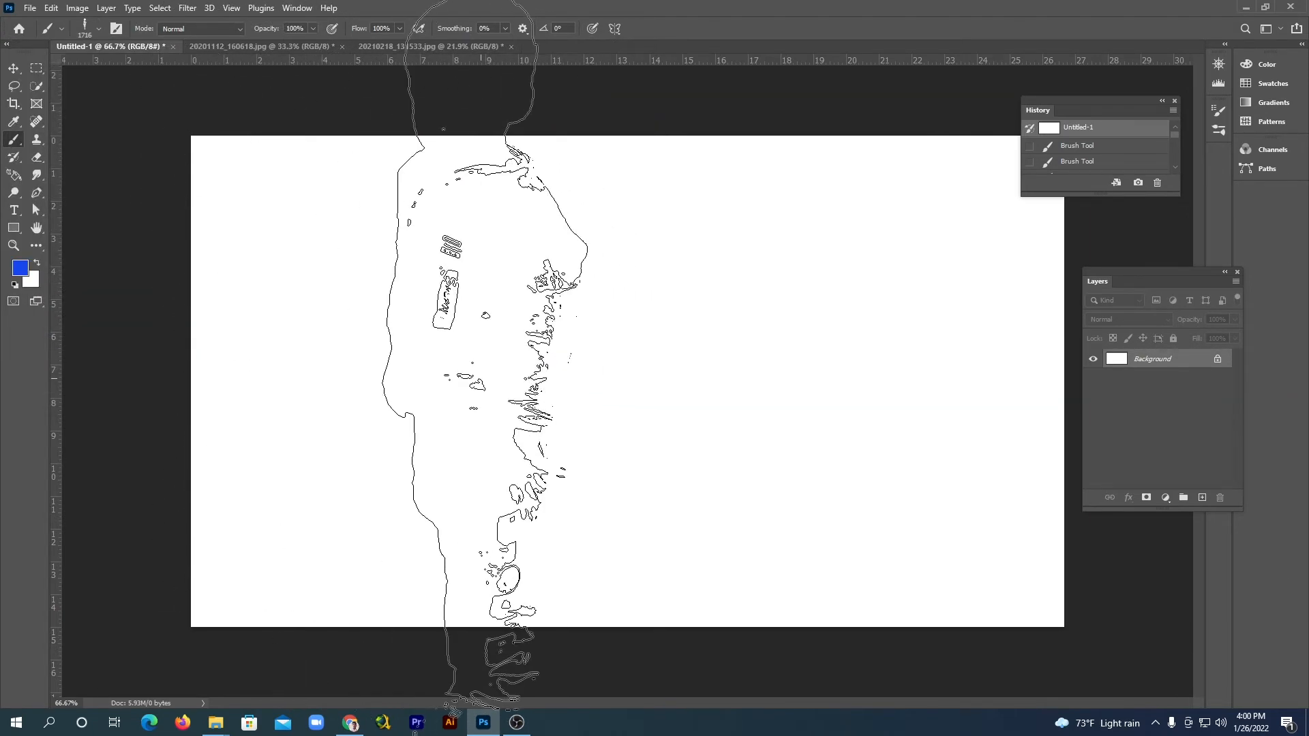
Step: Reduce the brush to 500 px and stamp two blue boy figures side by side in the canvas's upper left half
key(bracketleft)
key(bracketleft)
key(bracketleft)
key(bracketleft)
key(bracketleft)
key(bracketleft)
key(bracketleft)
key(bracketleft)
key(bracketleft)
key(bracketleft)
key(bracketleft)
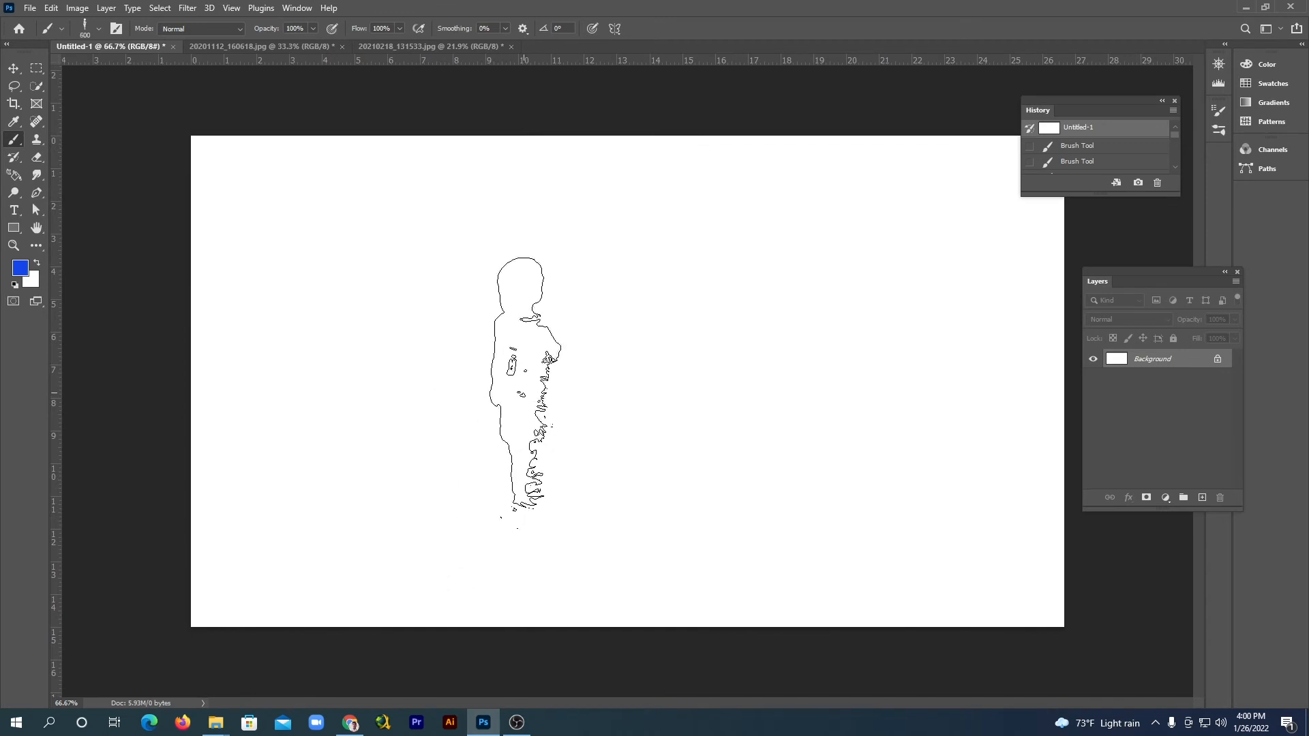
key(bracketleft)
click(433, 307)
click(583, 305)
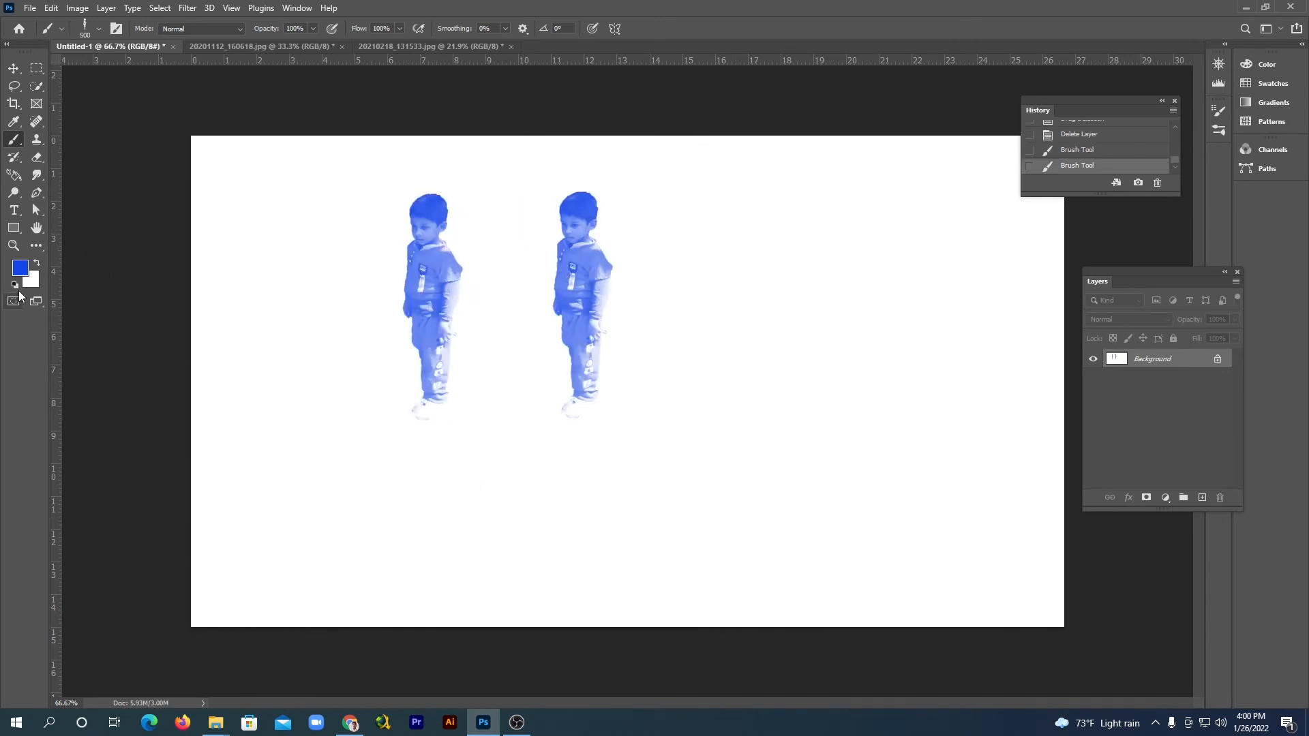
Step: Change the foreground colour to a medium olive green
click(19, 268)
click(584, 325)
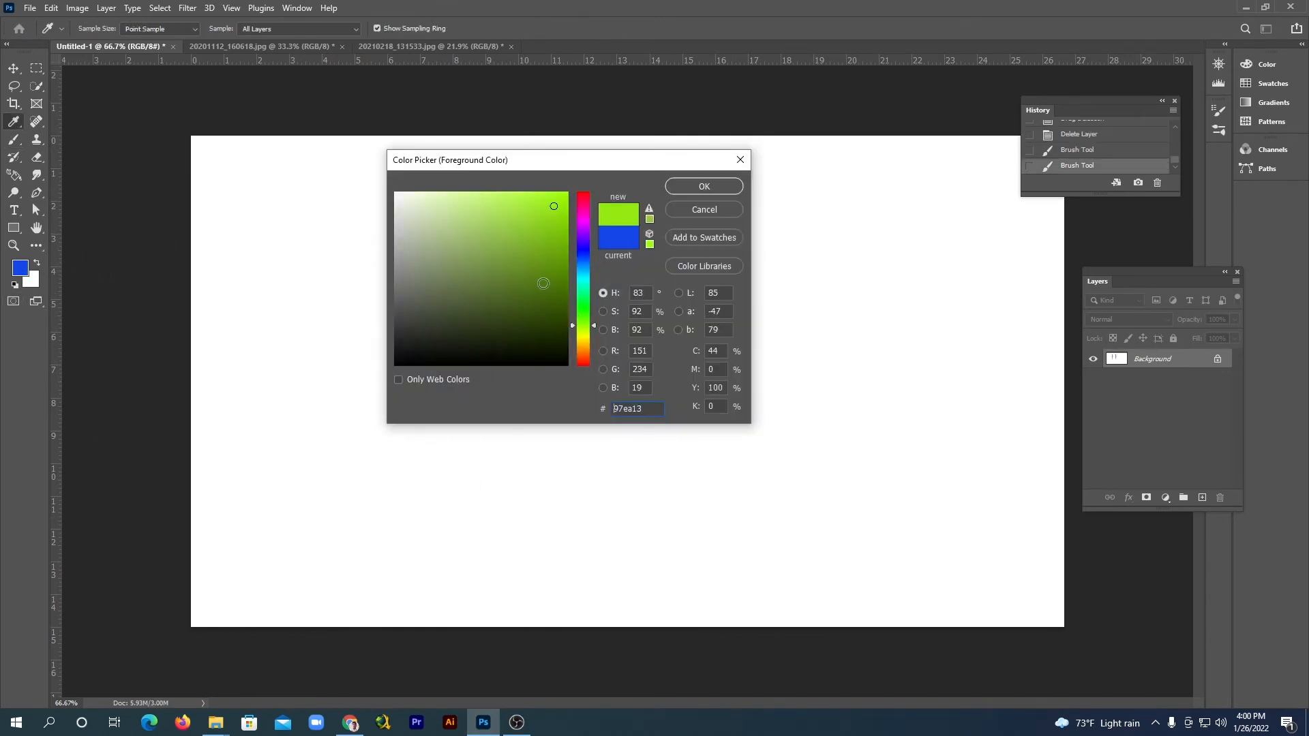
click(542, 261)
click(677, 186)
Step: Stamp three green boy figures at 500 px beside and between the blue ones, slightly lower on the canvas
click(680, 360)
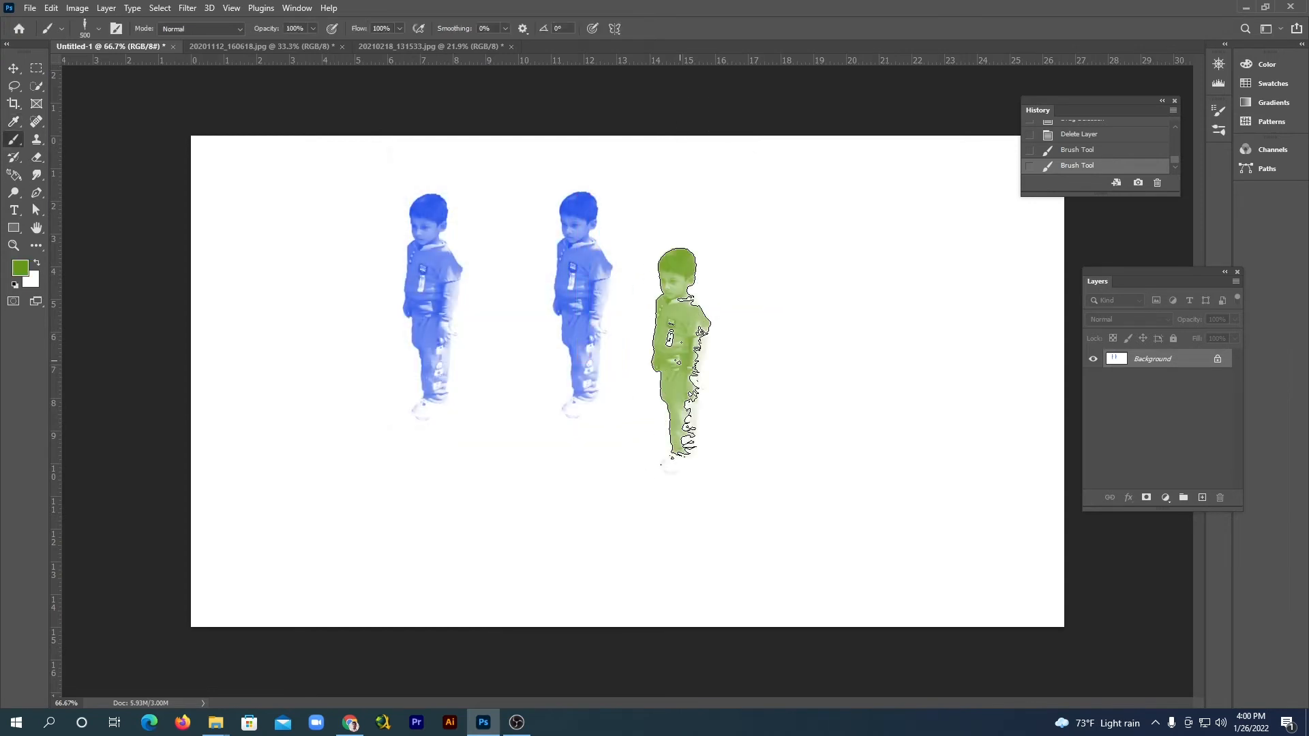
click(507, 394)
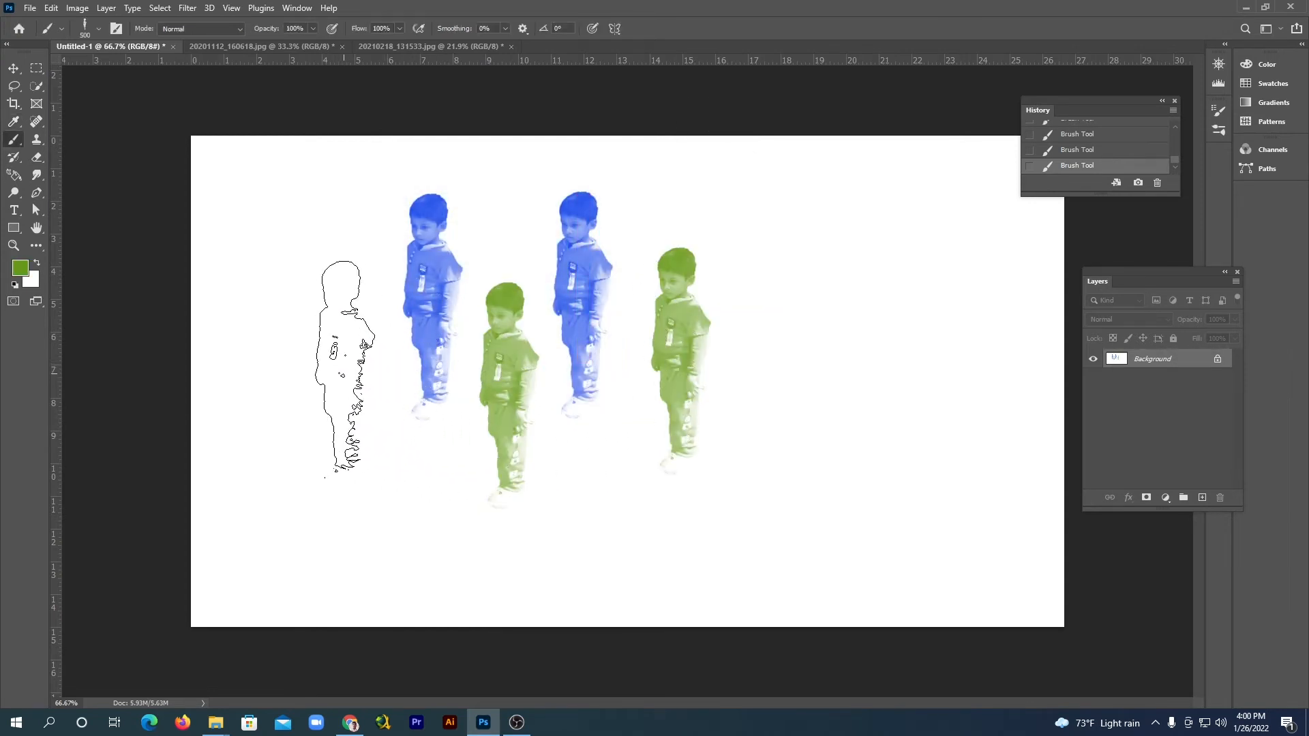
click(344, 369)
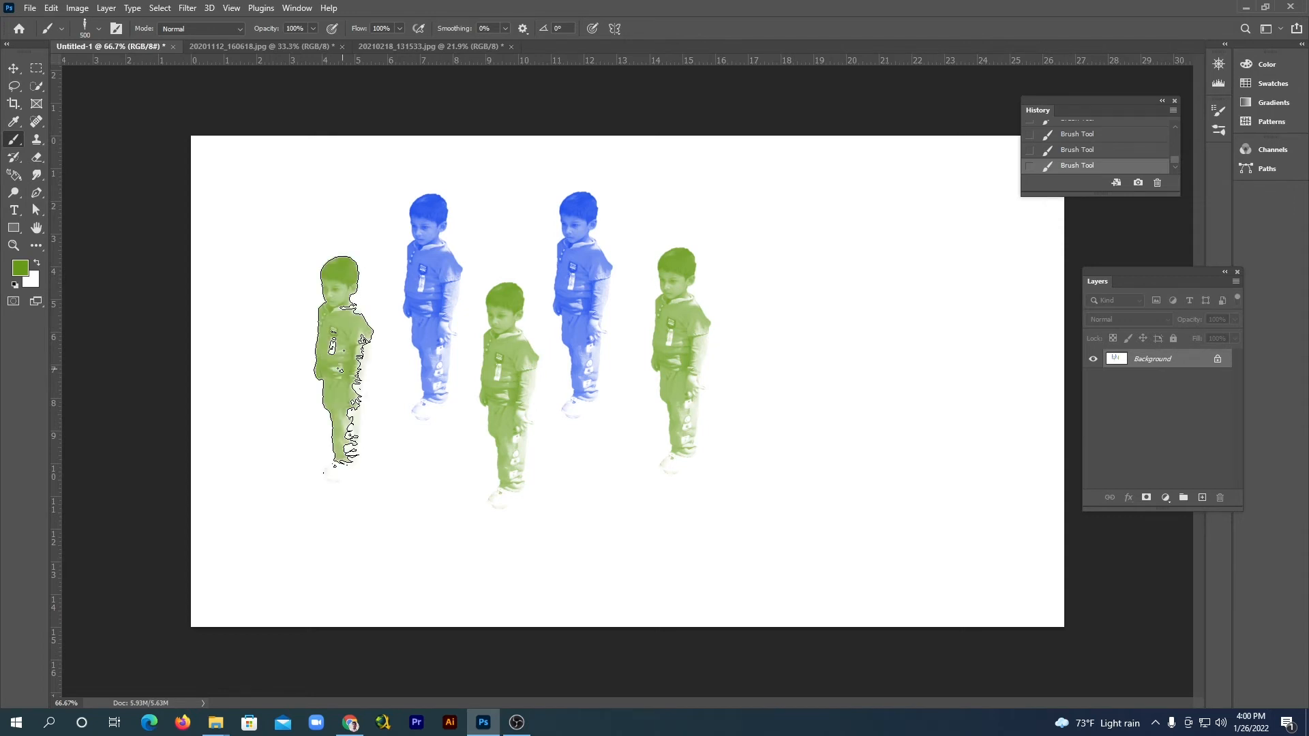
Step: Revert the document to its initial Untitled-1 history state to clear all the stamped figures
mouse_move(1174, 160)
mouse_down()
mouse_move(1176, 138)
mouse_move(1154, 126)
mouse_up()
click(1140, 128)
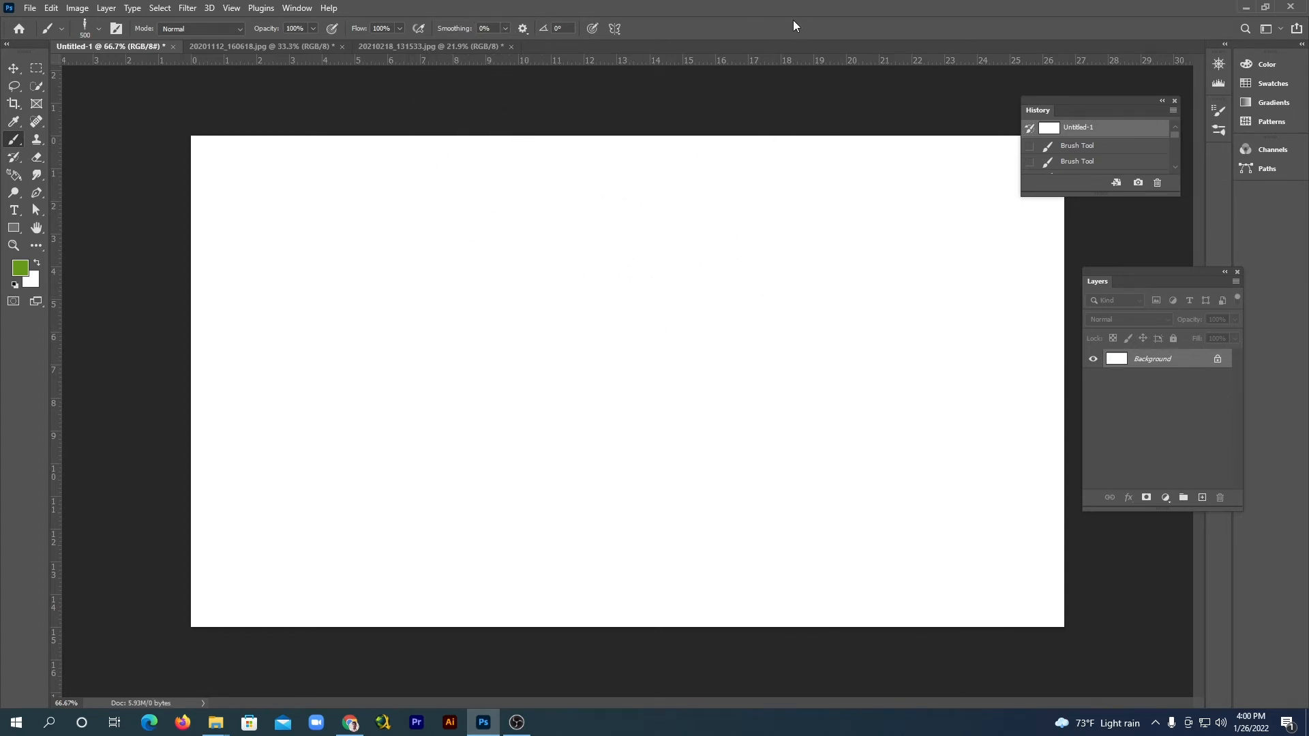
Step: Switch to Chrome and search Google for "free photoshop brushes download"
click(1245, 10)
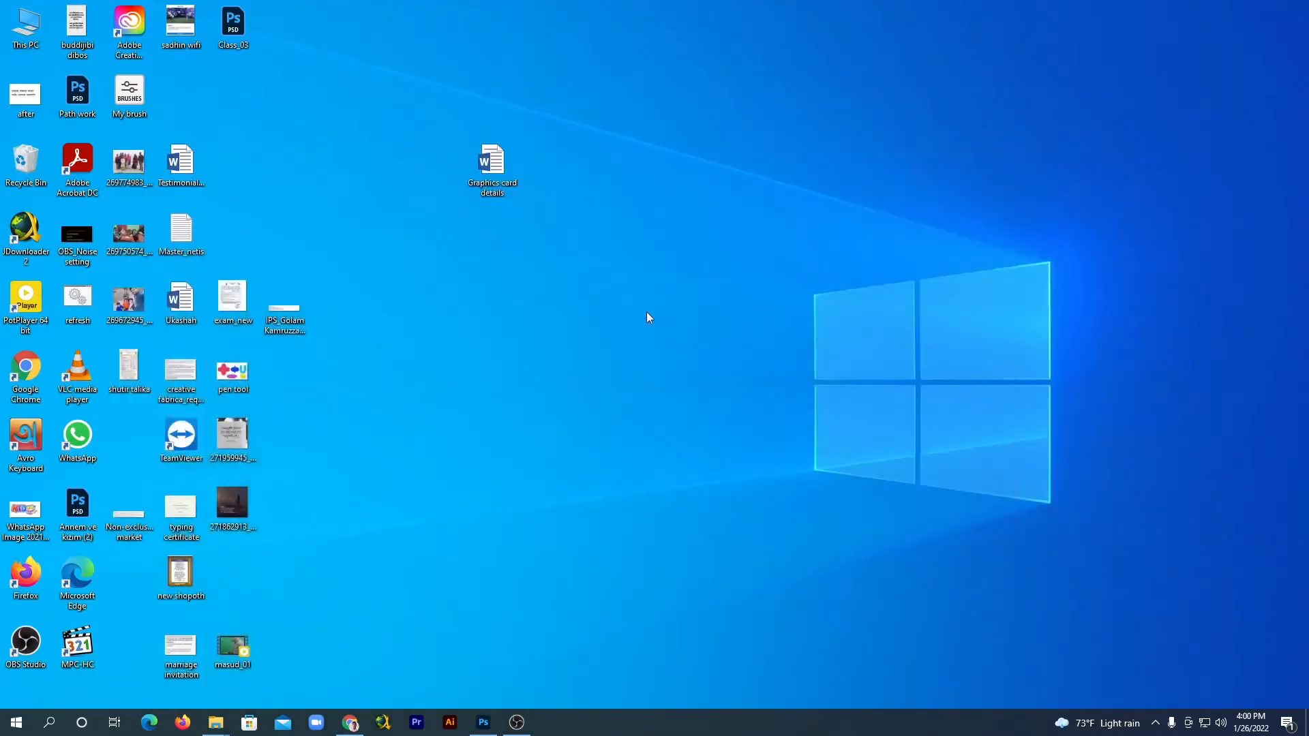
click(345, 725)
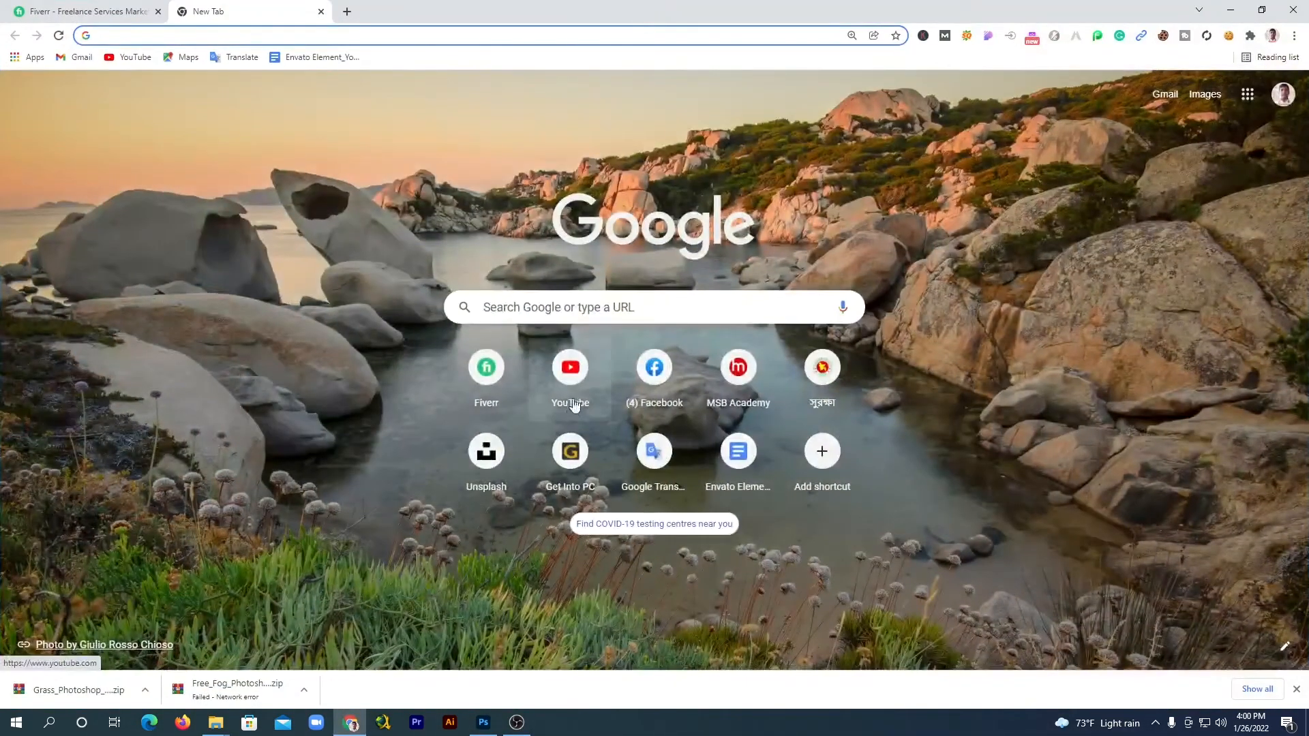
click(601, 306)
text(free photoshop brushes download)
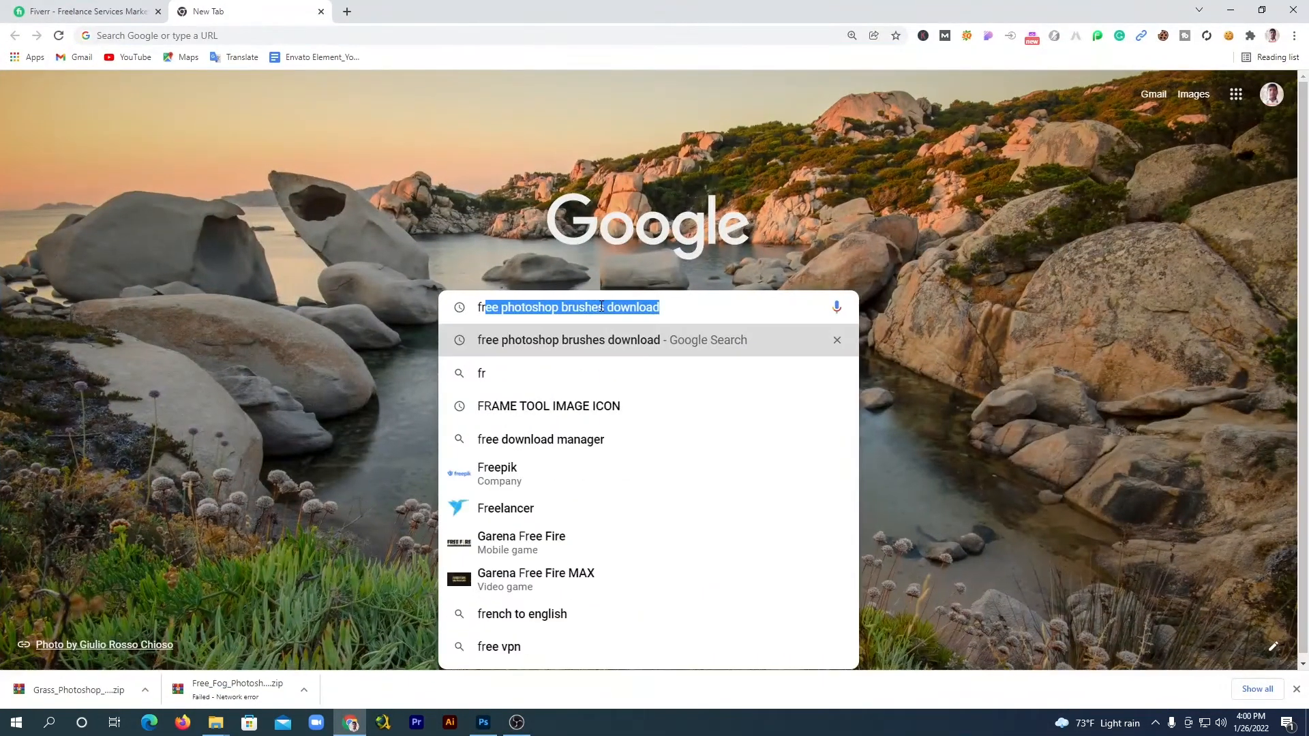
key(Right)
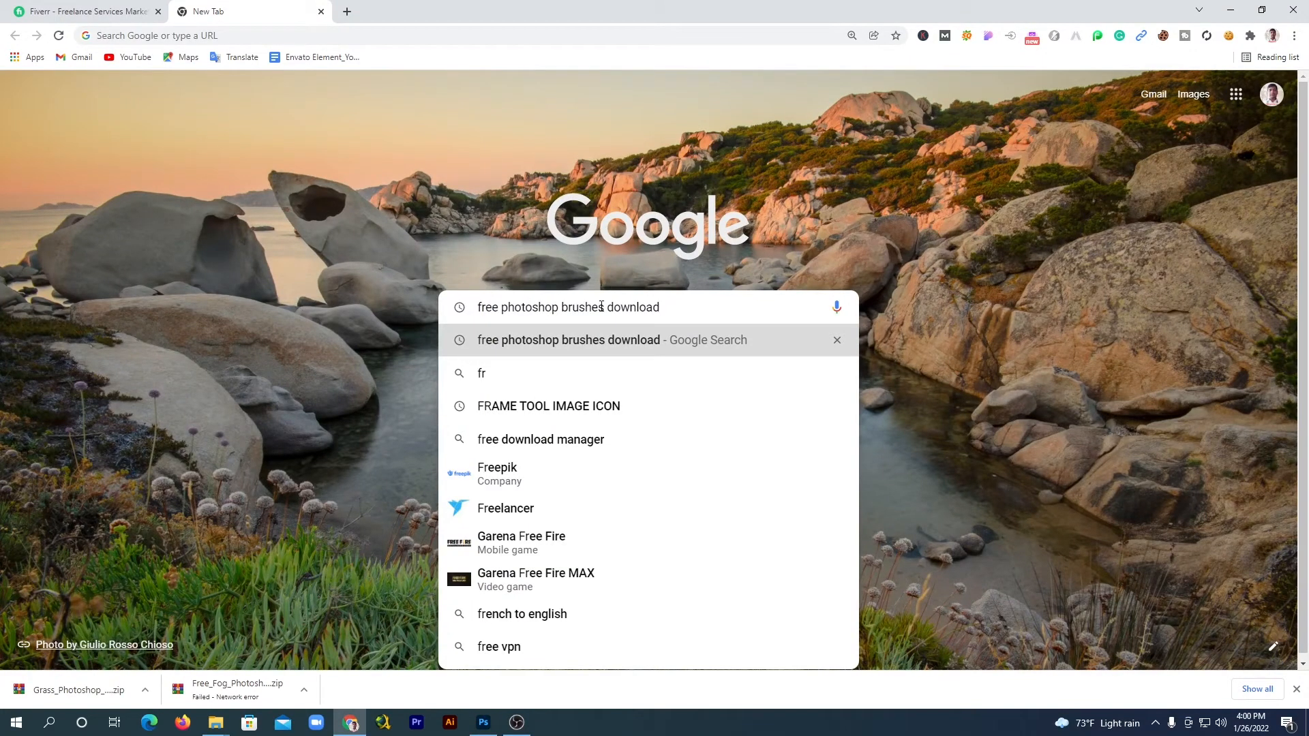
key(Return)
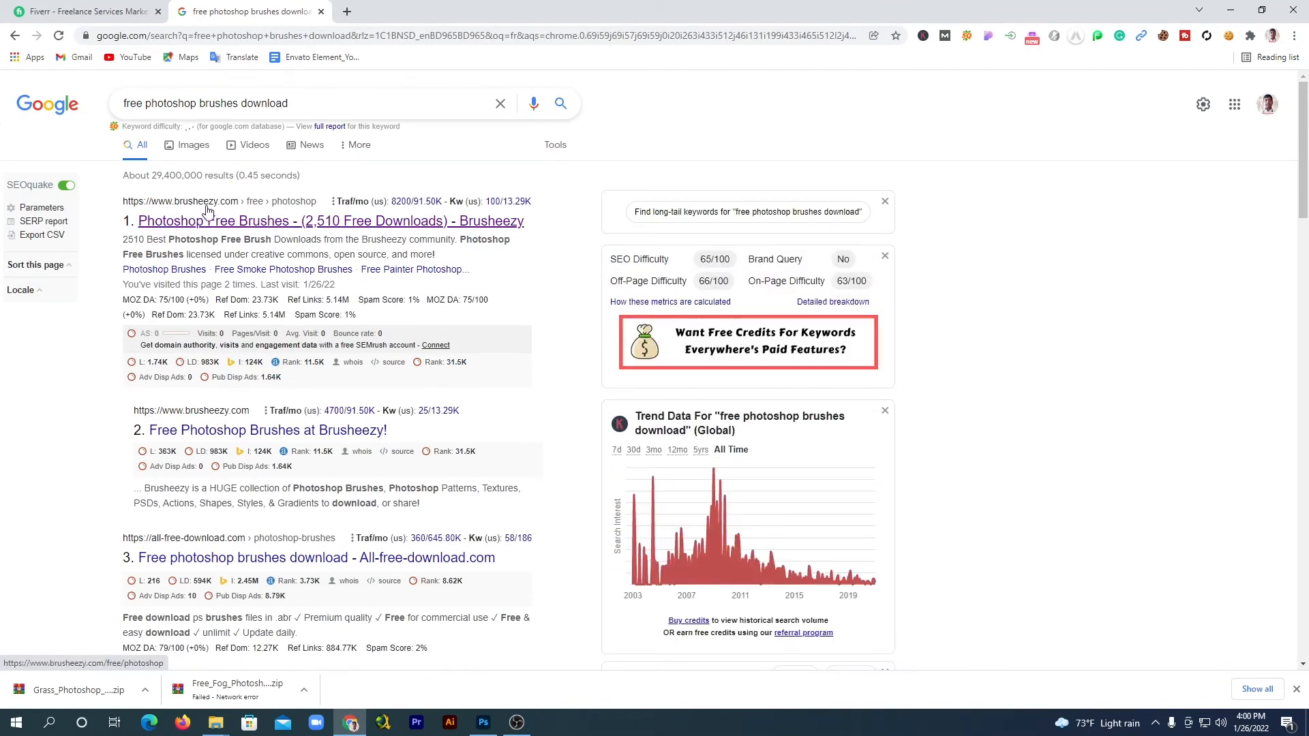
Step: Look through the search results and open Brusheezy's Photoshop Free Brushes page
scroll(271, 411, down, 4)
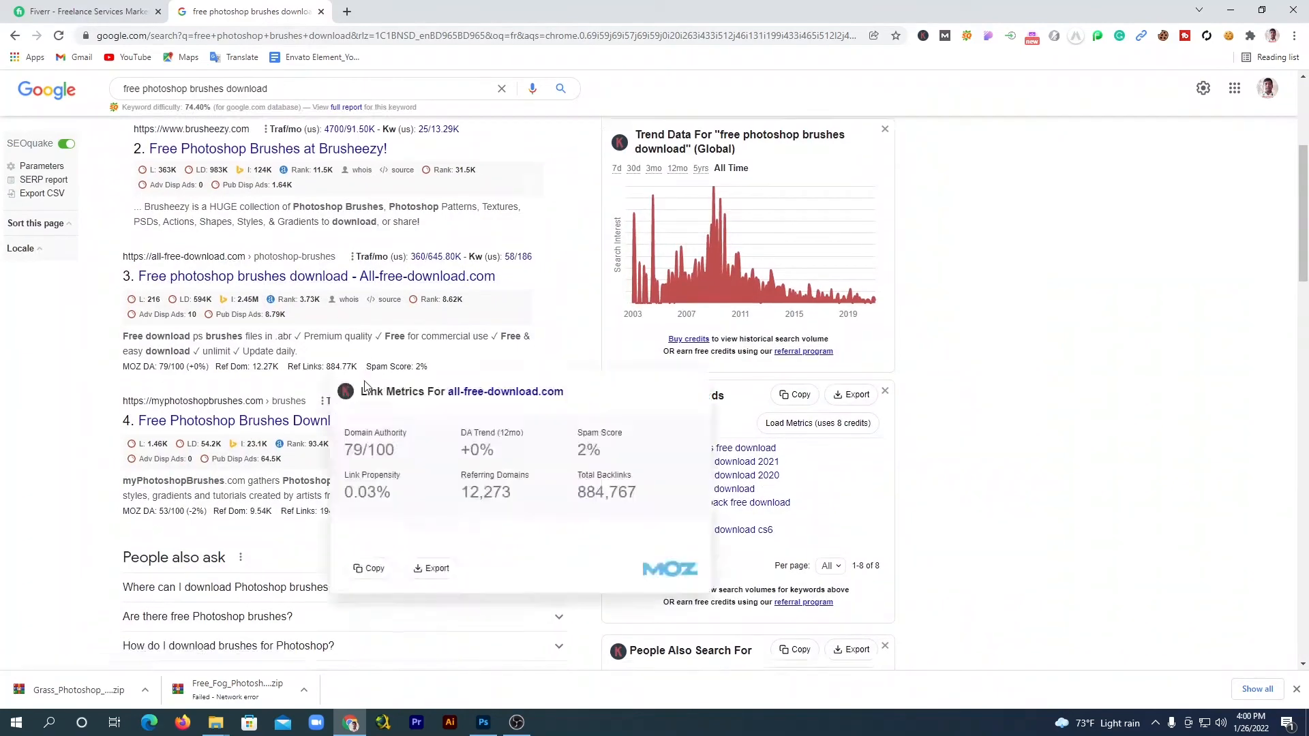
scroll(201, 295, down, 2)
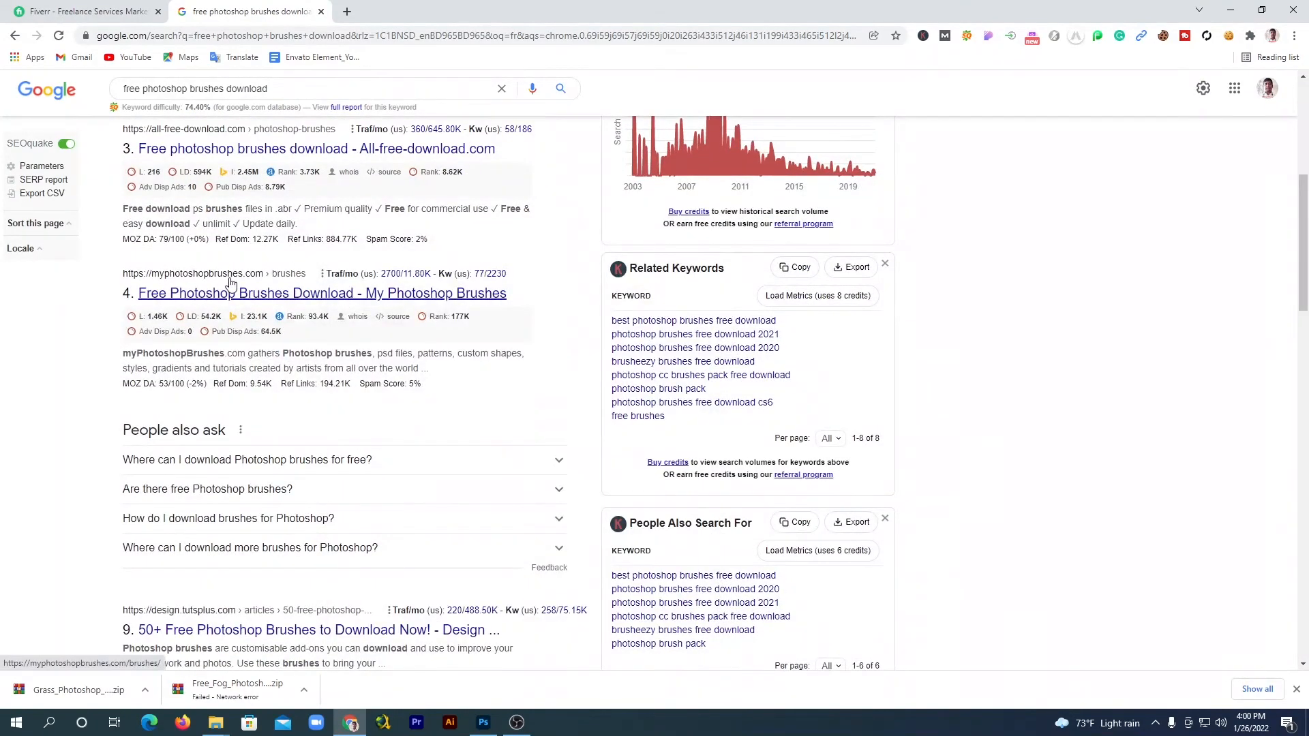
scroll(220, 287, up, 6)
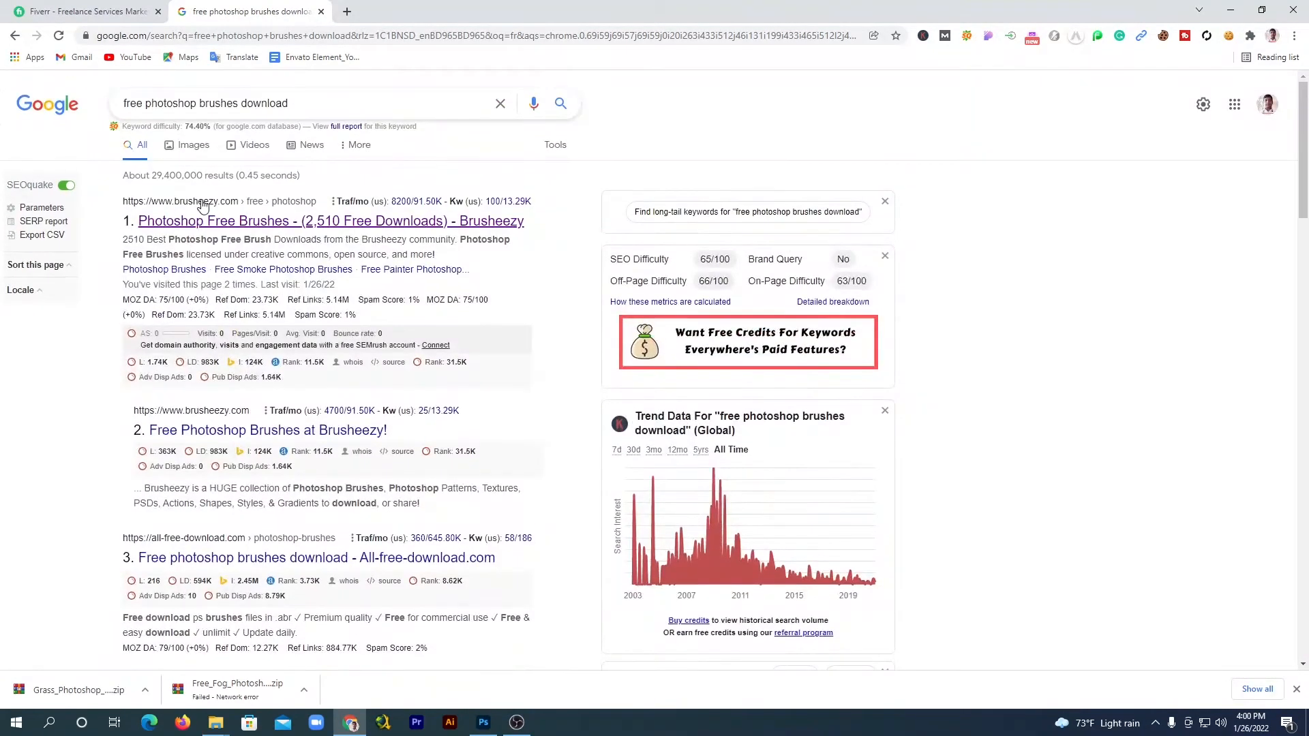
click(178, 223)
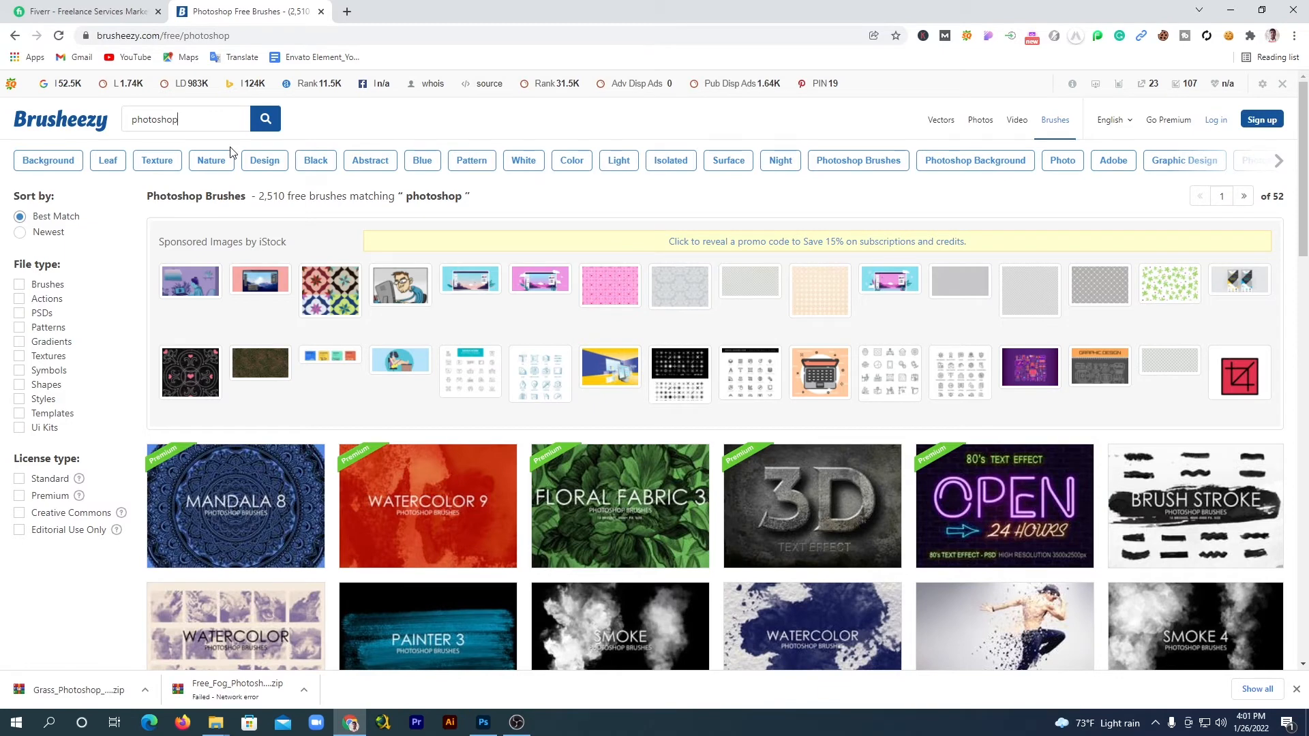
Step: Replace the Brusheezy search term with "grass b" and run the search
key(BackSpace)
key(BackSpace)
key(BackSpace)
key(BackSpace)
key(BackSpace)
key(BackSpace)
key(BackSpace)
key(BackSpace)
text(grass b)
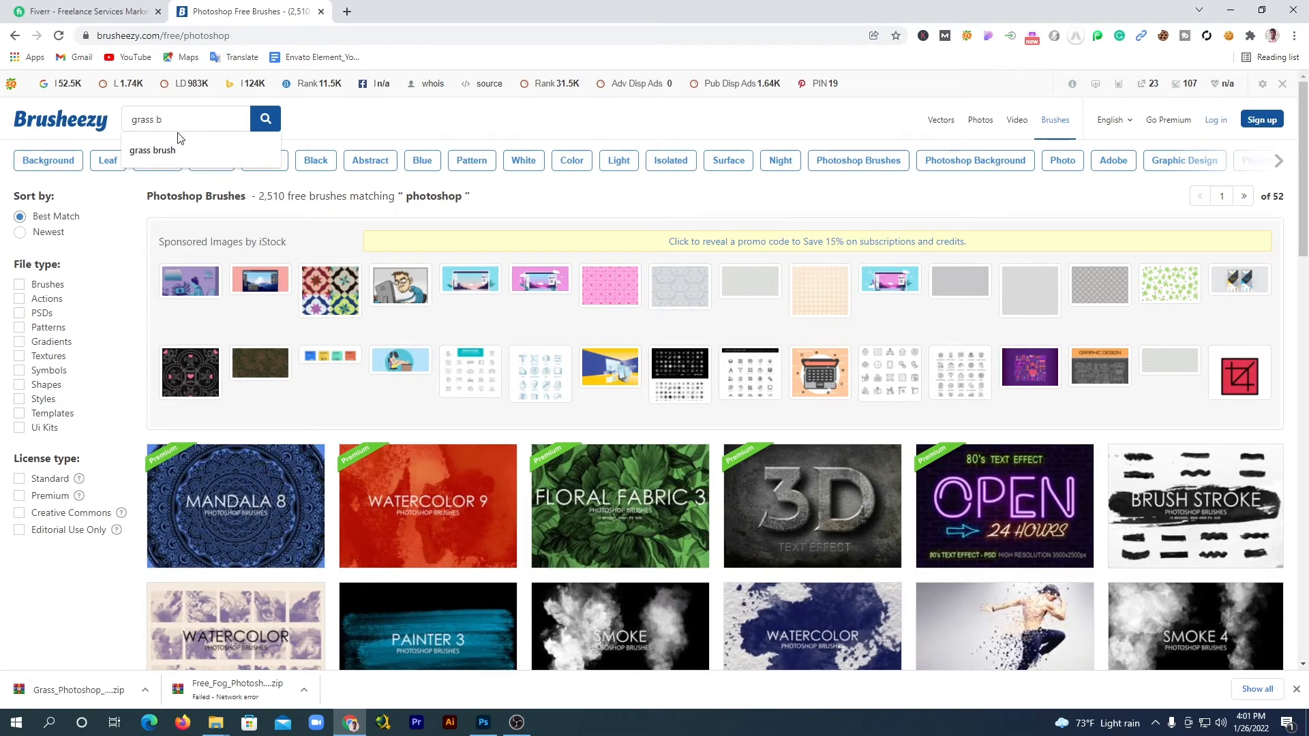
click(265, 120)
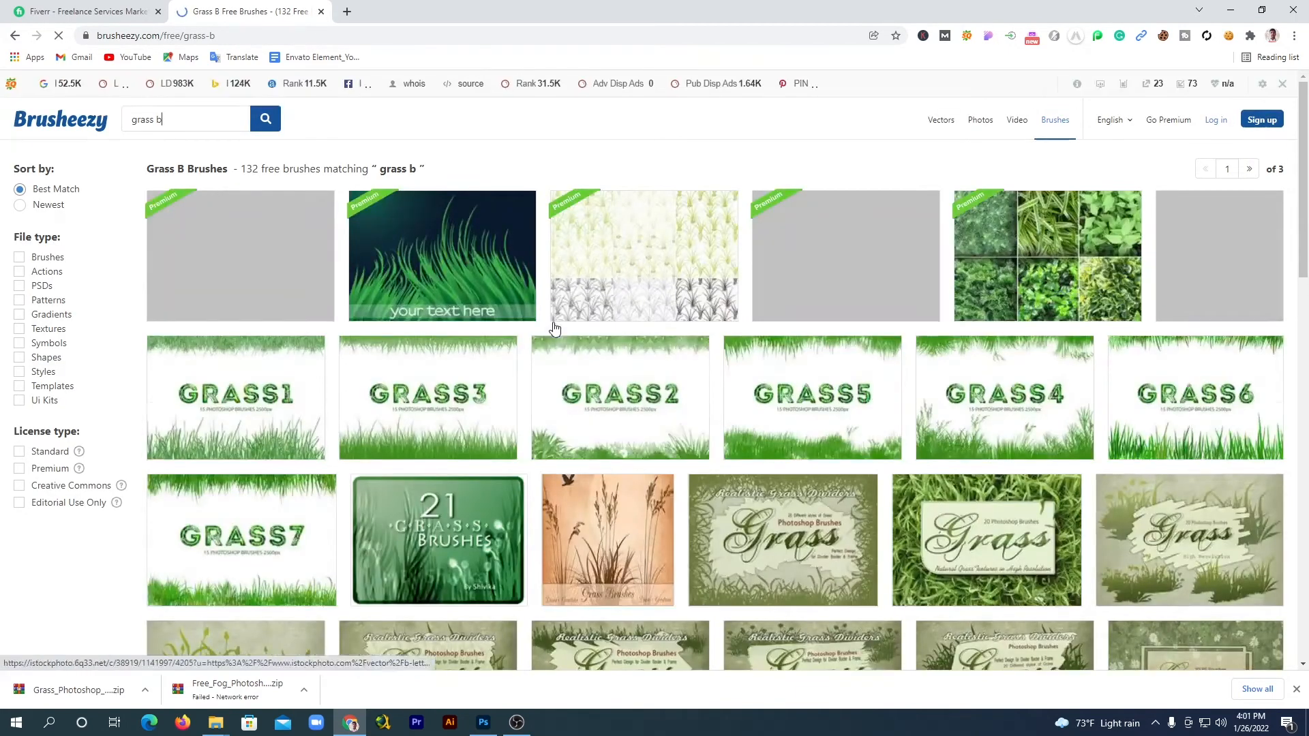
Step: Open Grass Photoshop Brushes 6 from the results, download it for free and dismiss the download pop-up
scroll(750, 354, down, 4)
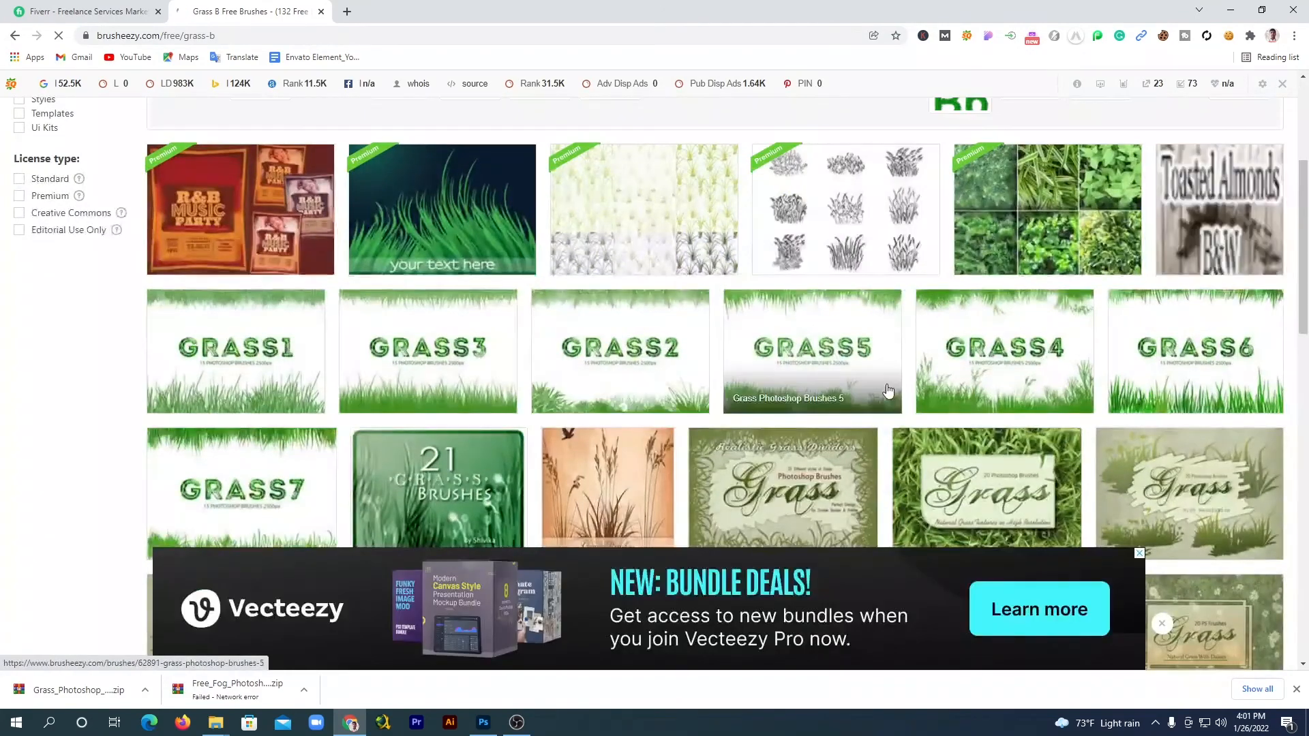
scroll(888, 391, down, 3)
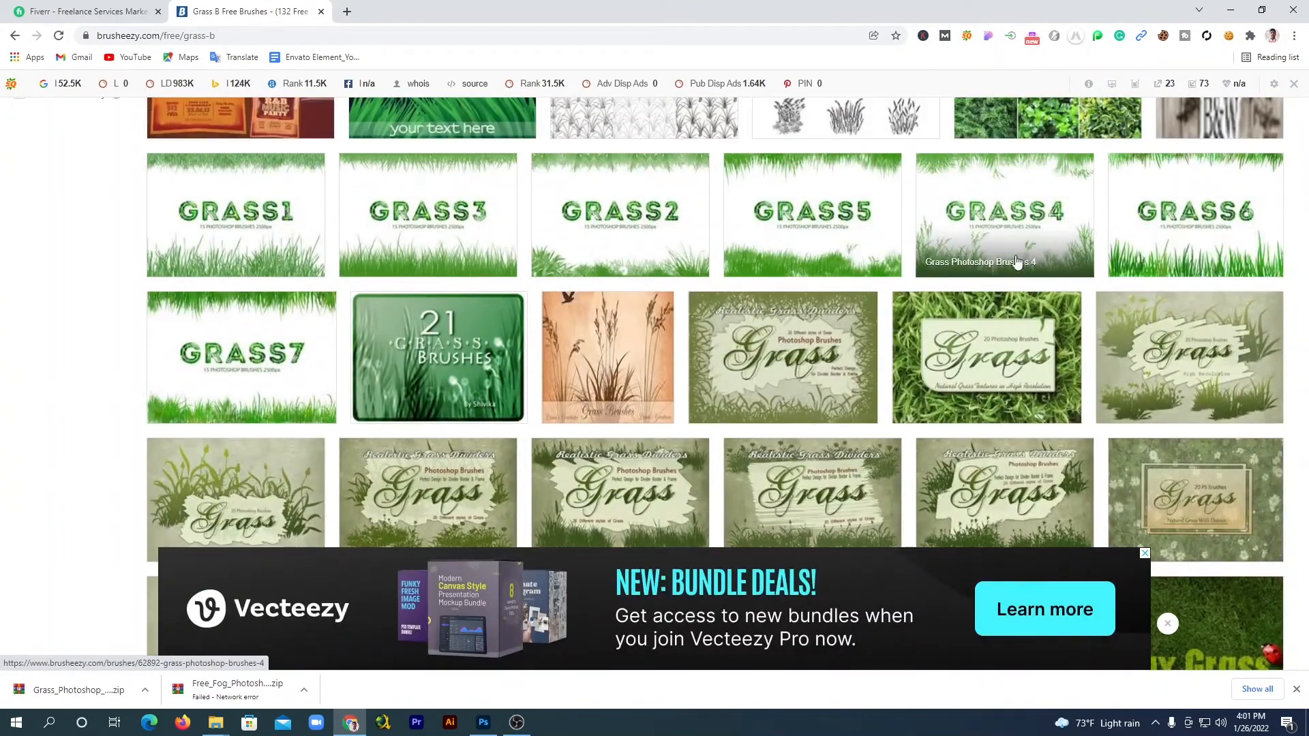
click(1183, 242)
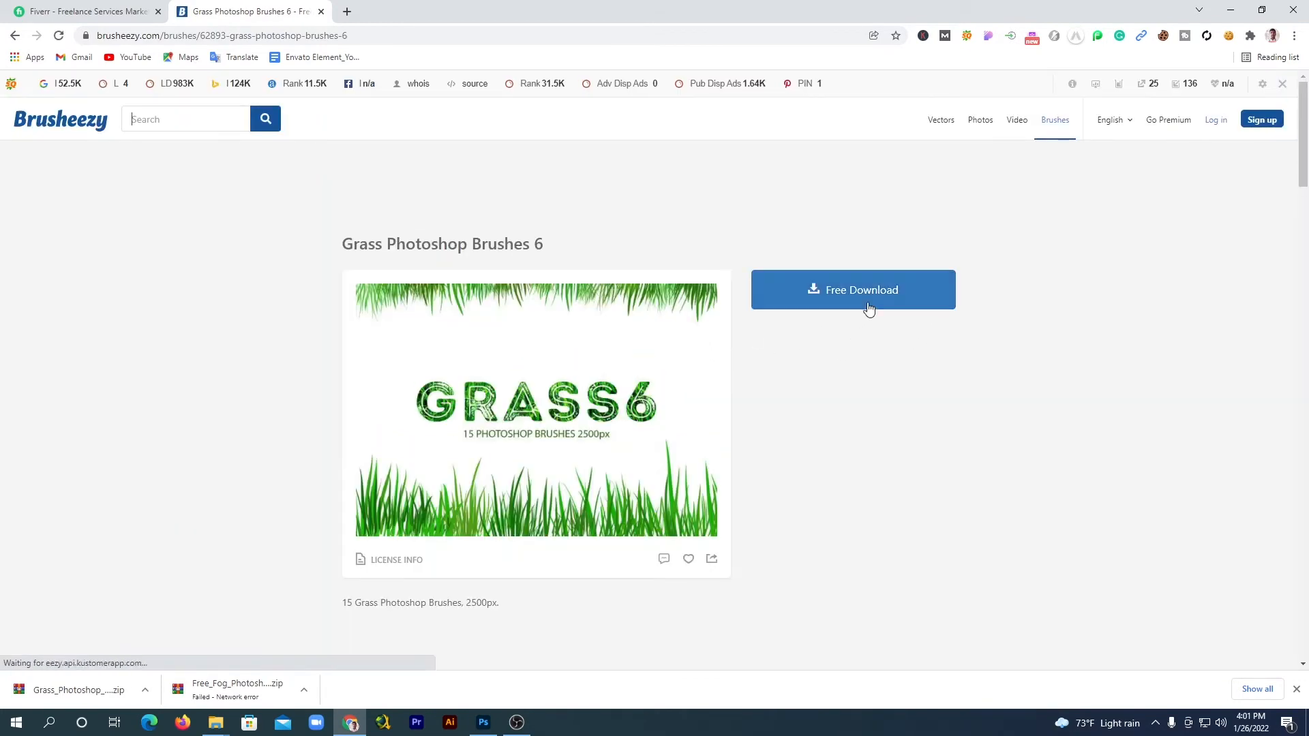
click(870, 286)
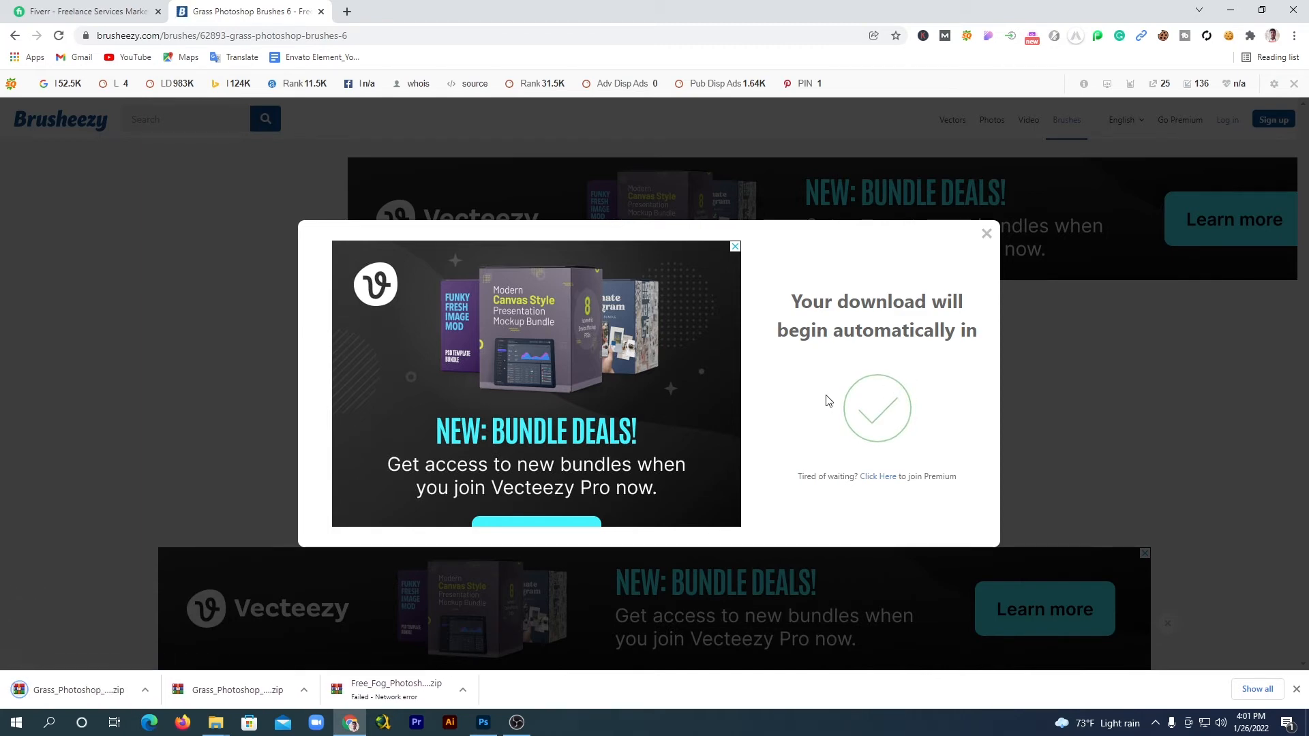
click(987, 234)
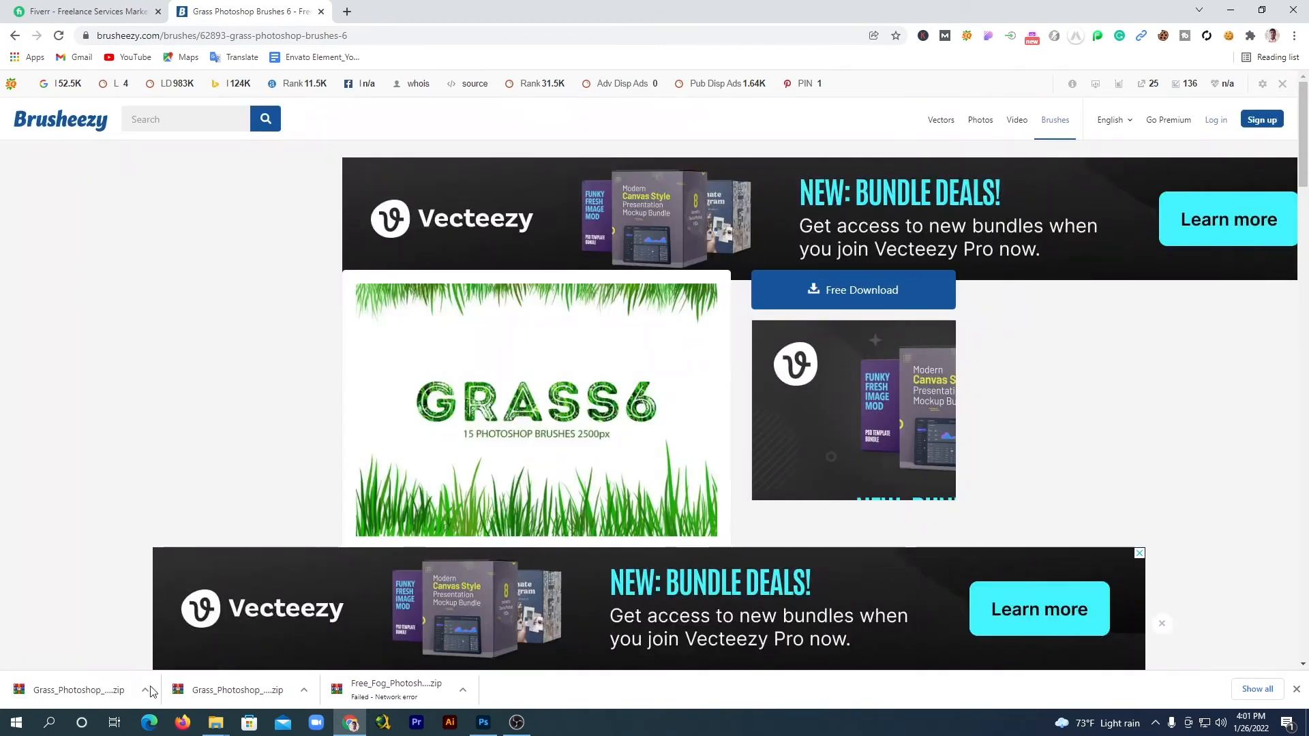
Step: Minimise Photoshop and Chrome, then open the Downloads folder in a maximised File Explorer window
click(482, 723)
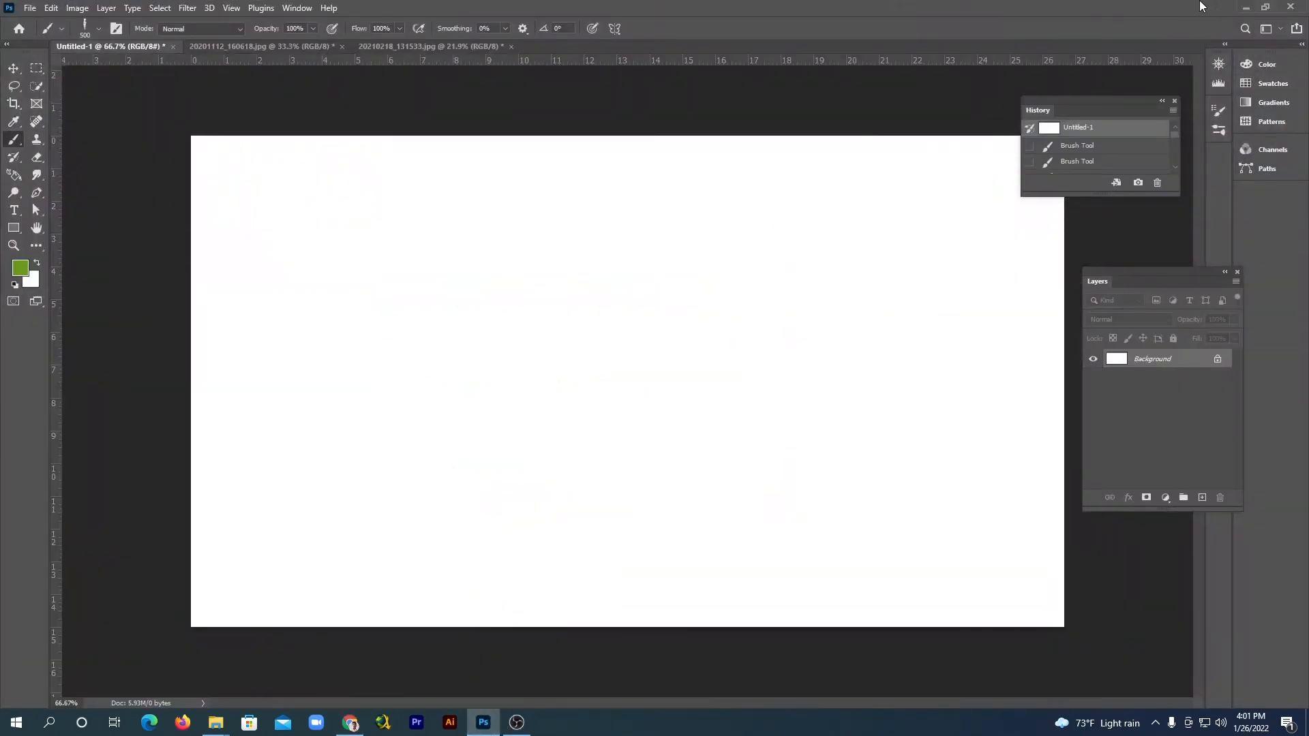
click(1247, 8)
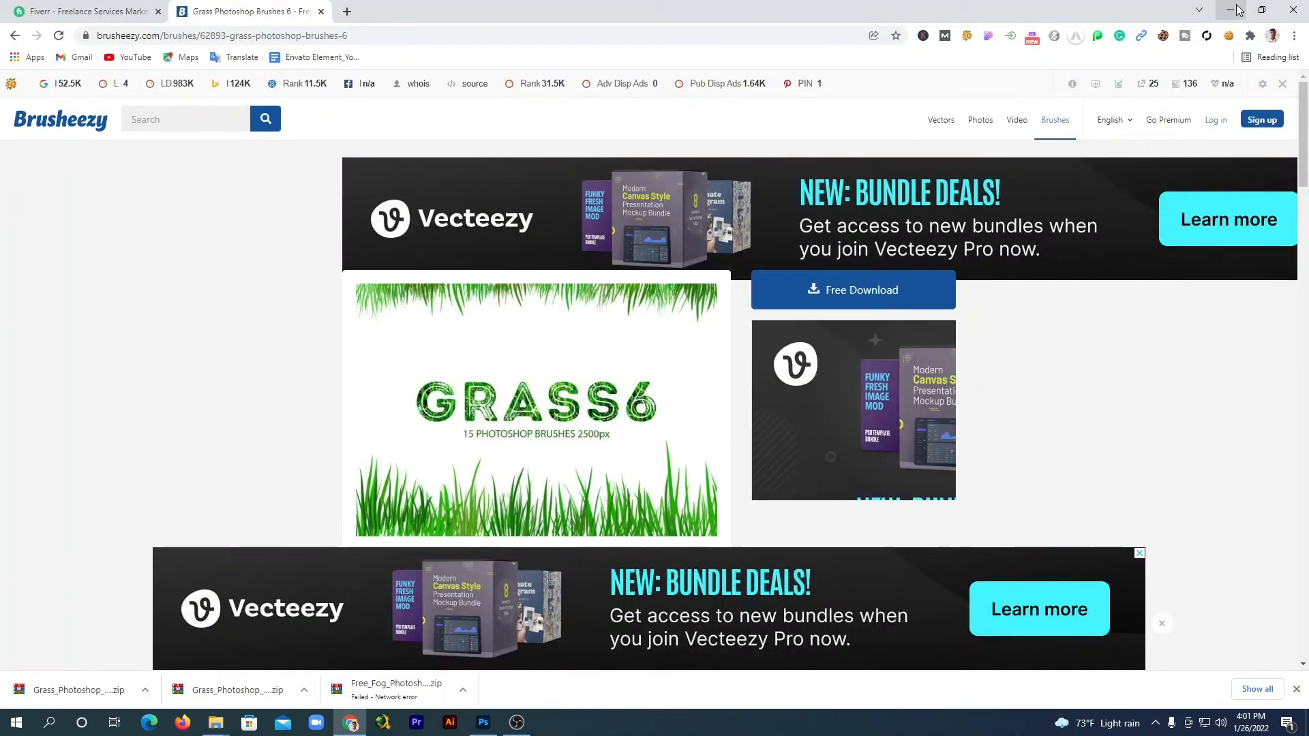
click(1220, 14)
double_click(25, 27)
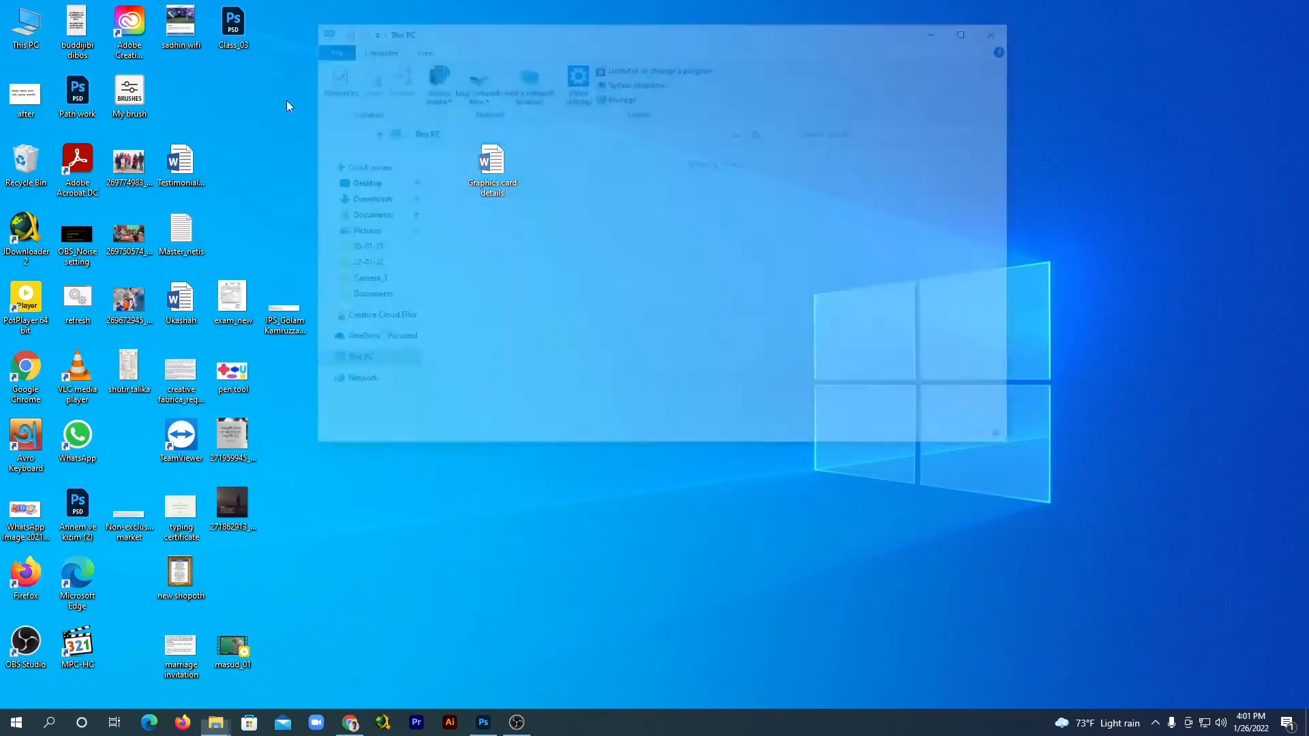
click(972, 28)
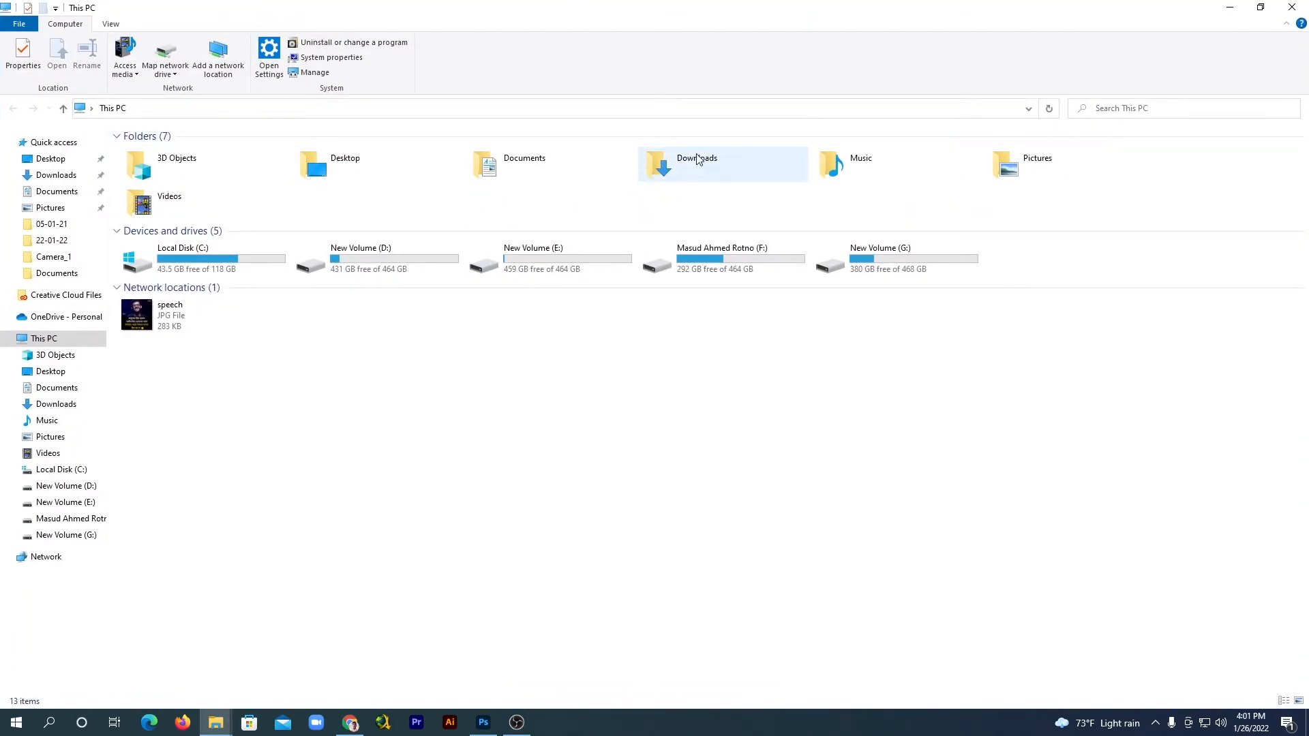
double_click(660, 171)
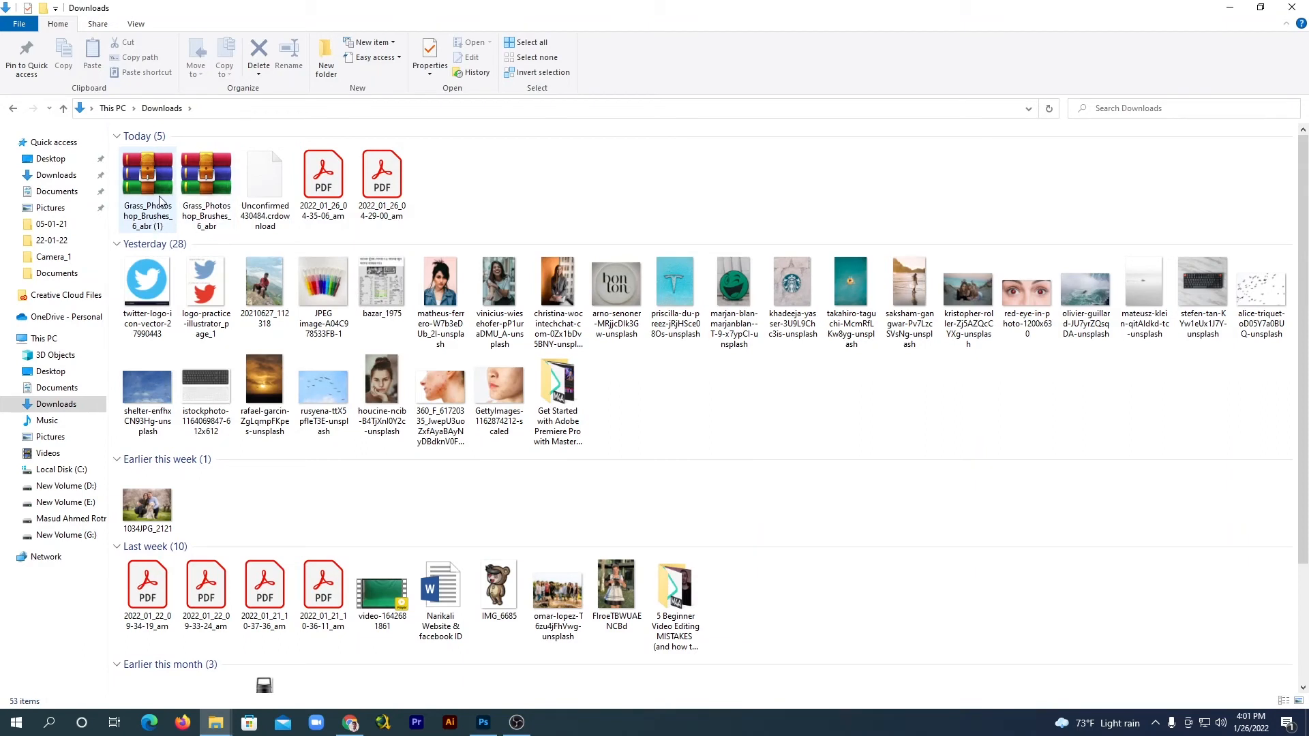
Step: Extract the Grass_Photoshop_Brushes_6_abr archive directly into Downloads, replacing all existing files
right_click(205, 177)
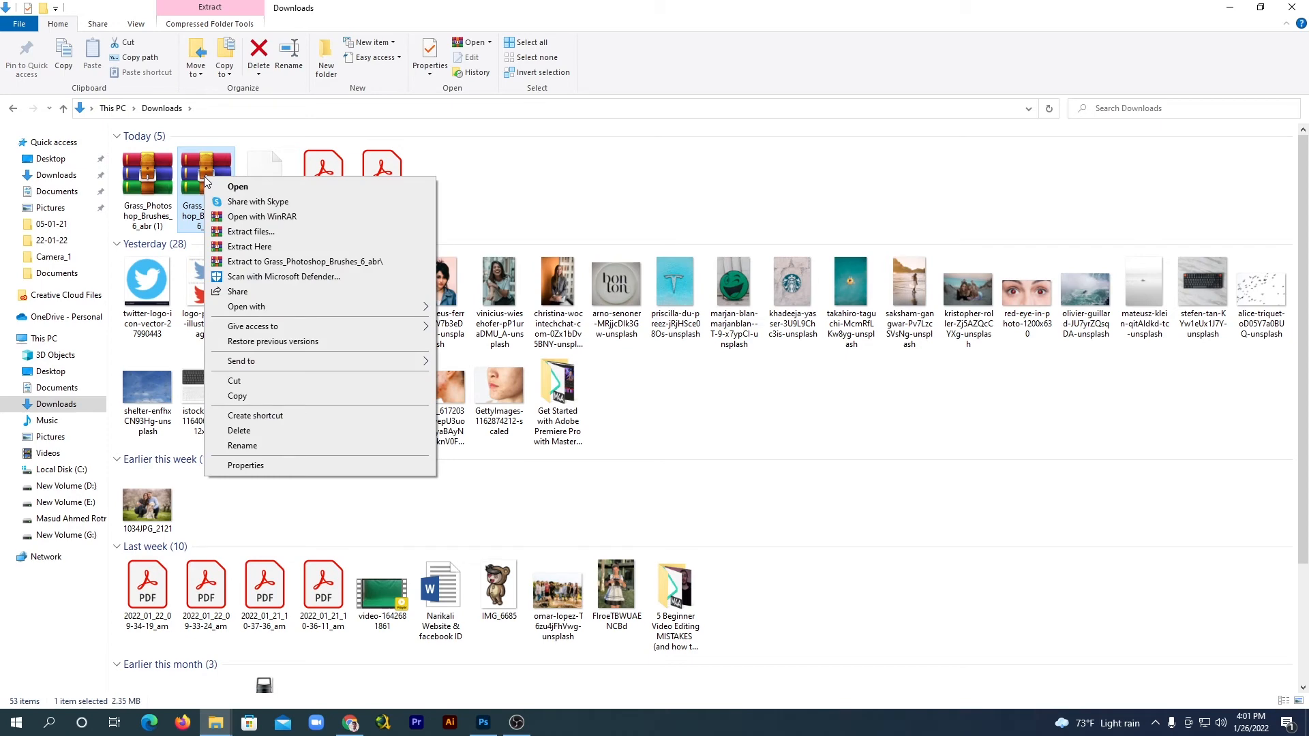
click(265, 246)
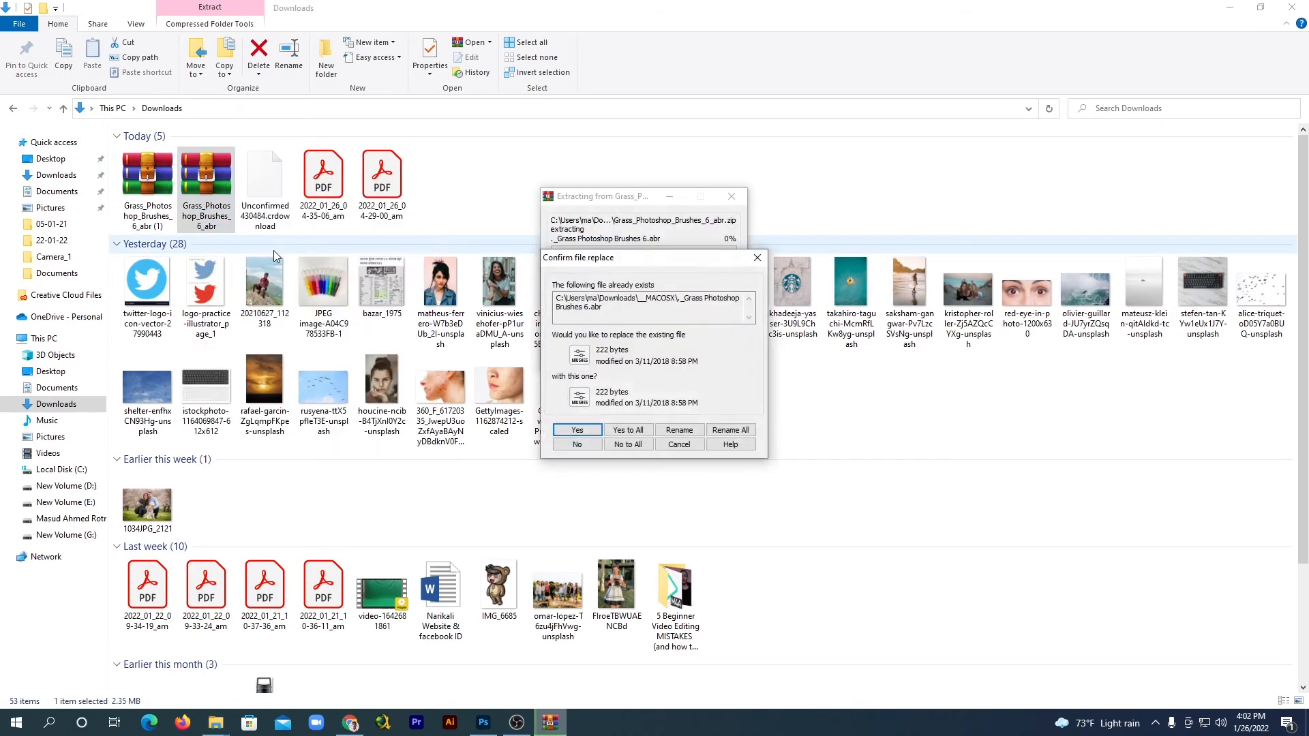
click(627, 430)
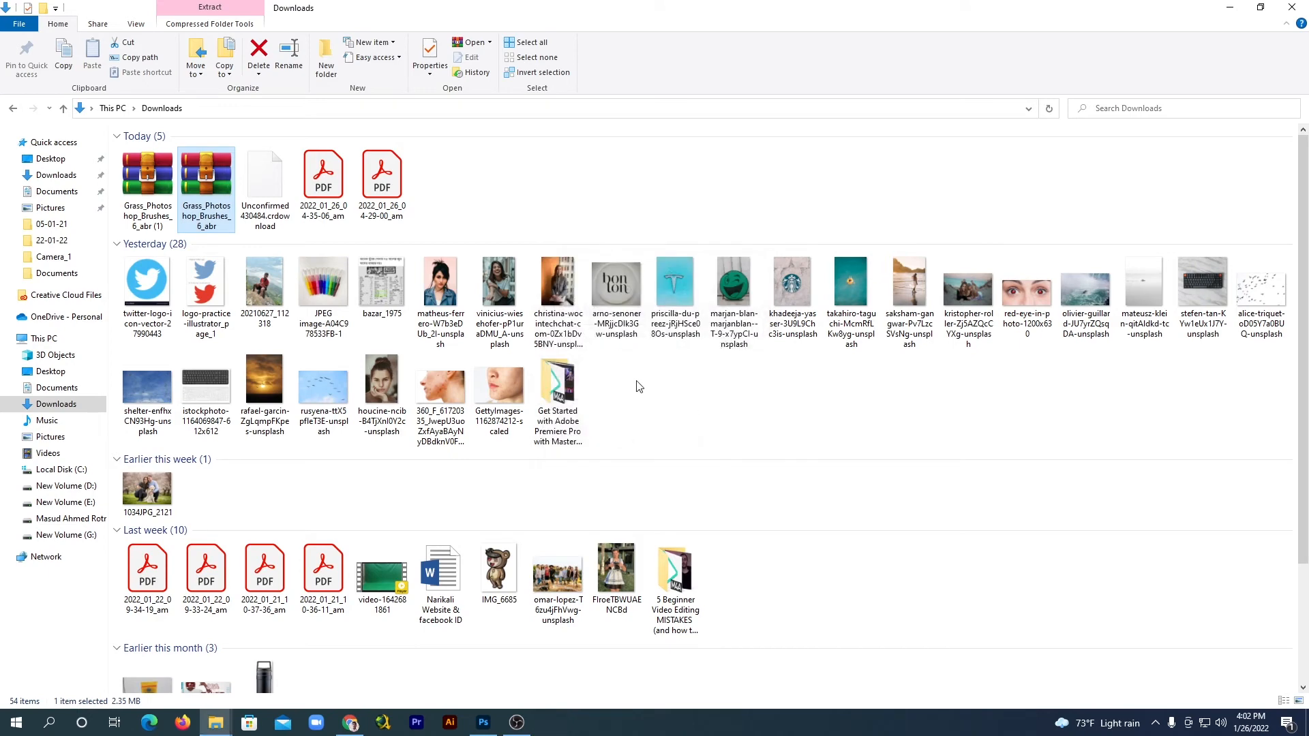
Step: Move the extracted Grass Photoshop Brushes 6 file from Downloads to the desktop and return to Photoshop
scroll(639, 387, down, 2)
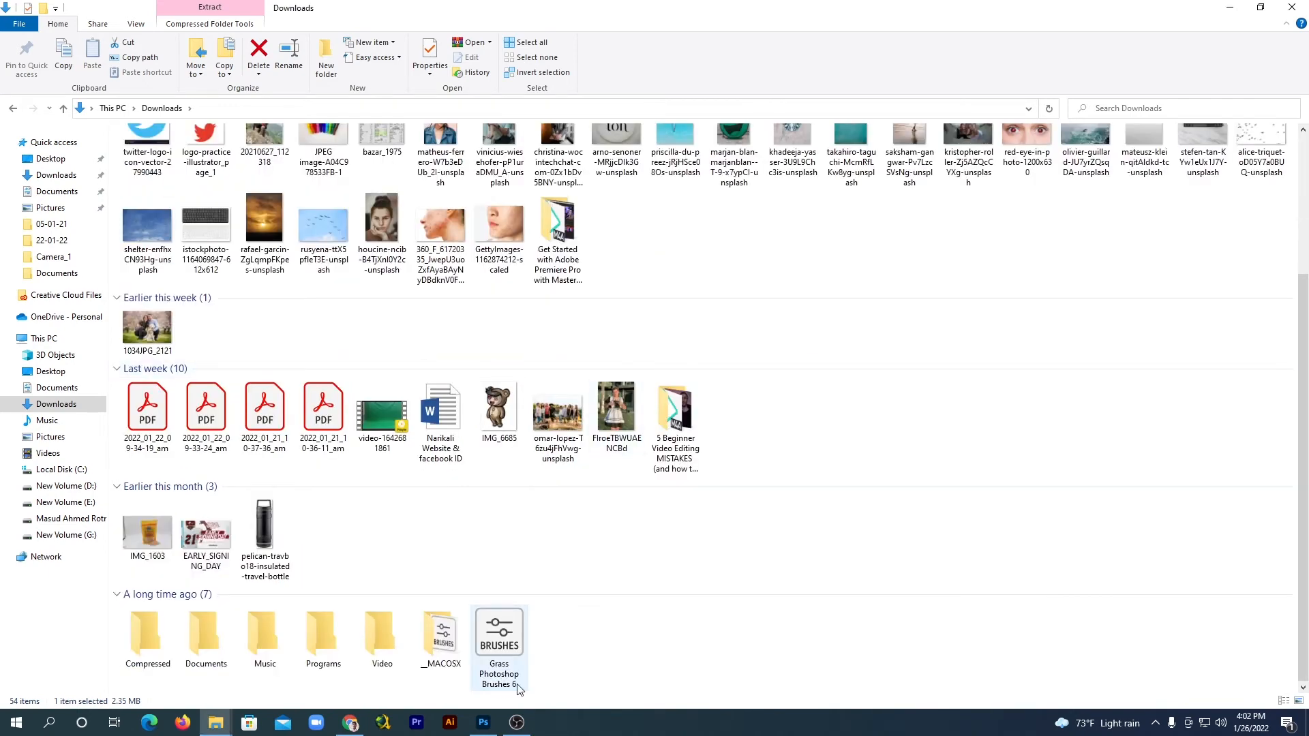
right_click(504, 634)
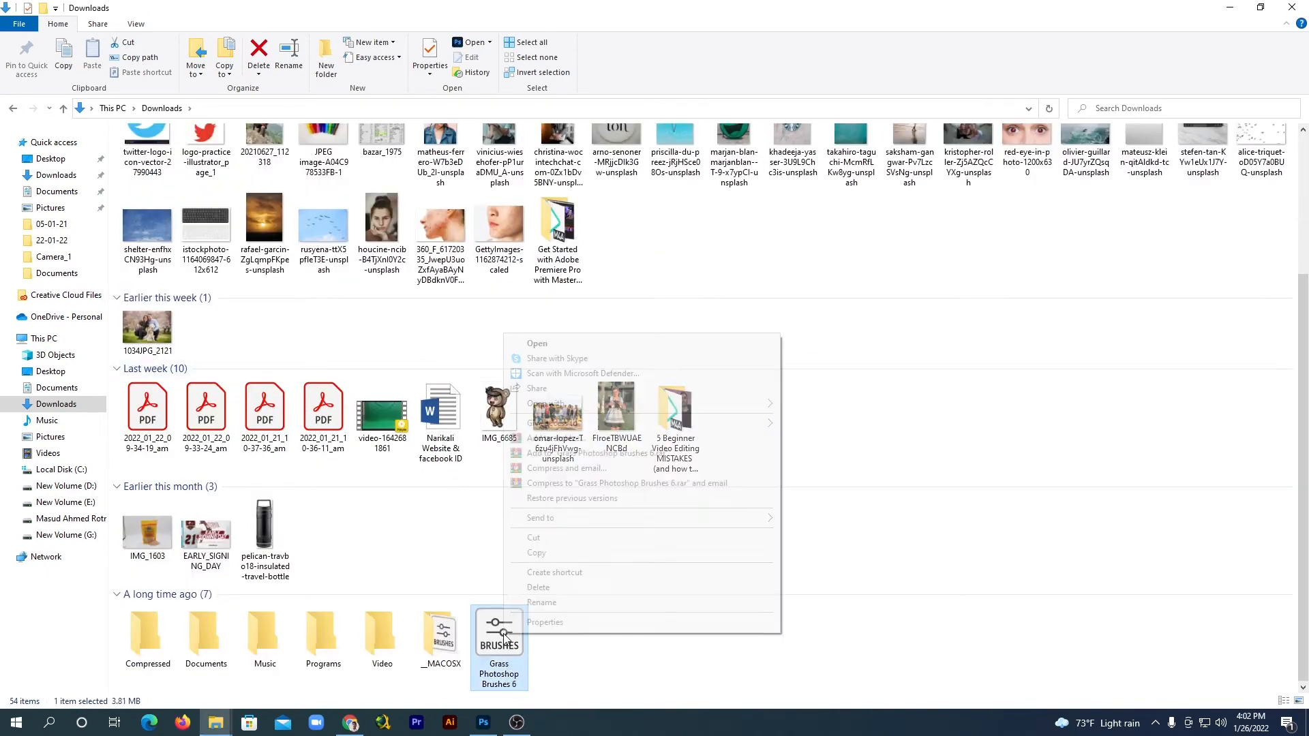
click(555, 540)
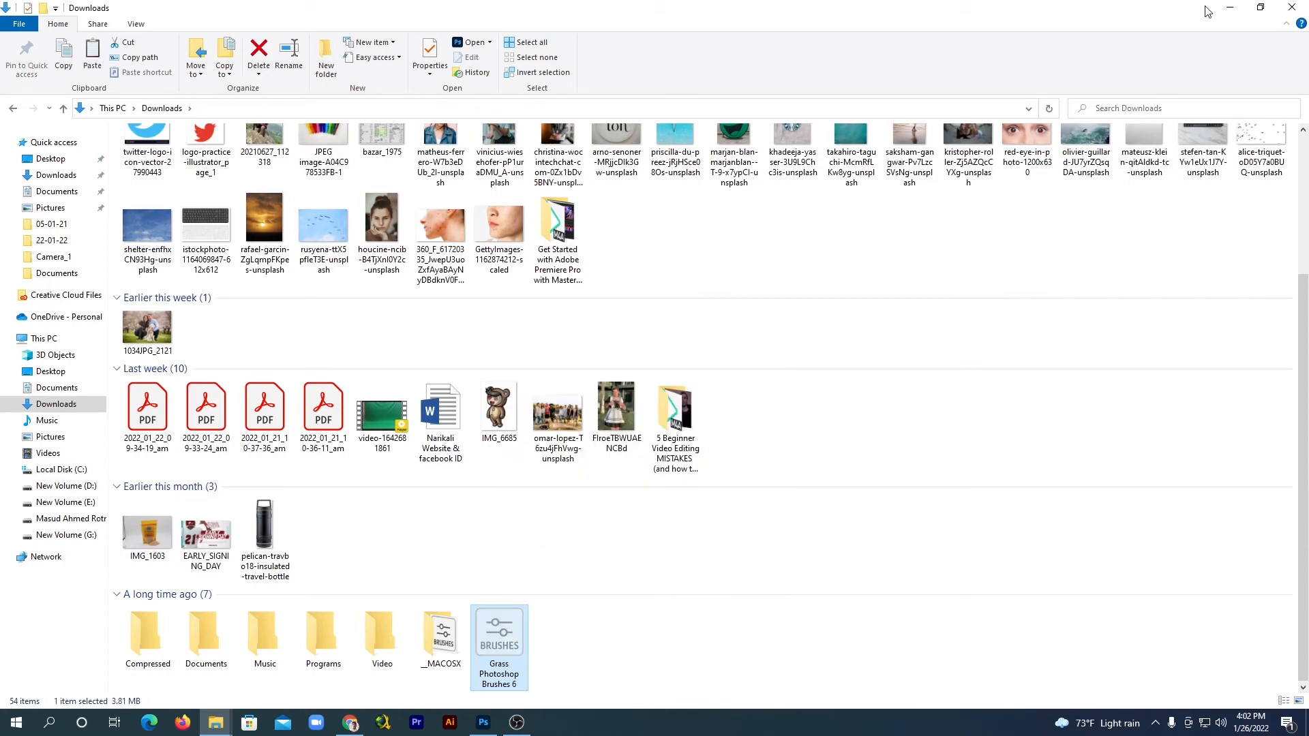
click(1229, 8)
right_click(324, 77)
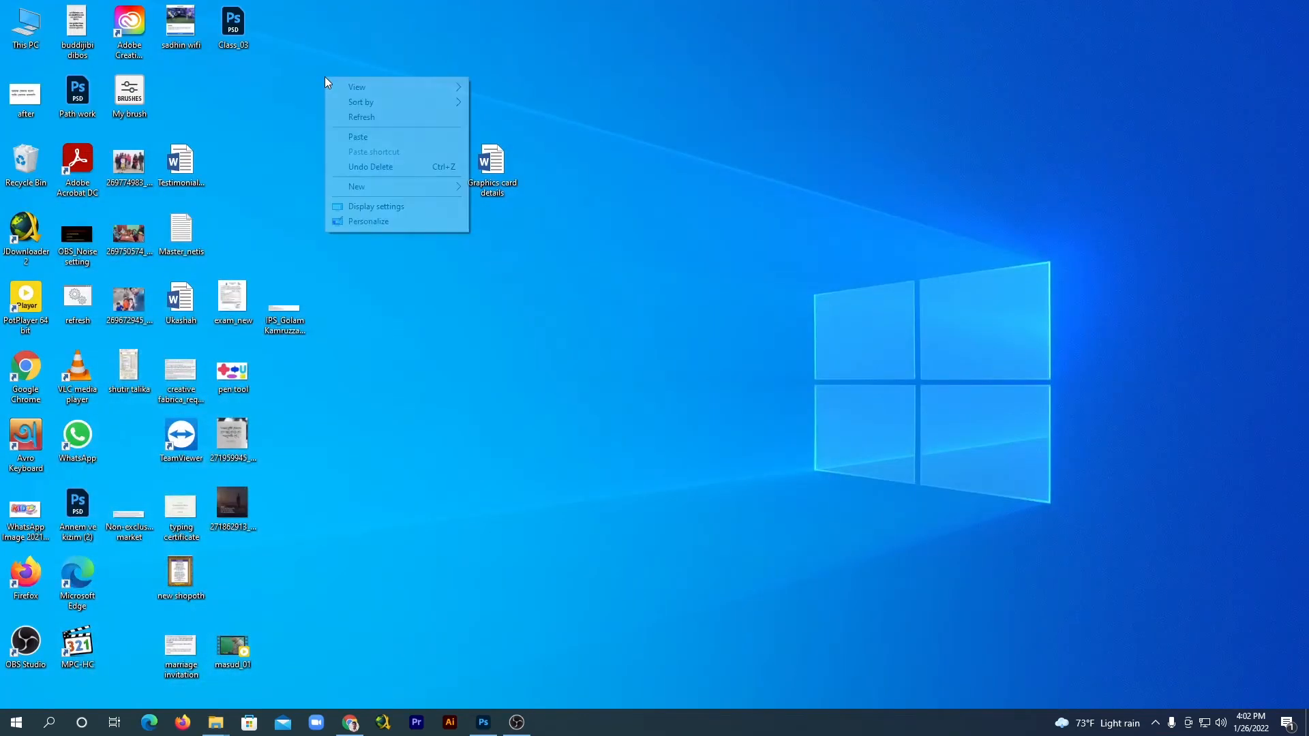
click(353, 133)
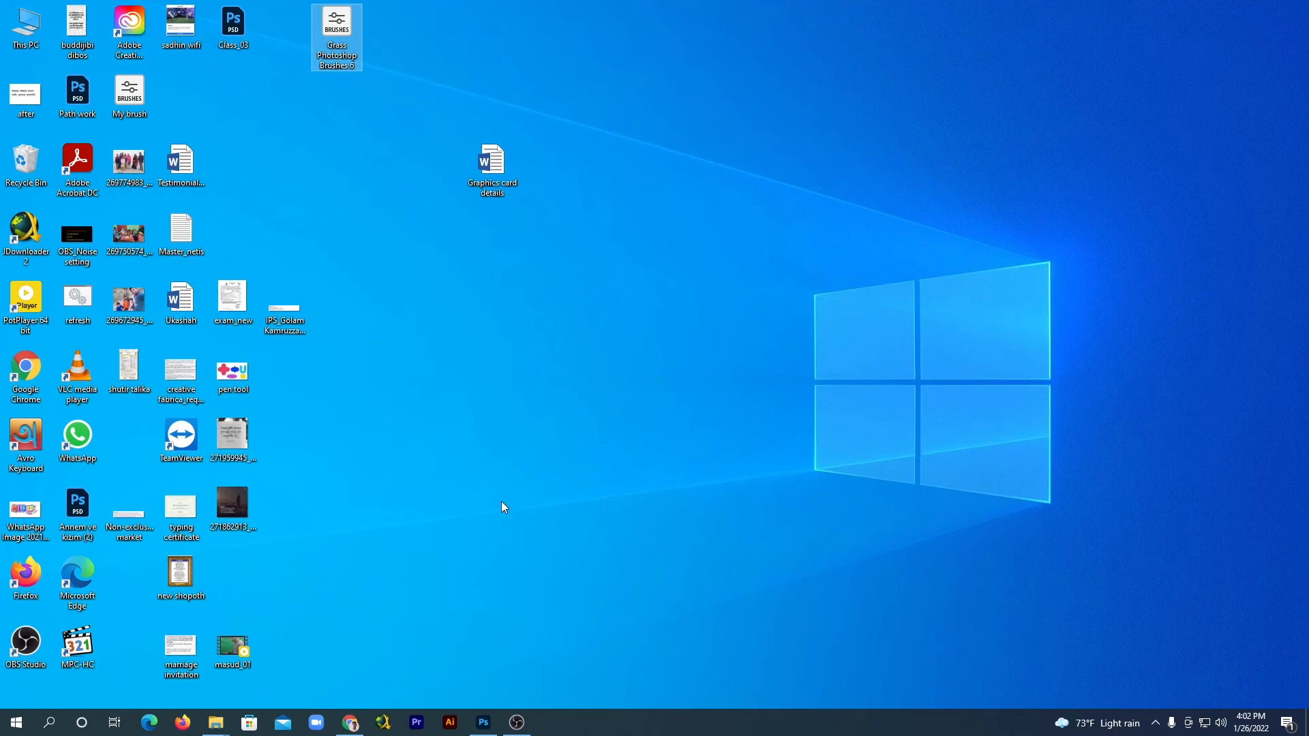
click(483, 722)
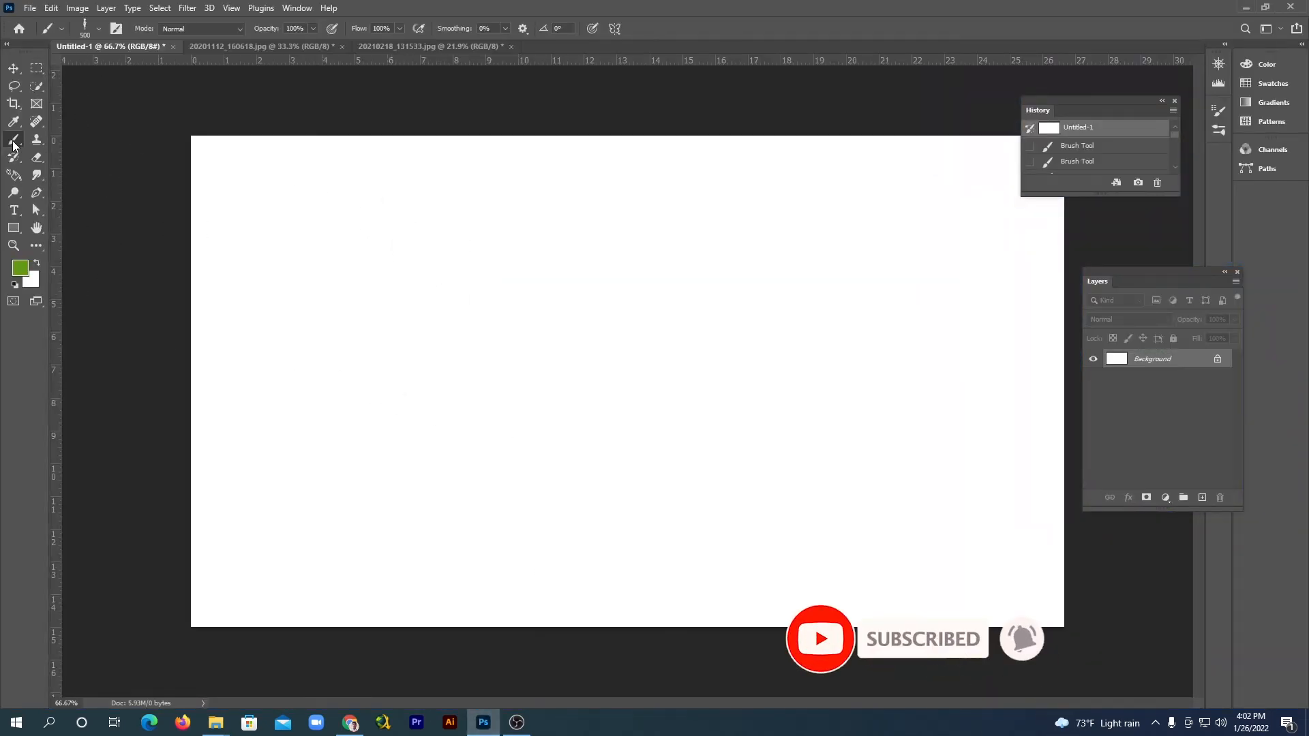
Step: Import the Grass Photoshop Brushes 6 file from the desktop into the brush presets
click(99, 29)
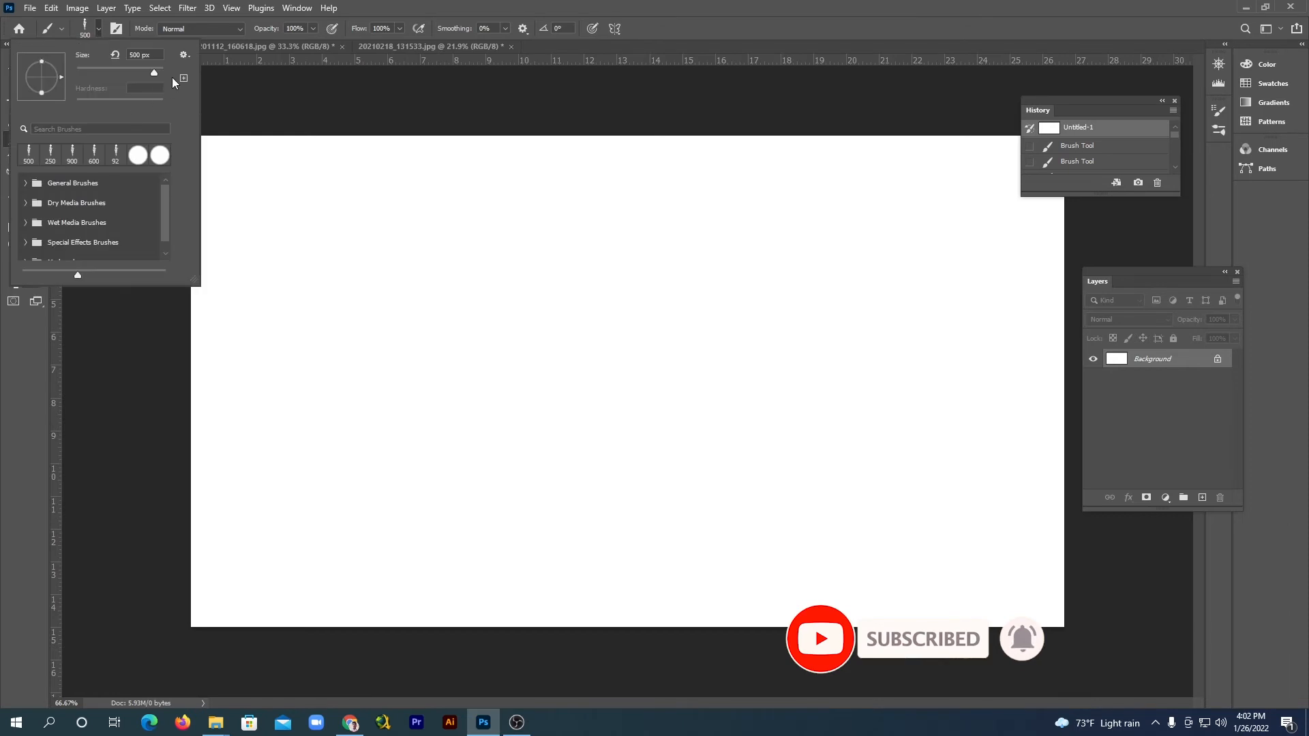
click(184, 55)
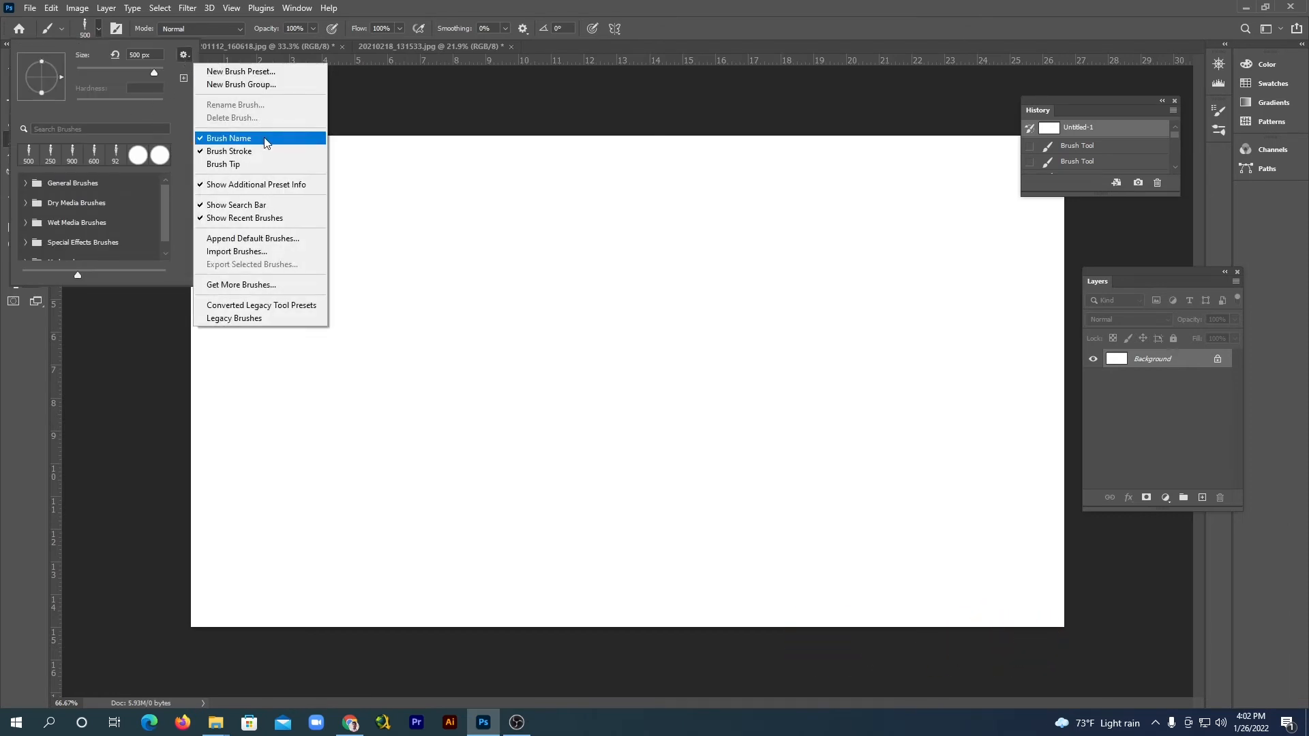
click(252, 253)
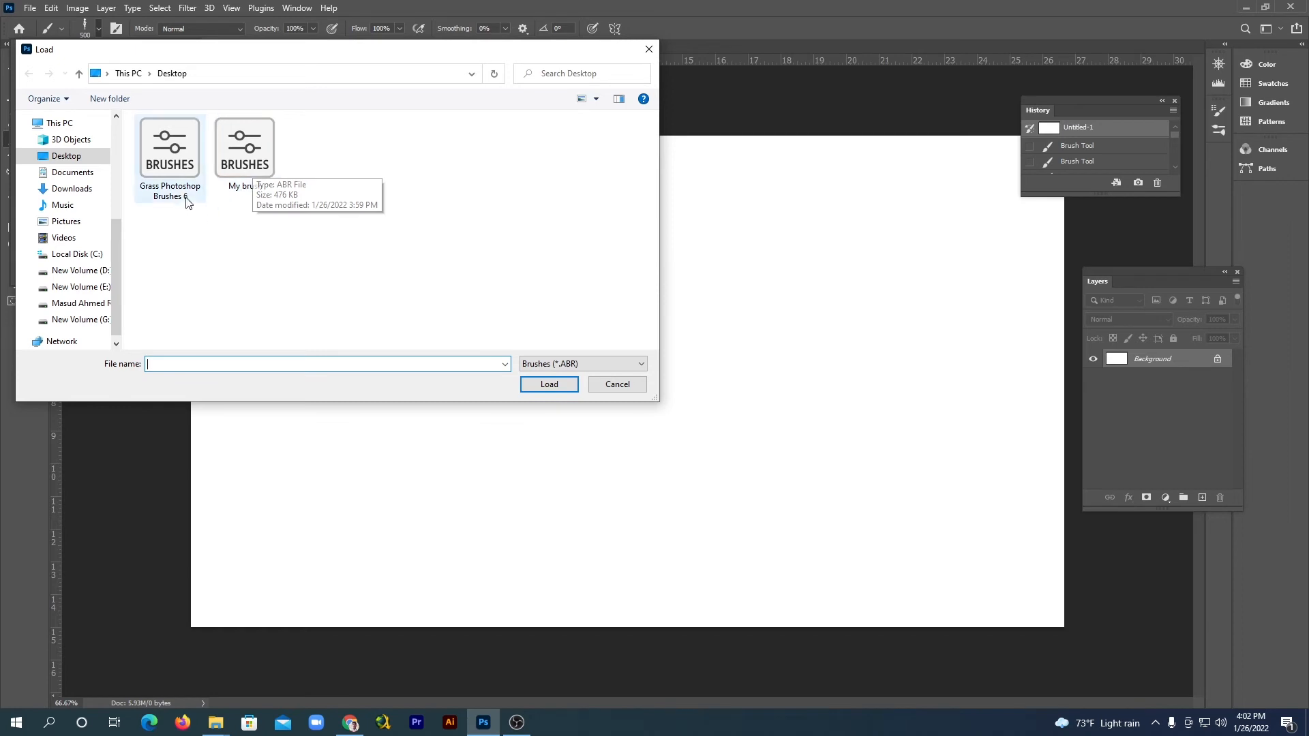
click(171, 167)
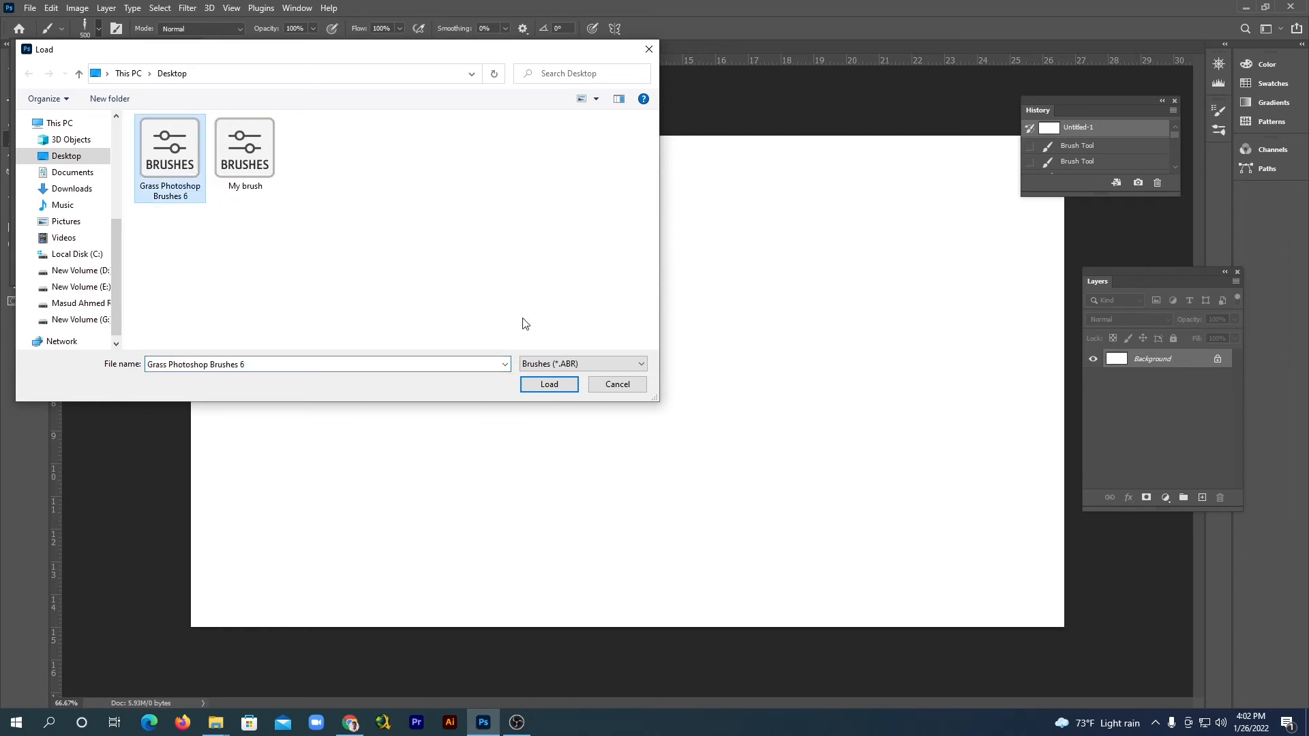
click(550, 385)
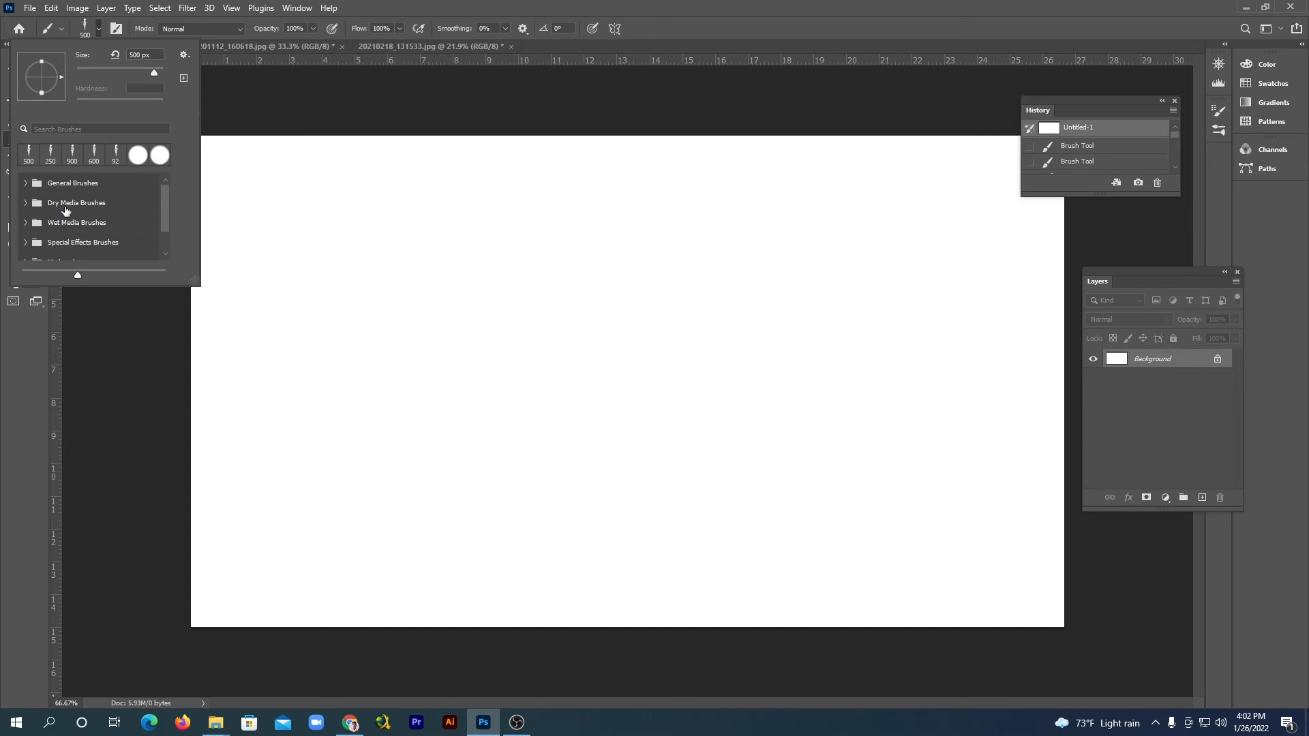
Step: Expand the Grass Photoshop Brushes 6 group in the brush presets and select its brush 1
drag(167, 193, 166, 222)
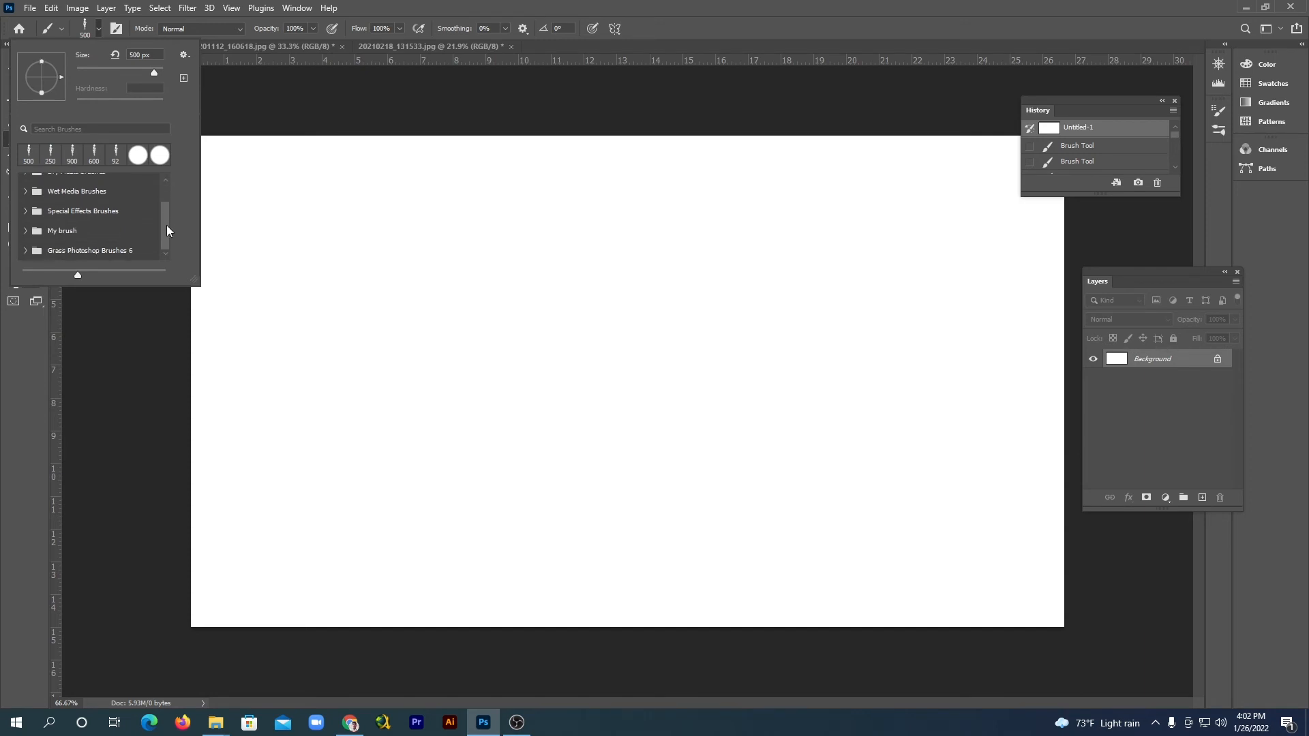
click(25, 251)
scroll(113, 222, down, 3)
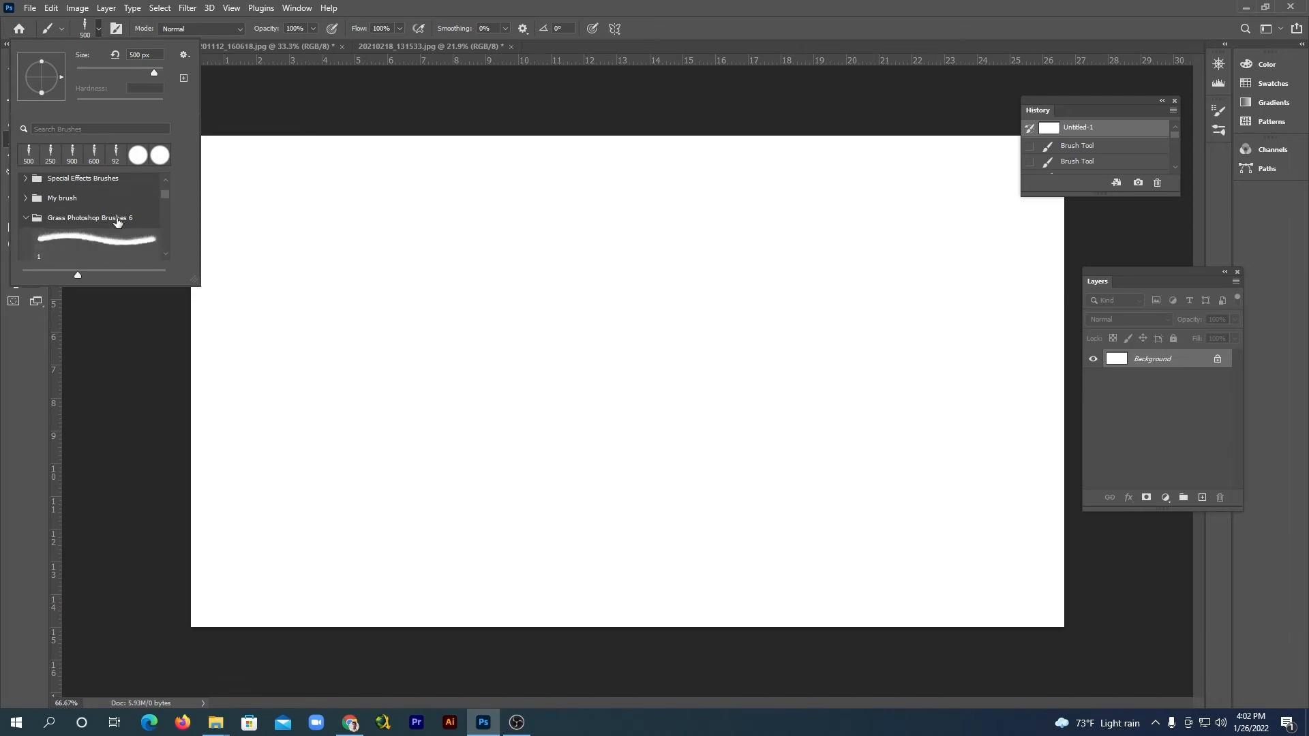
click(80, 206)
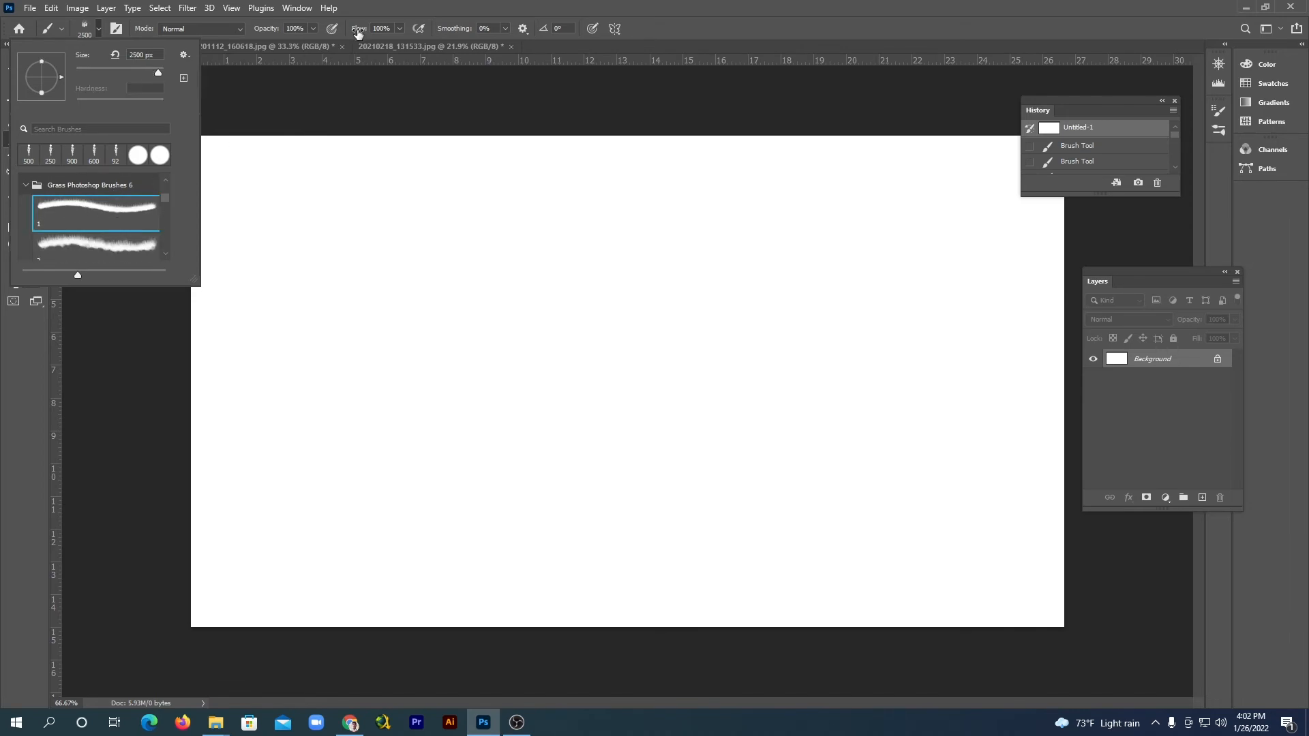
click(365, 3)
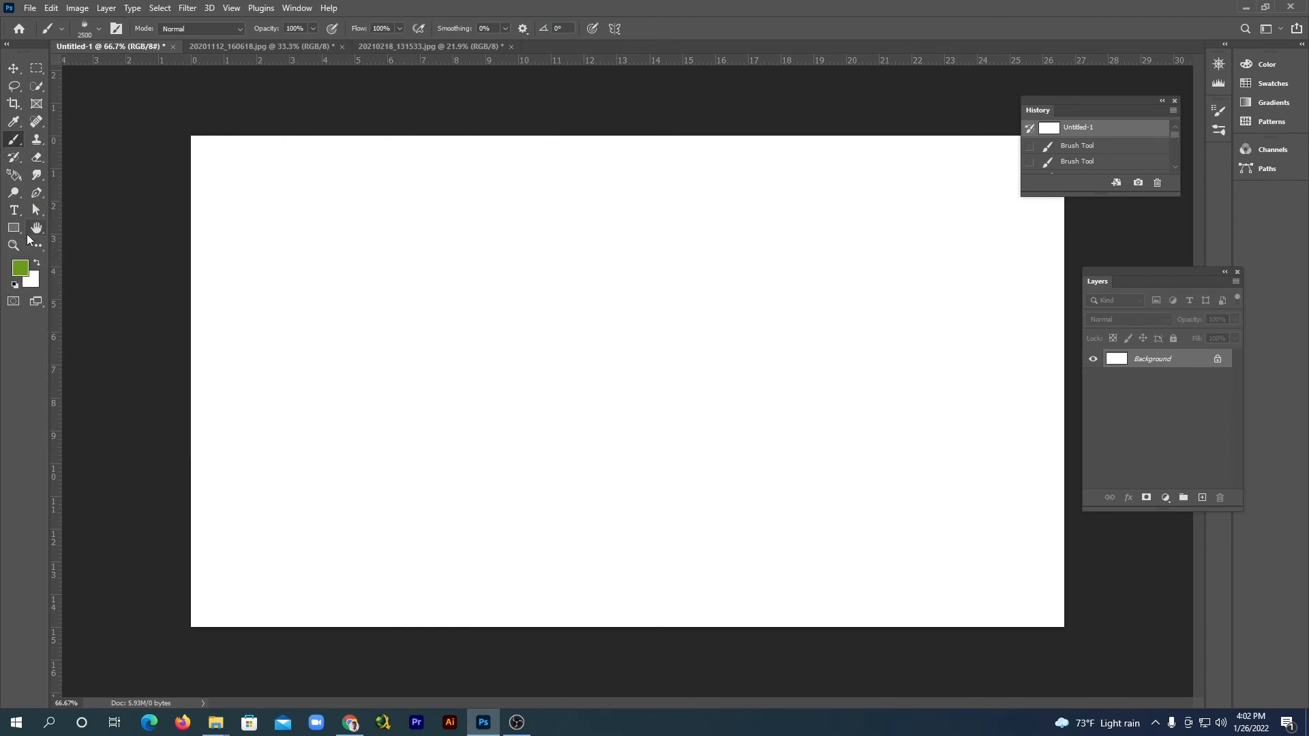
Step: Set the foreground colour to a bright green, #51dc1b
click(26, 273)
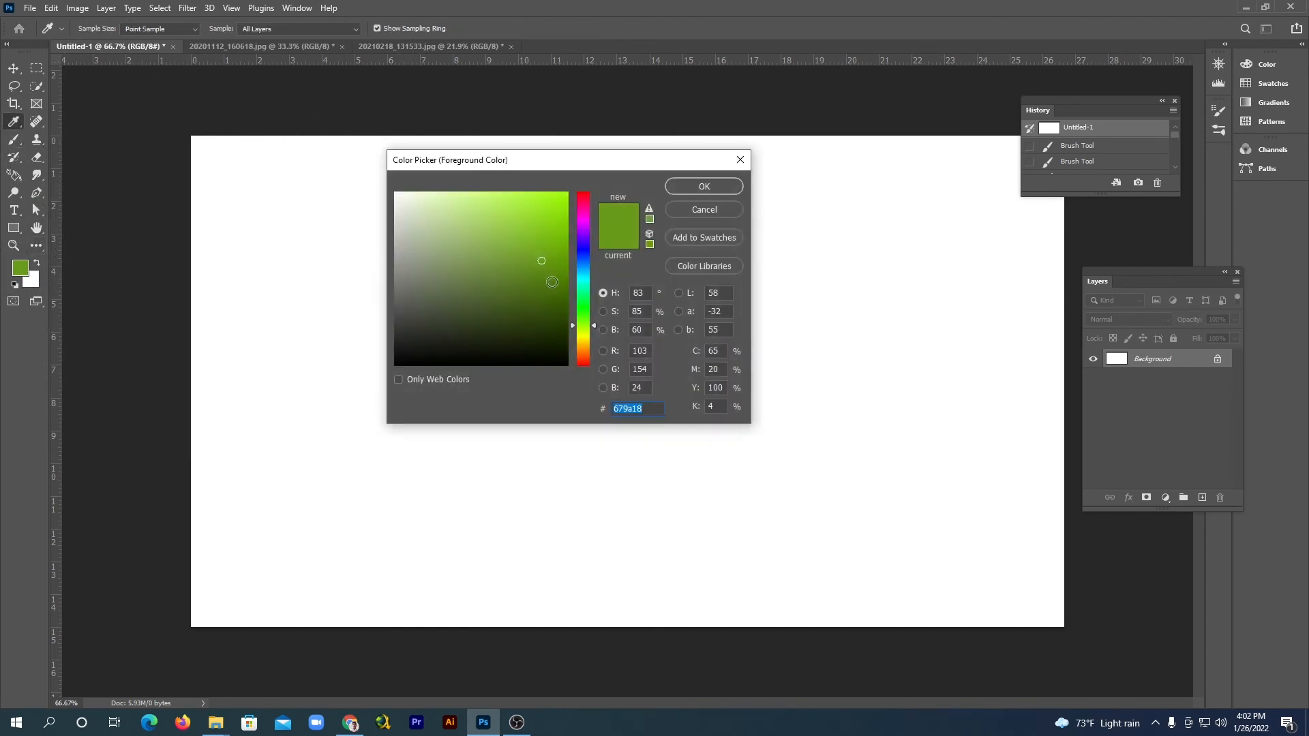
click(582, 312)
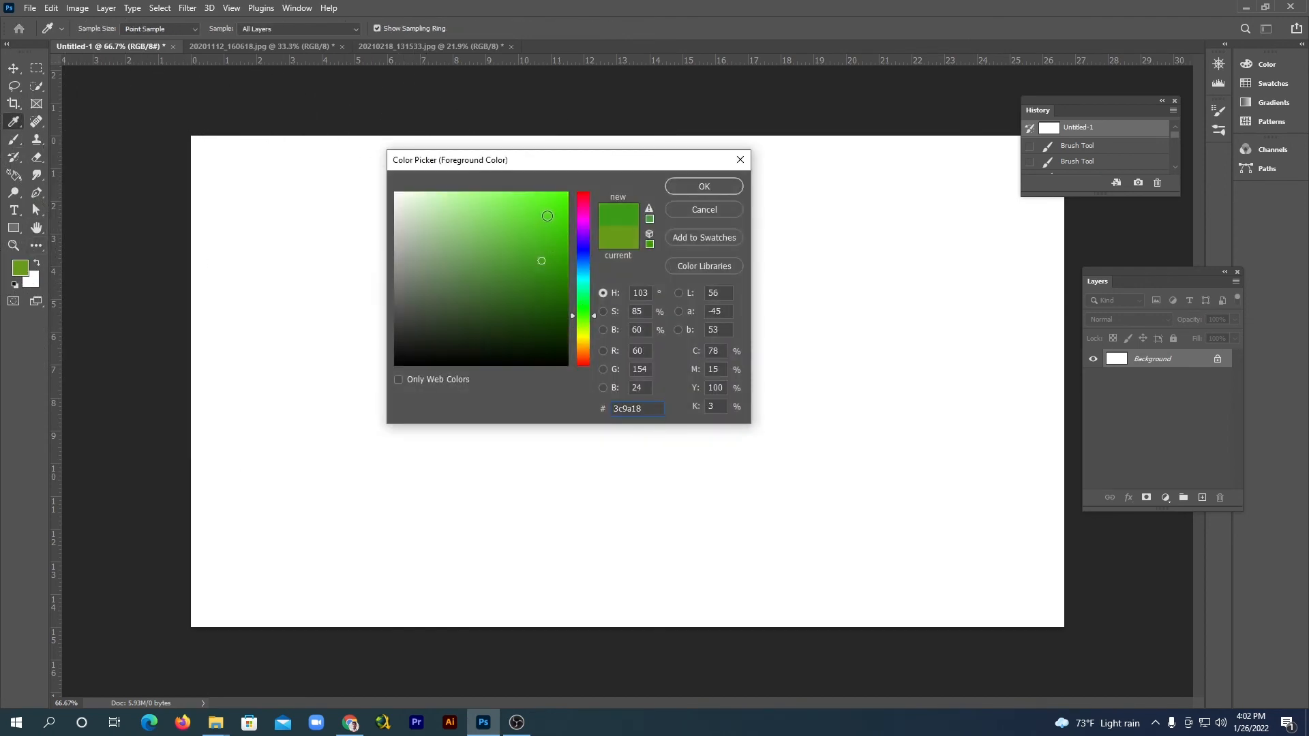
click(547, 217)
click(682, 186)
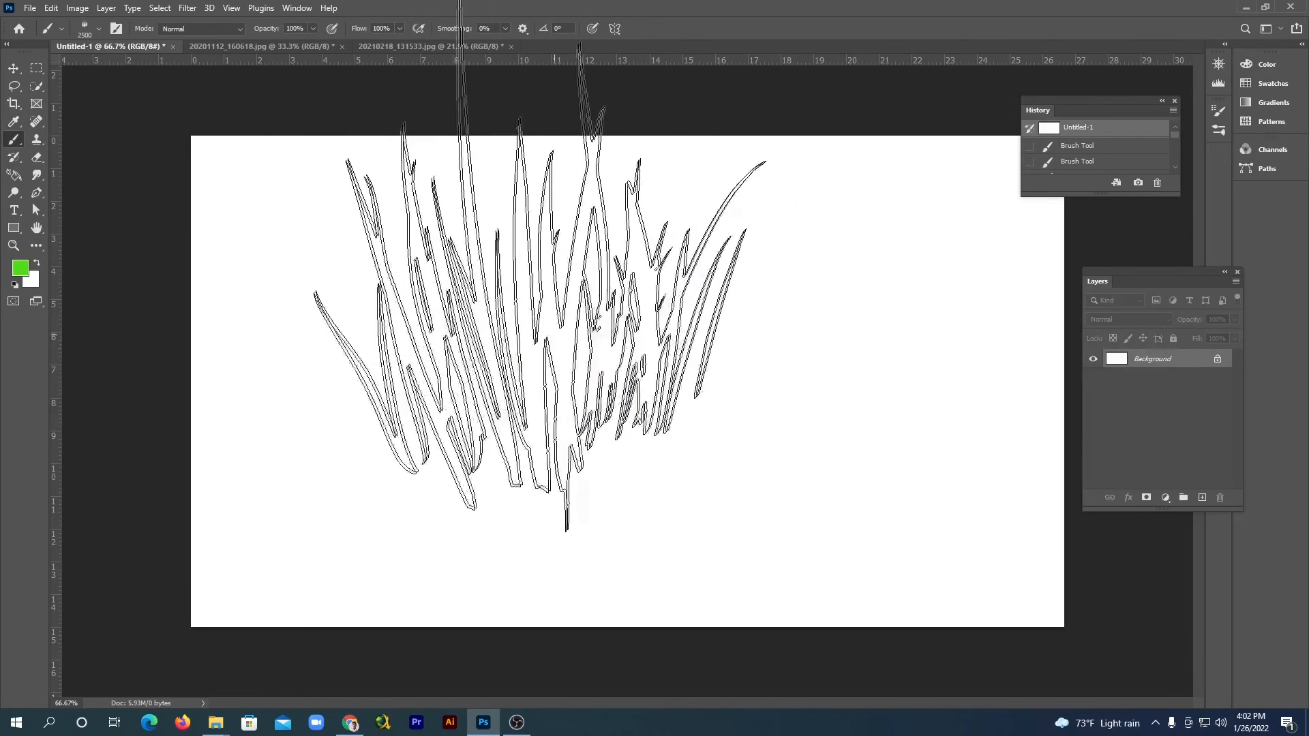
Step: Reduce the grass brush to 1000 px and paint dense, overlapping grass across the lower part of the canvas
key(bracketleft)
key(bracketleft)
key(bracketleft)
key(bracketleft)
key(bracketleft)
key(bracketleft)
key(bracketleft)
key(bracketleft)
key(bracketleft)
key(bracketleft)
key(bracketleft)
key(bracketleft)
key(bracketleft)
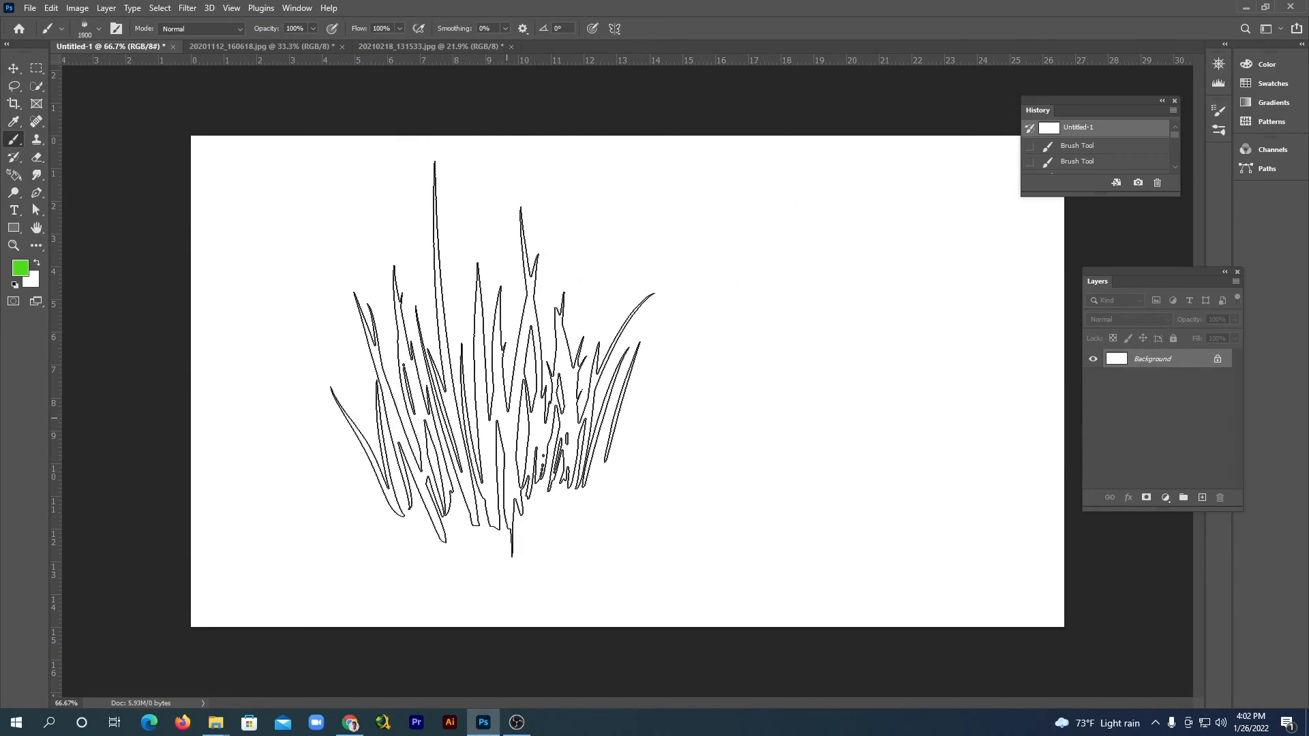
key(bracketleft)
key(bracketleft)
mouse_move(329, 447)
mouse_down()
mouse_move(301, 454)
mouse_move(520, 439)
mouse_move(596, 457)
mouse_move(904, 472)
mouse_move(765, 446)
mouse_move(584, 467)
mouse_up()
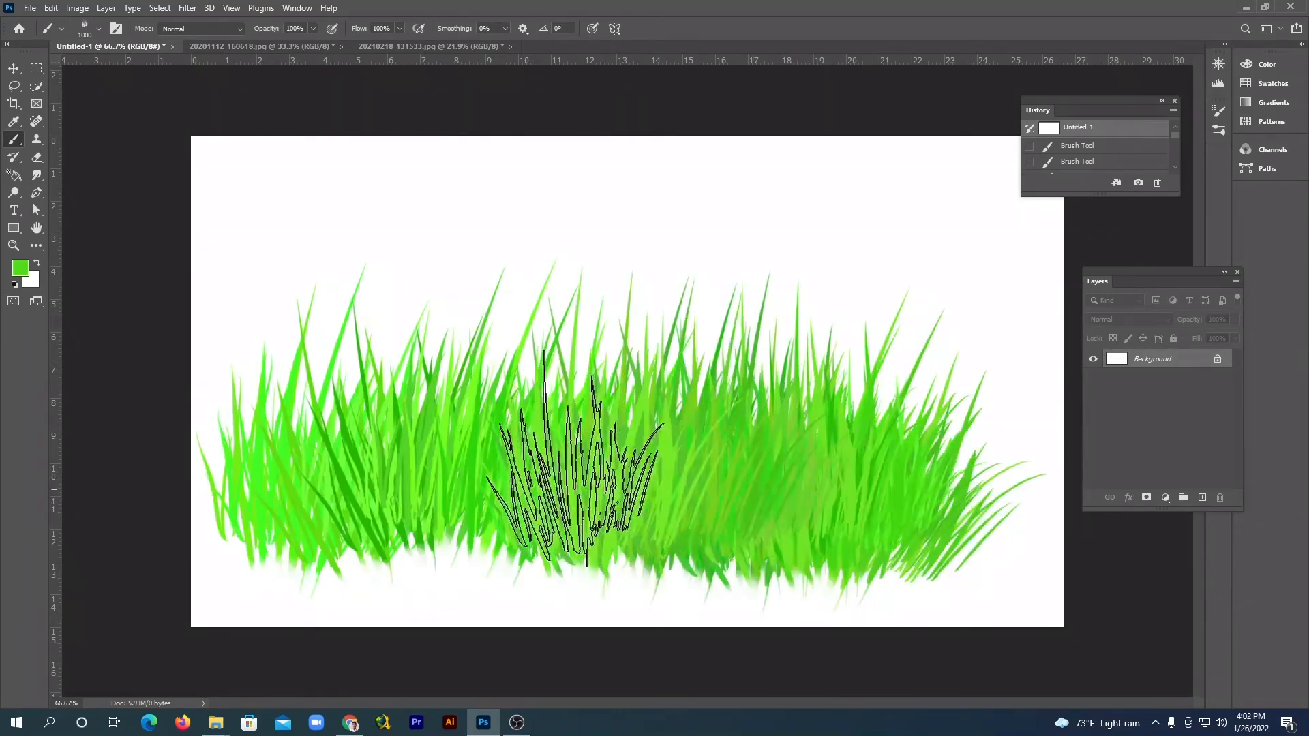
mouse_move(265, 412)
mouse_down()
mouse_move(555, 403)
mouse_move(941, 432)
mouse_move(541, 416)
mouse_up()
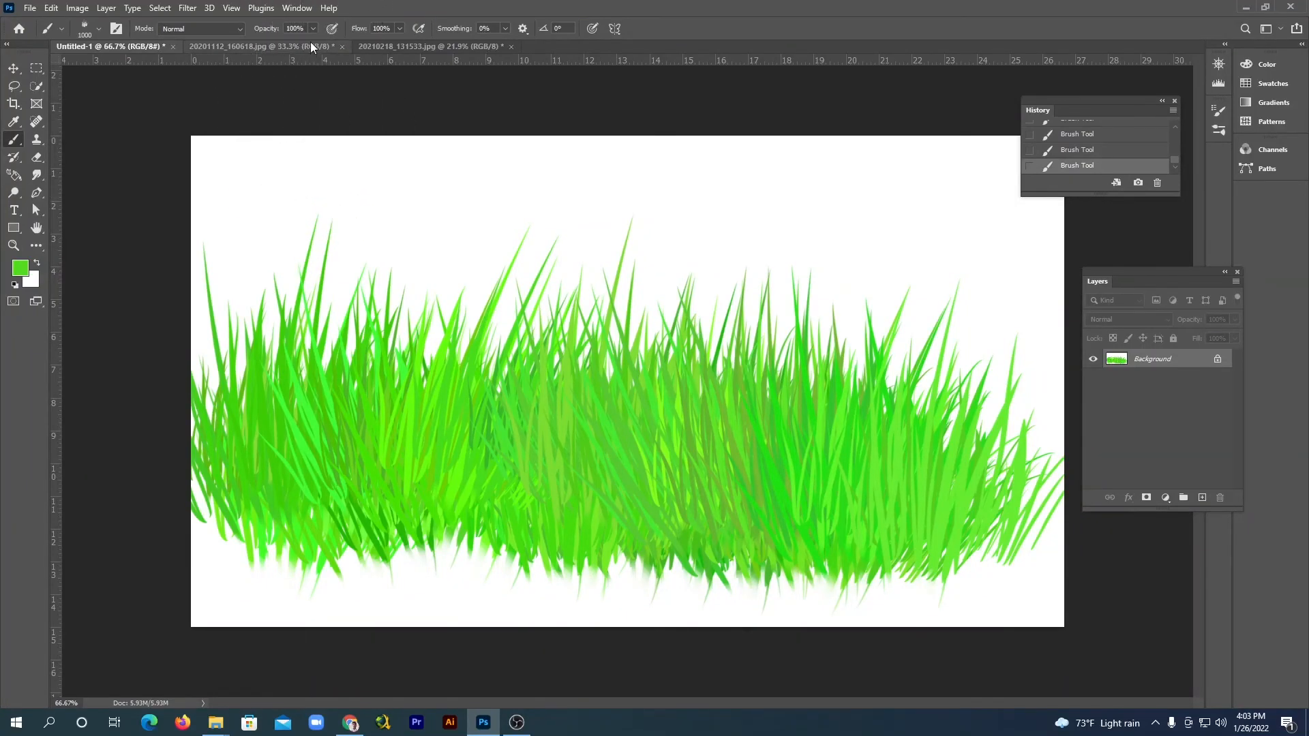
Step: Set the brush opacity to 50% and paint a fainter row of grass across the upper part of the canvas
click(281, 42)
click(362, 5)
mouse_move(361, 236)
mouse_down()
mouse_move(540, 234)
mouse_move(395, 328)
mouse_move(725, 298)
mouse_move(839, 242)
mouse_move(900, 266)
mouse_up()
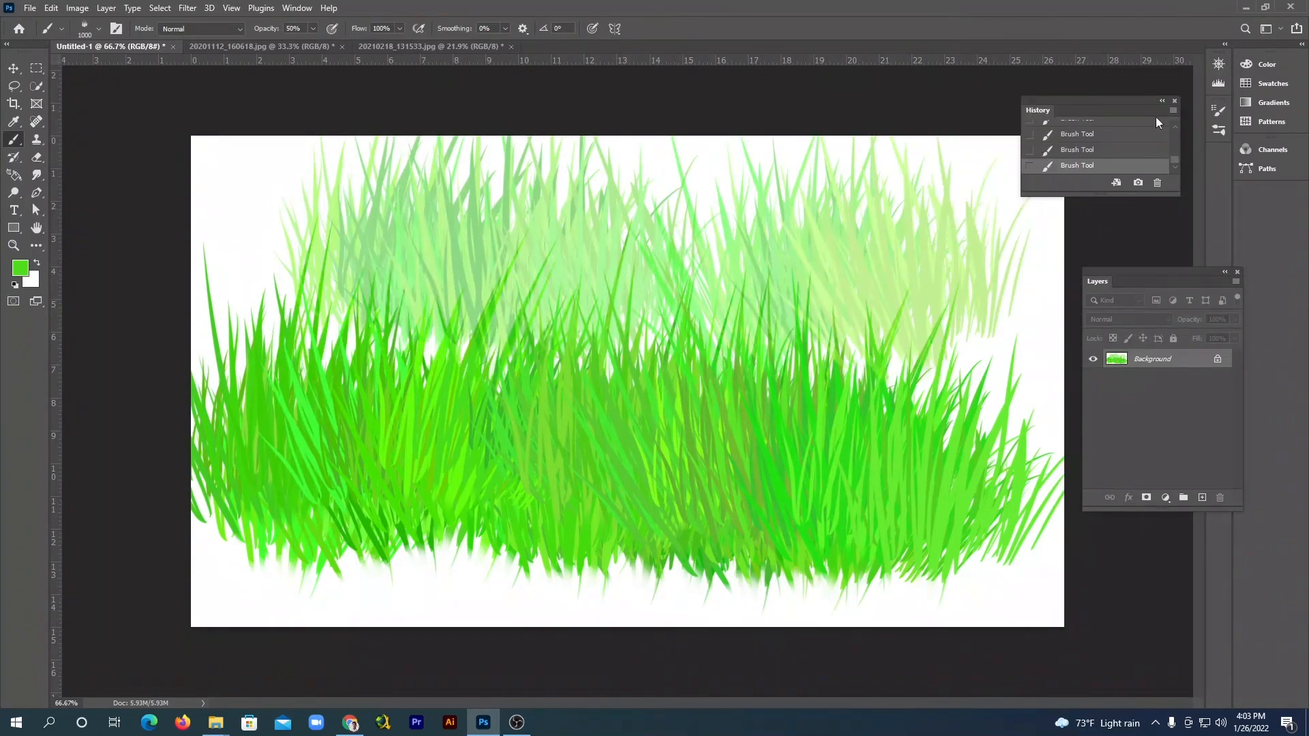
Step: Revert the document to its original Untitled-1 history snapshot, removing all painted grass
drag(1175, 157, 1176, 114)
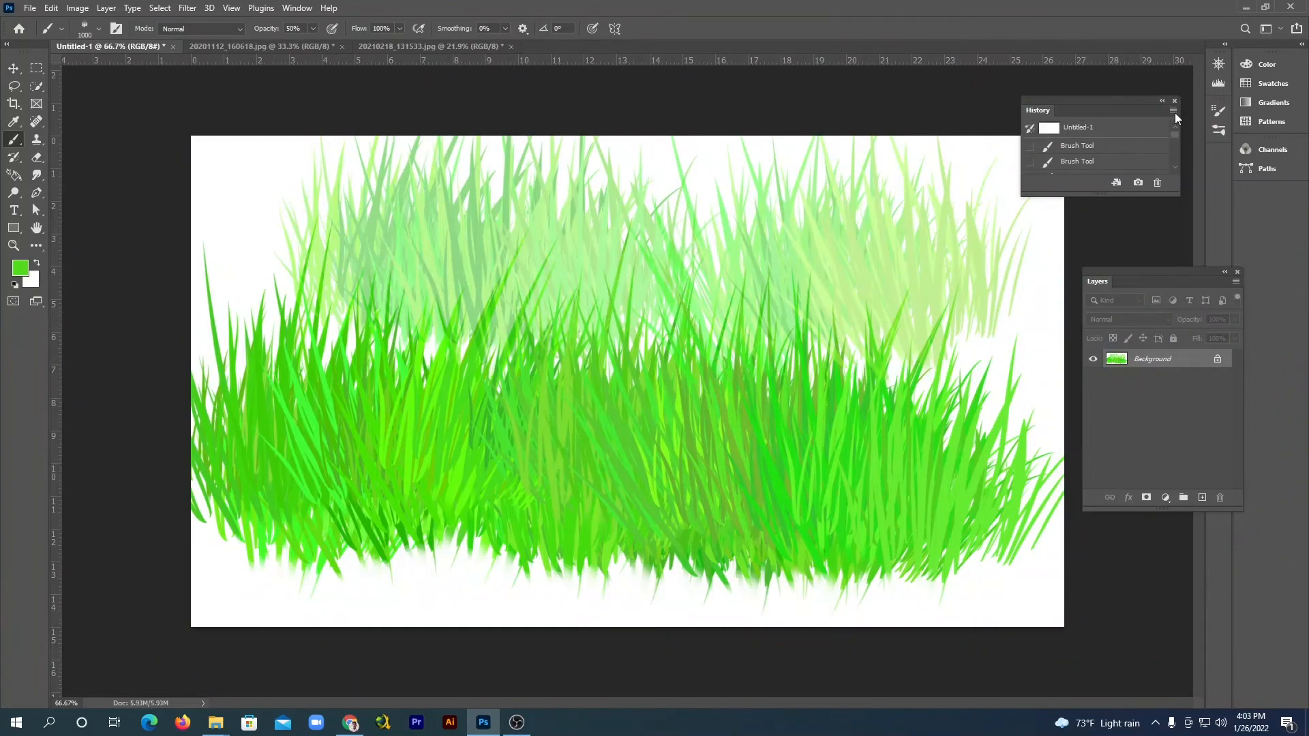
click(1105, 130)
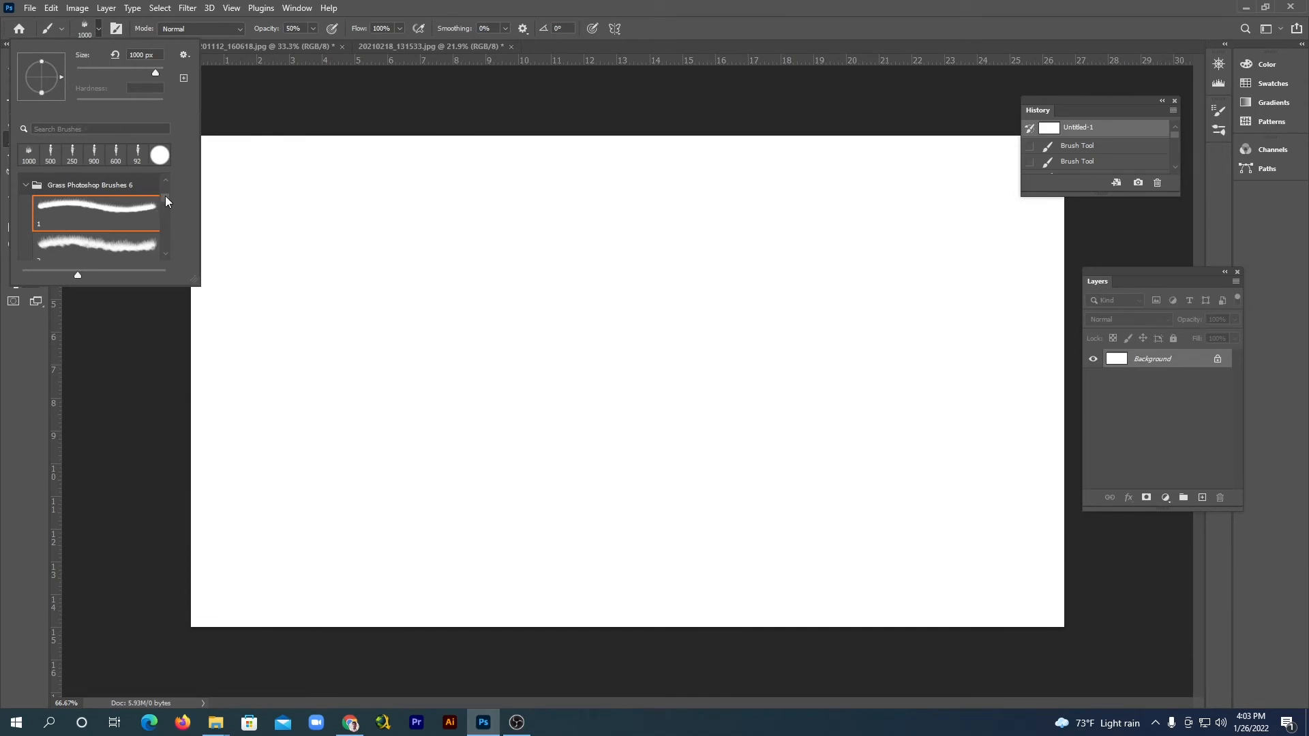
Step: Select the Soft Round brush from the General Brushes group and check its size and hardness settings
drag(165, 196, 166, 175)
click(25, 184)
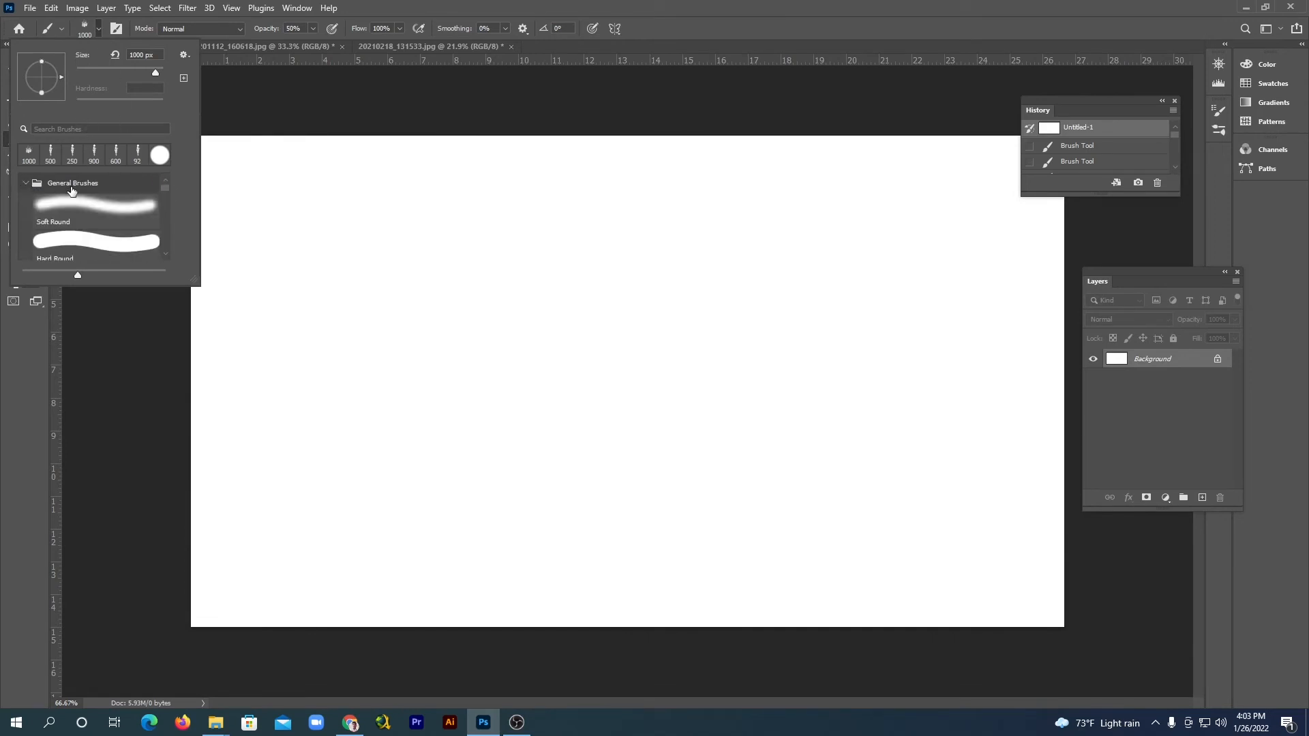
click(80, 205)
click(399, 6)
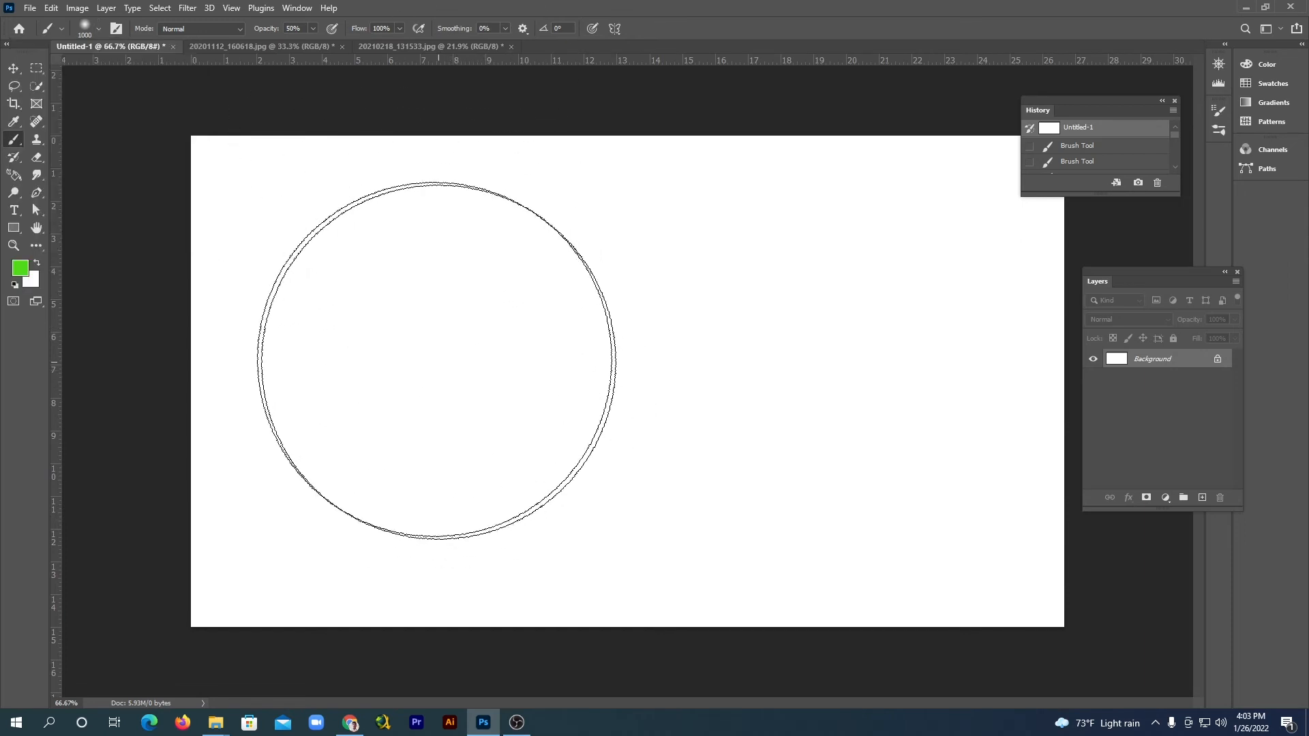
click(98, 28)
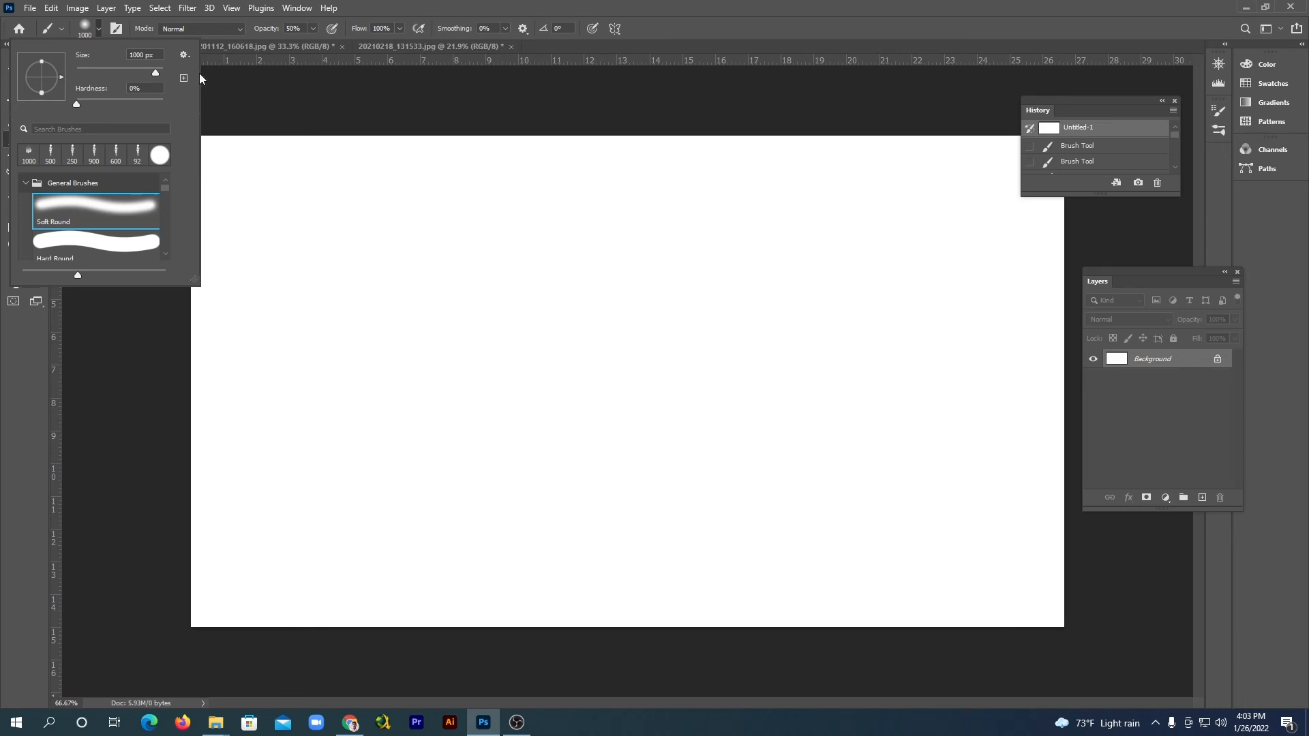
click(360, 7)
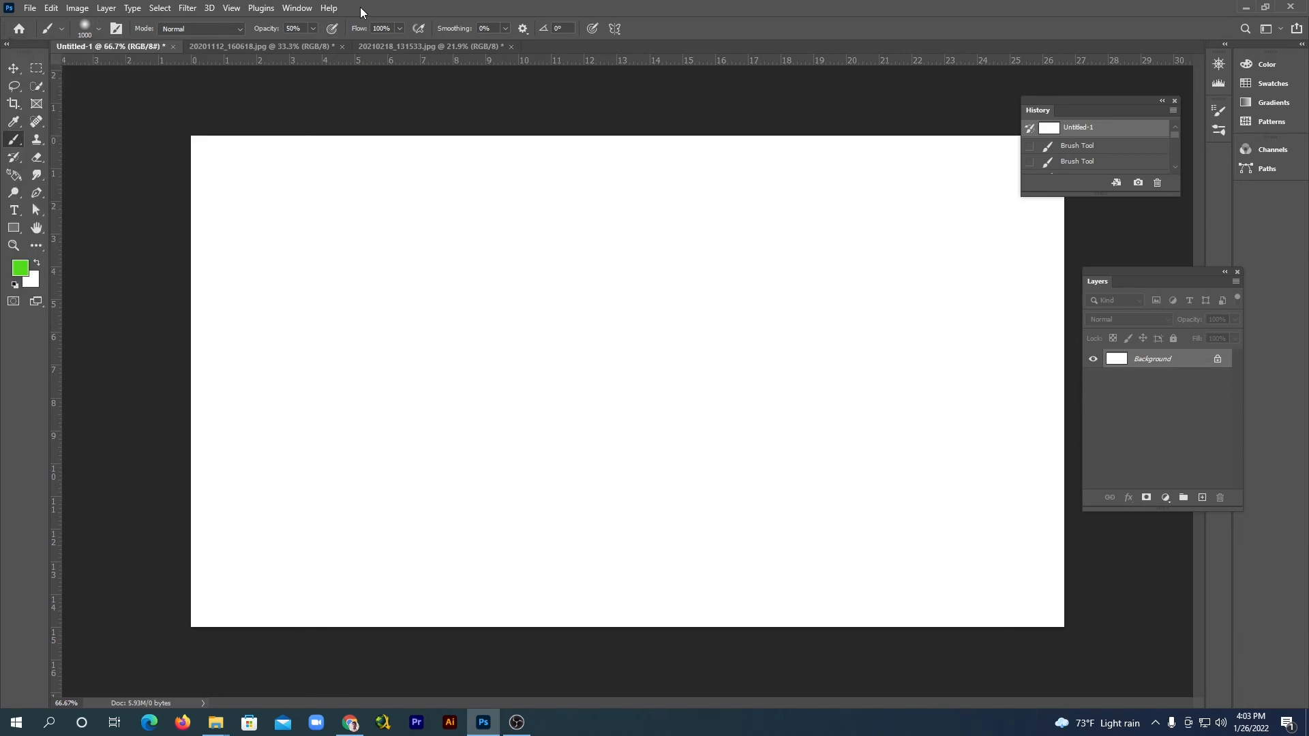
Step: Change the foreground colour to a lighter green, #60f227
click(21, 268)
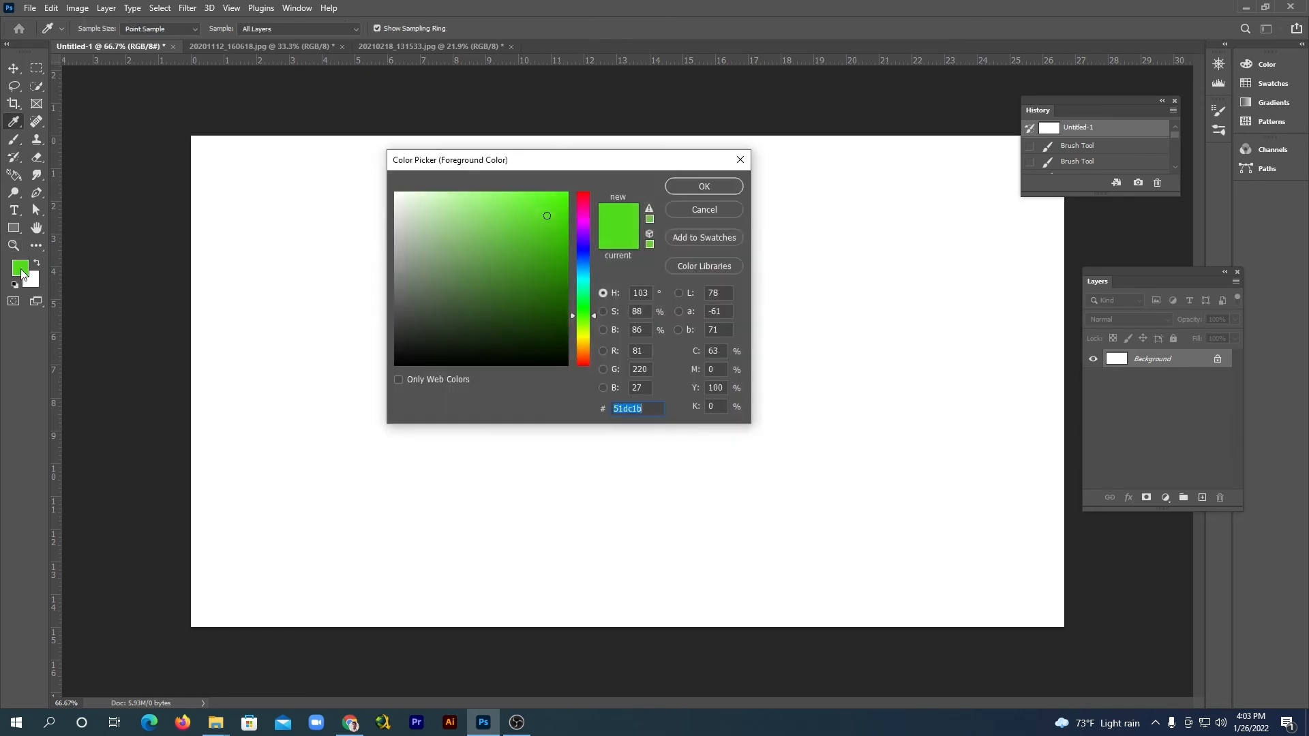
mouse_move(517, 272)
mouse_down()
mouse_move(551, 236)
mouse_move(500, 199)
mouse_move(507, 244)
mouse_move(538, 249)
mouse_move(544, 203)
mouse_up()
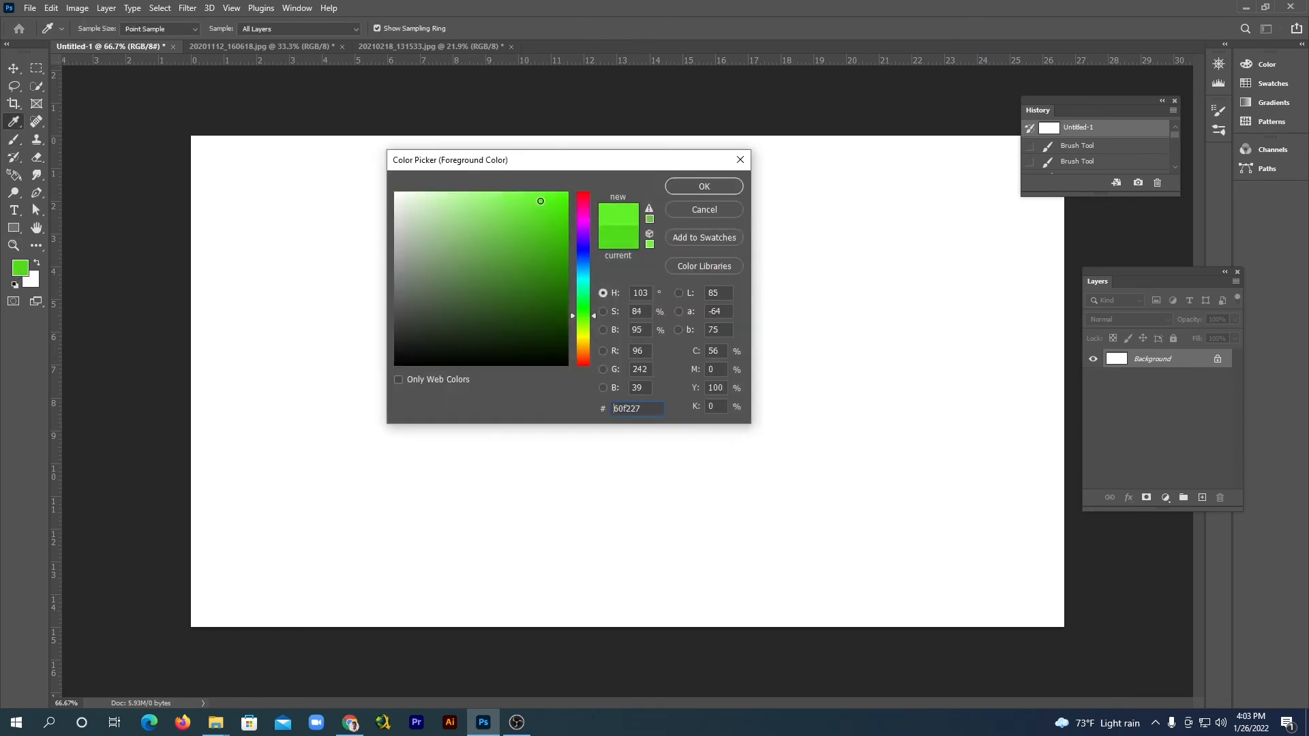
click(689, 186)
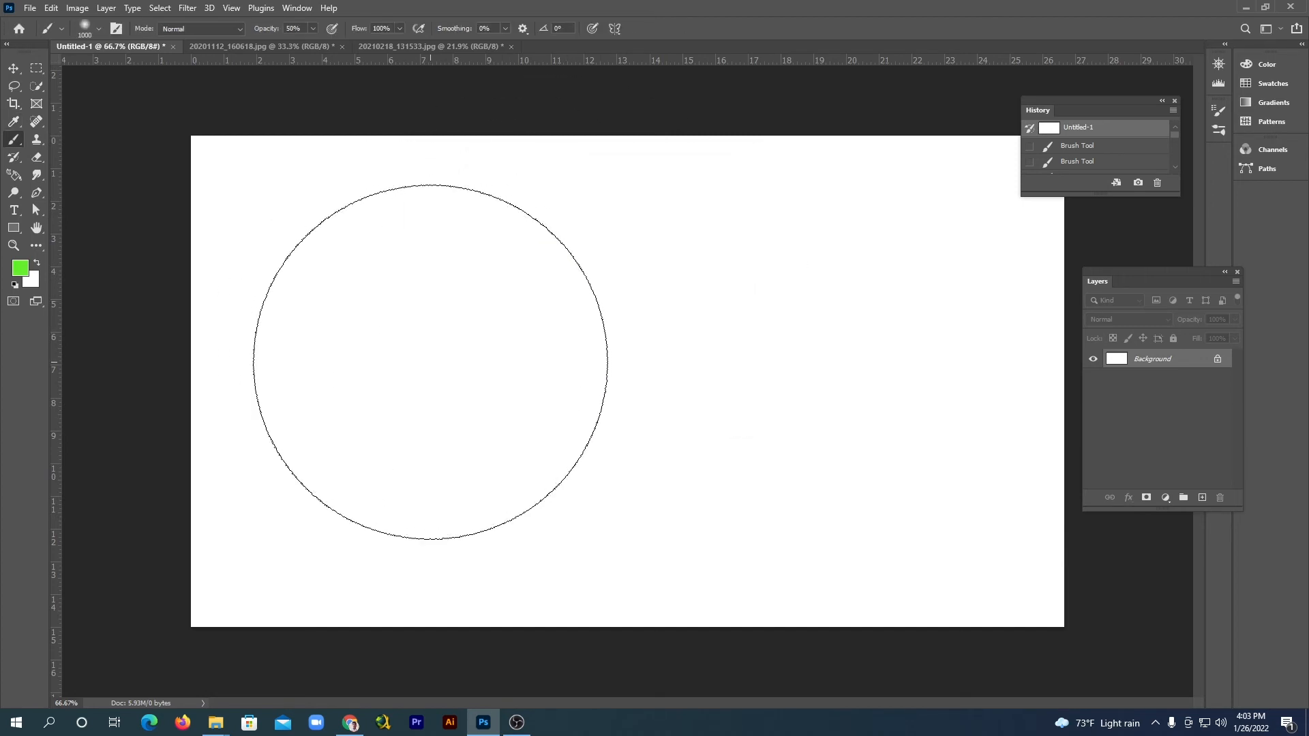
Step: Reduce the Soft Round brush size to 400 px
key(bracketleft)
key(bracketleft)
key(bracketleft)
key(bracketleft)
key(bracketleft)
key(bracketleft)
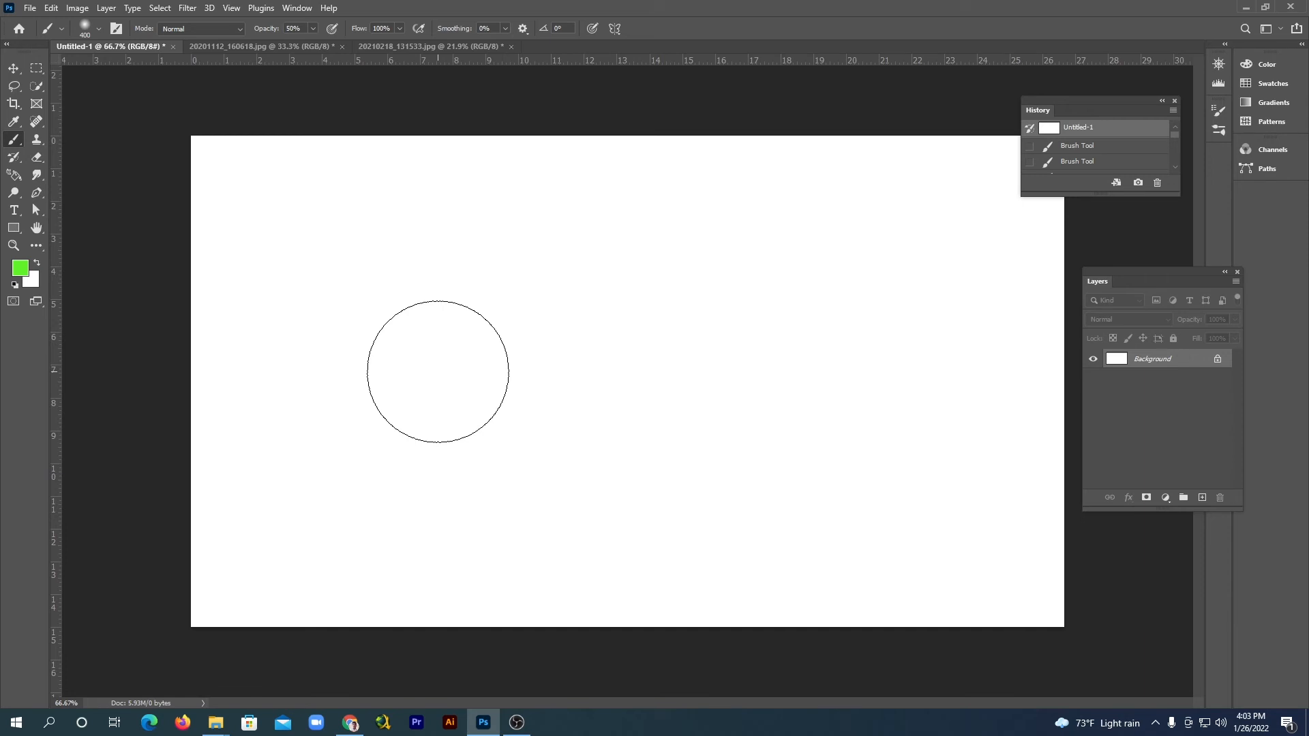
Step: Use the on-canvas HUD color picker to change the foreground colour first to crimson and finally to blue
key(alt)
alt+shift+right_click(443, 366)
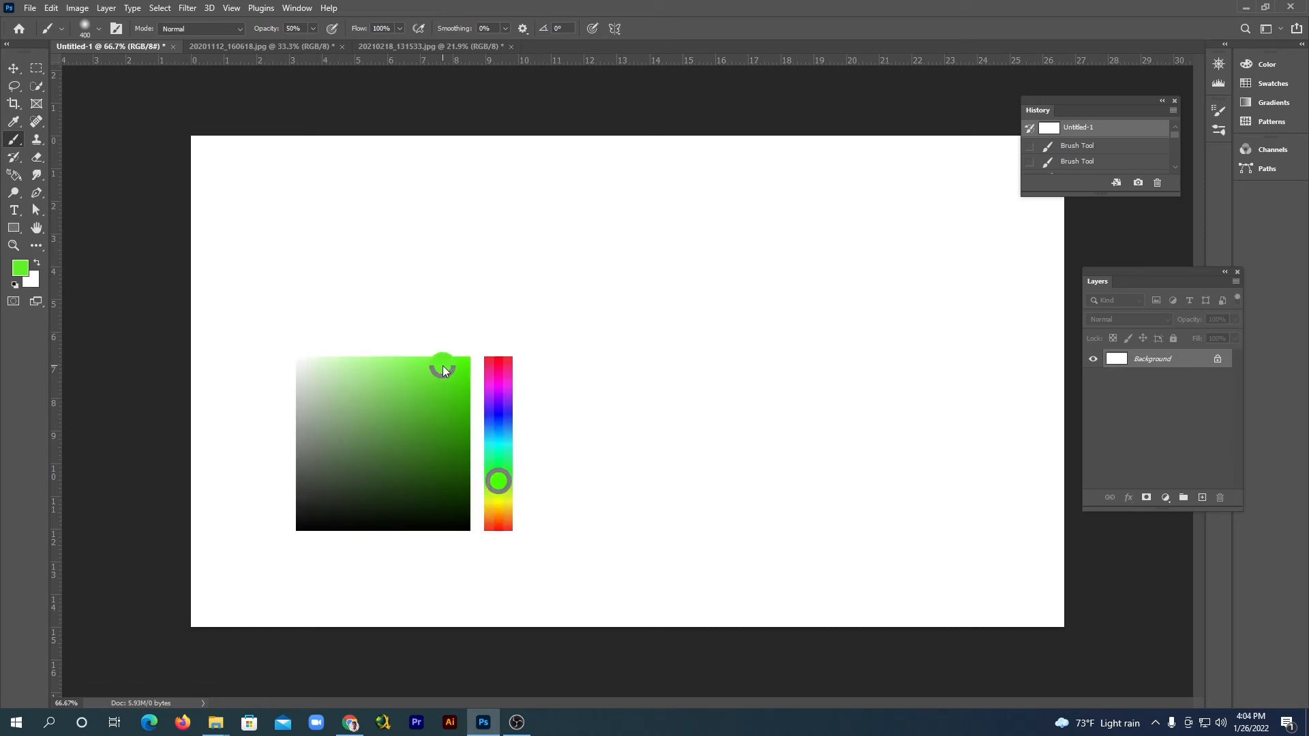
mouse_move(443, 365)
mouse_down()
mouse_move(500, 370)
mouse_move(413, 398)
mouse_move(418, 421)
mouse_move(442, 386)
mouse_move(417, 366)
mouse_move(441, 389)
mouse_up()
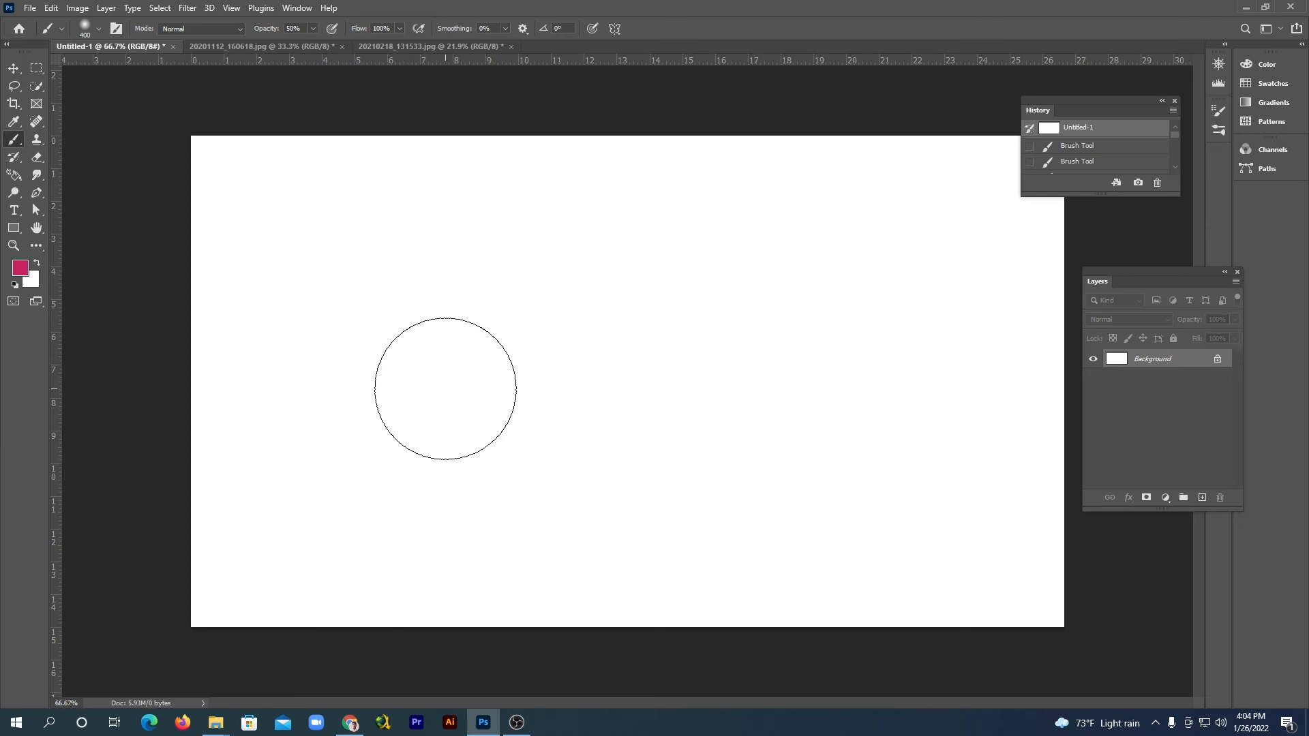
key(alt)
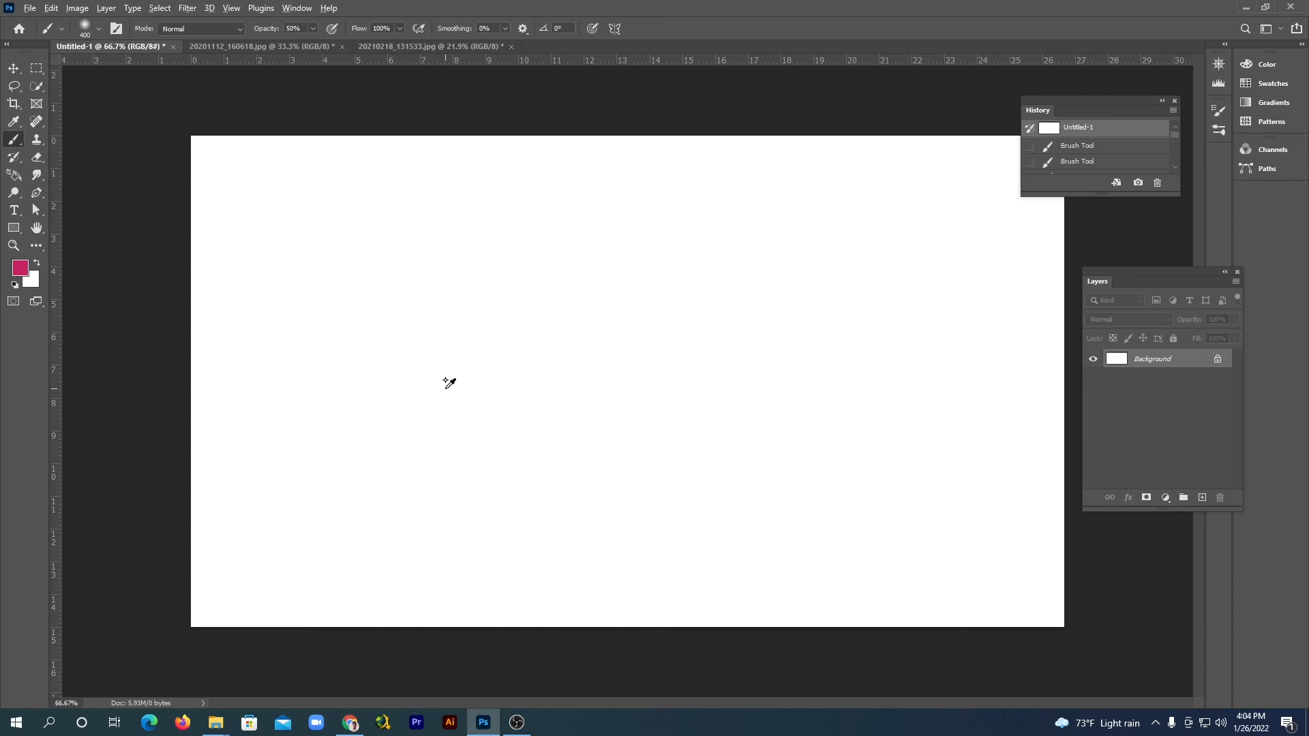
mouse_move(446, 387)
mouse_down()
mouse_move(509, 395)
mouse_move(444, 409)
mouse_move(444, 388)
mouse_move(417, 386)
mouse_move(402, 407)
mouse_move(437, 405)
mouse_move(425, 382)
mouse_move(421, 391)
mouse_up()
Step: Adjust the Soft Round brush's diameter and hardness interactively on the canvas, ending at about 346 px with 100% opacity
key(alt)
alt+right_click(486, 355)
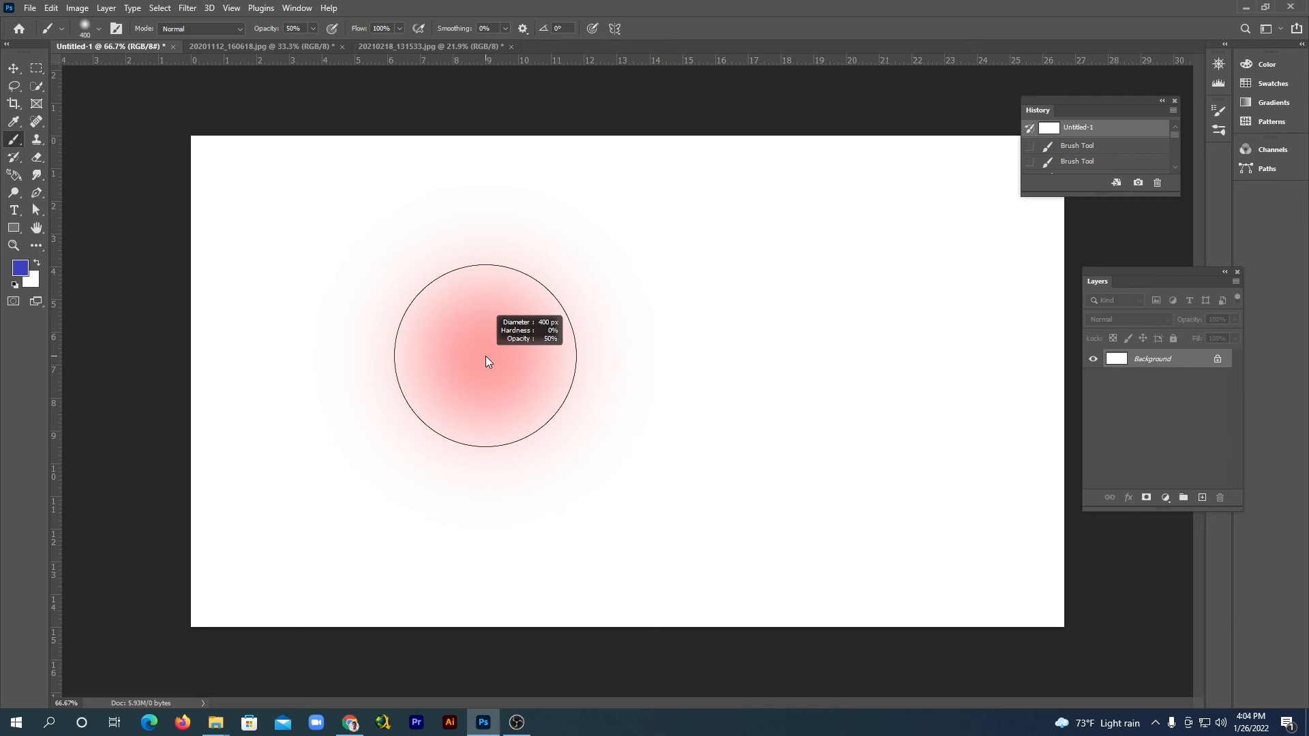
mouse_move(485, 355)
mouse_down()
mouse_move(486, 503)
mouse_move(464, 661)
mouse_move(466, 422)
mouse_up()
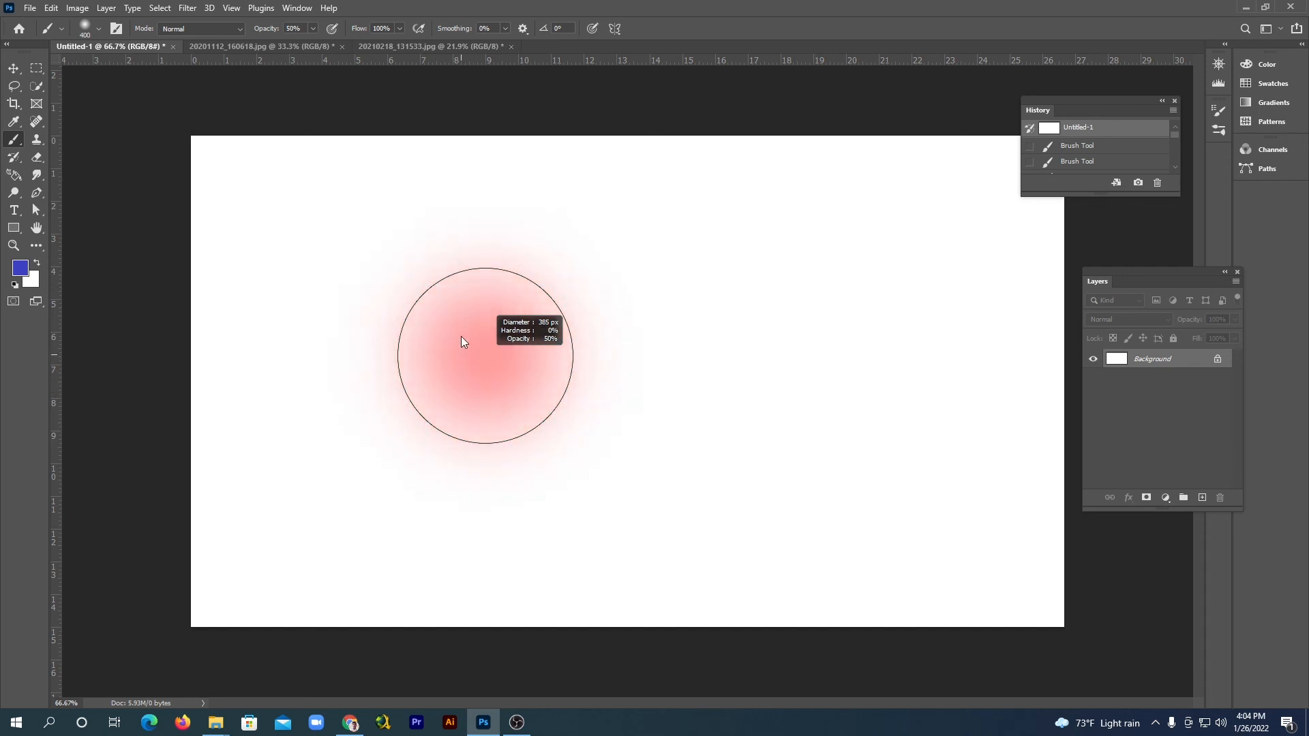
drag(465, 297, 466, 295)
drag(466, 327, 466, 371)
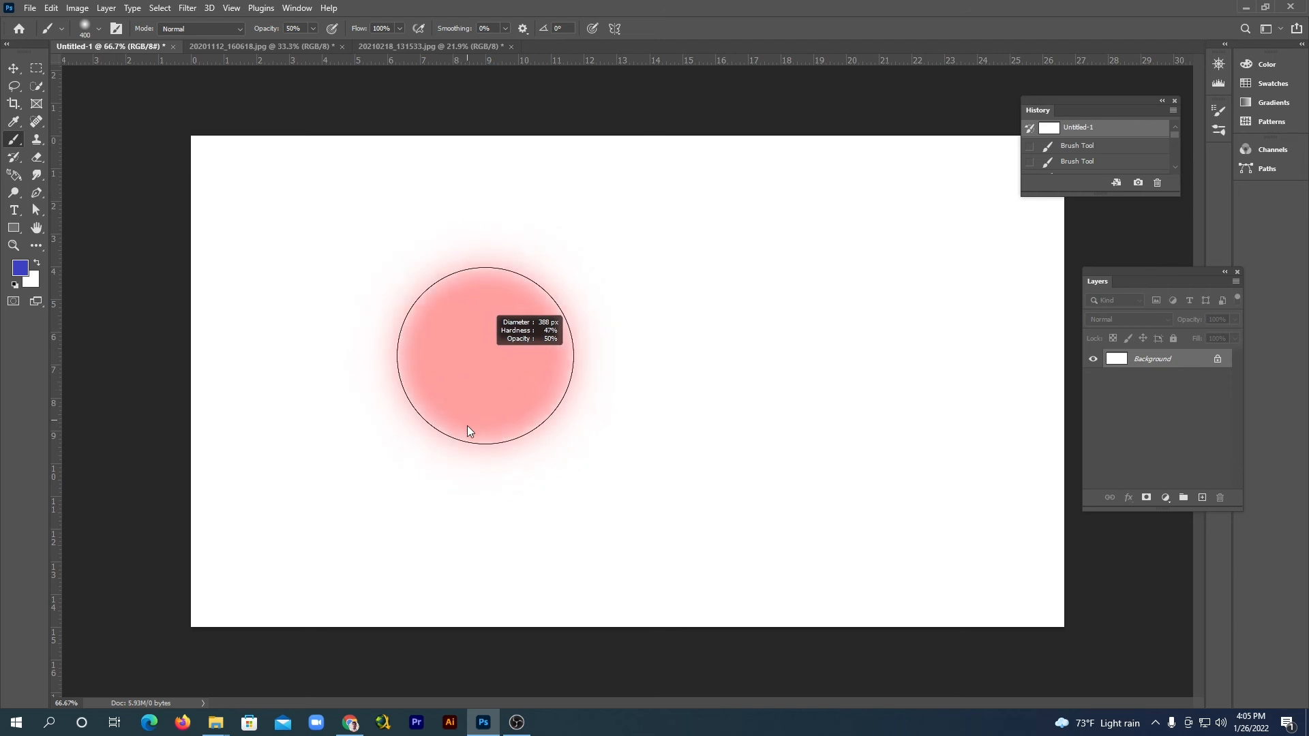
mouse_move(467, 457)
mouse_down()
mouse_move(468, 483)
mouse_move(467, 357)
mouse_move(653, 360)
mouse_move(453, 362)
mouse_up()
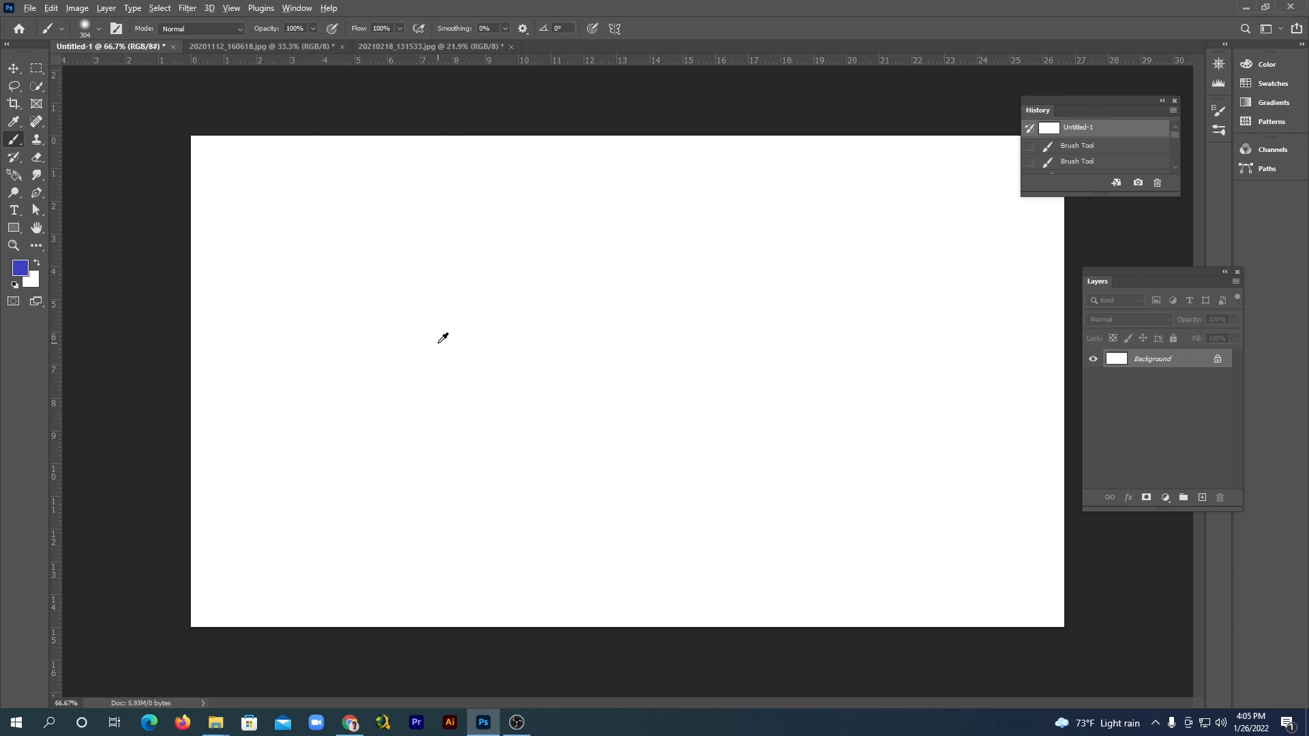
alt+right_click(438, 343)
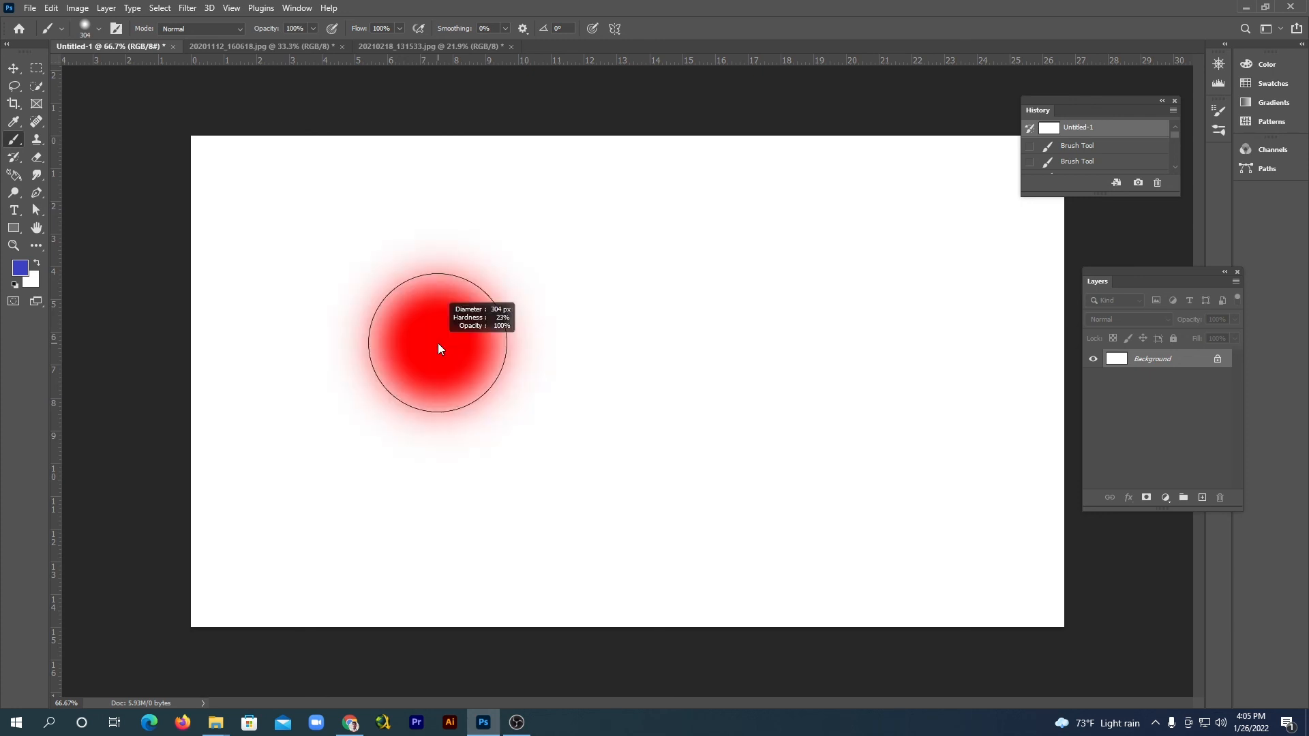
mouse_move(437, 342)
mouse_down()
mouse_move(431, 234)
mouse_move(429, 527)
mouse_move(427, 260)
mouse_move(430, 446)
mouse_move(439, 312)
mouse_move(434, 336)
mouse_move(574, 335)
mouse_move(398, 335)
mouse_move(556, 337)
mouse_move(426, 337)
mouse_move(432, 225)
mouse_move(442, 407)
mouse_move(433, 280)
mouse_move(443, 343)
mouse_move(525, 337)
mouse_move(453, 335)
mouse_up()
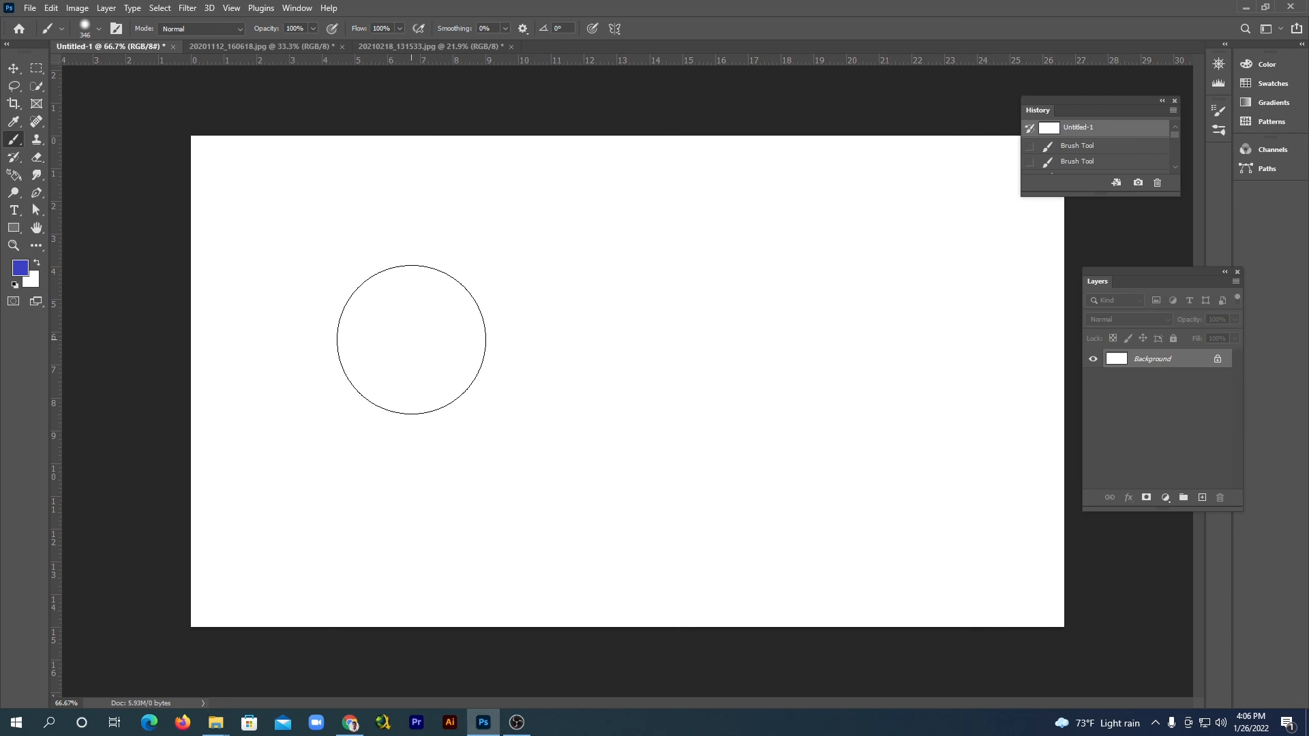
Step: Use the on-canvas HUD hue strip to change the foreground colour to a deeper violet-blue
key(alt)
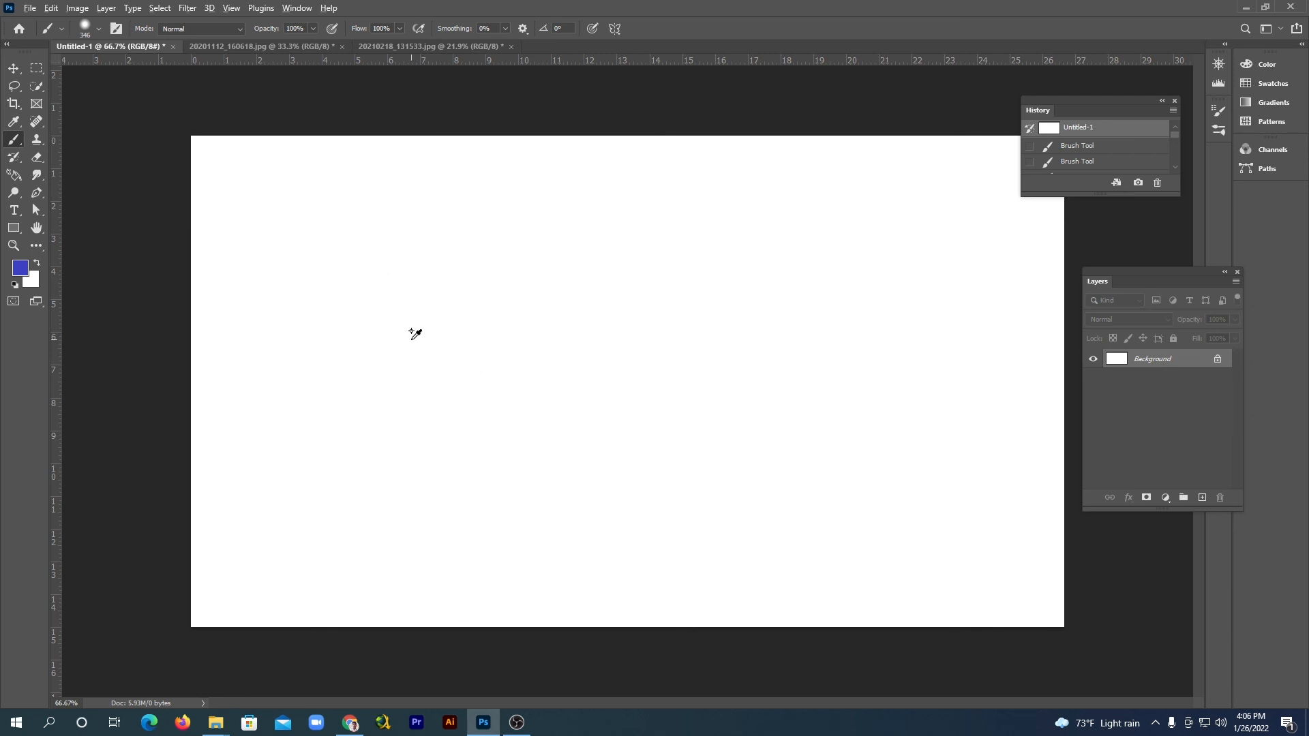
alt+shift+right_click(412, 333)
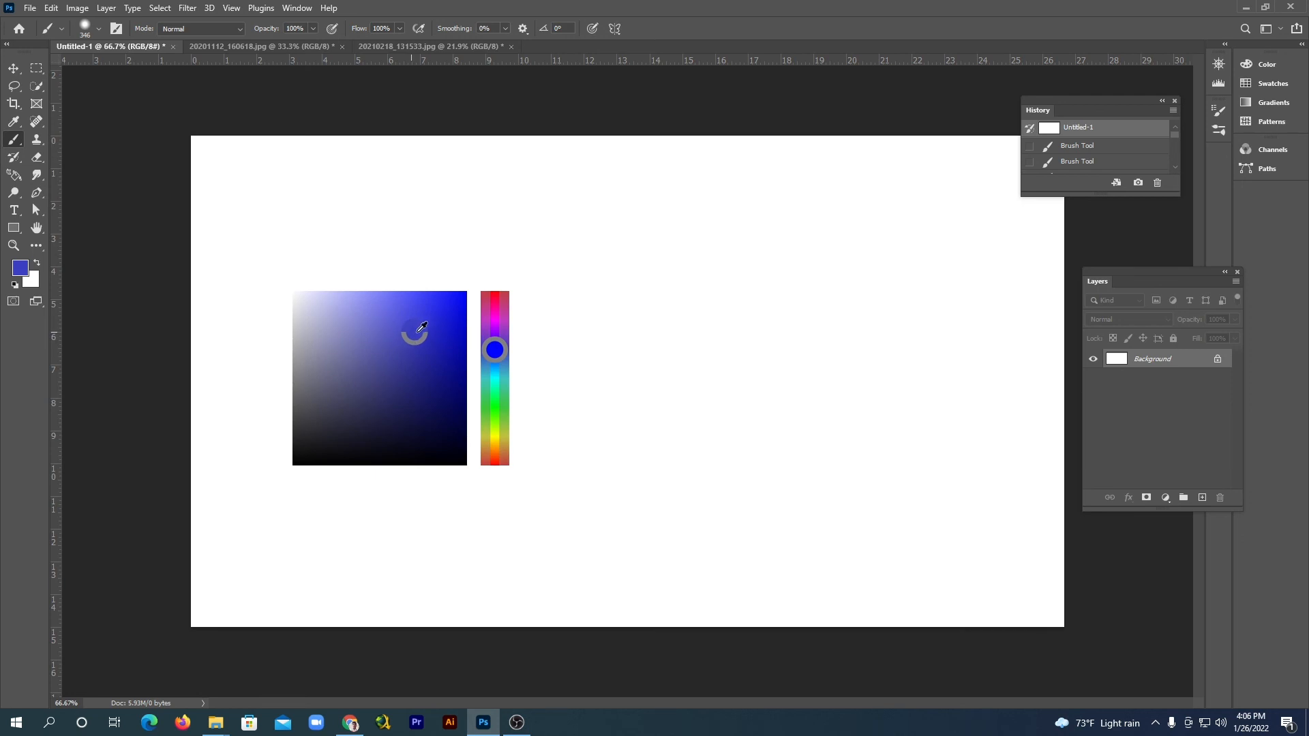
drag(500, 340, 435, 332)
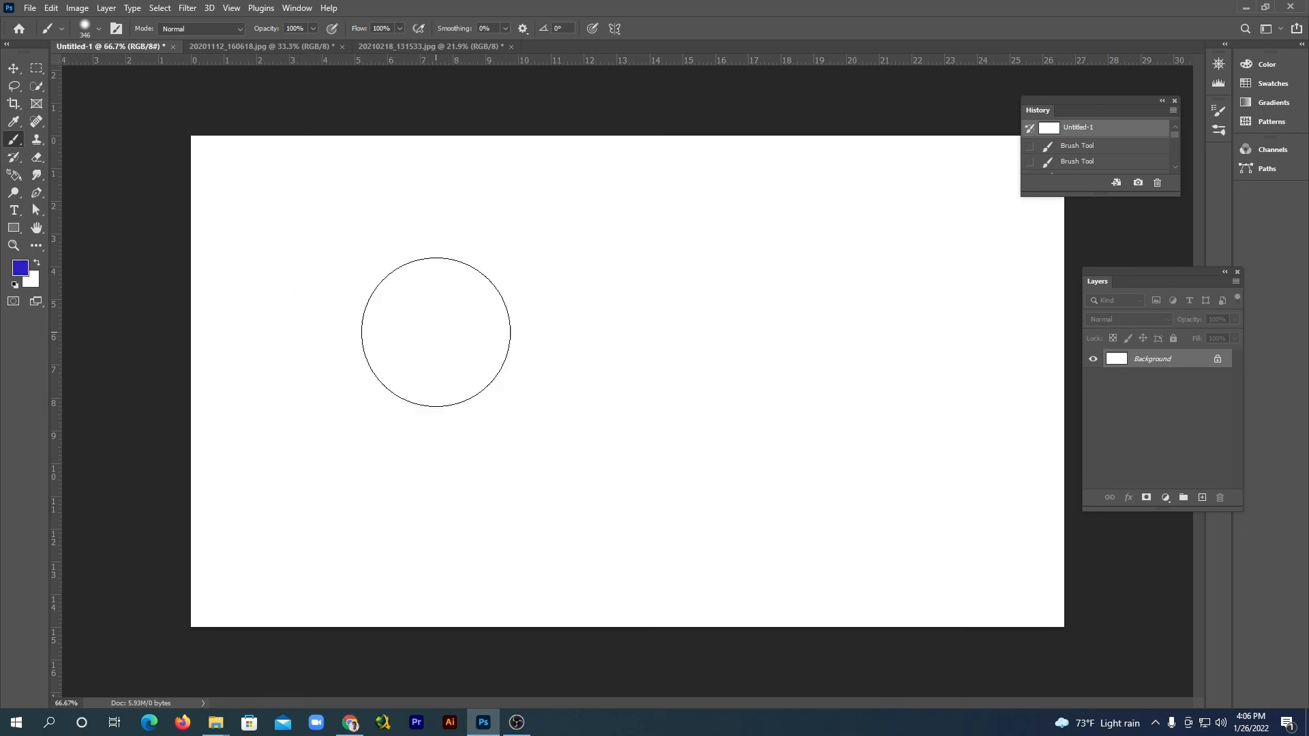
Step: Set the HUD Color Picker to Hue Wheel (Medium) in the General preferences and apply the change
click(51, 9)
mouse_move(117, 577)
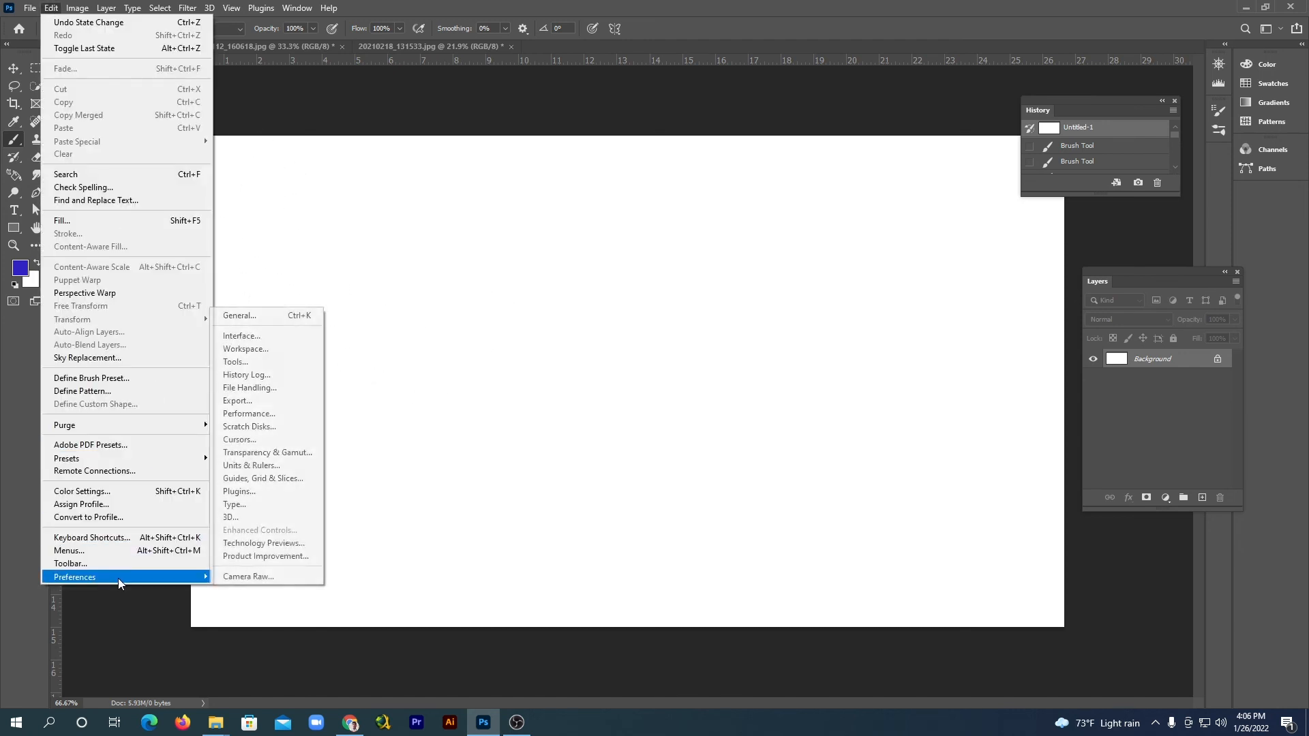
click(273, 315)
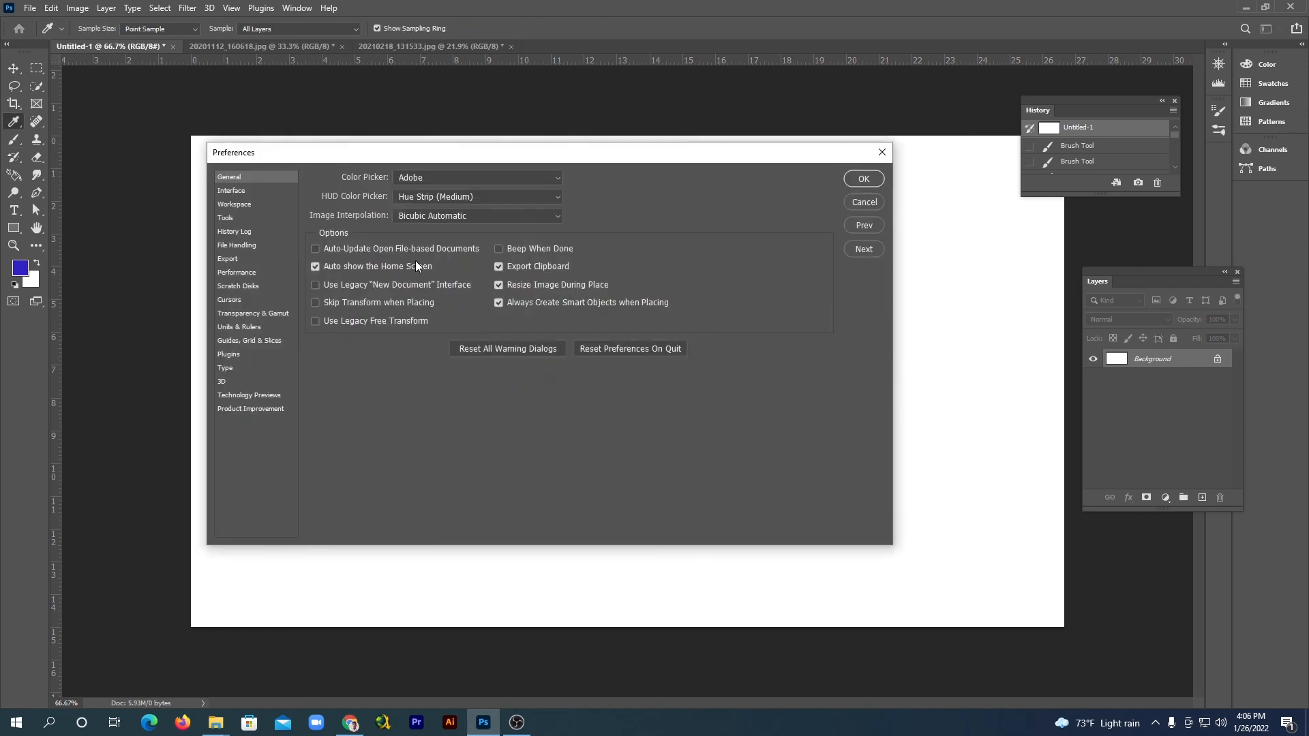
click(556, 197)
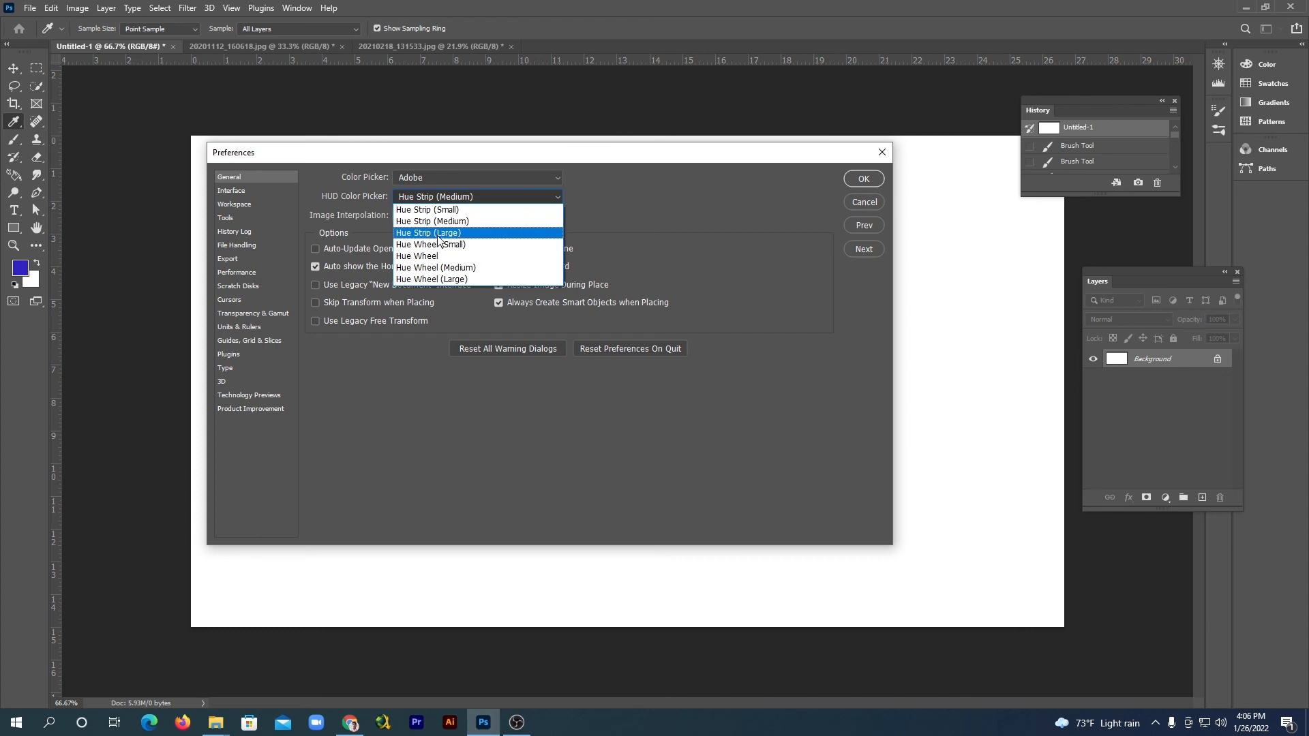
click(447, 270)
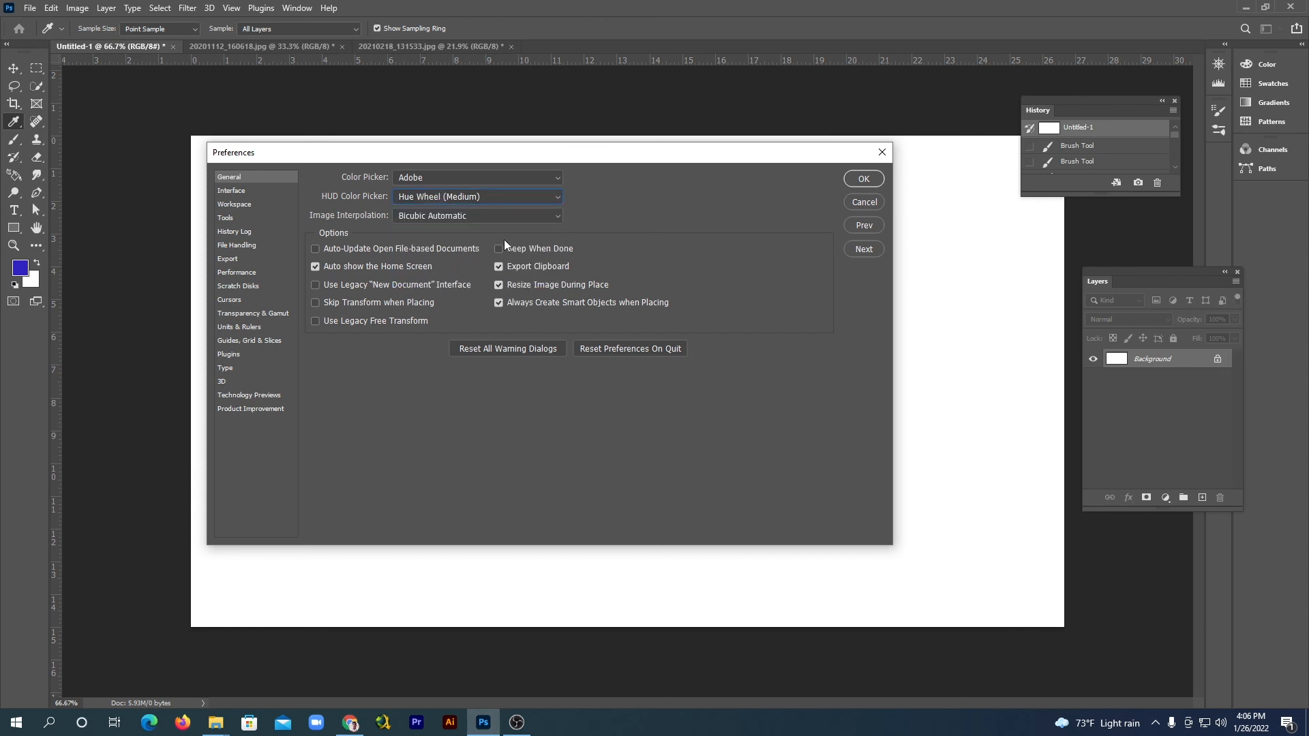
click(861, 180)
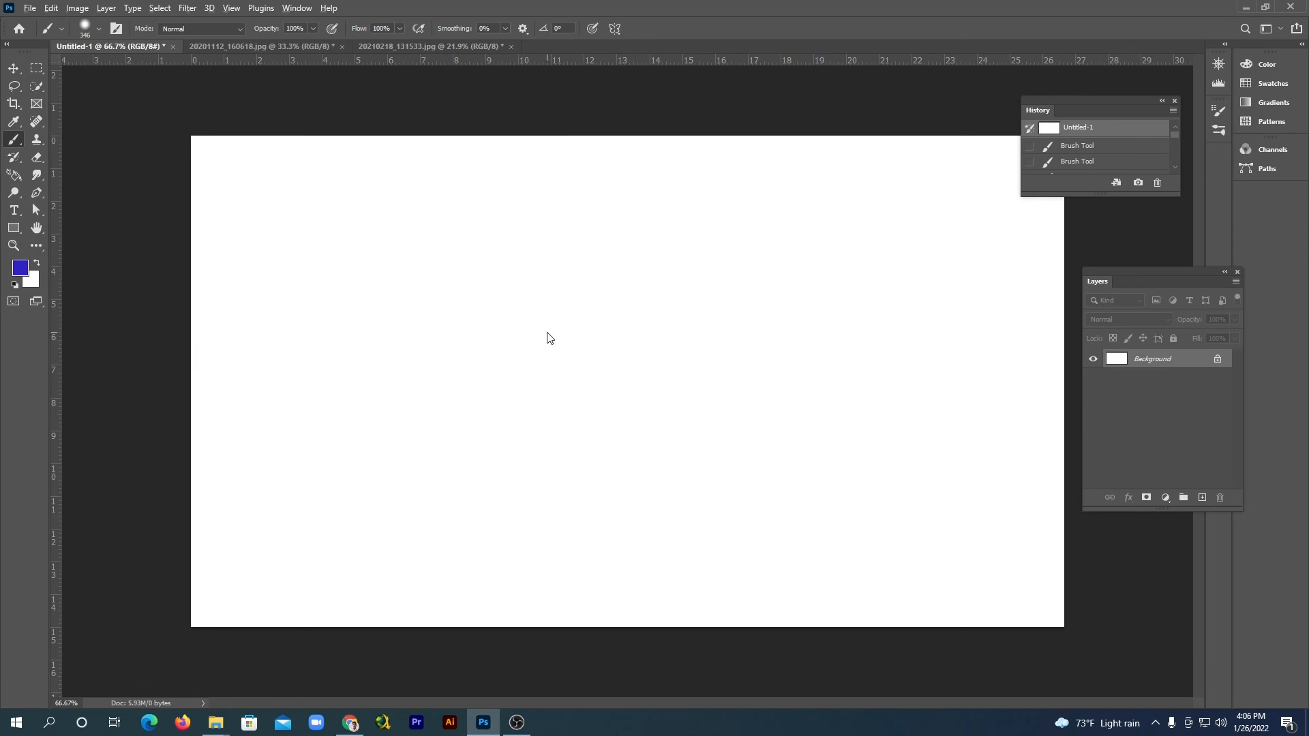
Step: Use the on-canvas HUD hue wheel to change the foreground colour to a muted orange-red
alt+shift+right_click(547, 336)
drag(547, 337, 526, 216)
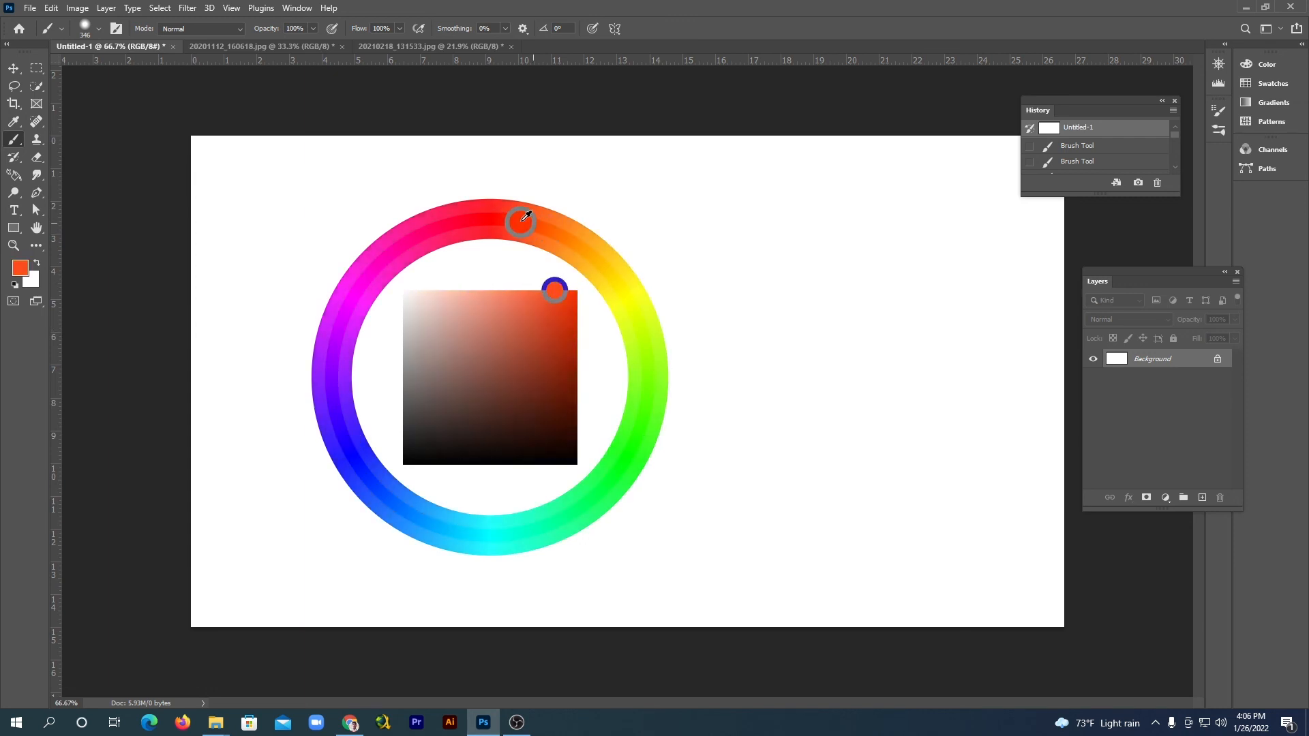
mouse_move(526, 216)
mouse_down()
mouse_move(510, 288)
mouse_move(518, 332)
mouse_move(554, 304)
mouse_move(516, 341)
mouse_move(542, 328)
mouse_up()
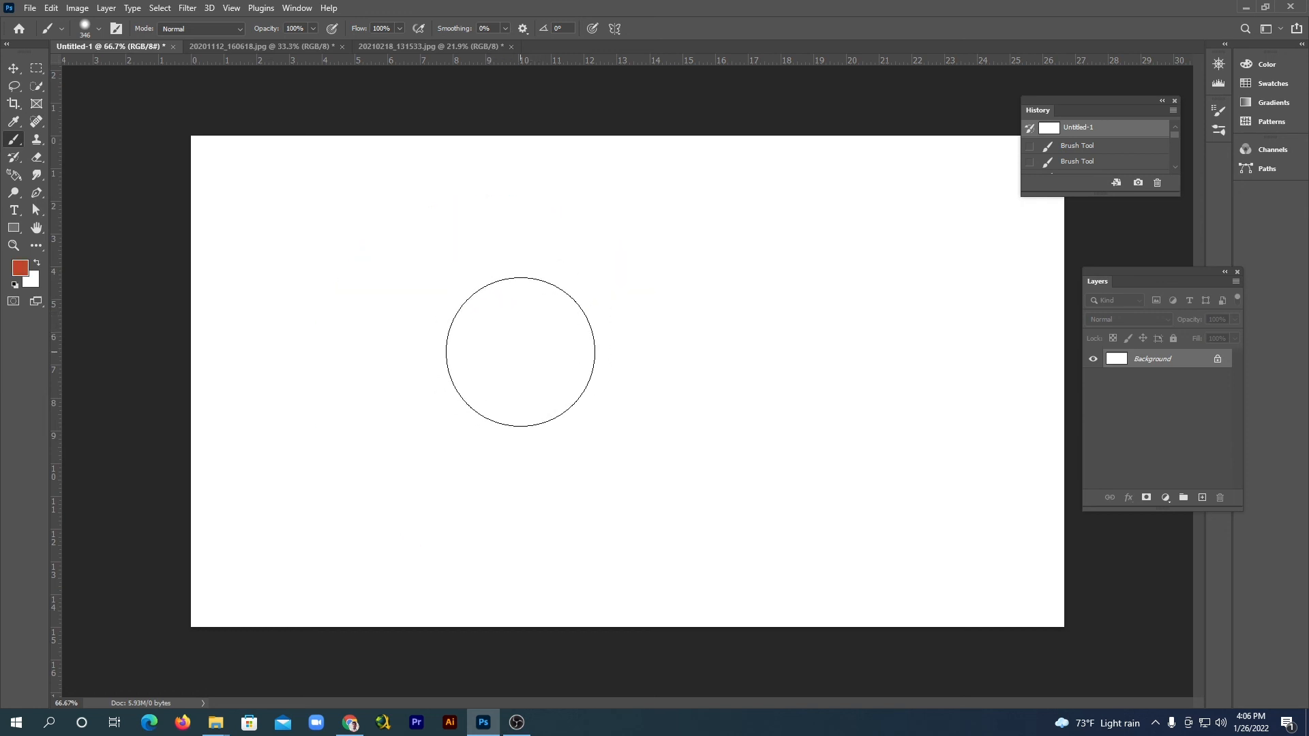